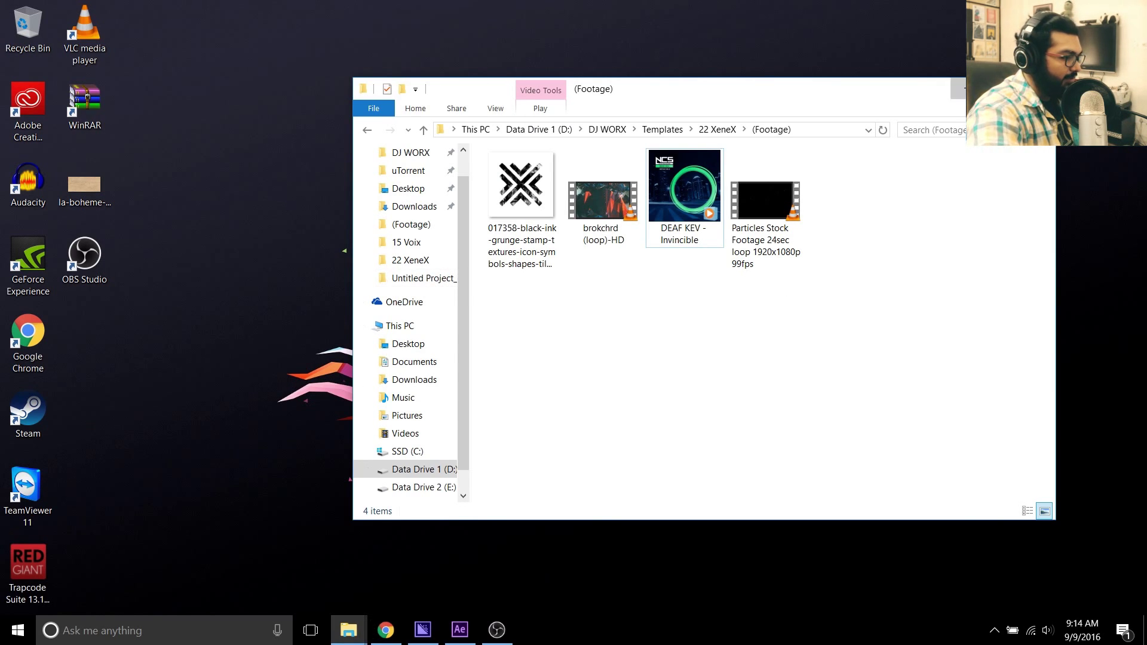
Step: Minimize the Footage folder window and bring up the XeneX project in After Effects
{"action": "left_click", "coordinate": [968, 89]}
{"action": "left_click", "coordinate": [714, 347]}
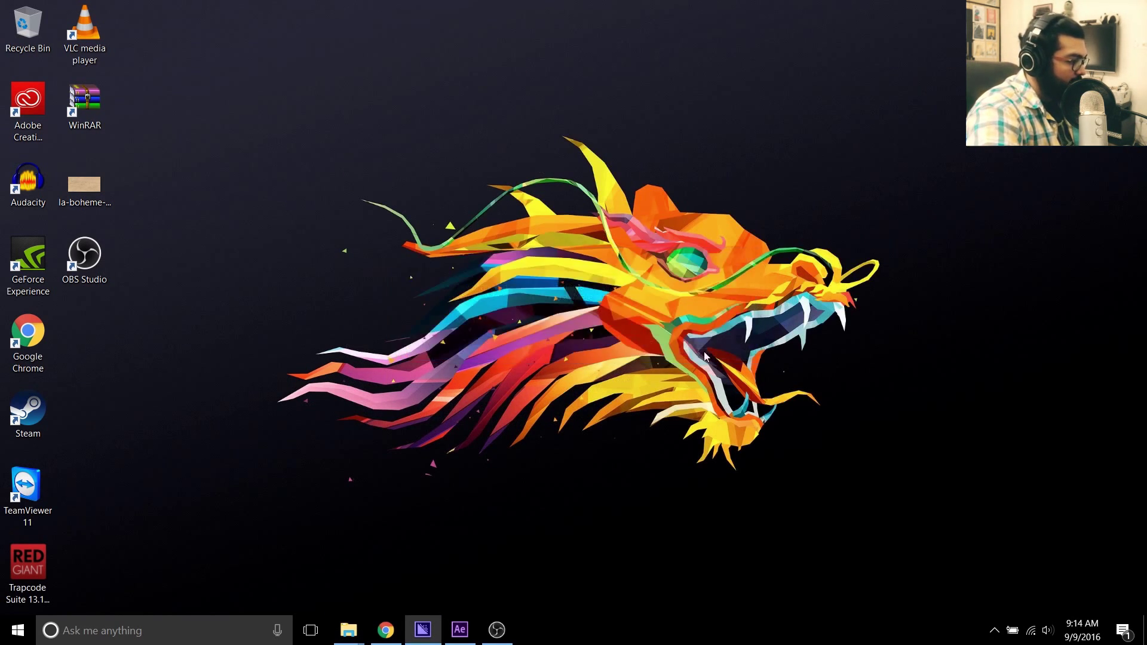
{"action": "left_click_drag", "start_coordinate": [355, 159], "coordinate": [468, 273]}
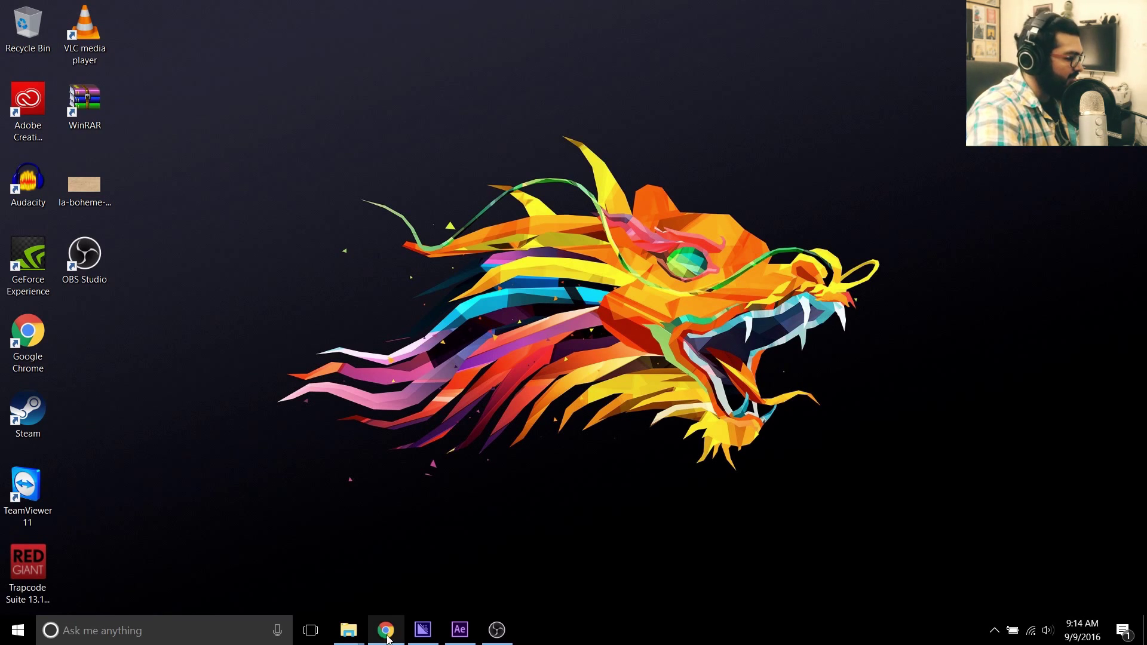
{"action": "mouse_move", "coordinate": [473, 635]}
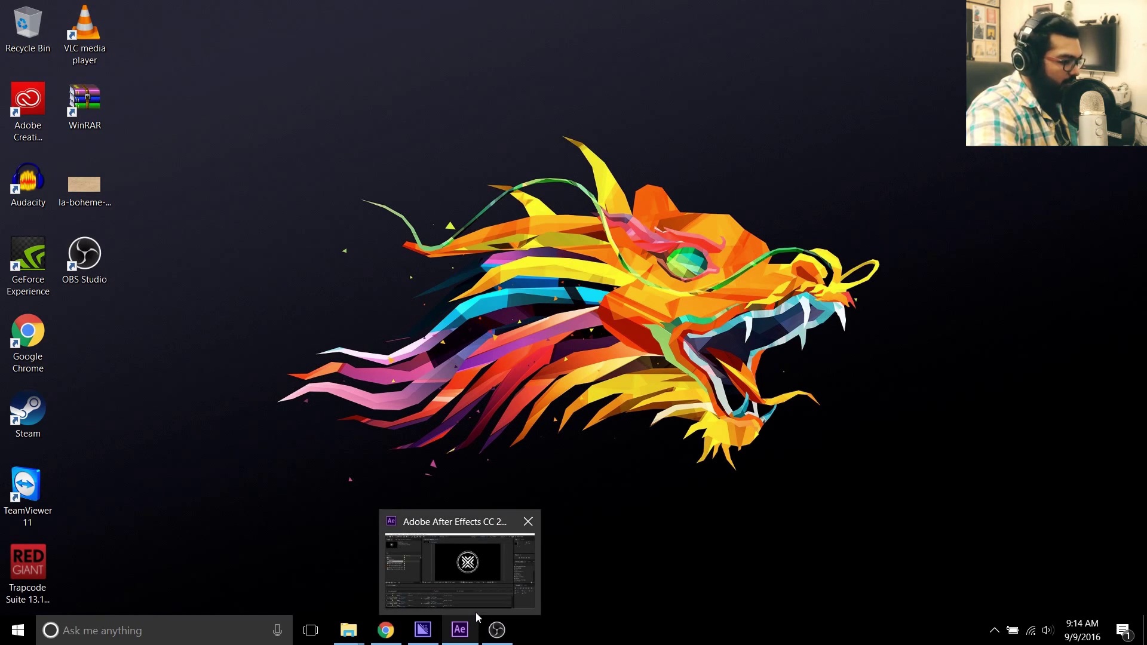
{"action": "left_click", "coordinate": [475, 610]}
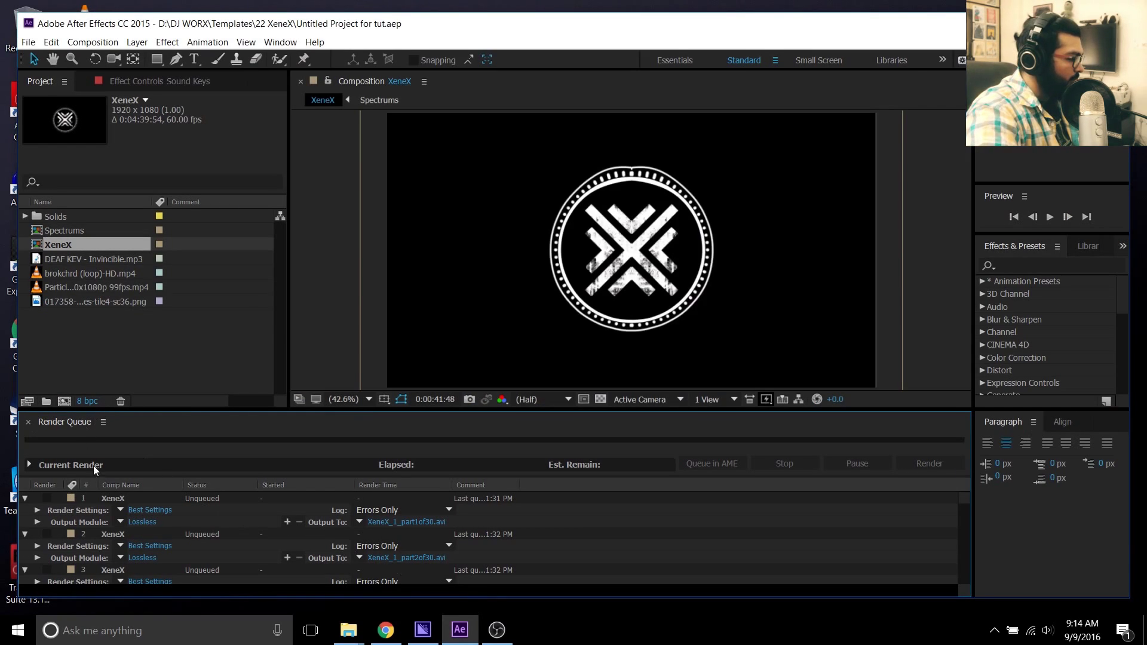
Step: Switch to Chrome, preview several moments of the YouTube video After Effects Free Audio Spectrum Template, and return to After Effects
{"action": "left_click", "coordinate": [359, 606]}
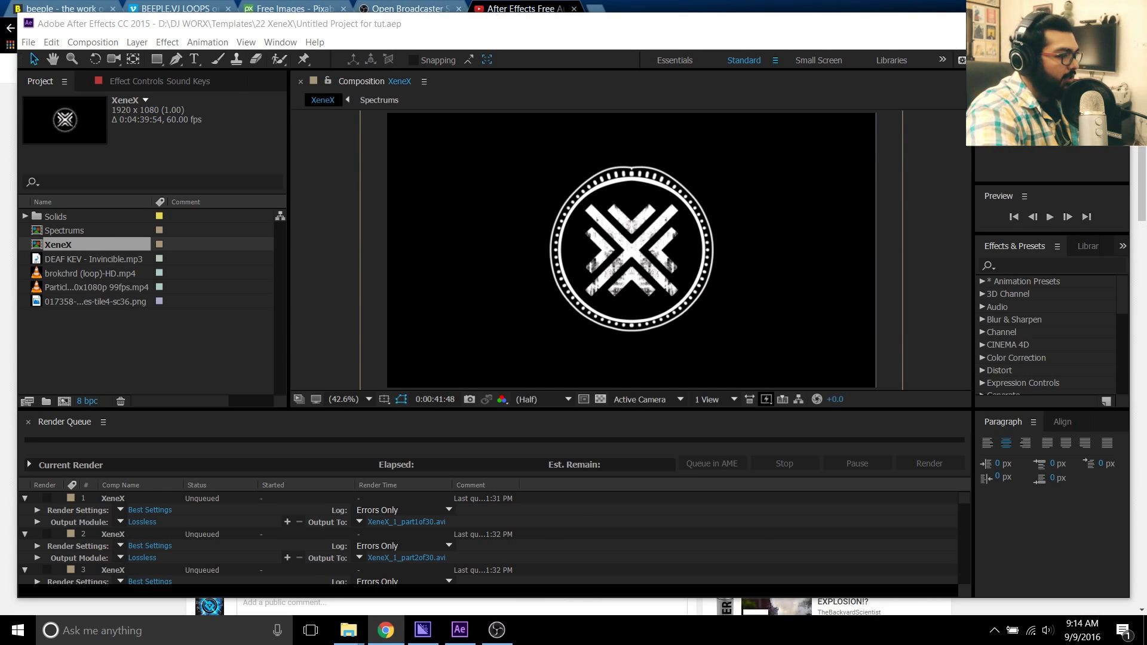
{"action": "left_click", "coordinate": [520, 8]}
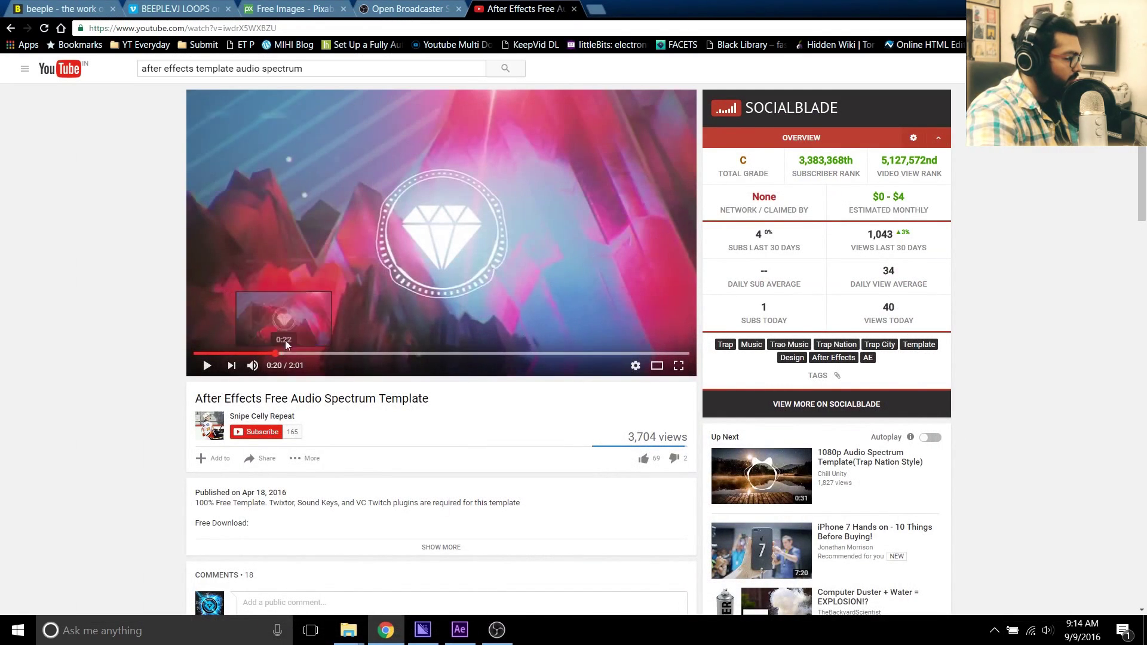
{"action": "left_click", "coordinate": [392, 353]}
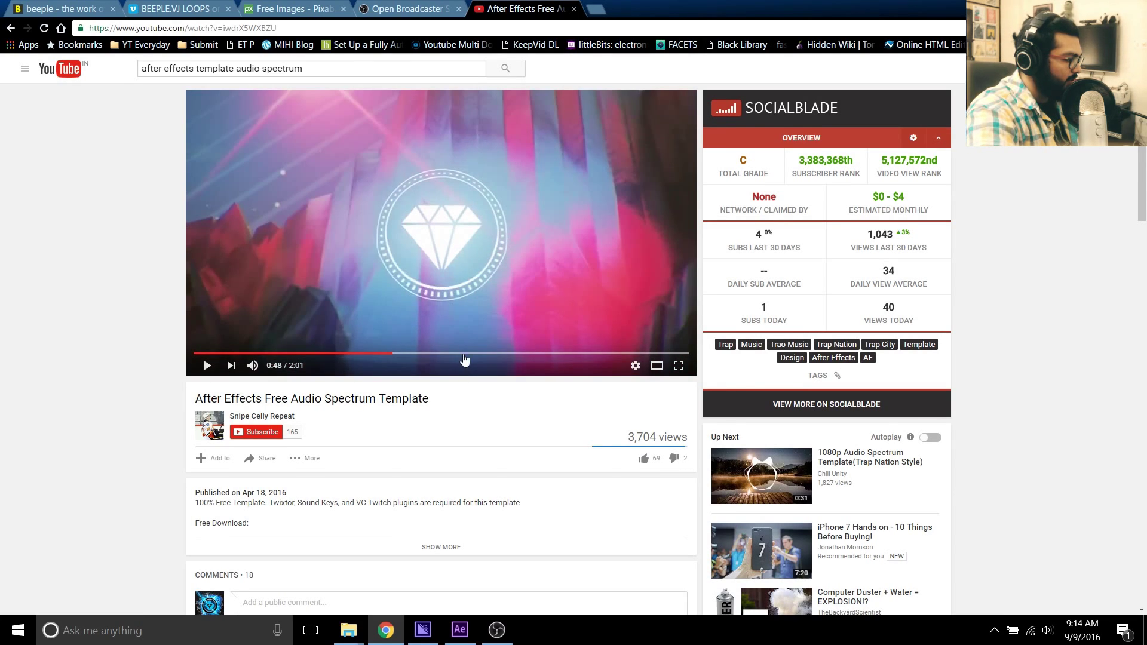
{"action": "left_click_drag", "start_coordinate": [463, 353], "coordinate": [507, 353]}
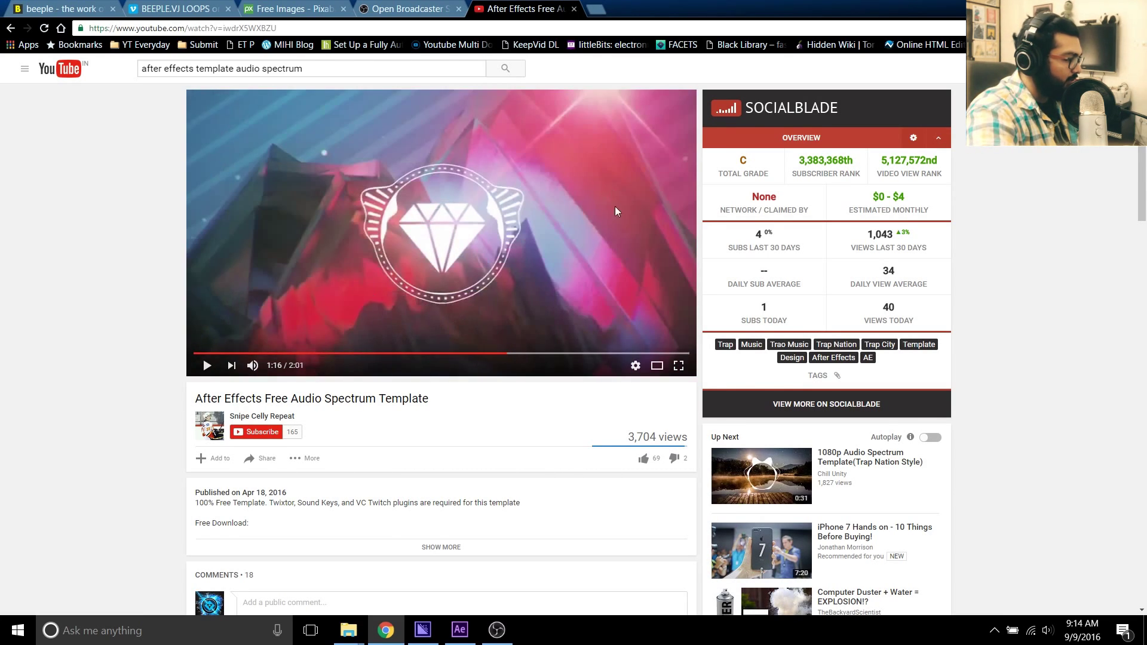
{"action": "left_click_drag", "start_coordinate": [328, 353], "coordinate": [362, 355]}
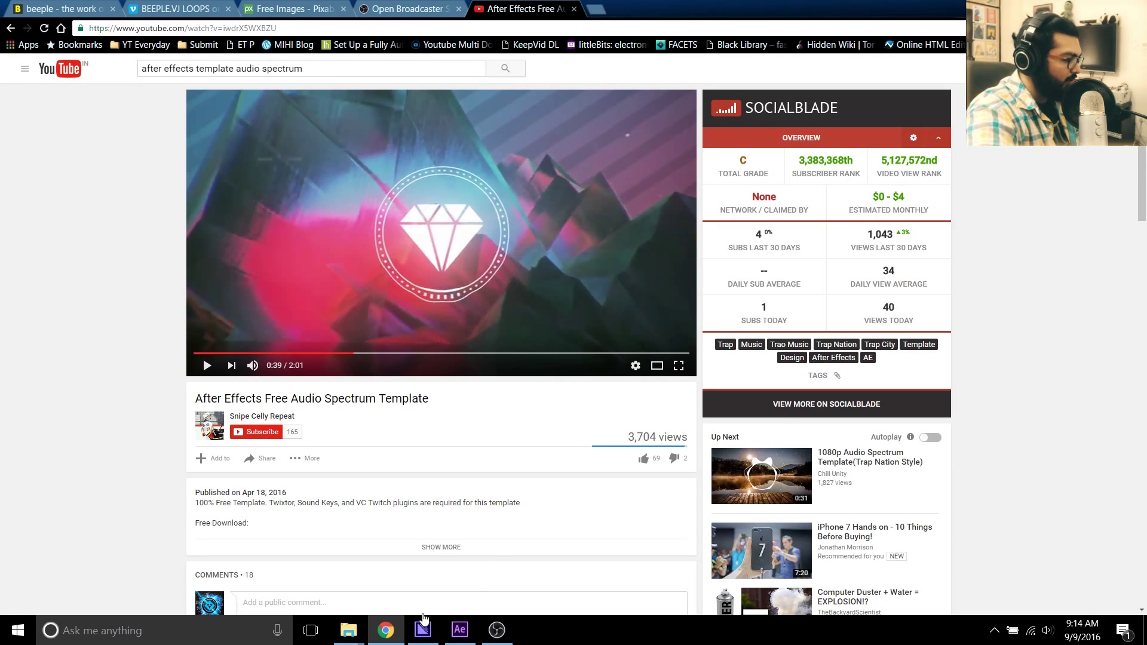
{"action": "mouse_move", "coordinate": [460, 627]}
{"action": "left_click", "coordinate": [483, 586]}
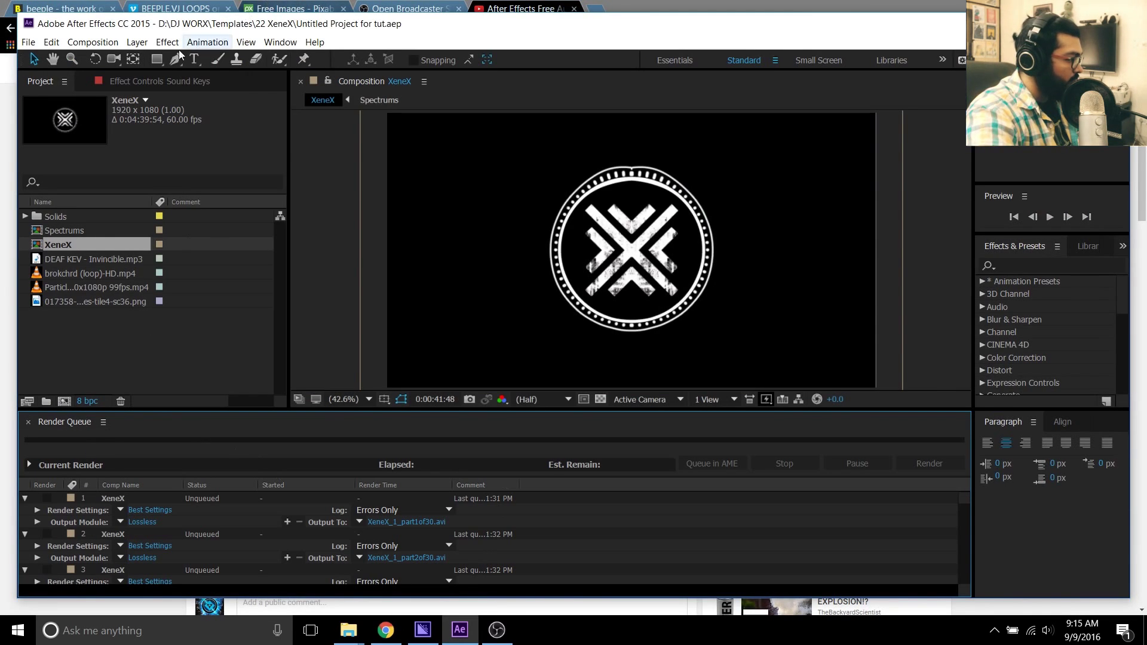
Step: Switch to Chrome, browse the free photos on the Pixabay home page and open the ocean sunset photo
{"action": "left_click", "coordinate": [449, 622]}
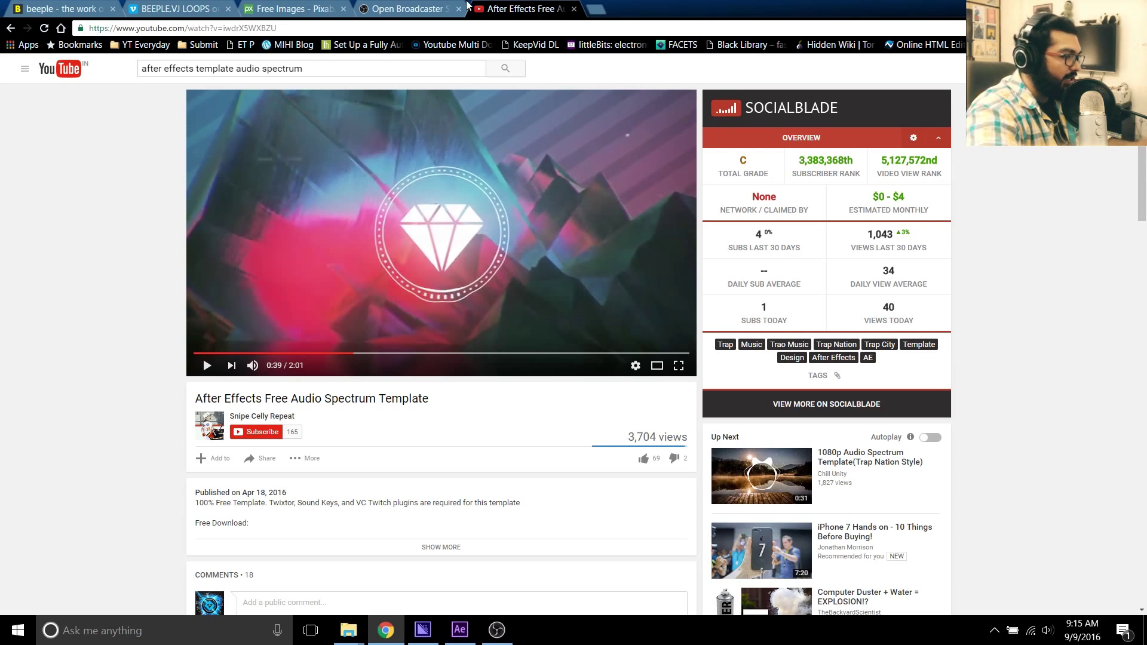
{"action": "left_click", "coordinate": [287, 8]}
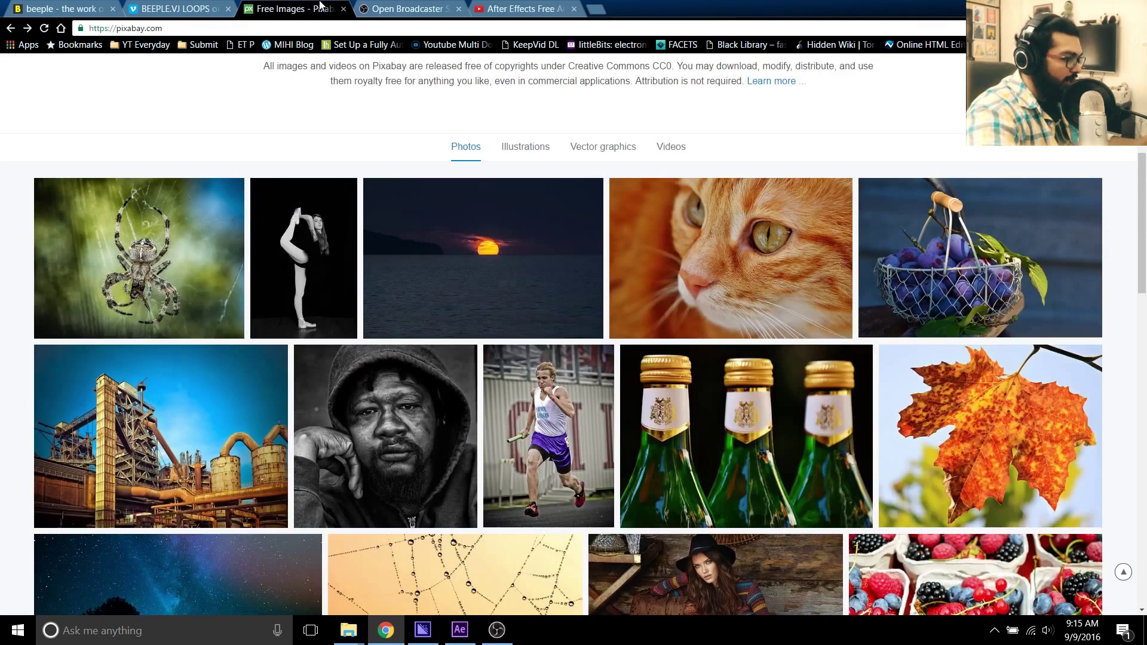
{"action": "scroll", "coordinate": [512, 167], "scroll_direction": "up", "scroll_amount": 6}
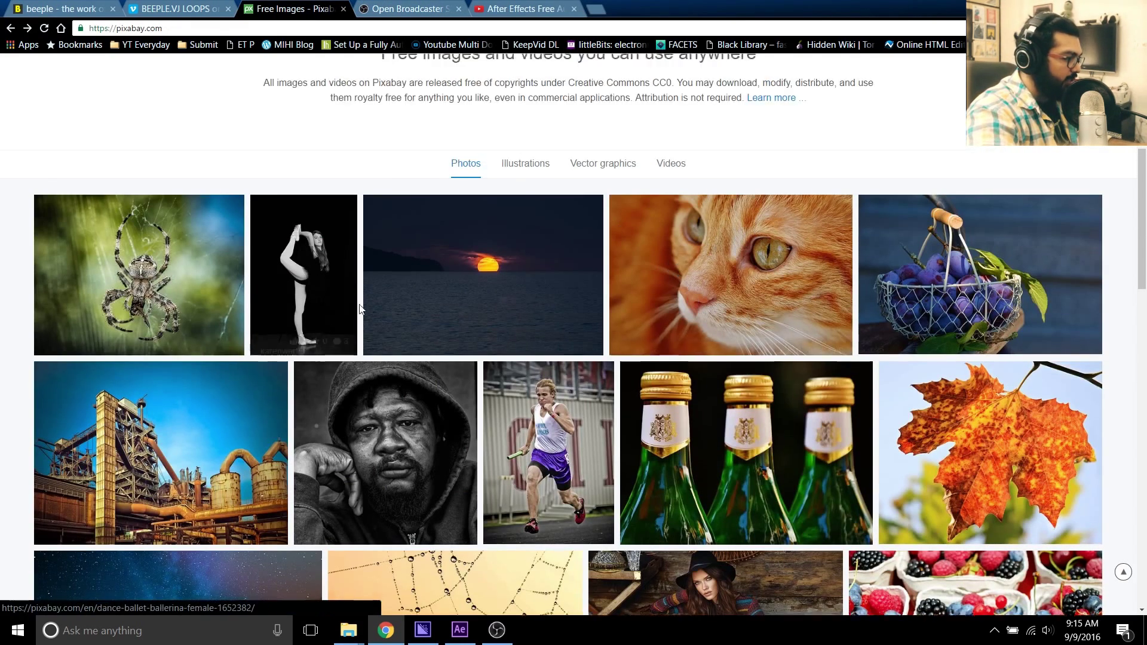
{"action": "scroll", "coordinate": [608, 368], "scroll_direction": "down", "scroll_amount": 4}
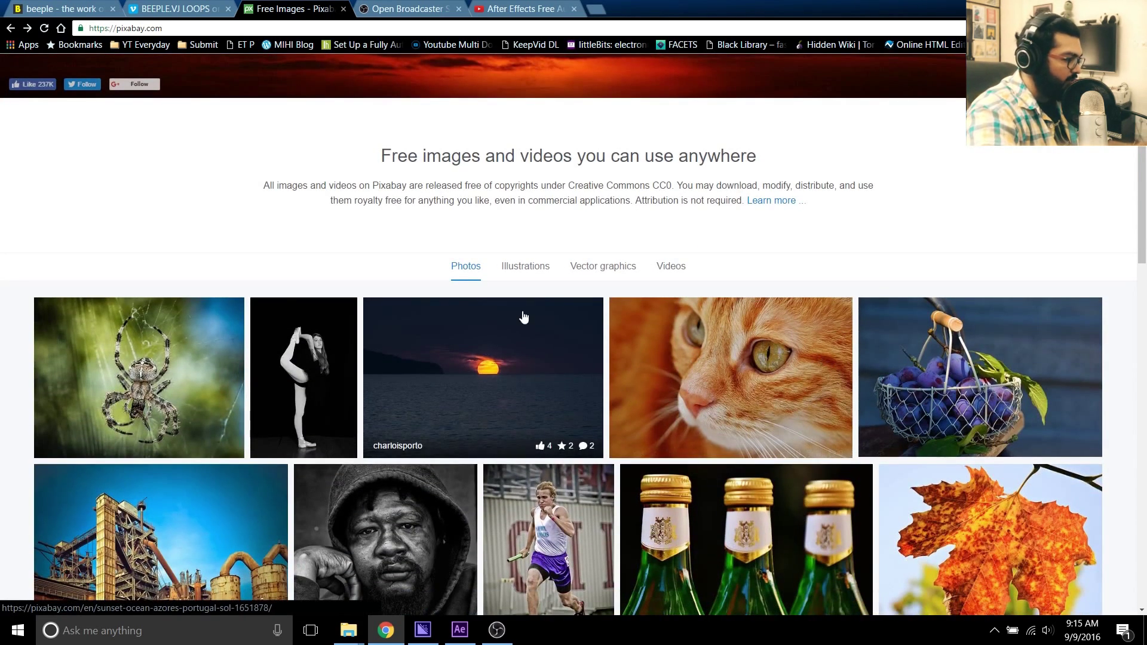
{"action": "scroll", "coordinate": [346, 341], "scroll_direction": "up", "scroll_amount": 4}
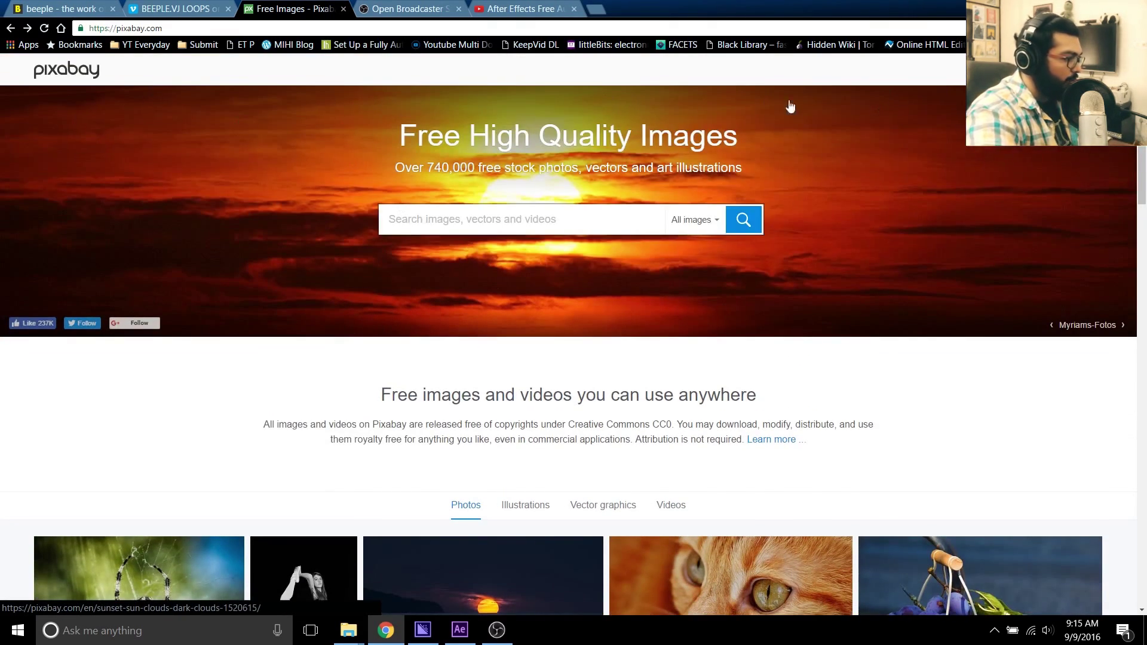
{"action": "scroll", "coordinate": [501, 367], "scroll_direction": "down", "scroll_amount": 4}
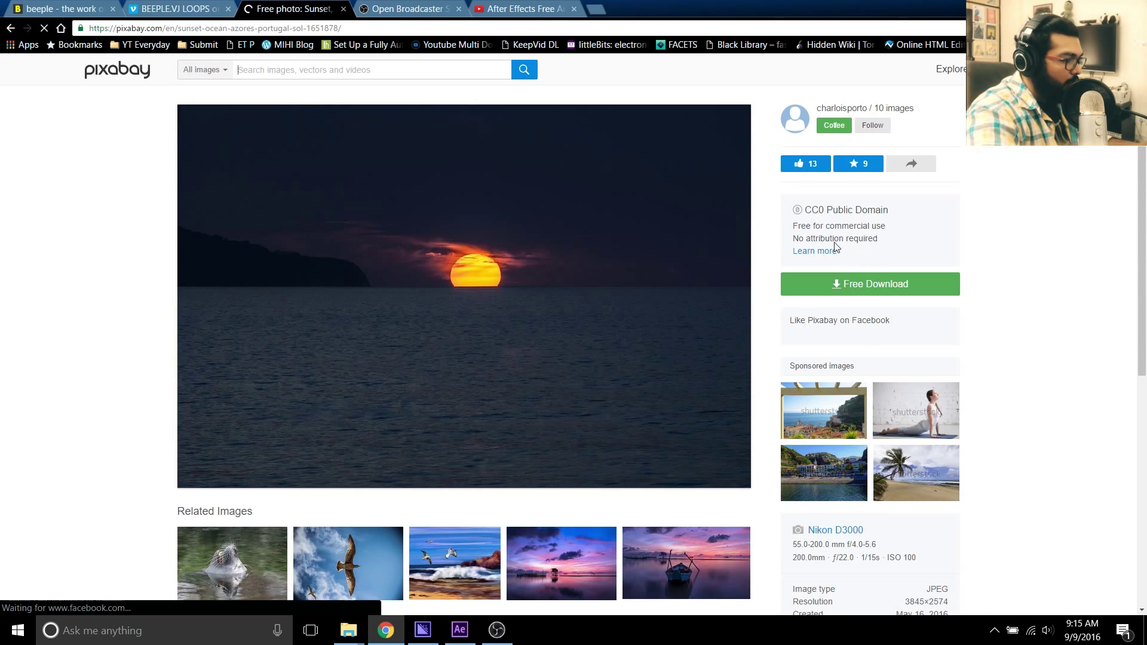
Step: Examine the sunset photo's license notes and open the linked Pixabay usage terms
{"action": "left_click_drag", "start_coordinate": [801, 228], "coordinate": [870, 236]}
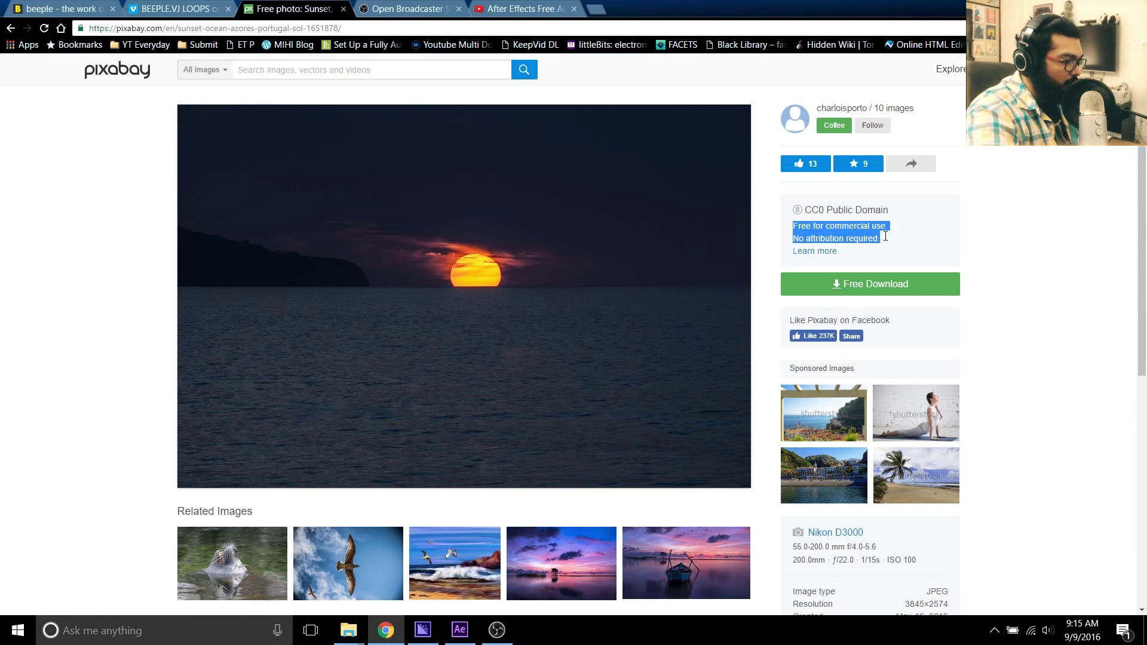
{"action": "left_click", "coordinate": [854, 256]}
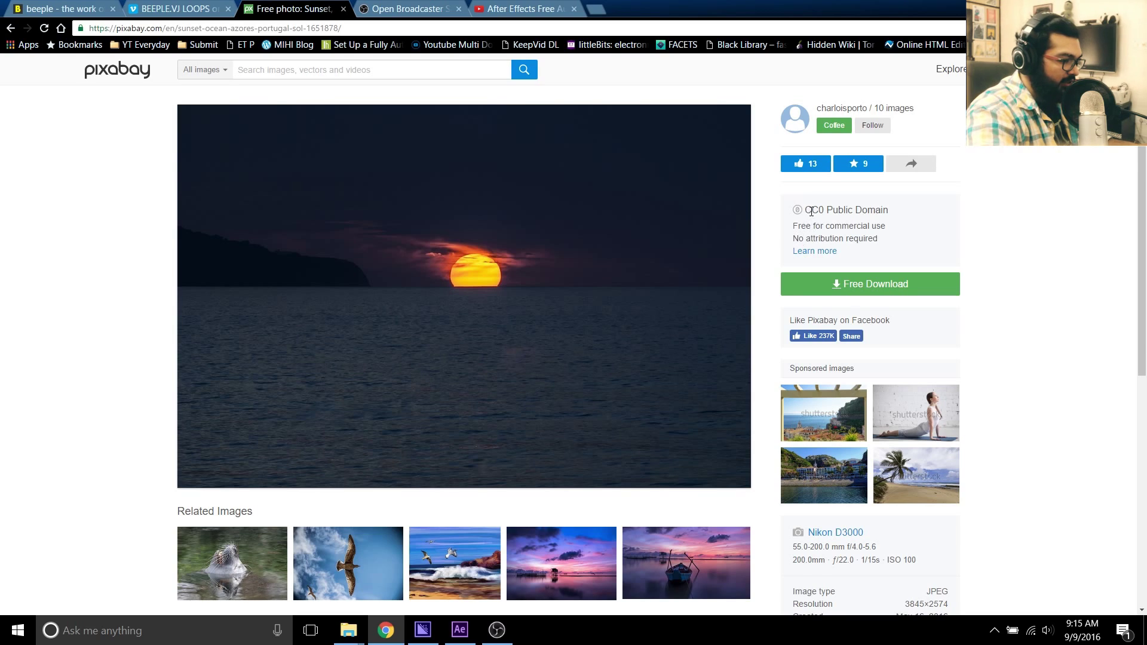
{"action": "left_click_drag", "start_coordinate": [825, 207], "coordinate": [903, 215]}
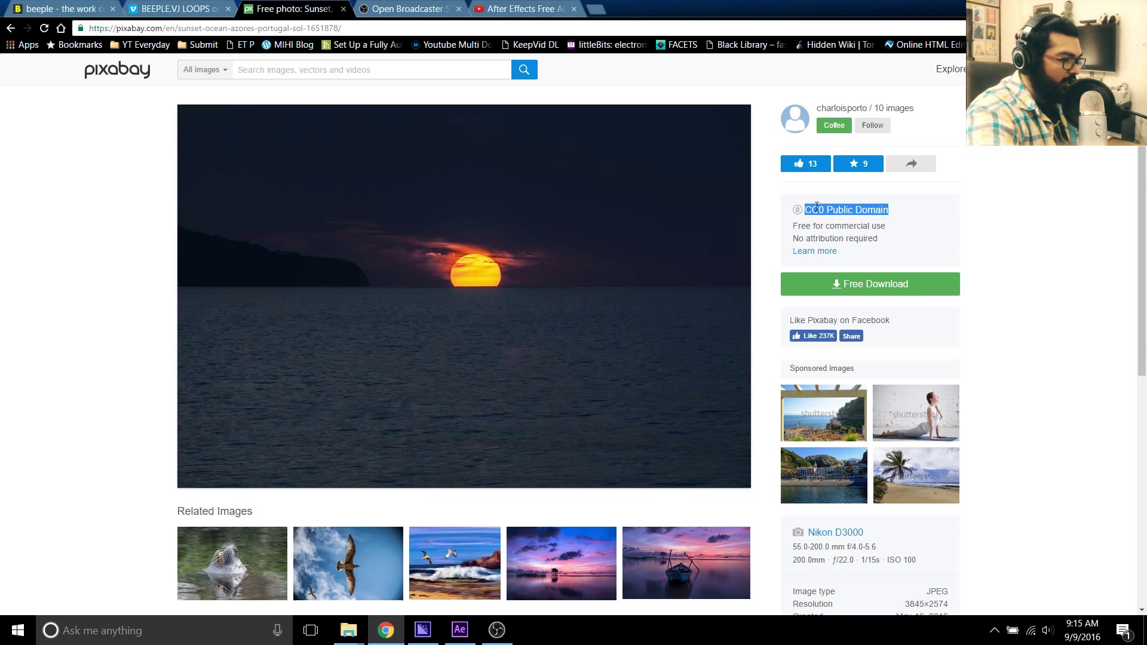
{"action": "left_click", "coordinate": [858, 230]}
{"action": "left_click_drag", "start_coordinate": [796, 239], "coordinate": [896, 242]}
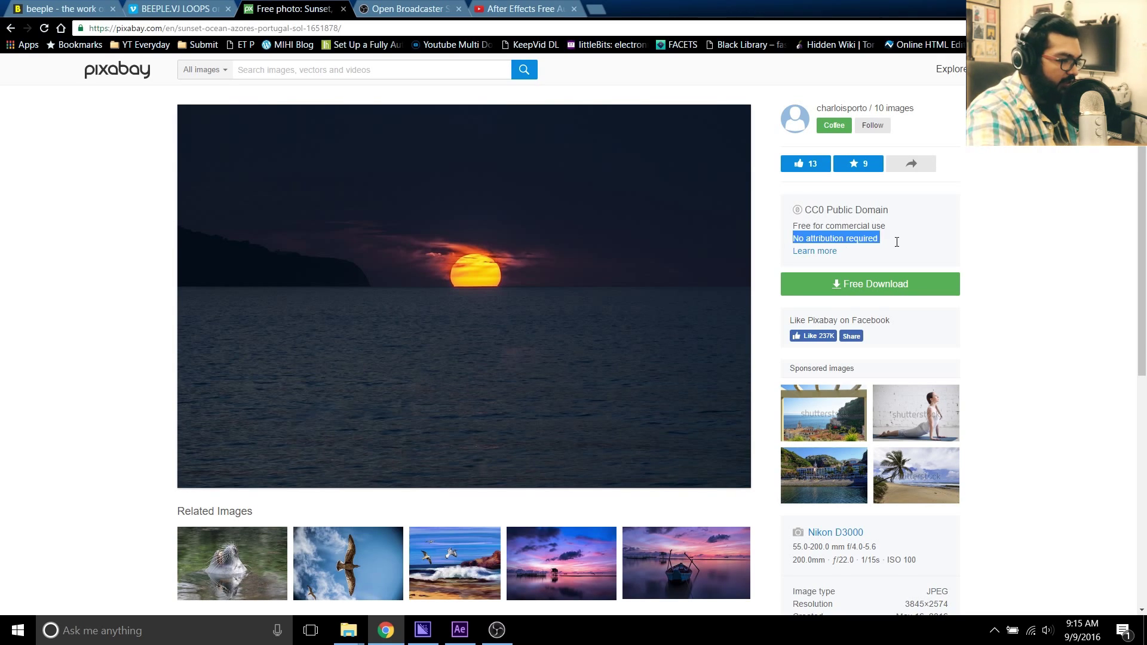
{"action": "left_click", "coordinate": [829, 256]}
{"action": "scroll", "coordinate": [830, 257], "scroll_direction": "down", "scroll_amount": 4}
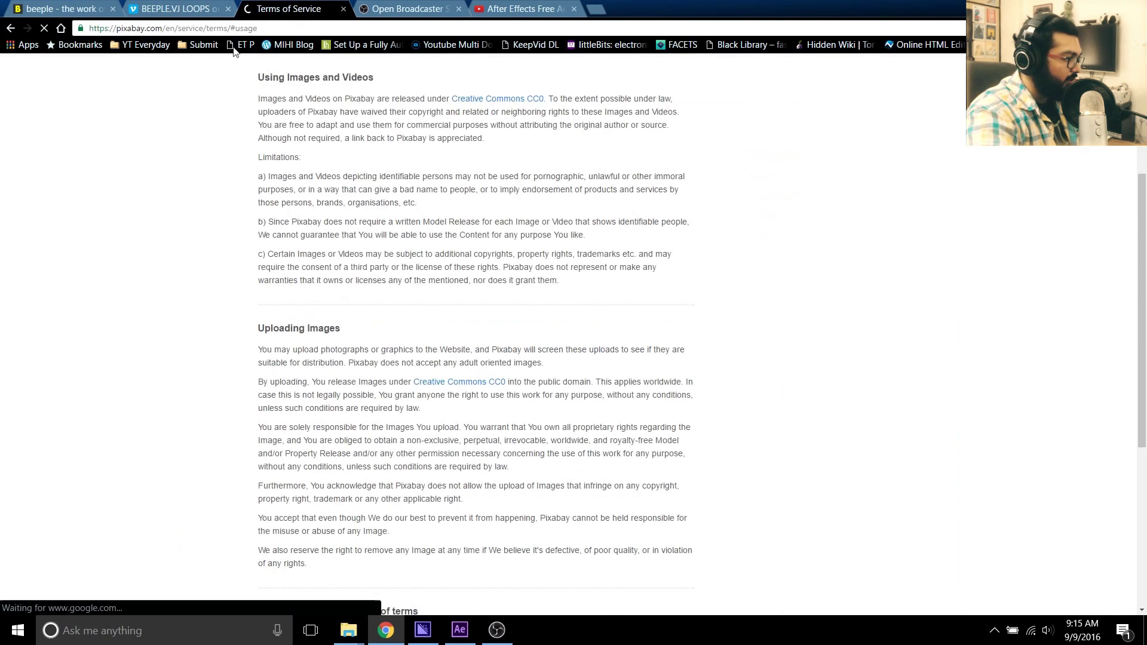
Step: Preview the HOTBOXXX (128bpm loop) video and browse the other clips on the BEEPLE.VJ LOOPS Vimeo channel
{"action": "left_click", "coordinate": [176, 8]}
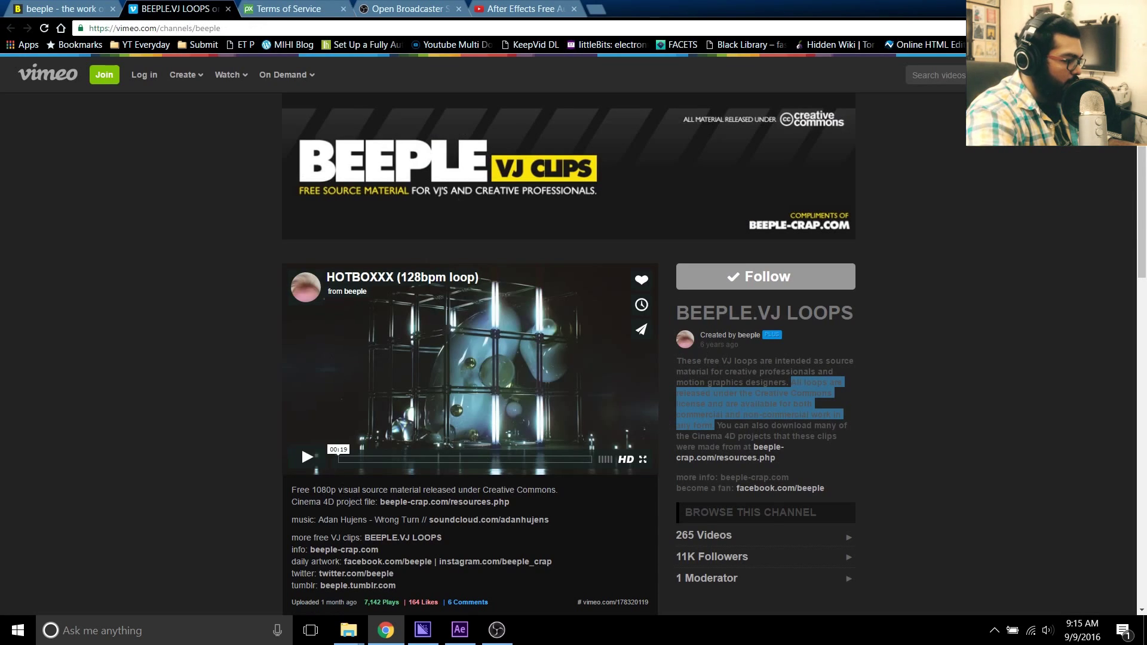
{"action": "left_click", "coordinate": [307, 457]}
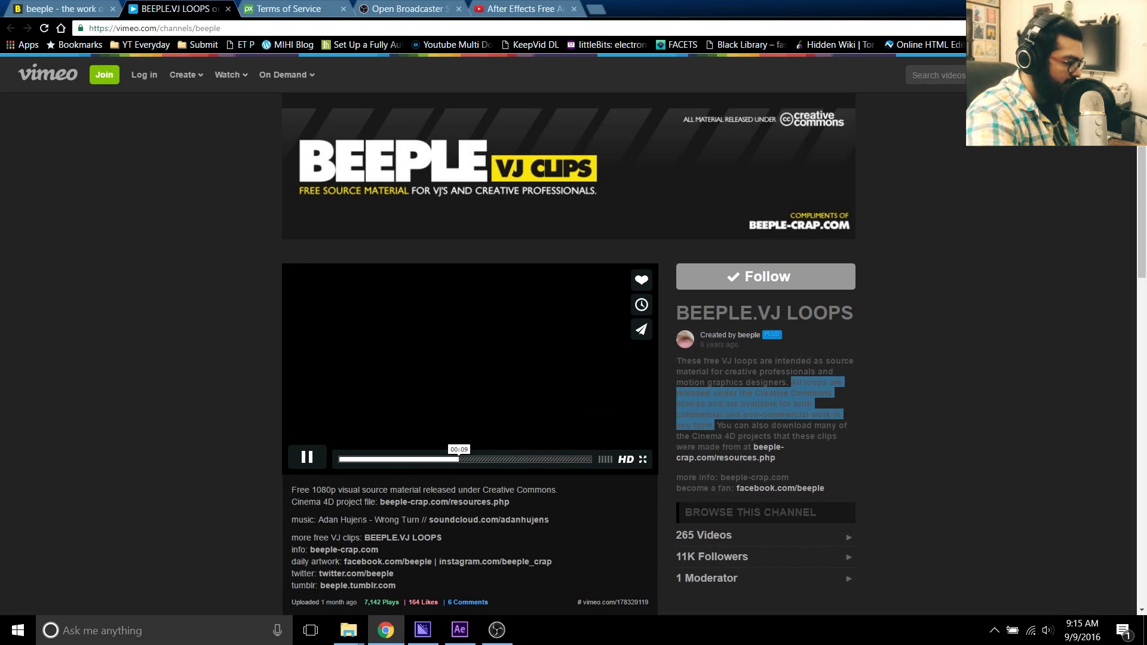
{"action": "scroll", "coordinate": [610, 484], "scroll_direction": "down", "scroll_amount": 3}
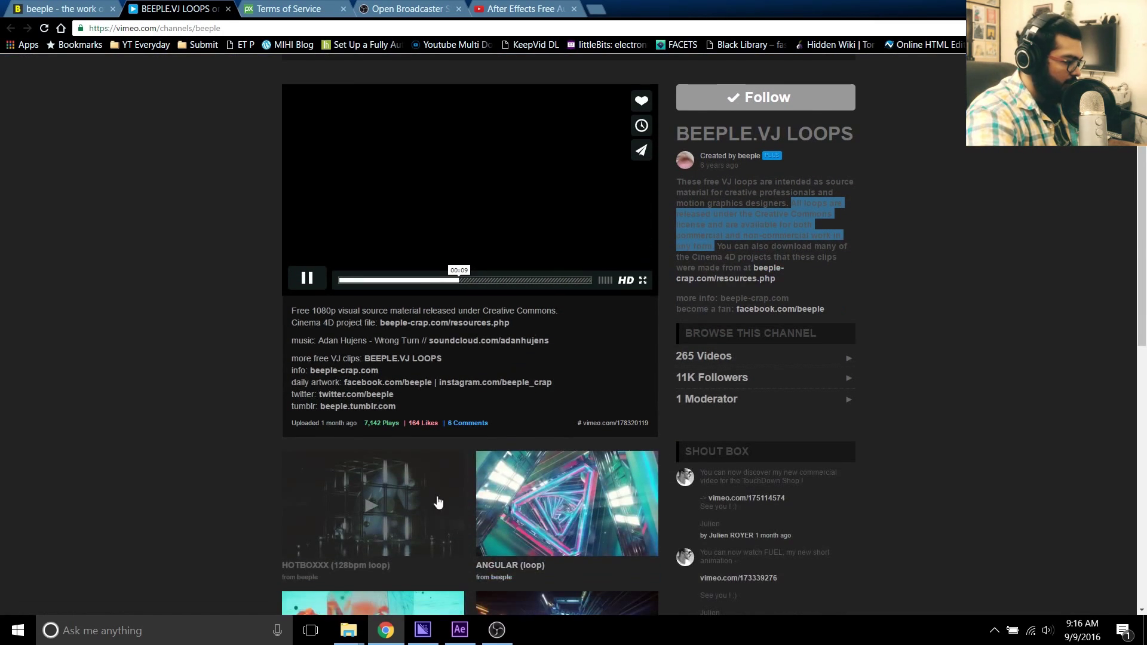
{"action": "scroll", "coordinate": [504, 571], "scroll_direction": "down", "scroll_amount": 7}
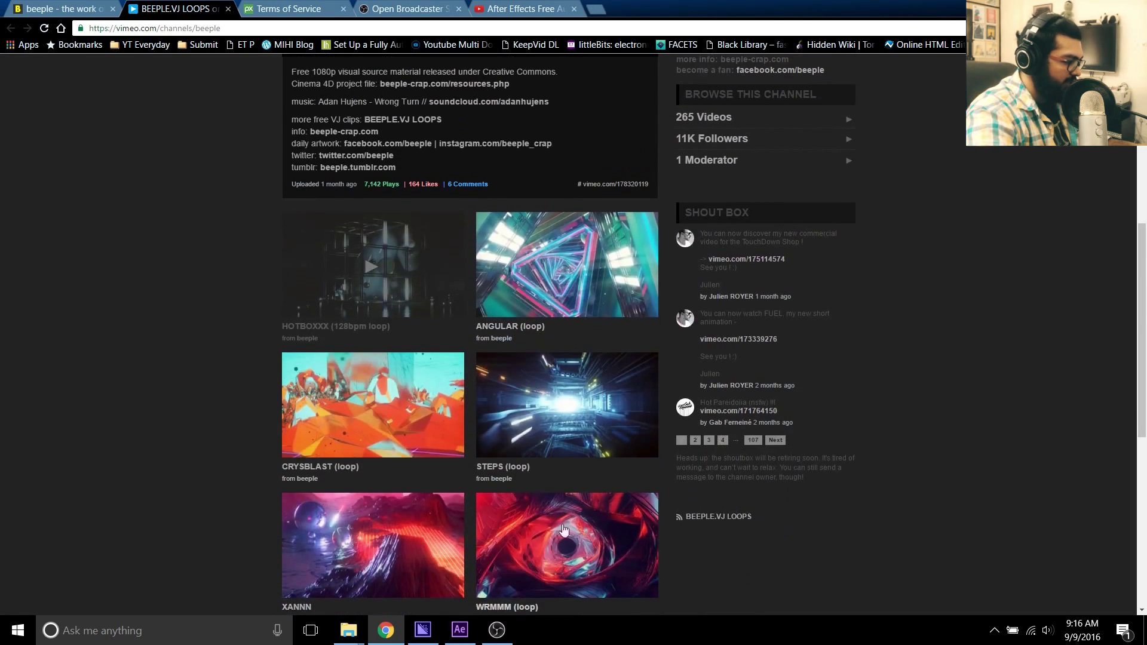
{"action": "scroll", "coordinate": [545, 389], "scroll_direction": "up", "scroll_amount": 6}
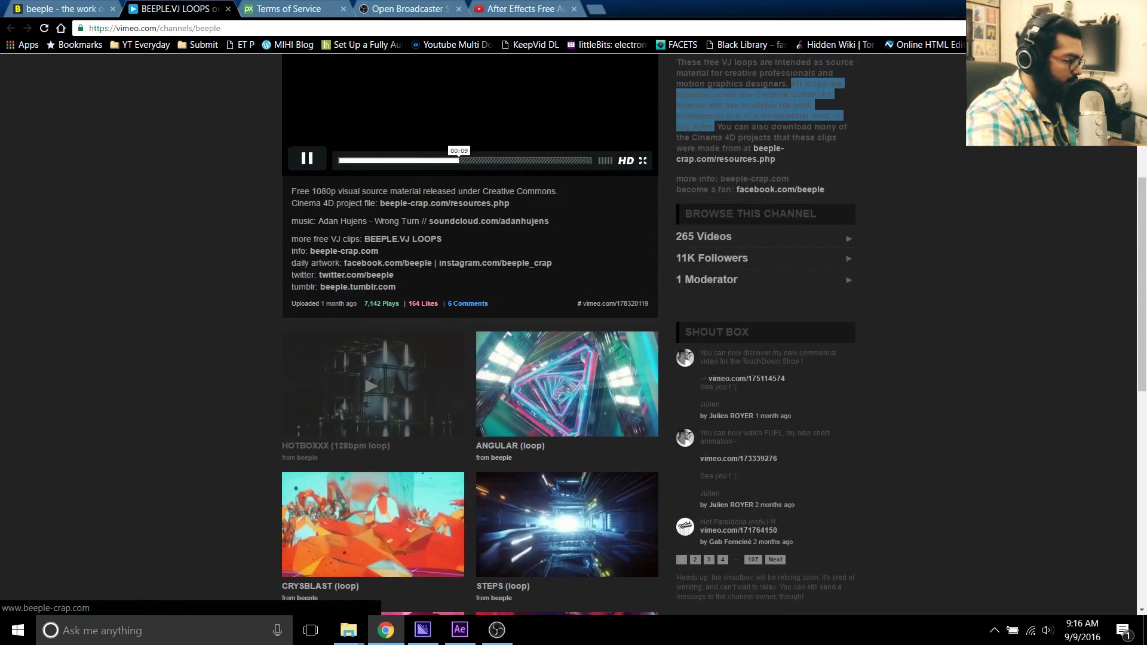
{"action": "left_click", "coordinate": [315, 169]}
Step: Examine the licensing statement in the BEEPLE.VJ LOOPS channel description
{"action": "scroll", "coordinate": [607, 268], "scroll_direction": "up", "scroll_amount": 5}
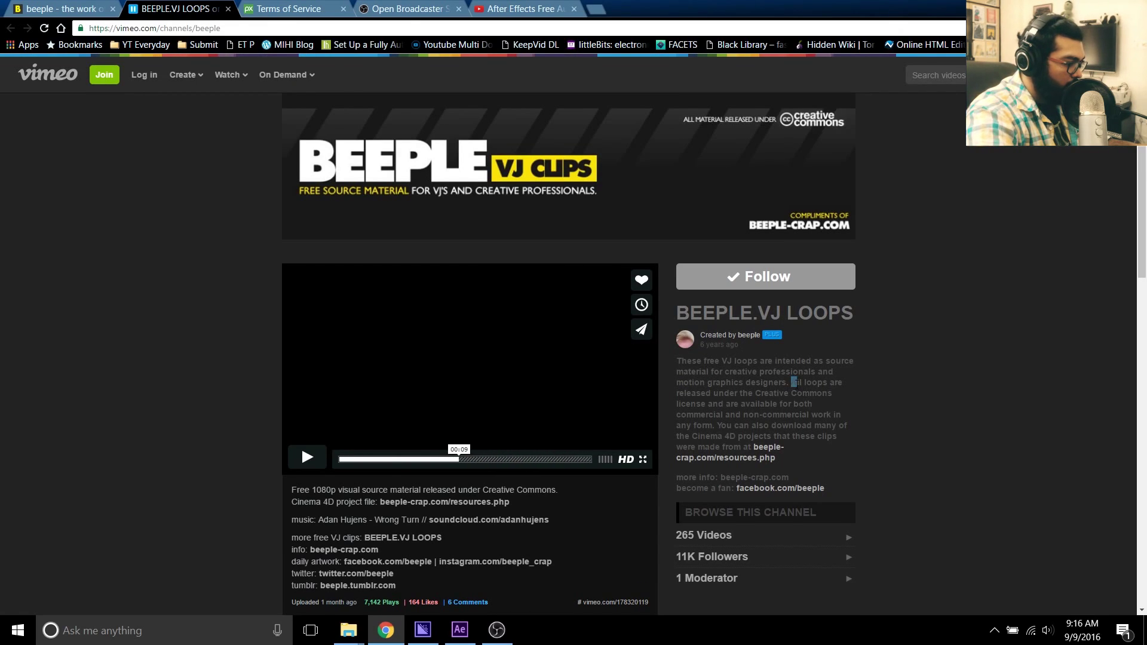
{"action": "left_click_drag", "start_coordinate": [794, 382], "coordinate": [835, 400]}
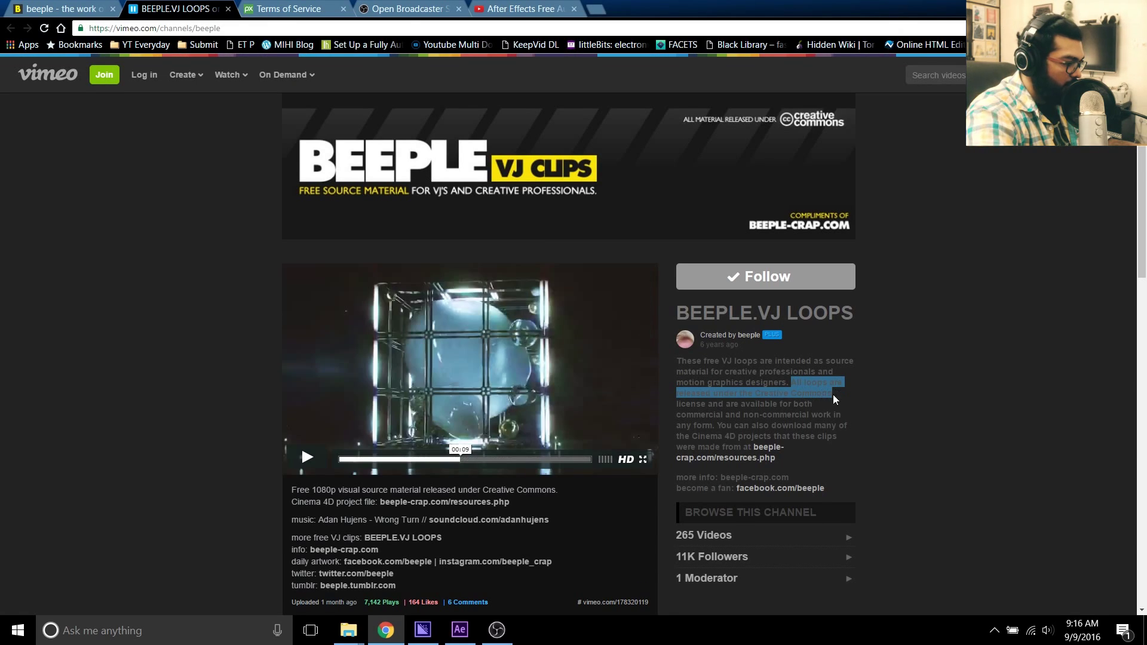
{"action": "left_click", "coordinate": [706, 407]}
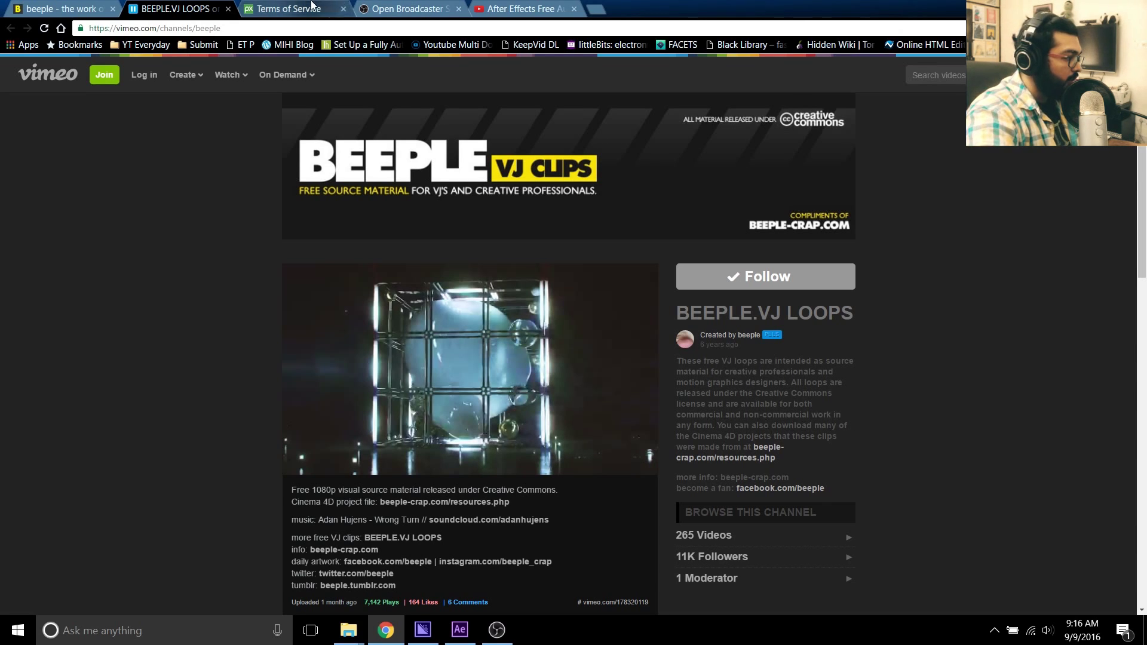
Step: Examine the Using Images and Videos section of Pixabay's Terms of Service
{"action": "left_click", "coordinate": [263, 7]}
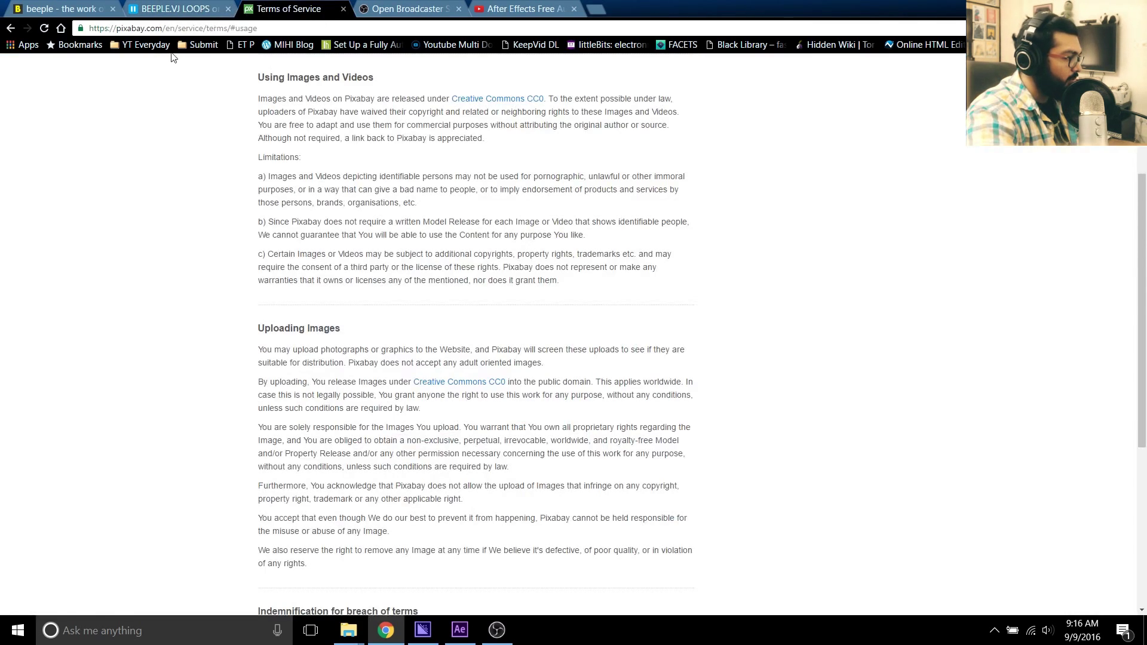
{"action": "left_click", "coordinate": [205, 7]}
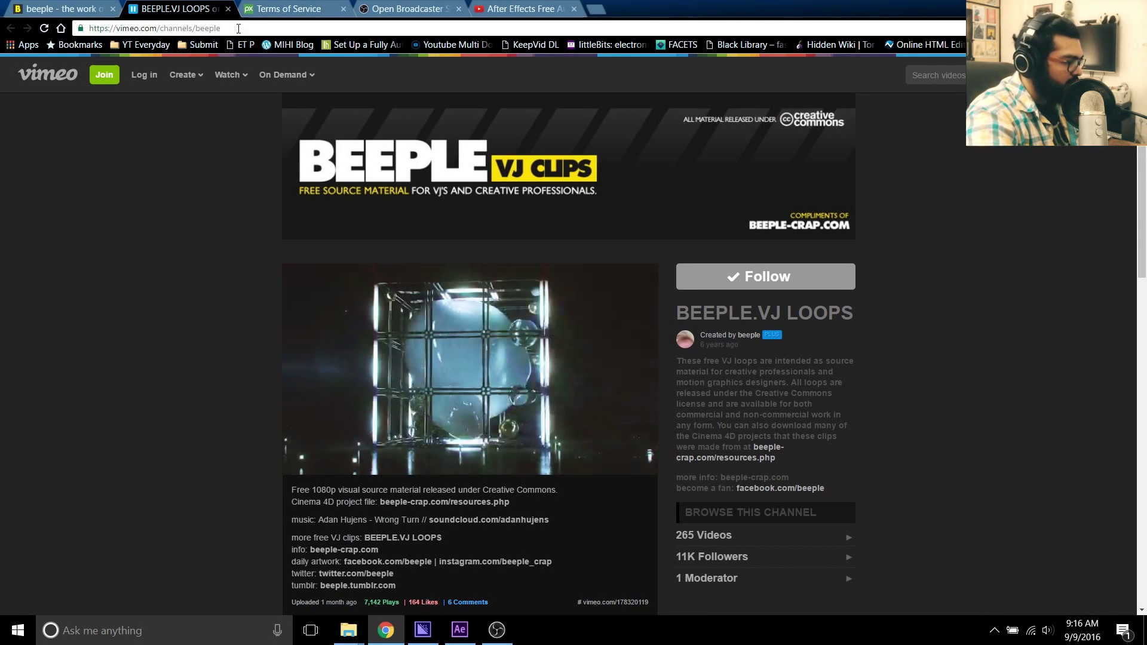
{"action": "key", "text": "ctrl+Tab"}
{"action": "scroll", "coordinate": [228, 233], "scroll_direction": "up", "scroll_amount": 5}
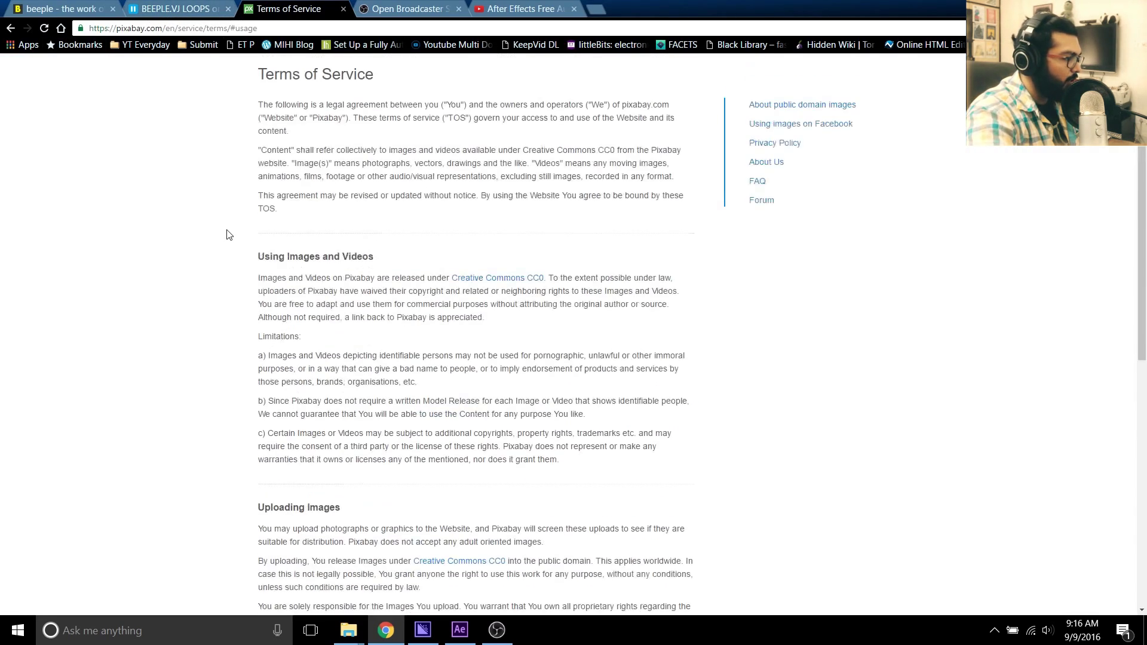
{"action": "scroll", "coordinate": [123, 253], "scroll_direction": "down", "scroll_amount": 3}
{"action": "scroll", "coordinate": [231, 208], "scroll_direction": "down", "scroll_amount": 1}
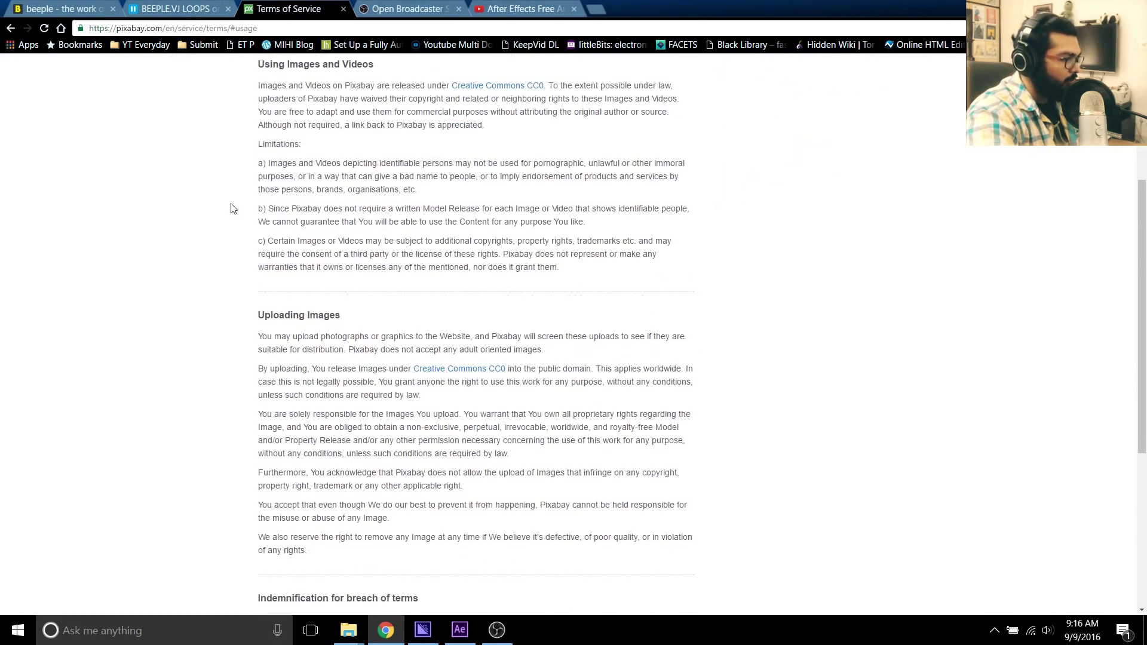
{"action": "scroll", "coordinate": [926, 230], "scroll_direction": "up", "scroll_amount": 1}
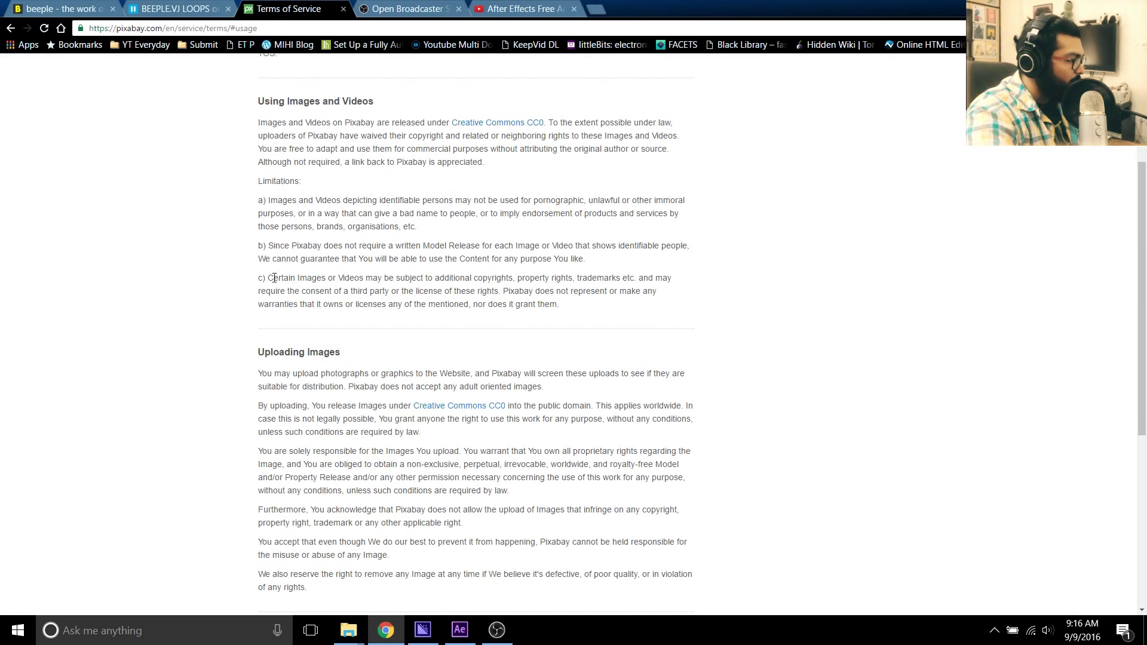
{"action": "scroll", "coordinate": [263, 165], "scroll_direction": "up", "scroll_amount": 2}
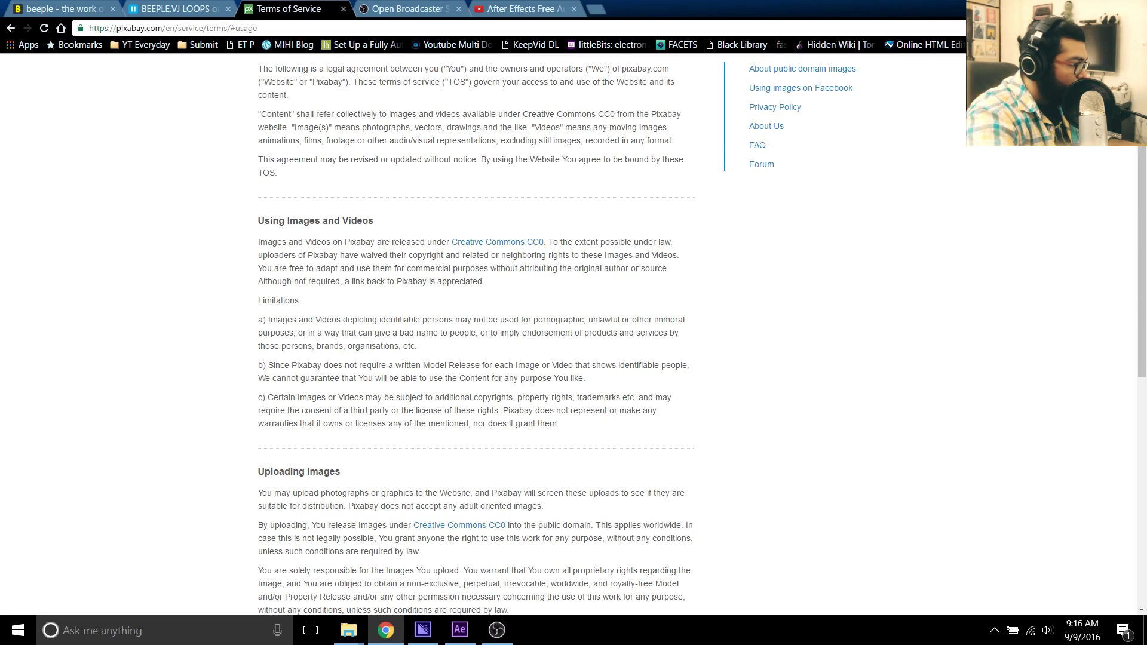
Step: Highlight the Pixabay terms sentence about adapting and using content commercially without attribution, and clear the highlight
{"action": "left_click_drag", "start_coordinate": [256, 268], "coordinate": [669, 270]}
{"action": "left_click", "coordinate": [272, 269]}
{"action": "left_click", "coordinate": [251, 271]}
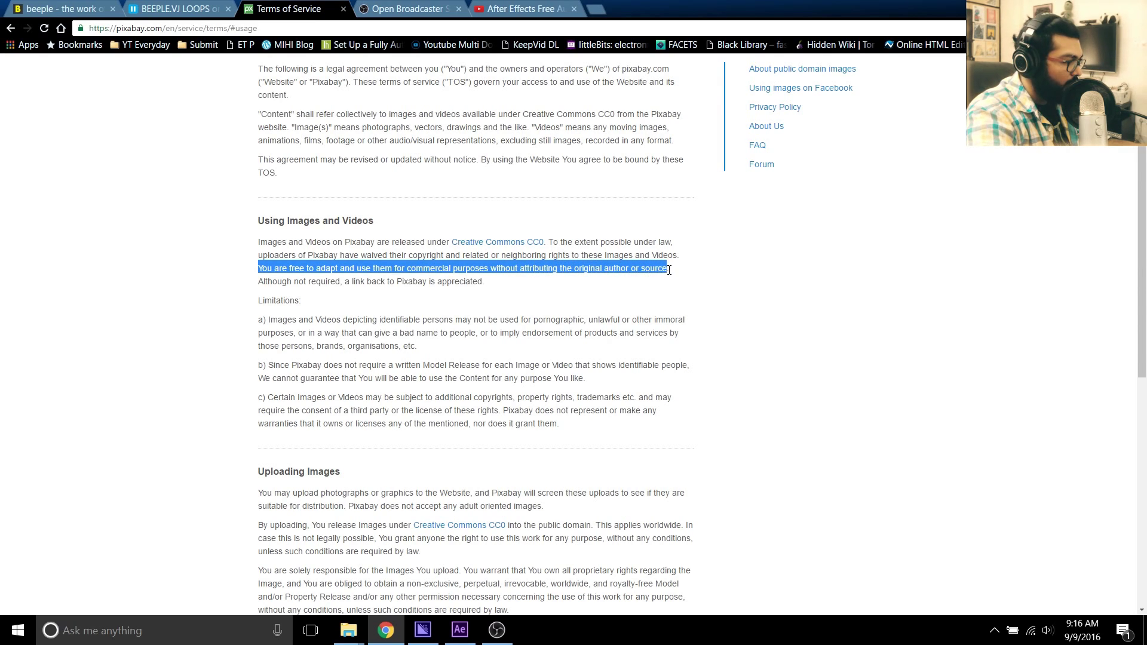
{"action": "left_click", "coordinate": [693, 282]}
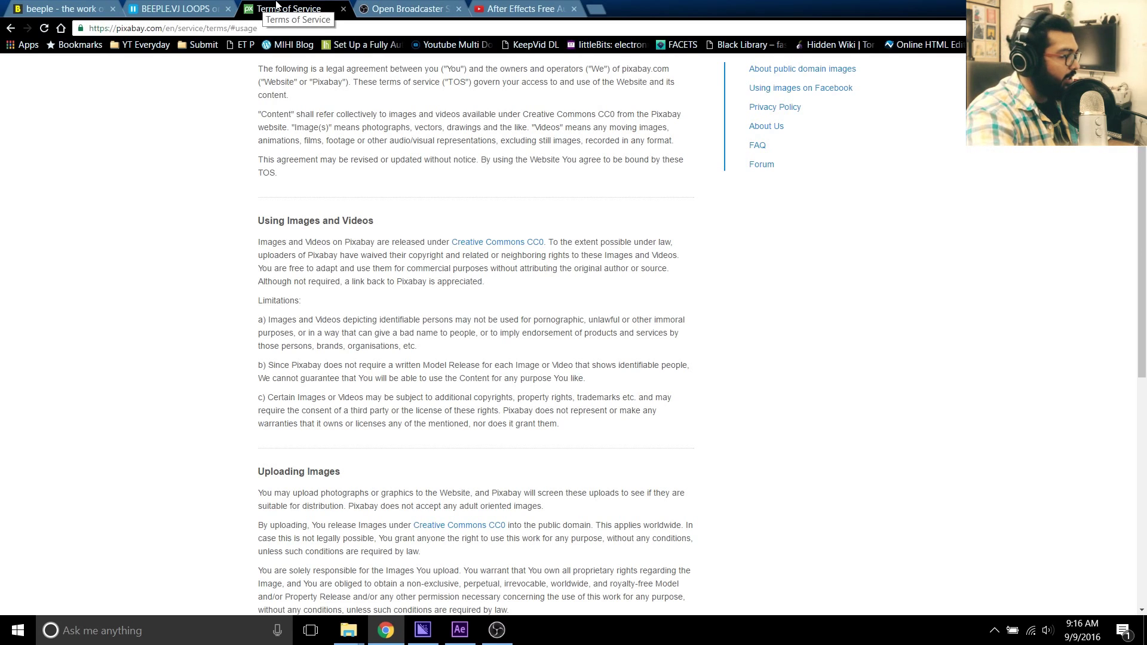
Step: Switch to File Explorer's (Footage) folder, preview the black-ink grunge stamp PNG, and close the preview
{"action": "left_click", "coordinate": [386, 630]}
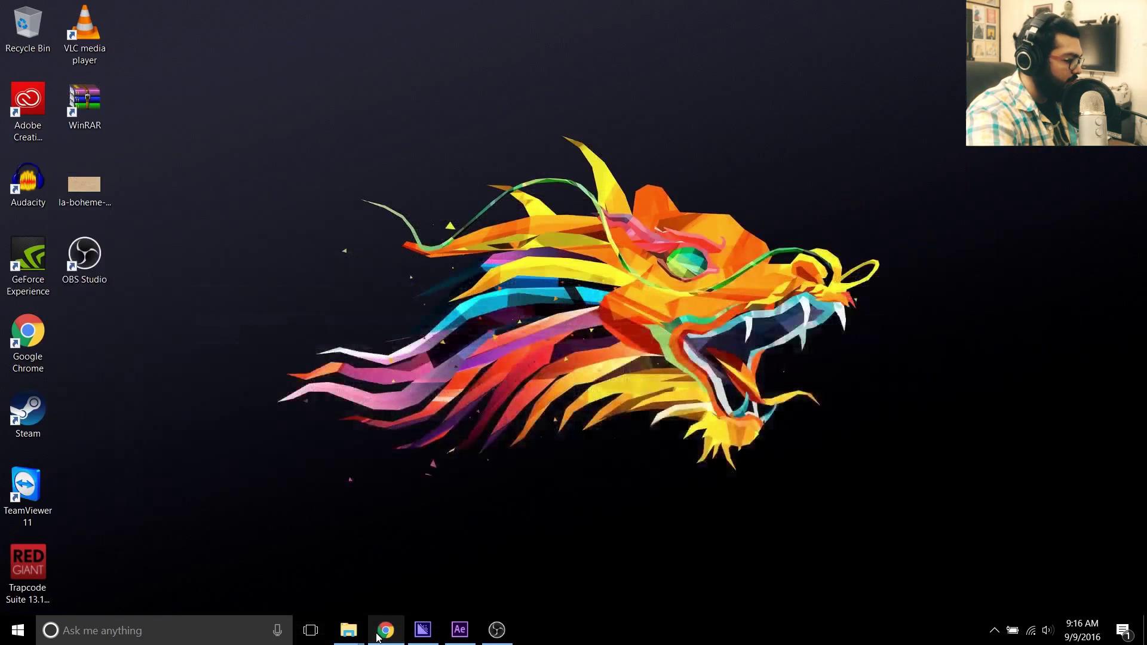
{"action": "mouse_move", "coordinate": [360, 638]}
{"action": "left_click", "coordinate": [391, 570]}
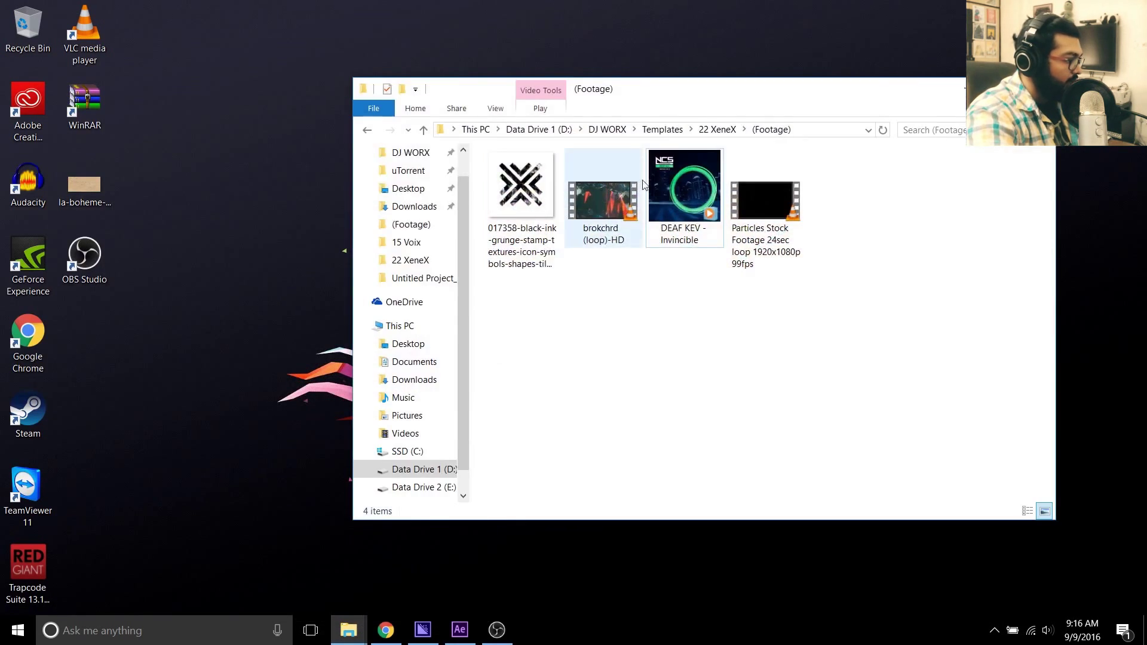
{"action": "double_click", "coordinate": [532, 197]}
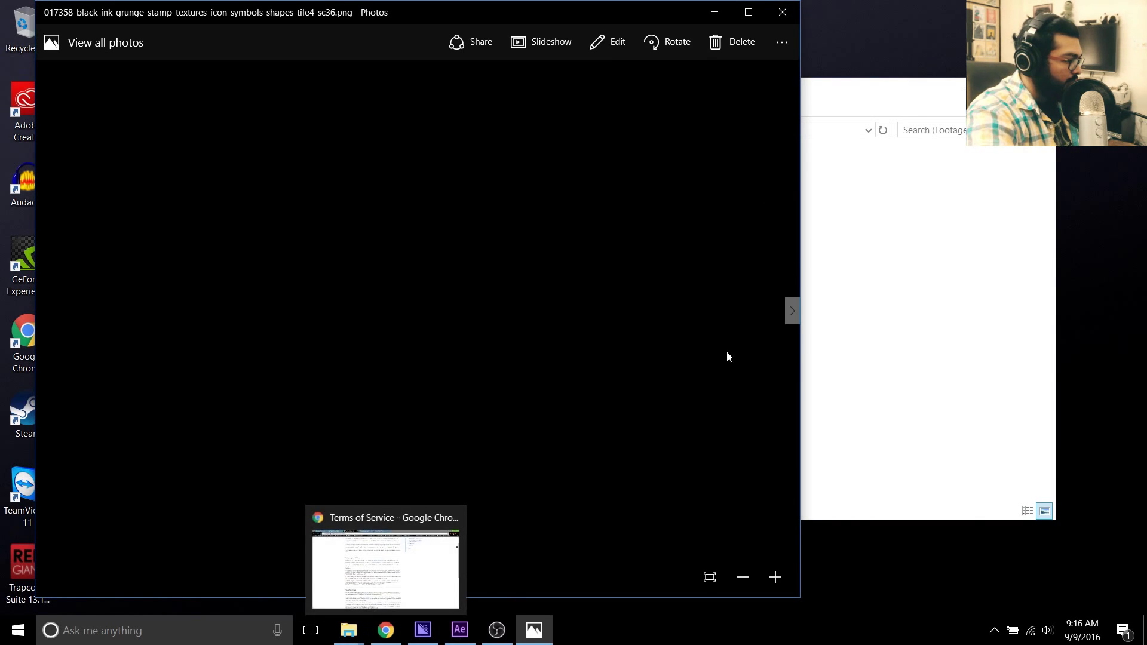
{"action": "left_click", "coordinate": [782, 12]}
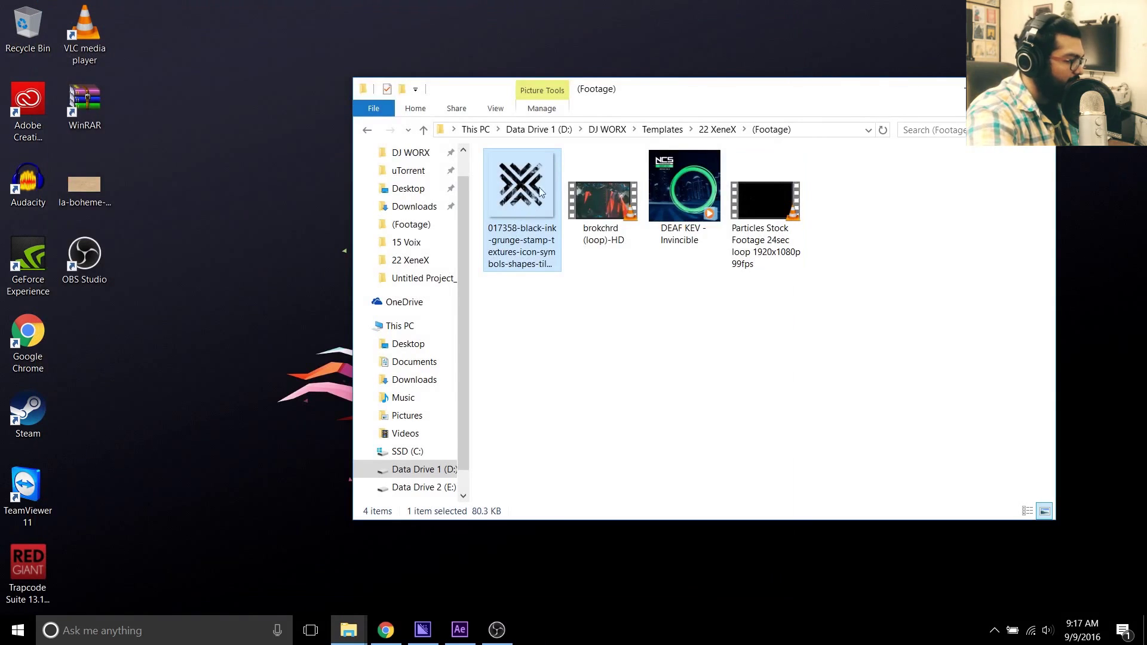
Step: Review the brokchrd (loop)-HD background clip alongside the stamp image in the footage folder
{"action": "left_click", "coordinate": [531, 284]}
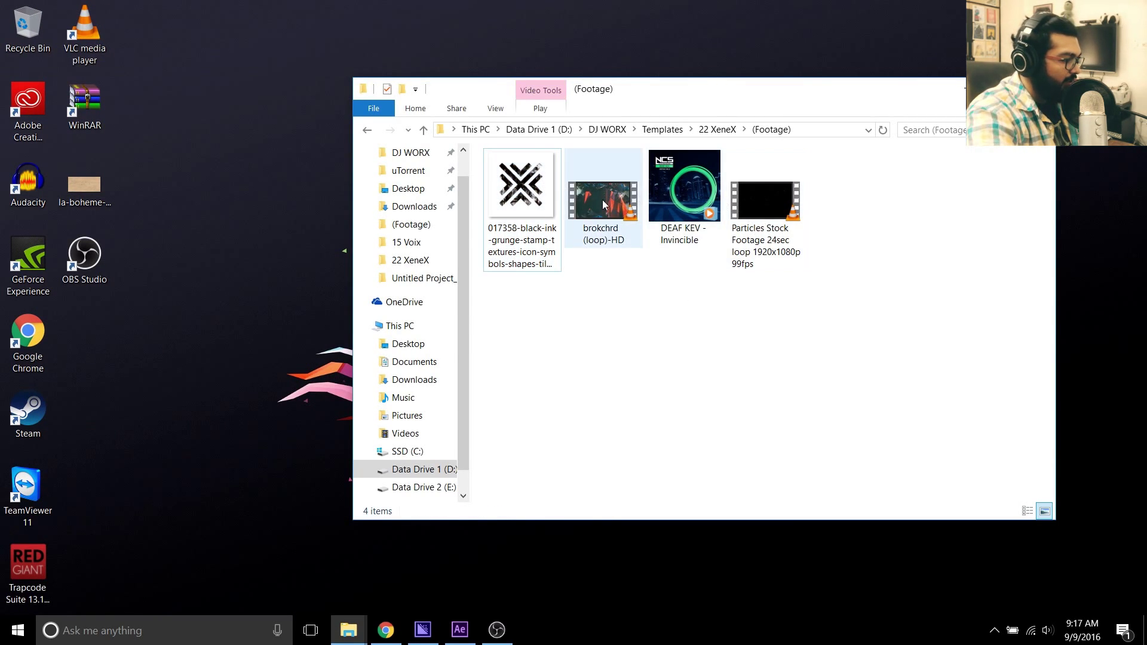
{"action": "left_click", "coordinate": [634, 234]}
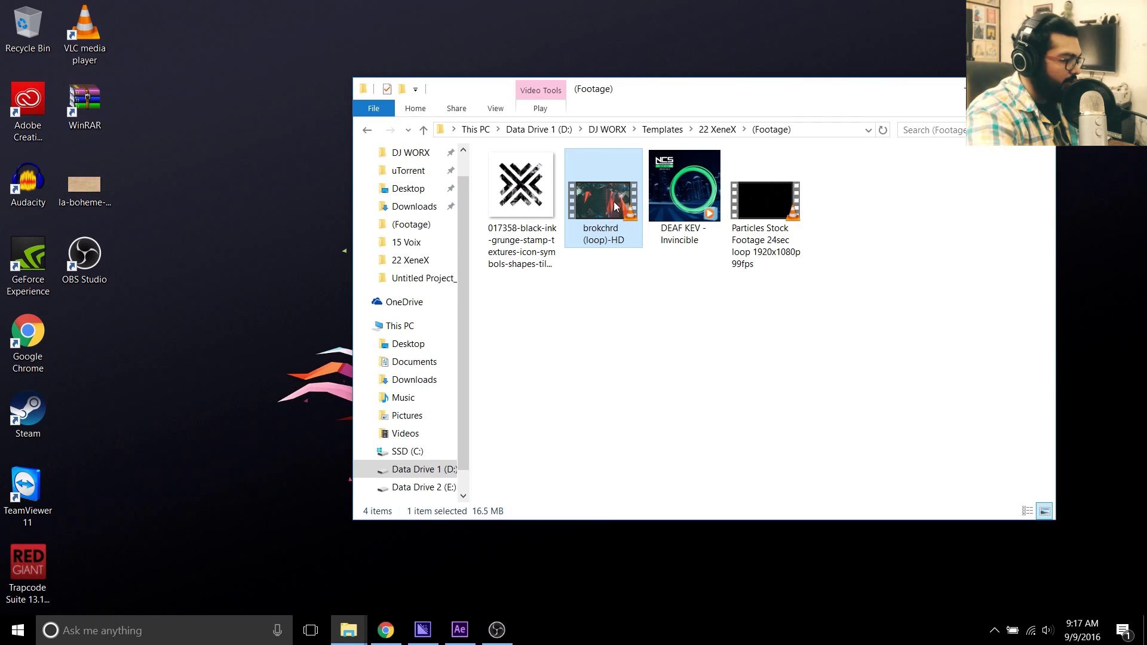
{"action": "left_click", "coordinate": [535, 193]}
{"action": "left_click", "coordinate": [595, 201]}
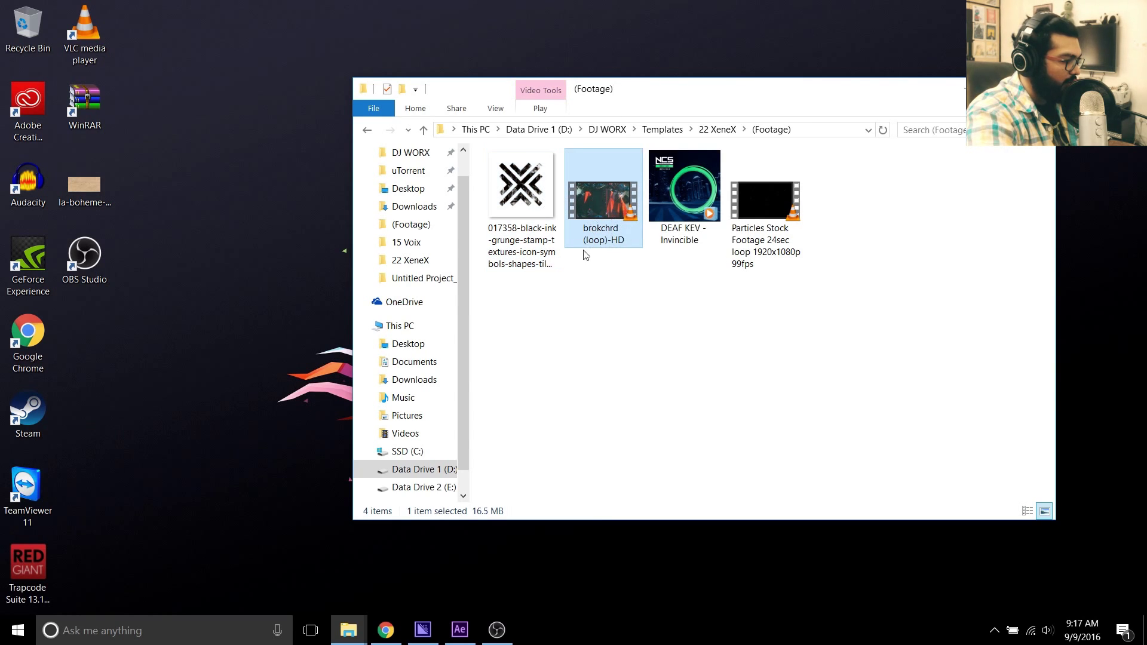
Step: Play the Particles Stock Footage clip full screen in VLC, skip through it, and close the player
{"action": "left_click", "coordinate": [748, 202]}
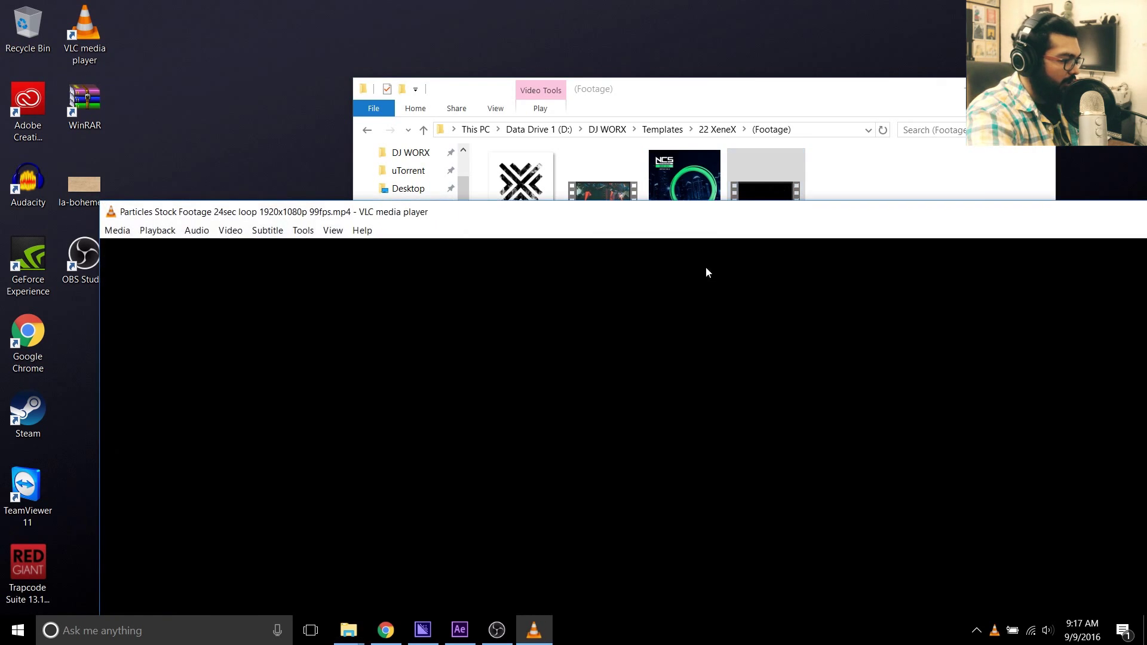
{"action": "double_click", "coordinate": [575, 334]}
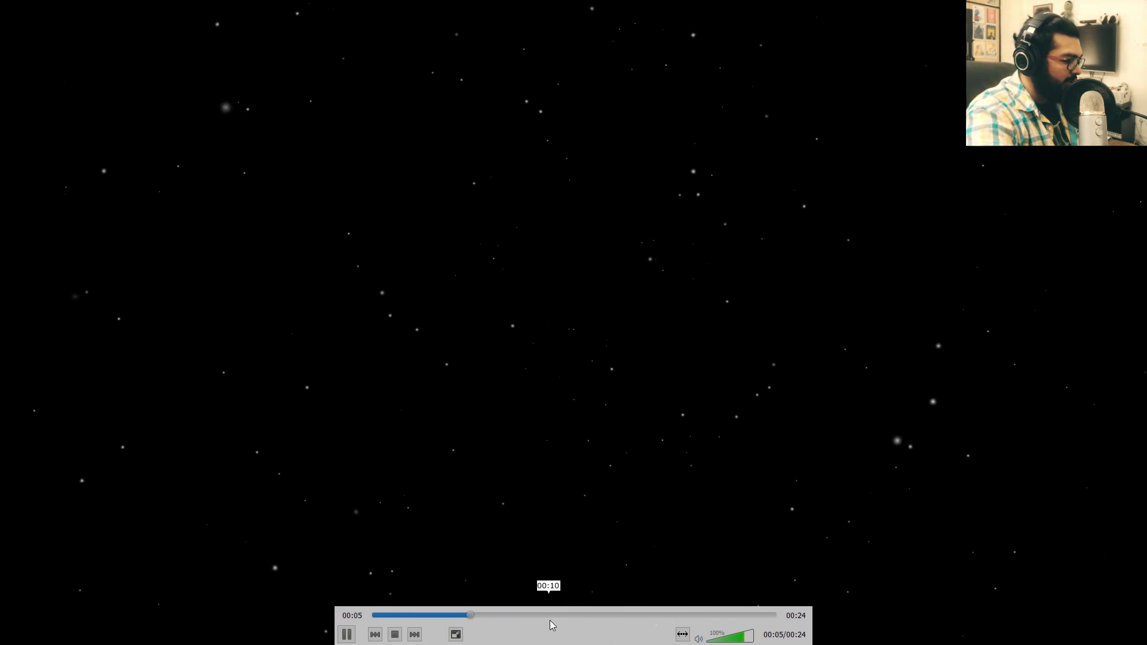
{"action": "left_click_drag", "start_coordinate": [549, 615], "coordinate": [502, 615]}
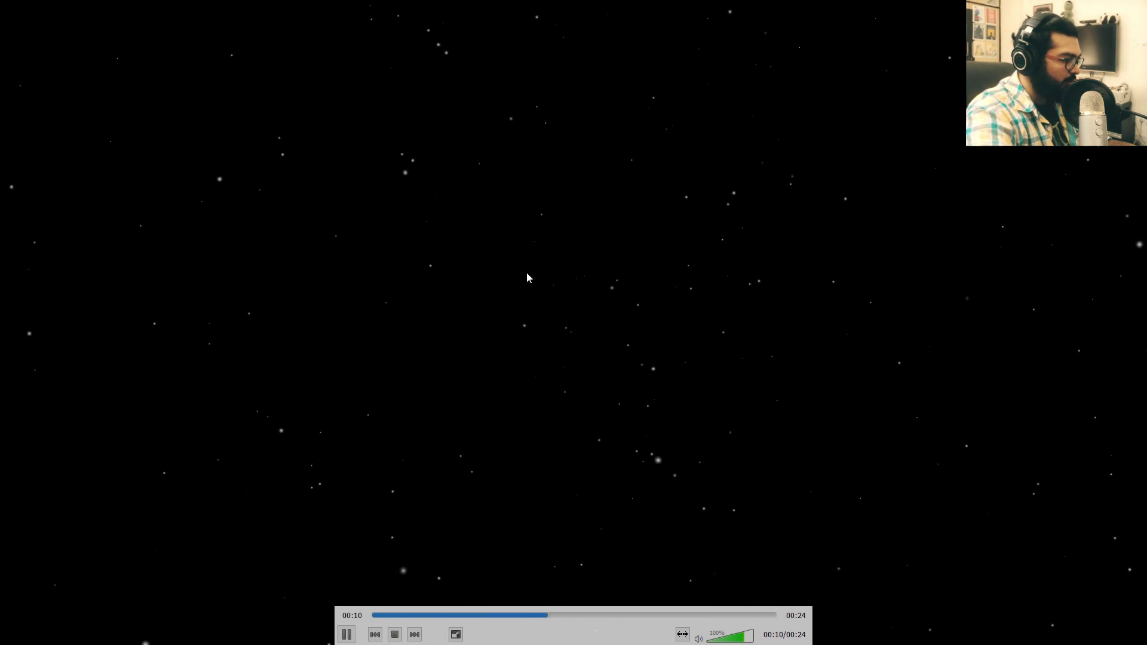
{"action": "double_click", "coordinate": [595, 278]}
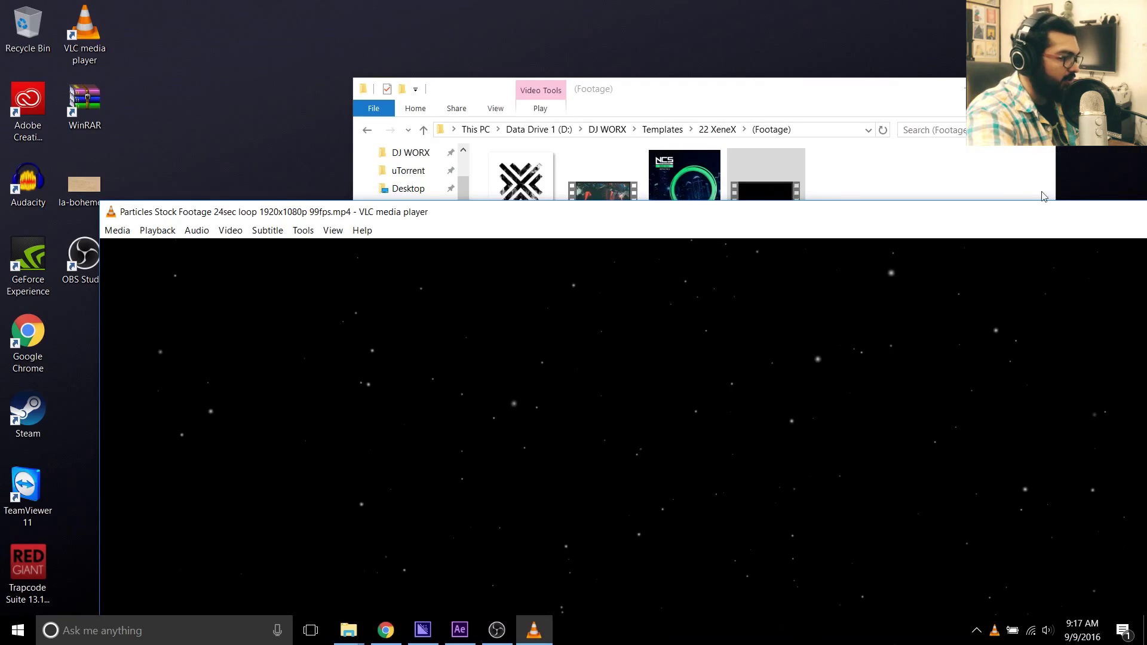
{"action": "left_click_drag", "start_coordinate": [851, 215], "coordinate": [733, 233]}
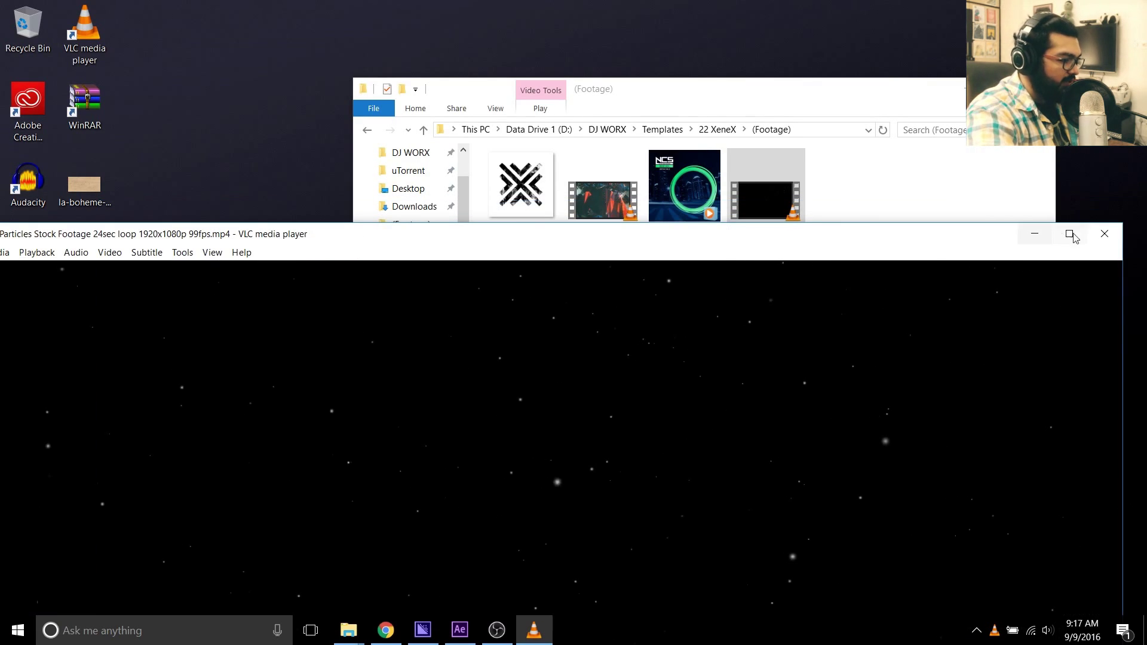
{"action": "left_click", "coordinate": [1104, 234]}
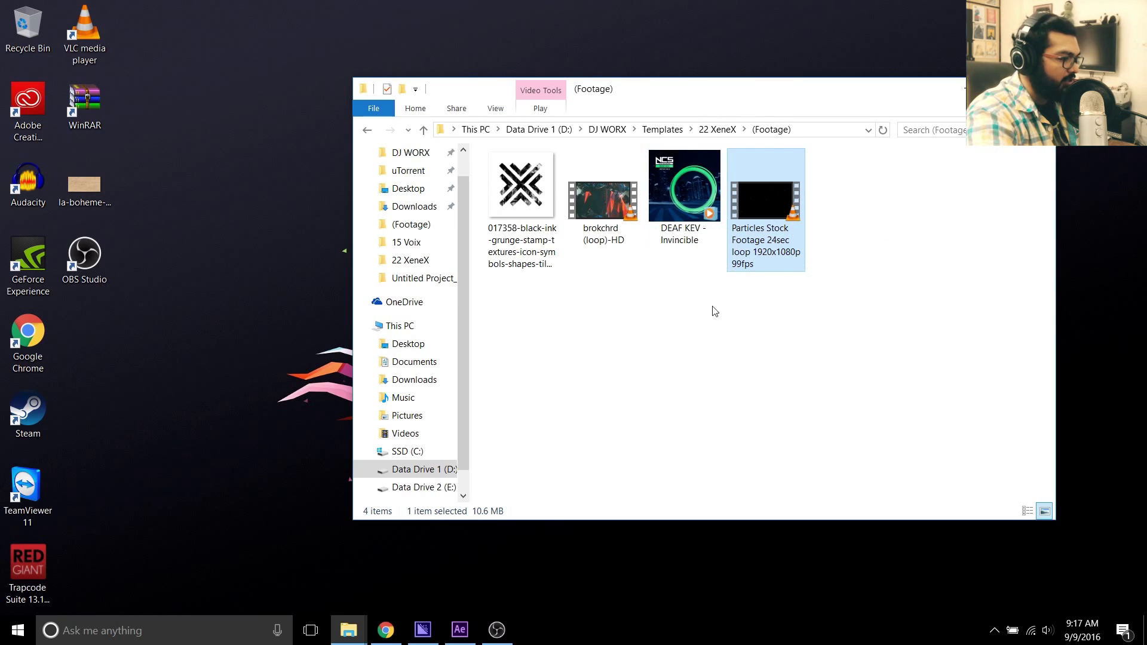
Step: Review the Particles Stock Footage file and the DEAF KEV - Invincible track's file details in the folder
{"action": "left_click", "coordinate": [847, 194]}
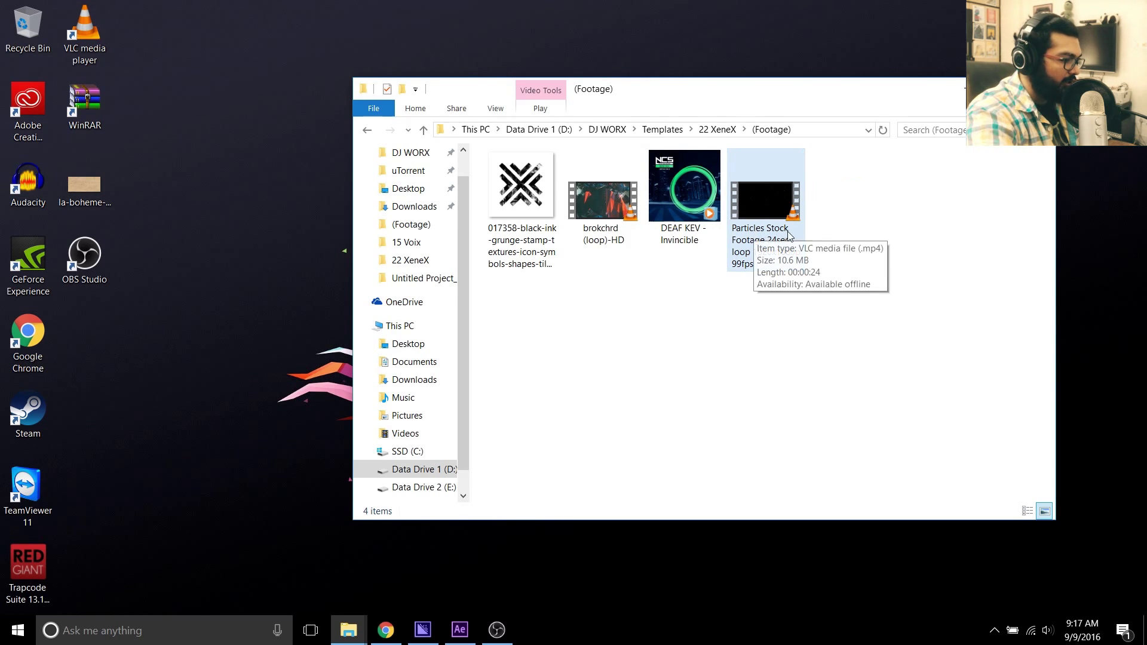
{"action": "left_click", "coordinate": [738, 258]}
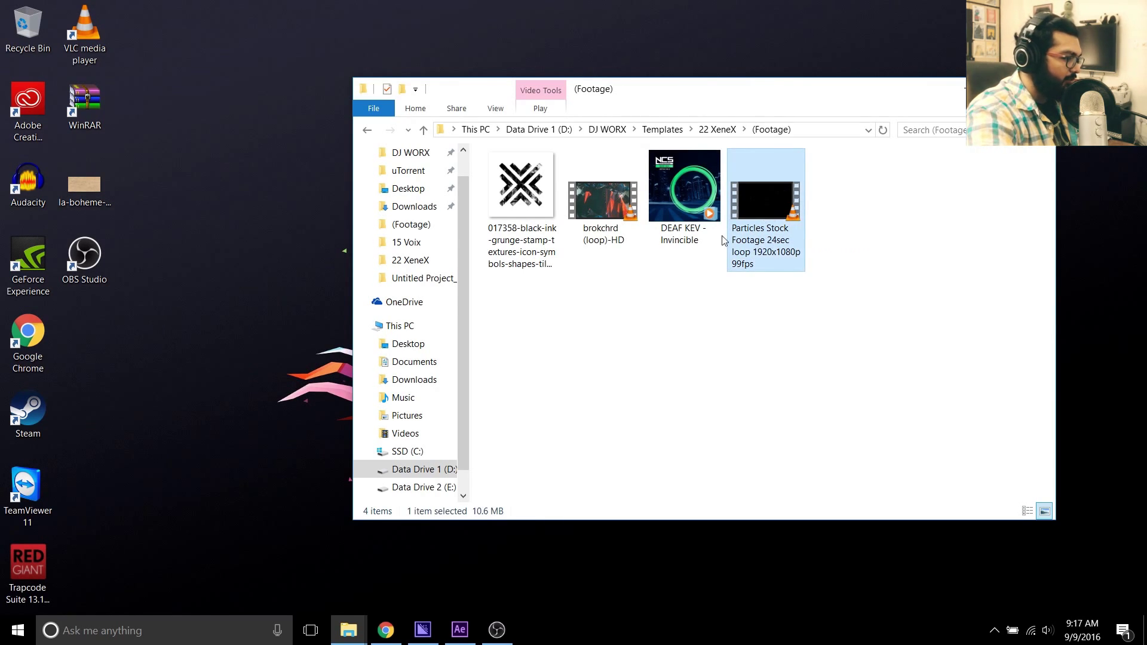
{"action": "left_click", "coordinate": [665, 255]}
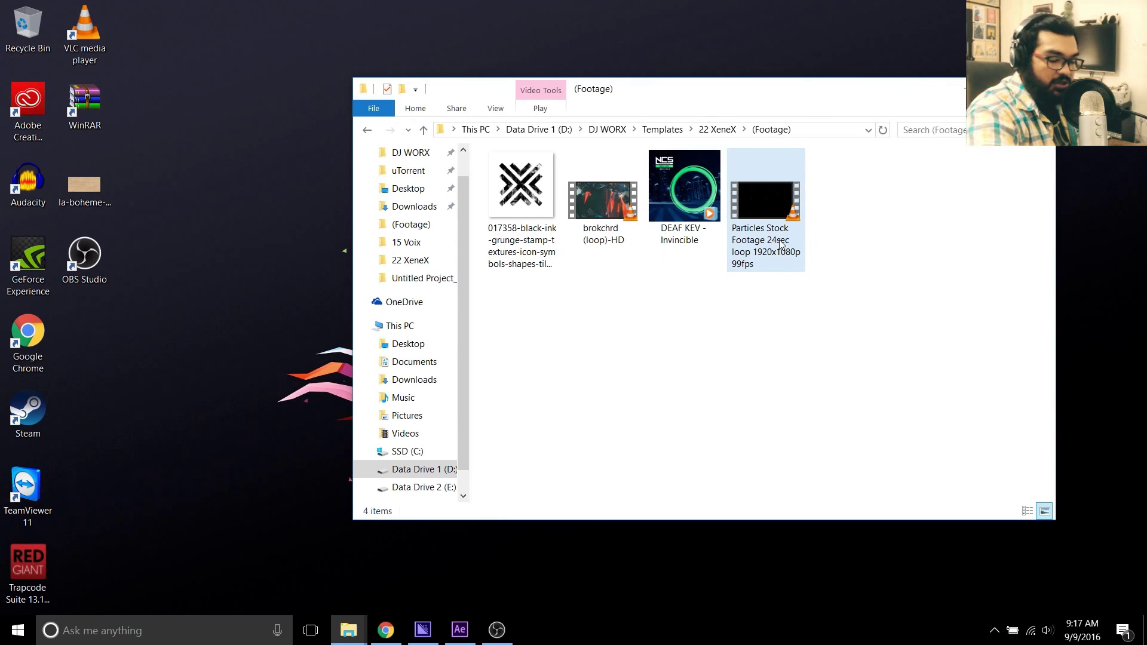
{"action": "left_click", "coordinate": [686, 193]}
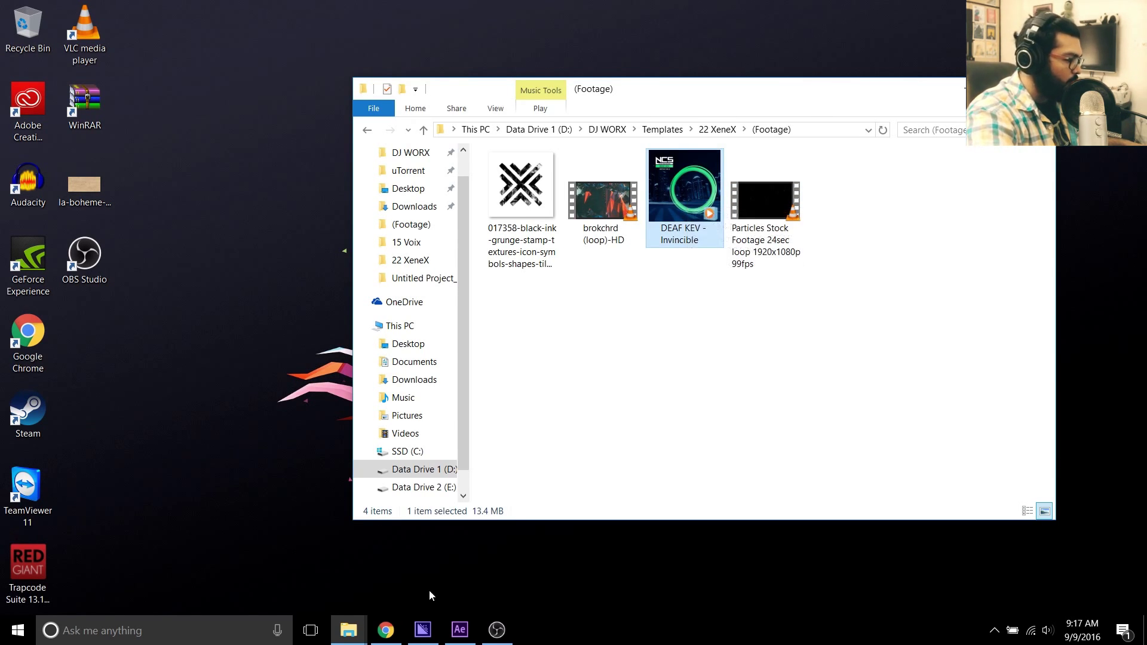
{"action": "mouse_move", "coordinate": [385, 630]}
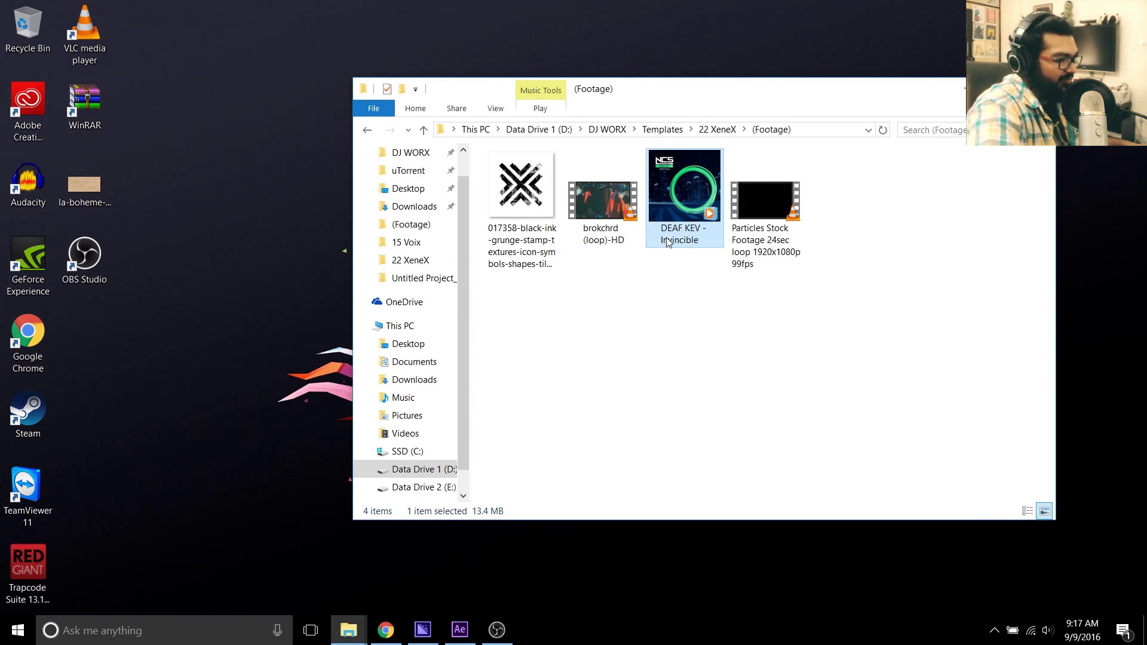
{"action": "mouse_move", "coordinate": [668, 242]}
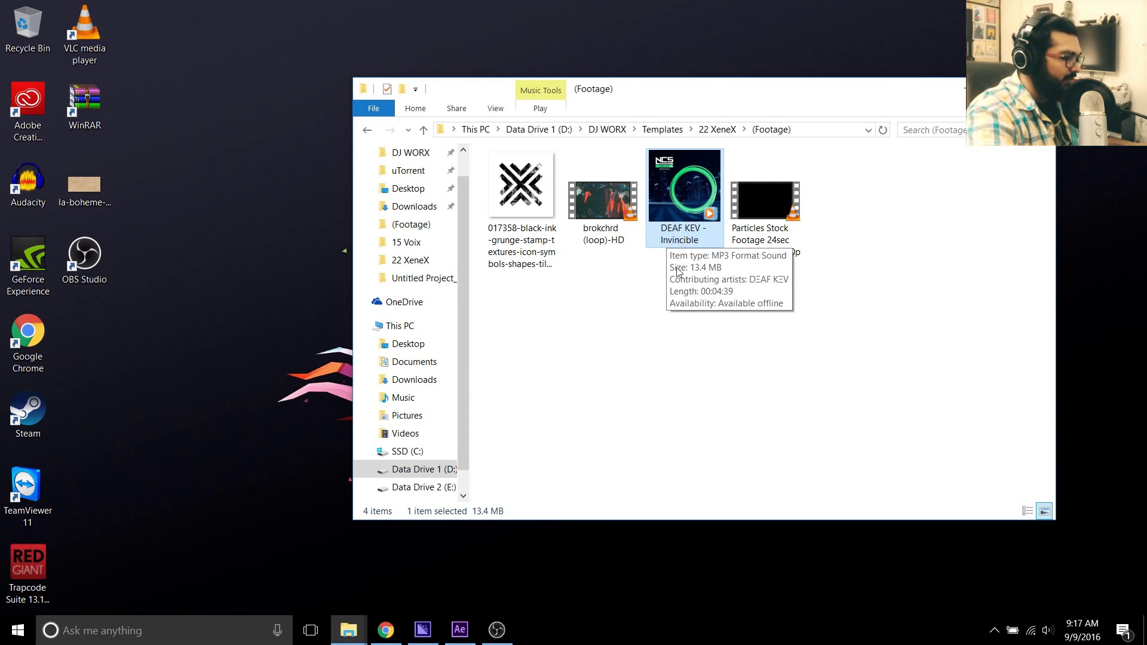
Step: Switch to After Effects and create a new composition from DEAF KEV - Invincible.mp3
{"action": "left_click", "coordinate": [382, 628]}
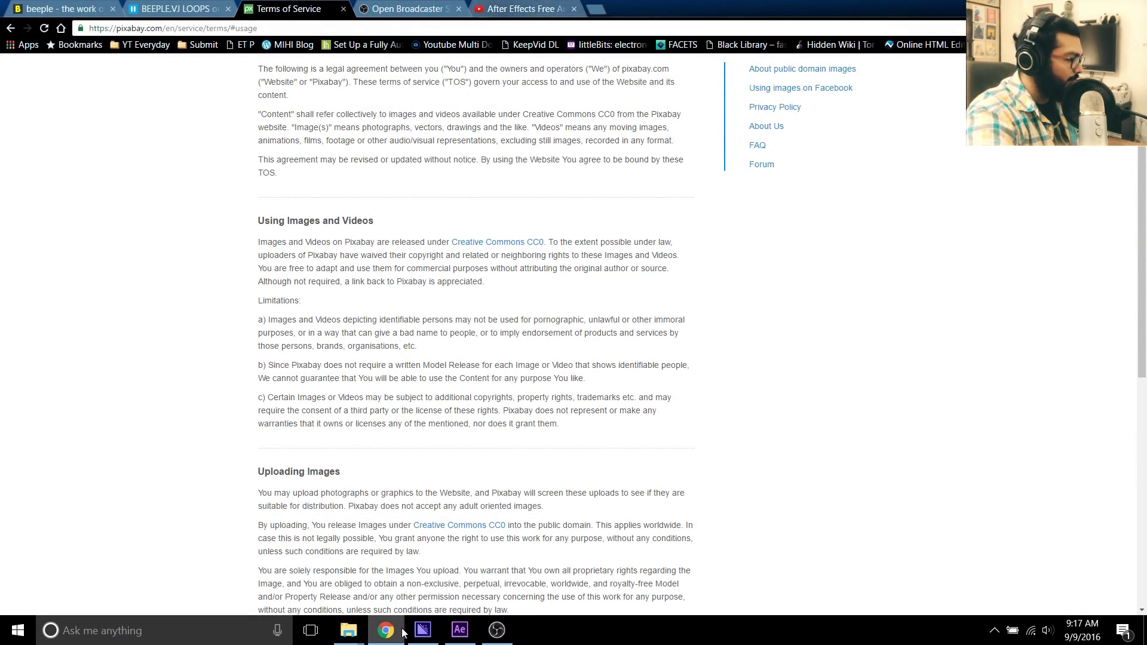
{"action": "left_click", "coordinate": [384, 631]}
{"action": "left_click", "coordinate": [459, 630]}
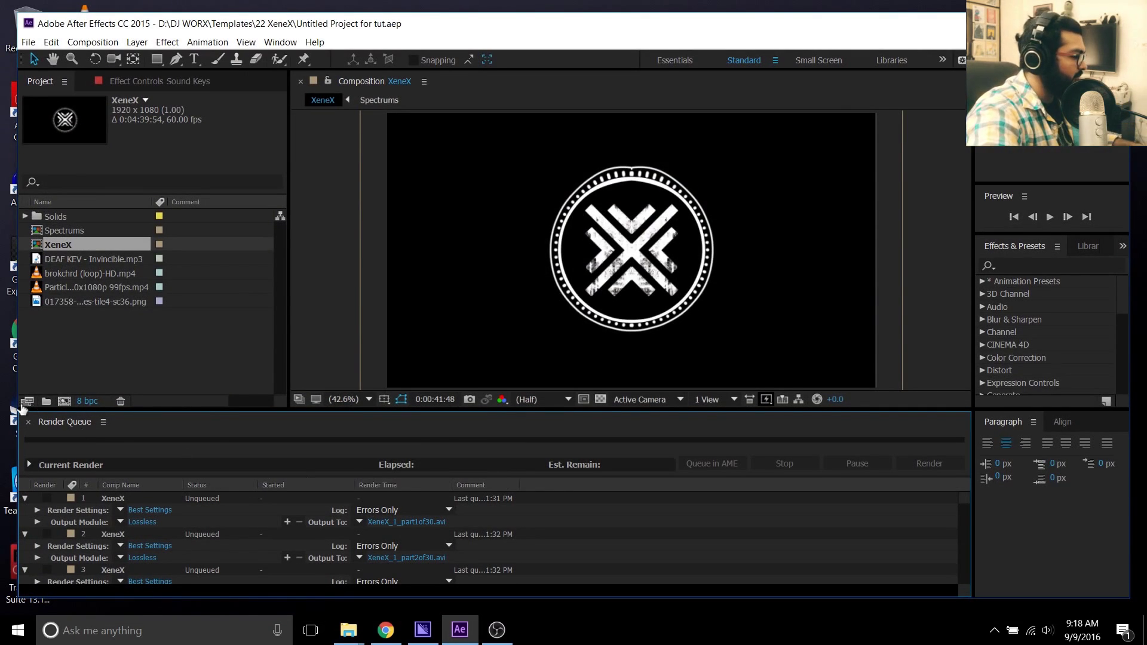
{"action": "left_click", "coordinate": [134, 338]}
{"action": "left_click", "coordinate": [61, 263]}
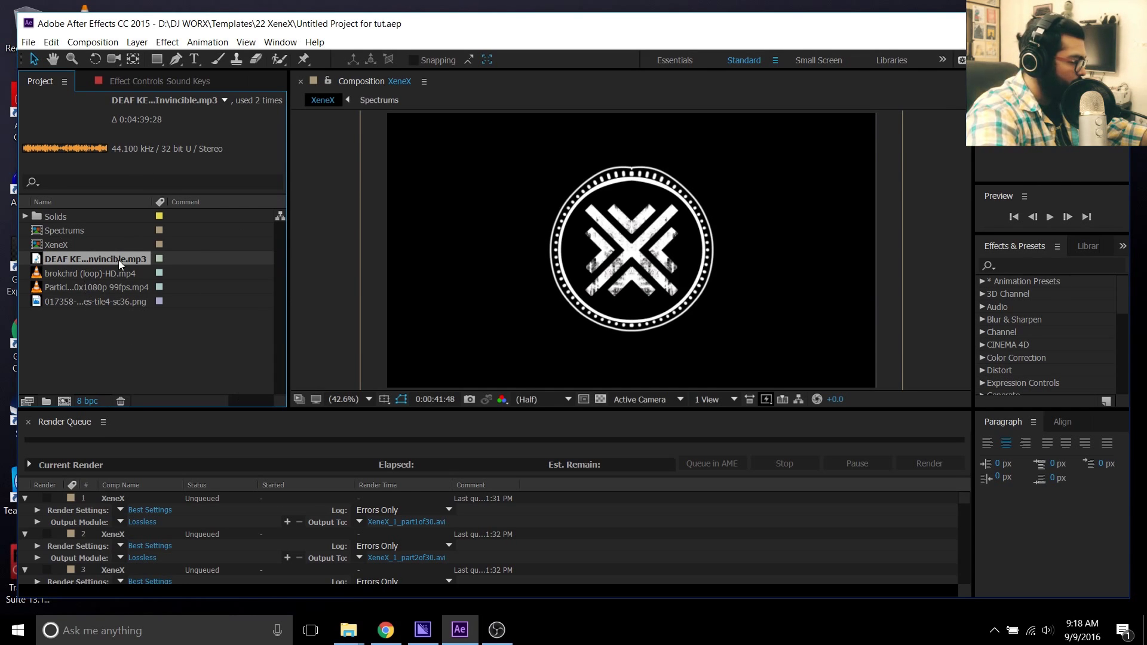
{"action": "left_click_drag", "start_coordinate": [100, 259], "coordinate": [67, 400]}
Step: Examine the new DEAF KEV - Invincible composition's settings and its source MP3 in the project
{"action": "right_click", "coordinate": [202, 424]}
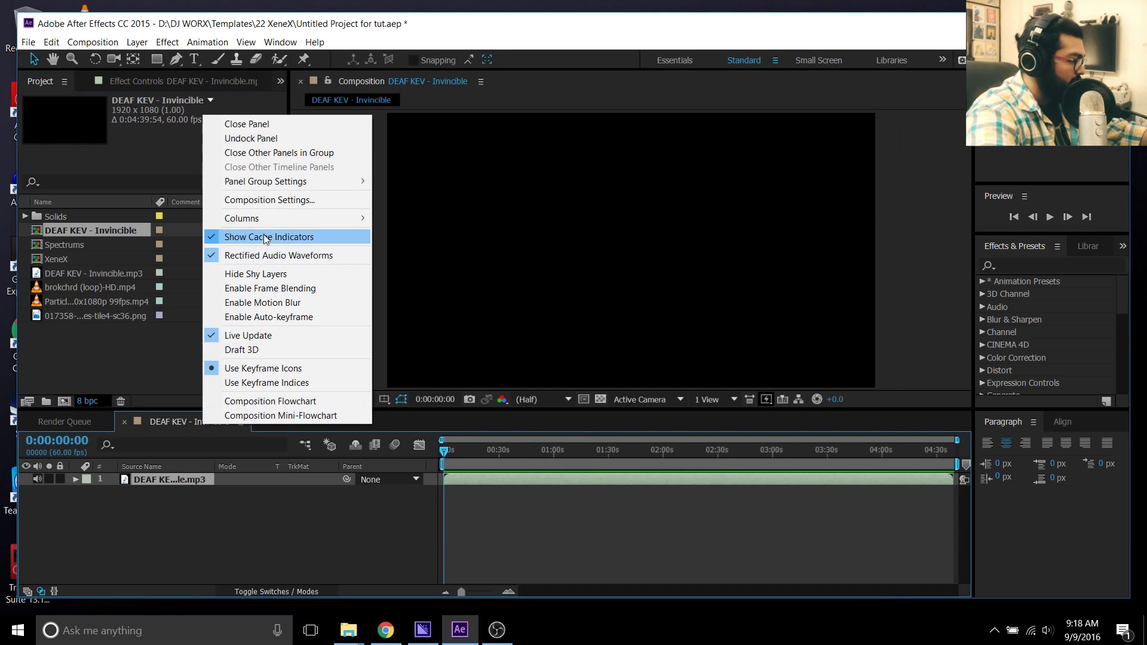
{"action": "left_click", "coordinate": [264, 203]}
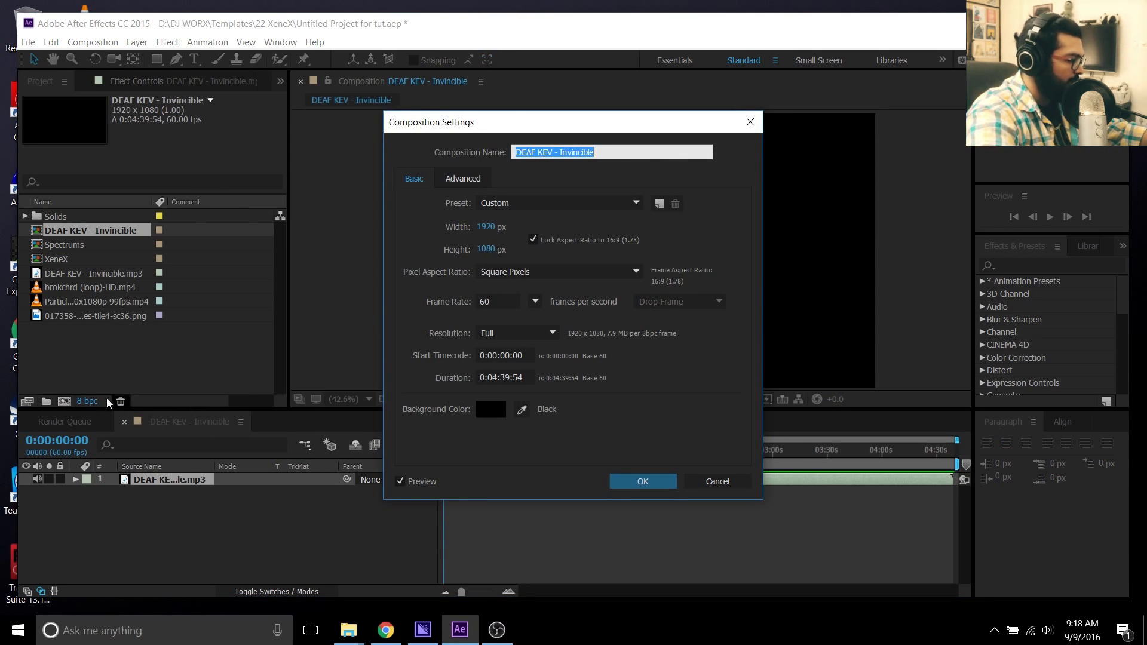
{"action": "left_click", "coordinate": [693, 491]}
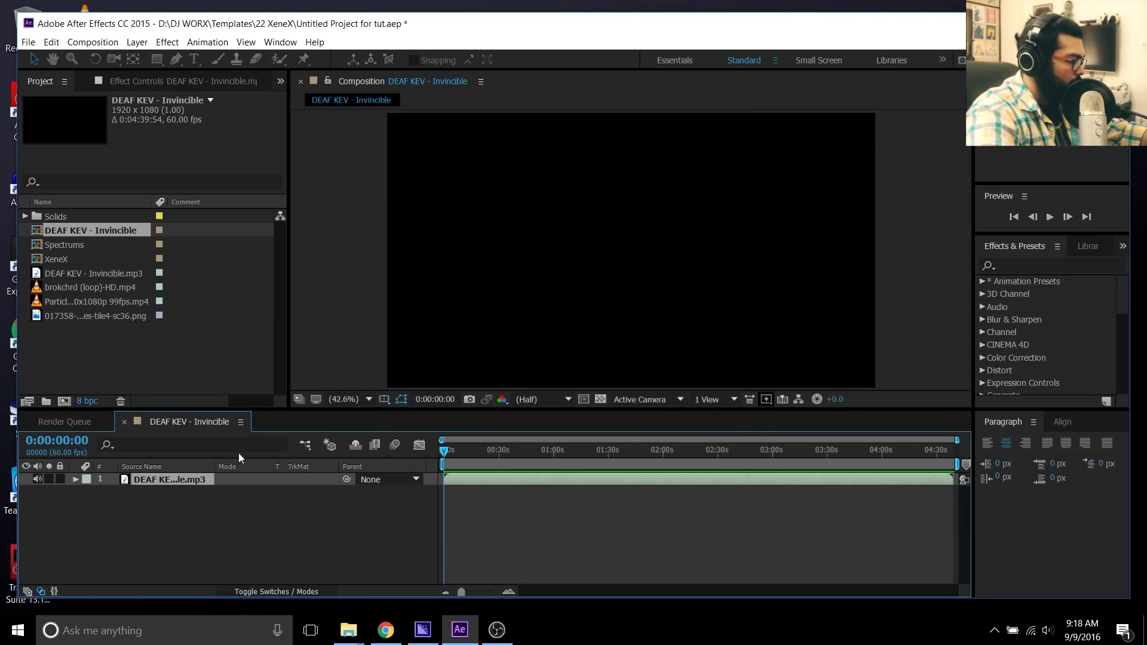
{"action": "left_click", "coordinate": [87, 273]}
{"action": "left_click_drag", "start_coordinate": [90, 274], "coordinate": [157, 306]}
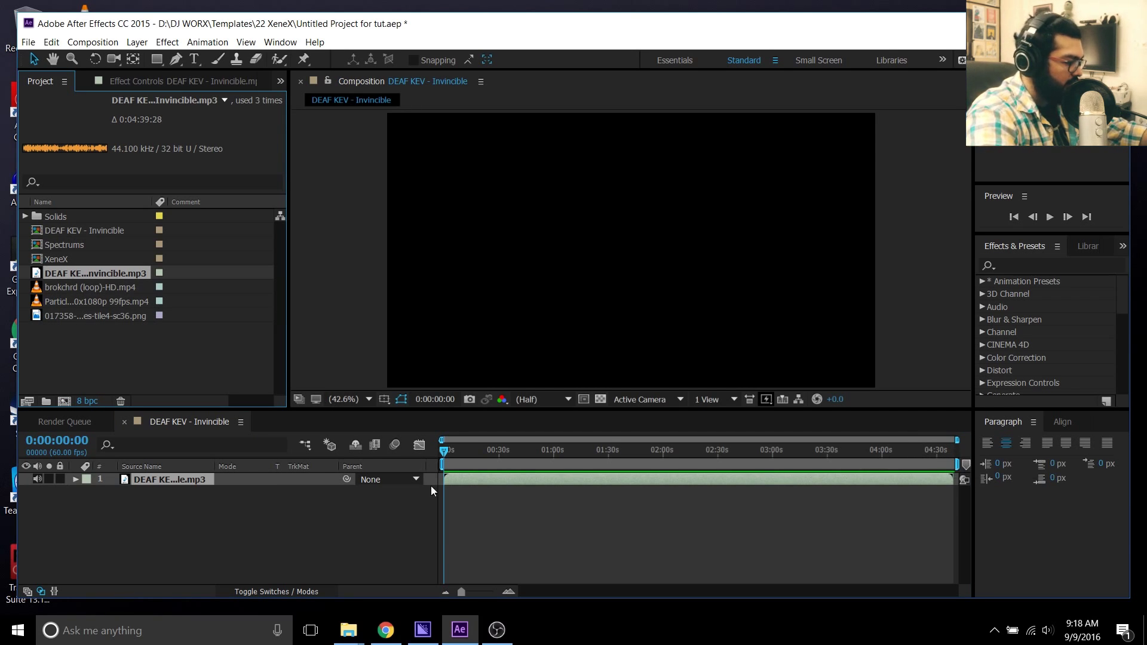
Step: Set the DEAF KEV - Invincible composition's frame rate to 60 frames per second
{"action": "right_click", "coordinate": [181, 420]}
{"action": "left_click", "coordinate": [239, 194]}
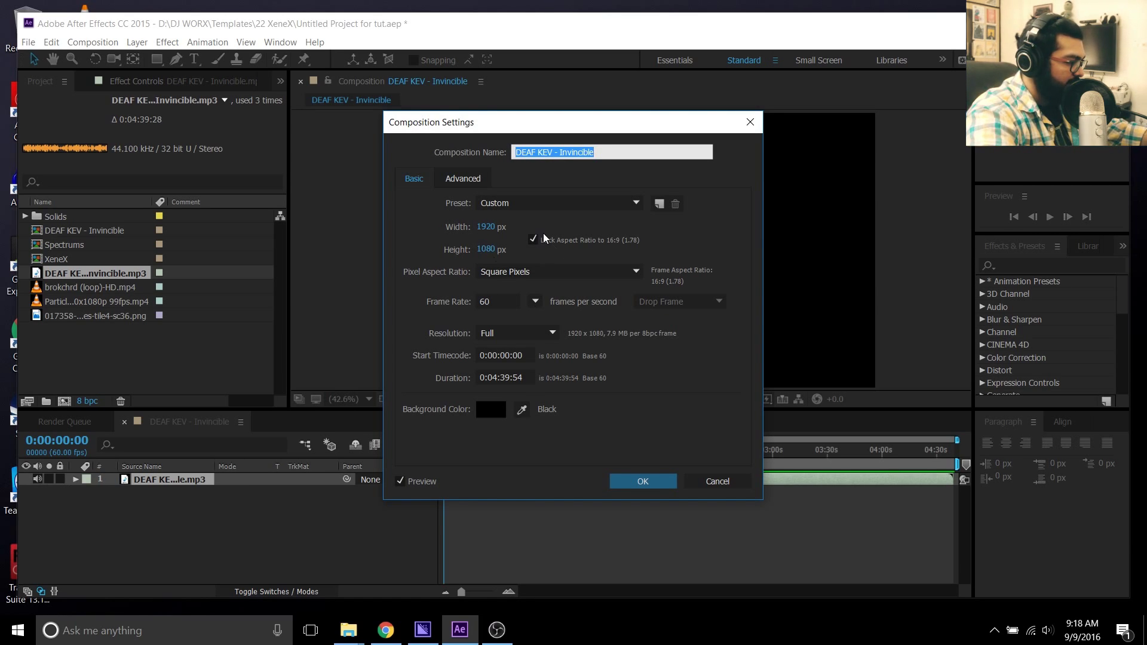
{"action": "left_click", "coordinate": [541, 304]}
{"action": "left_click", "coordinate": [561, 463]}
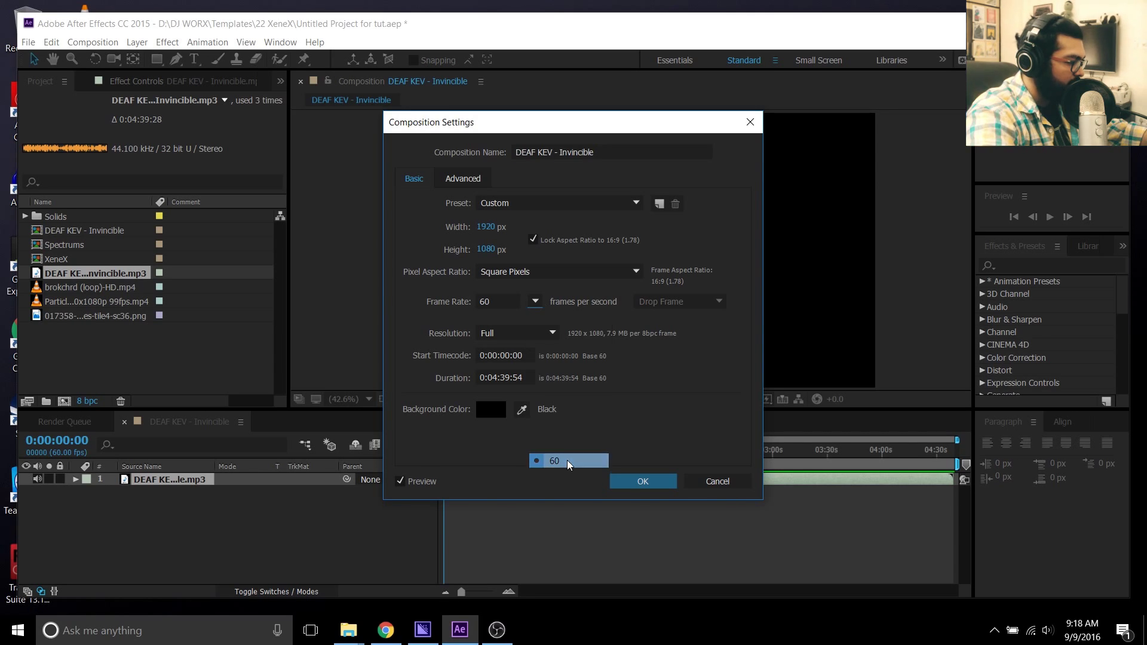
{"action": "left_click", "coordinate": [633, 484]}
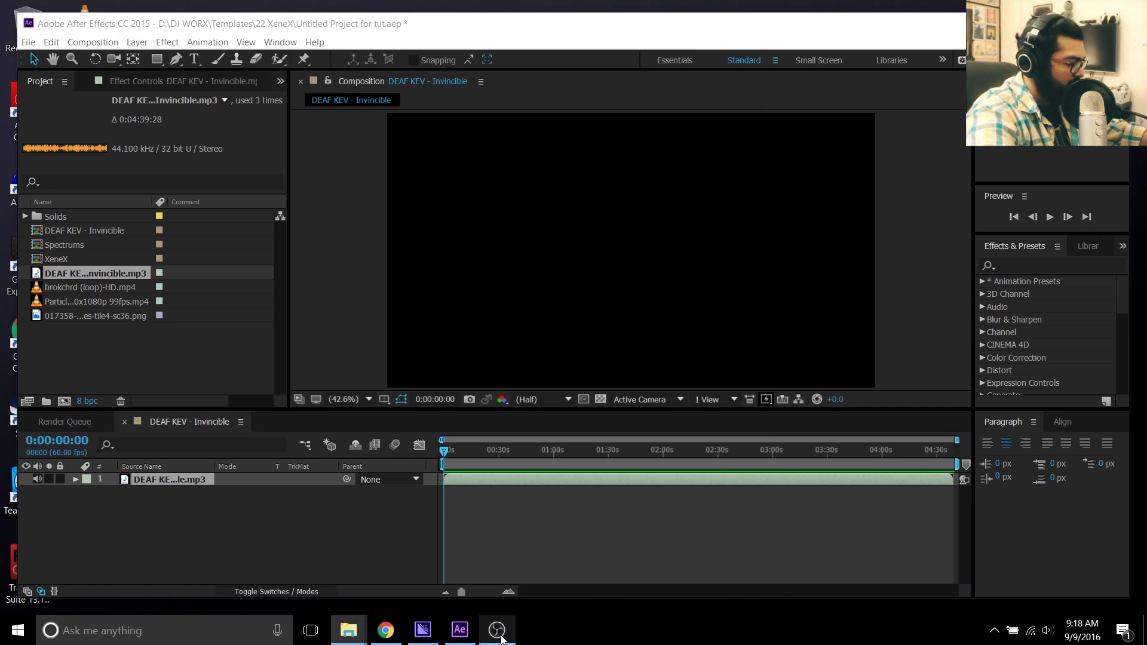
{"action": "left_click", "coordinate": [116, 368]}
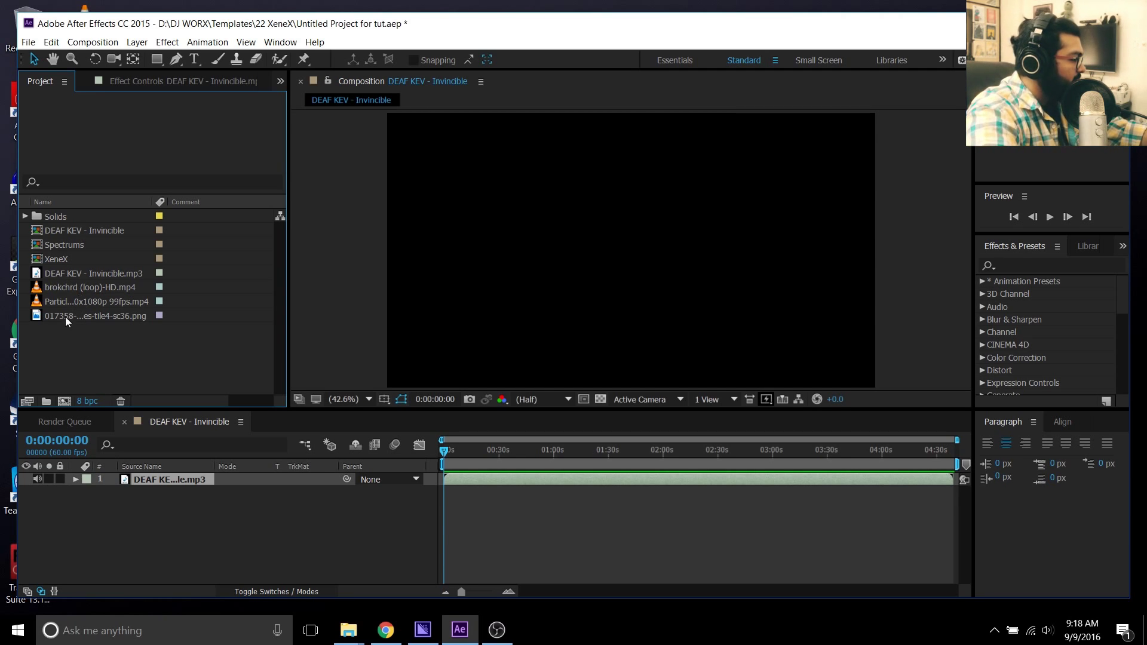
{"action": "left_click", "coordinate": [159, 510]}
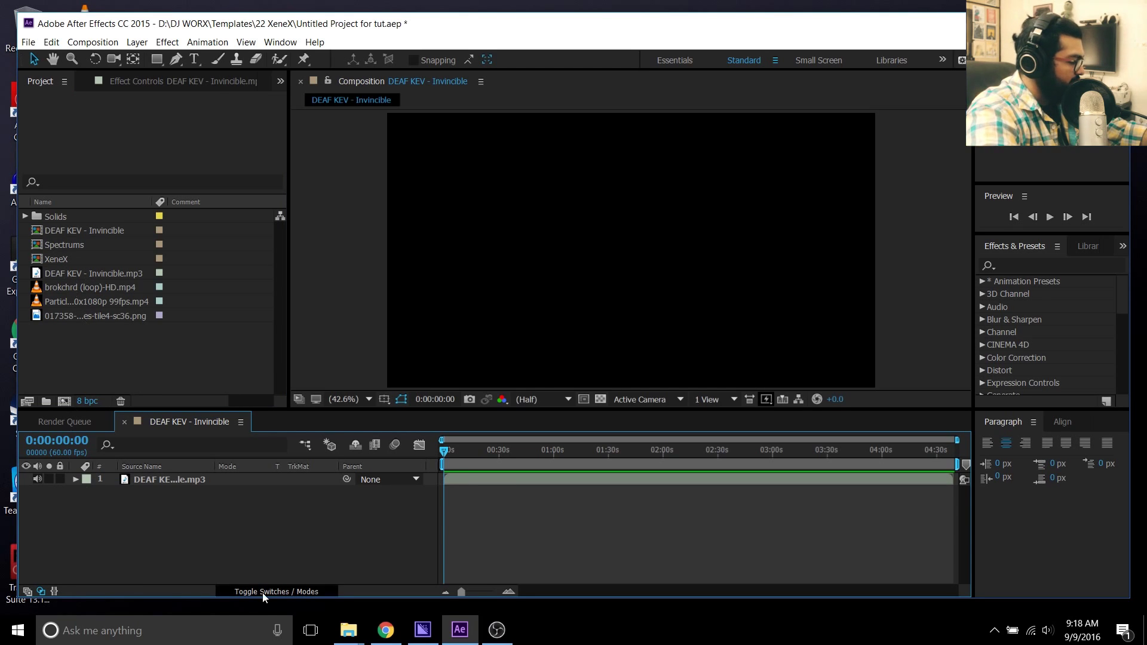
{"action": "left_click", "coordinate": [63, 314]}
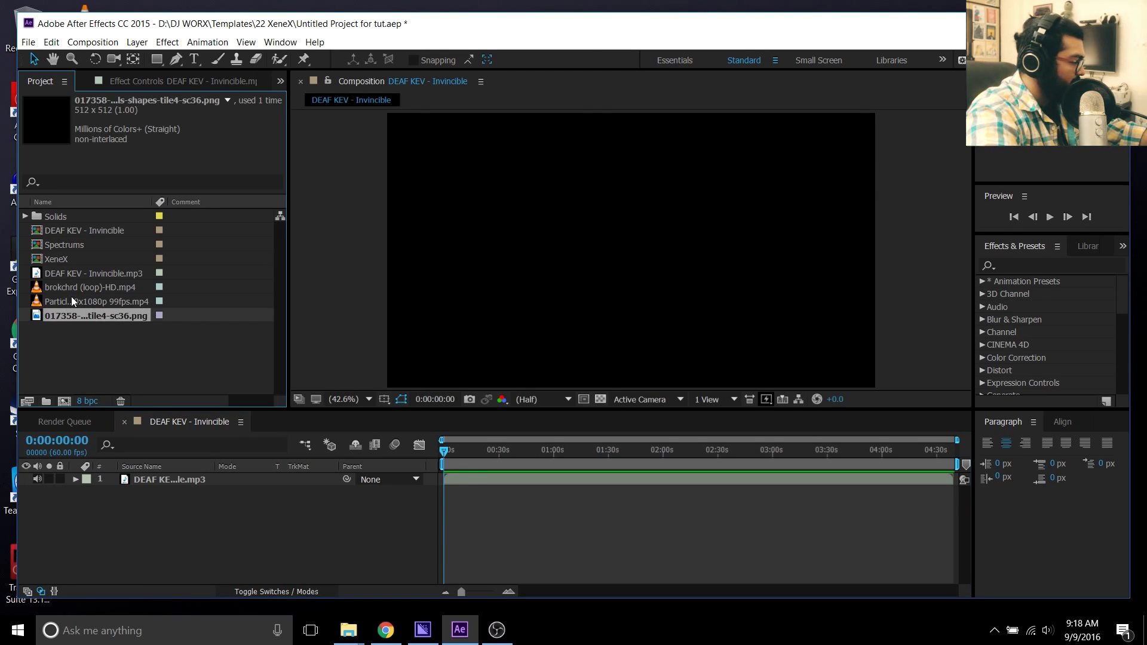
Step: Set the brokchrd (loop)-HD.mp4 footage to loop 1 time in its footage interpretation settings
{"action": "left_click", "coordinate": [76, 289]}
{"action": "right_click", "coordinate": [67, 283]}
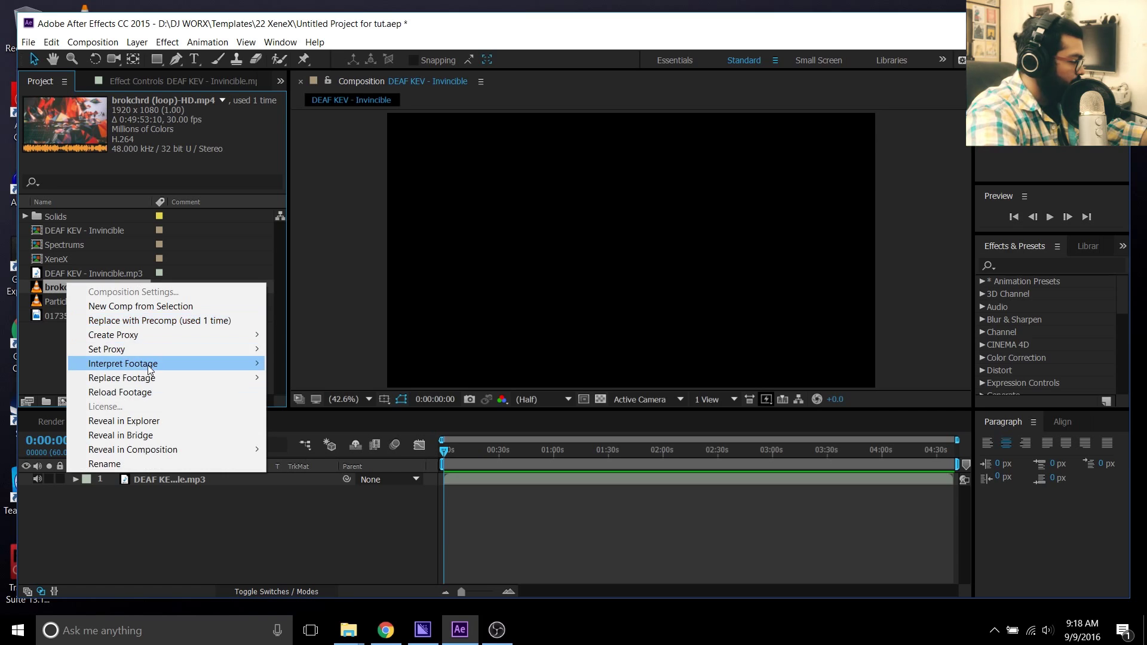
{"action": "mouse_move", "coordinate": [153, 359]}
{"action": "left_click", "coordinate": [69, 286]}
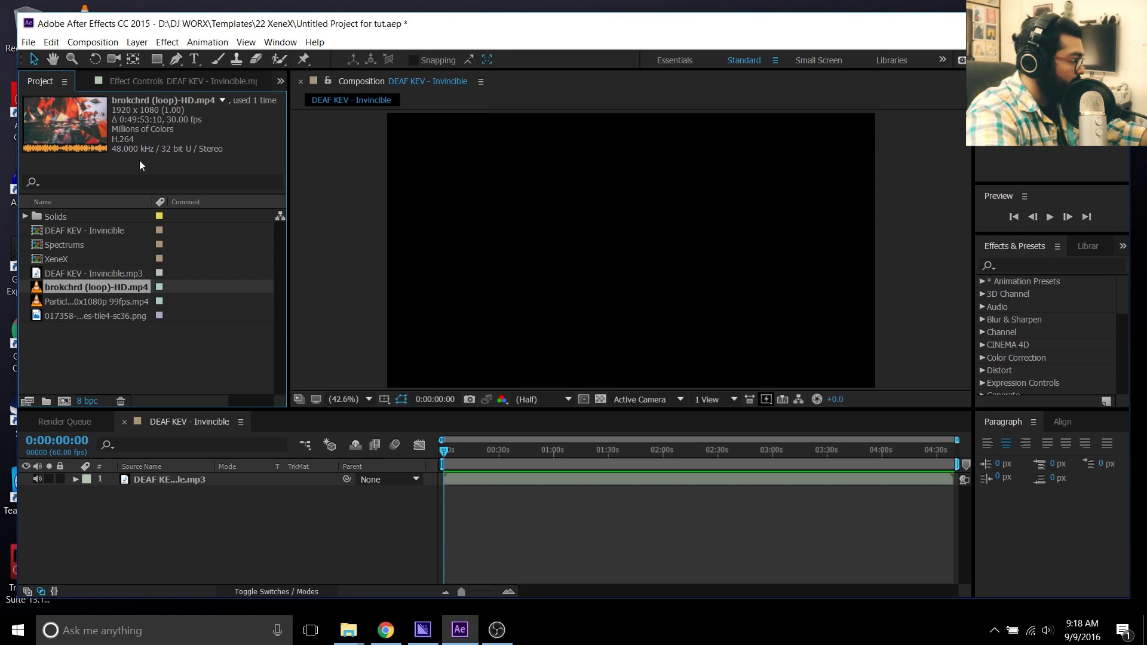
{"action": "right_click", "coordinate": [127, 300]}
{"action": "mouse_move", "coordinate": [272, 368]}
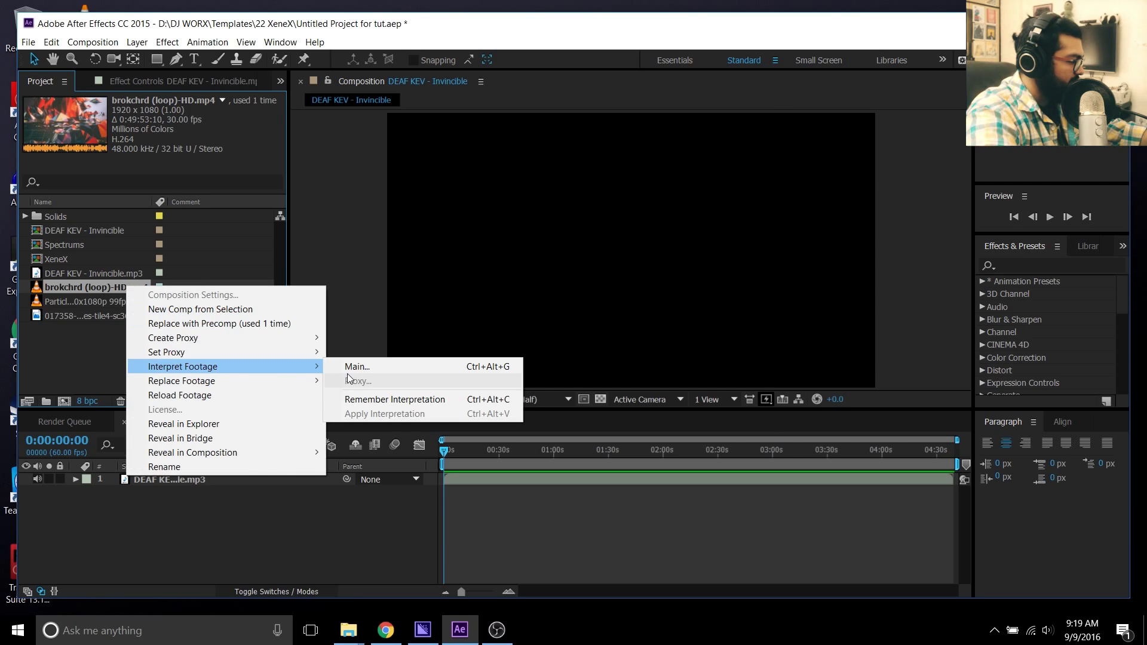
{"action": "left_click", "coordinate": [359, 366]}
{"action": "left_click_drag", "start_coordinate": [582, 528], "coordinate": [519, 527]}
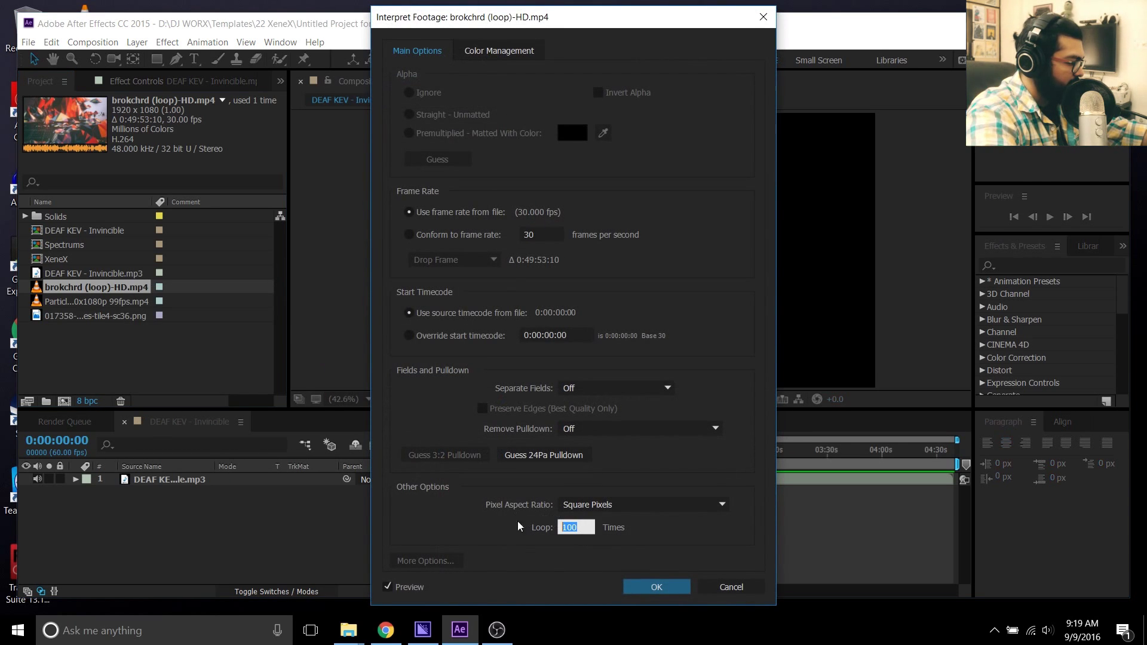
{"action": "type", "text": "1"}
{"action": "left_click", "coordinate": [657, 589]}
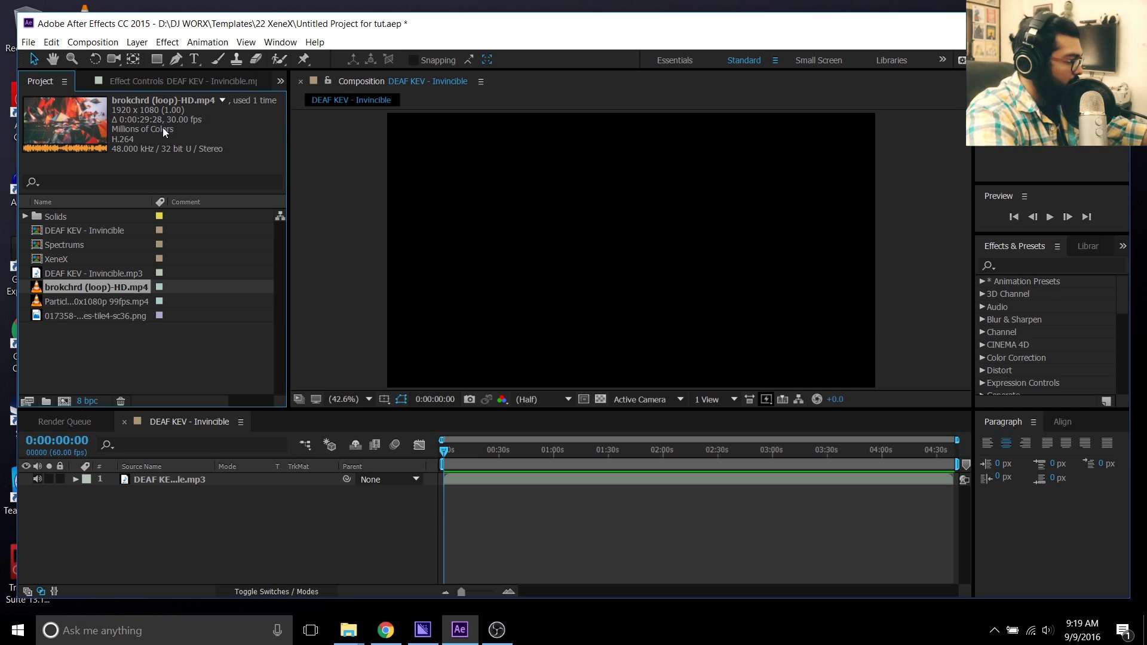
{"action": "right_click", "coordinate": [96, 292]}
{"action": "left_click", "coordinate": [37, 330]}
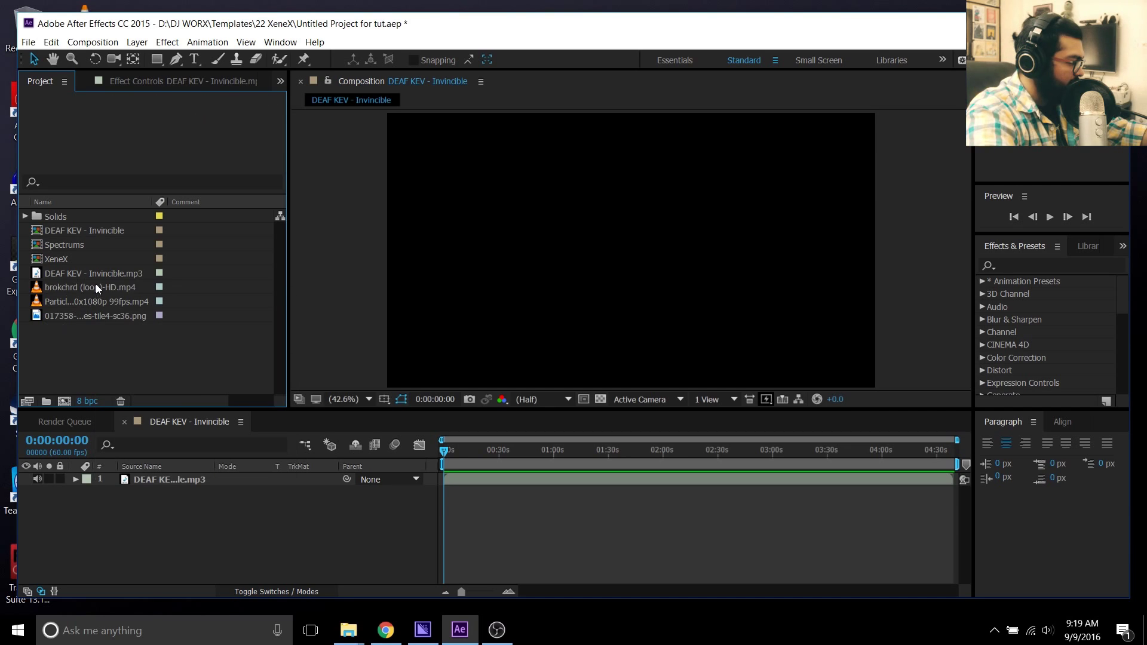
Step: Add brokchrd (loop)-HD.mp4 below the music layer and place a duplicate of it directly after the first clip's end
{"action": "left_click", "coordinate": [95, 287]}
{"action": "left_click_drag", "start_coordinate": [95, 288], "coordinate": [245, 540]}
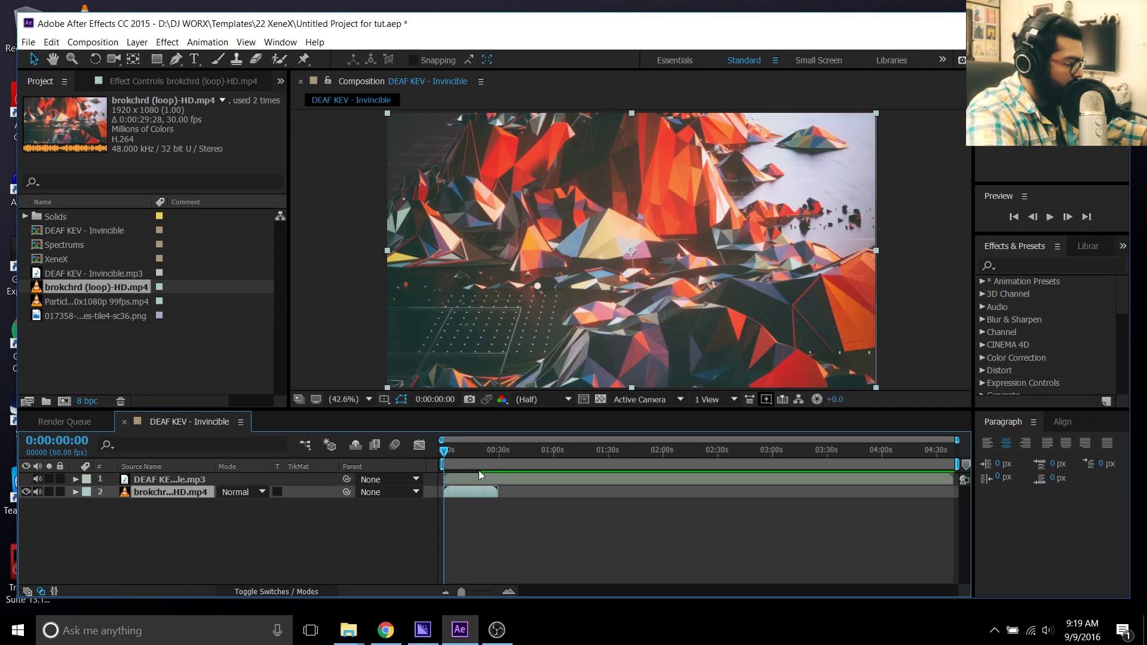
{"action": "left_click_drag", "start_coordinate": [481, 454], "coordinate": [498, 455]}
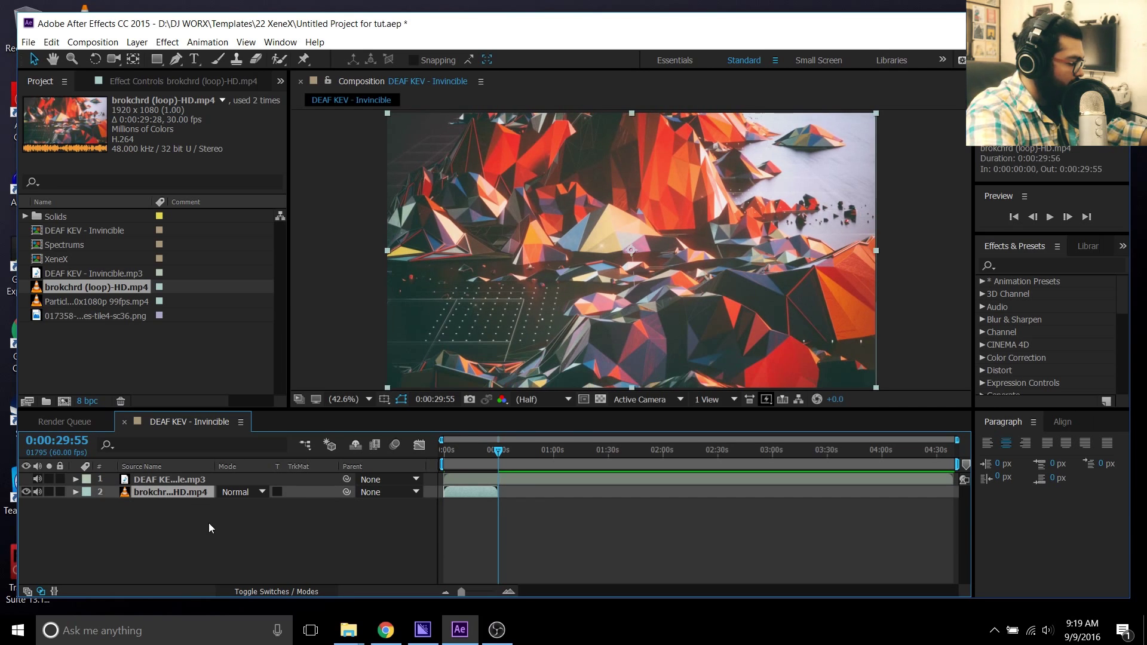
{"action": "key", "text": "ctrl+d"}
{"action": "left_click_drag", "start_coordinate": [457, 494], "coordinate": [515, 498]}
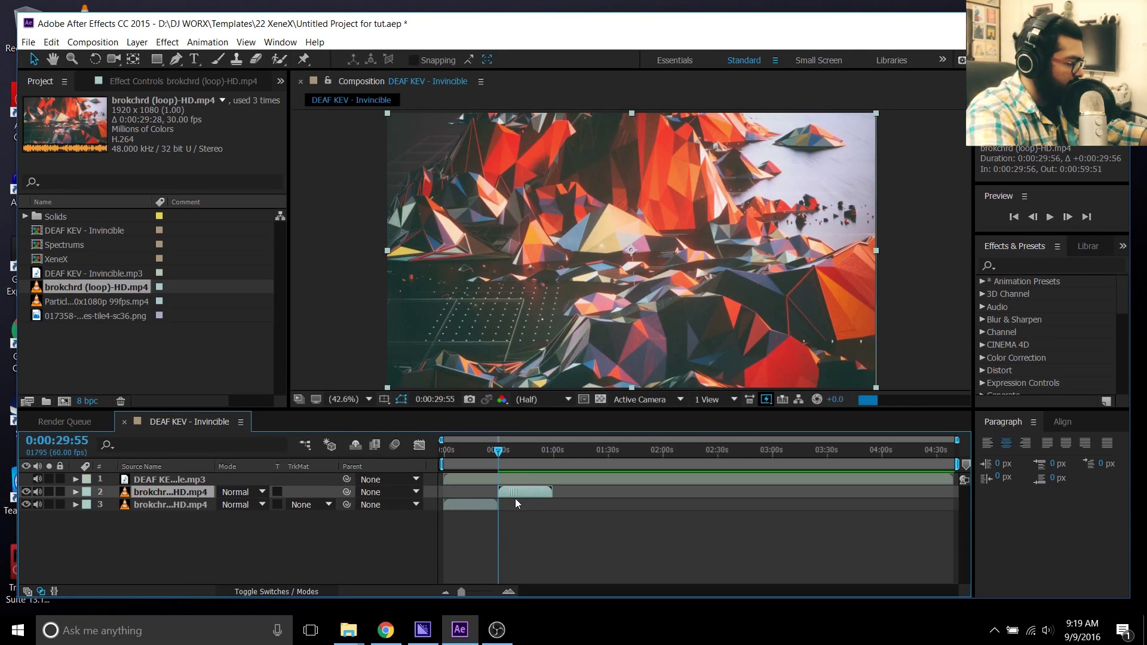
Step: Undo the duplicate clip's shift, the duplication and the placement of the brokchrd clip in the composition
{"action": "key", "text": "ctrl+z"}
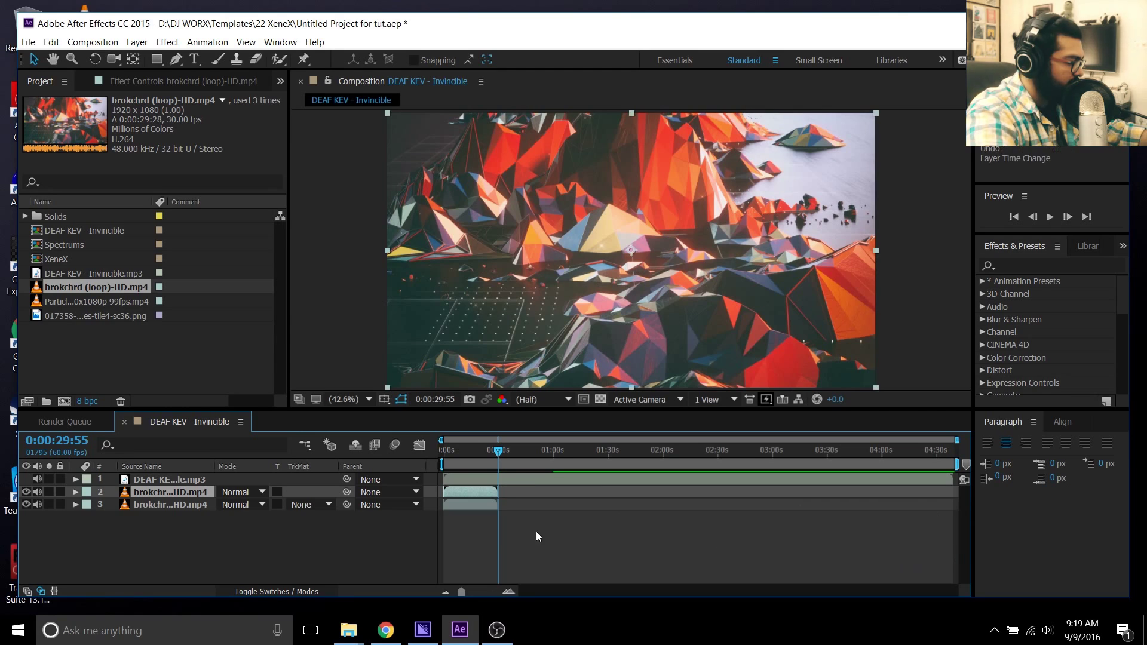
{"action": "key", "text": "ctrl+z"}
{"action": "key", "text": "ctrl+z"}
{"action": "right_click", "coordinate": [76, 287]}
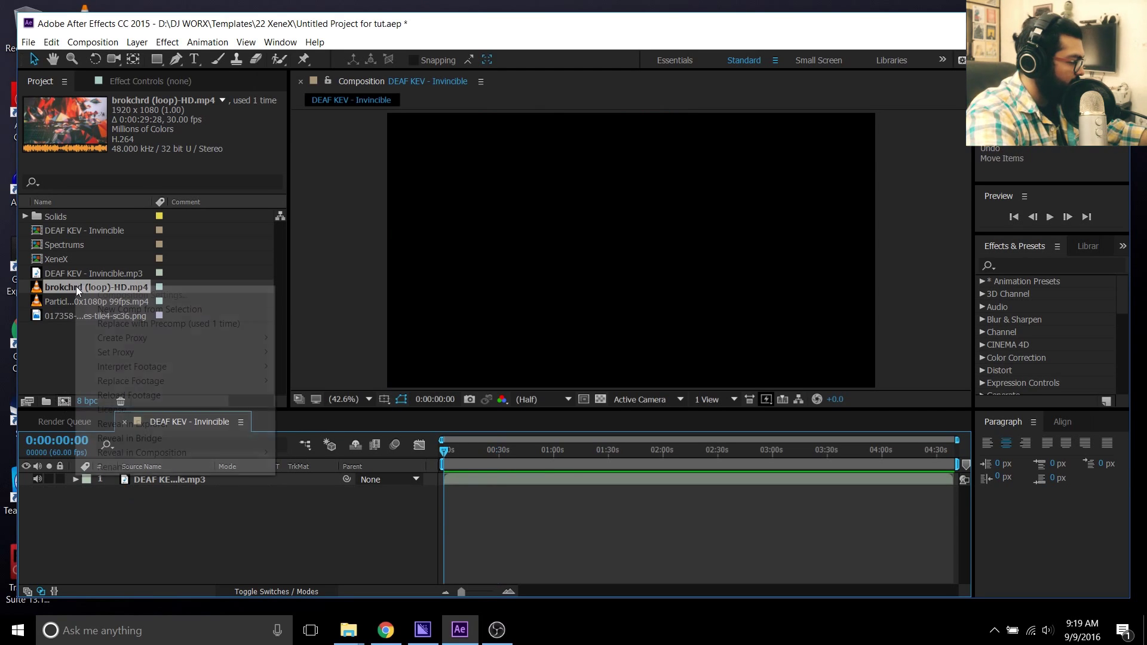
{"action": "mouse_move", "coordinate": [179, 367]}
{"action": "left_click", "coordinate": [296, 367]}
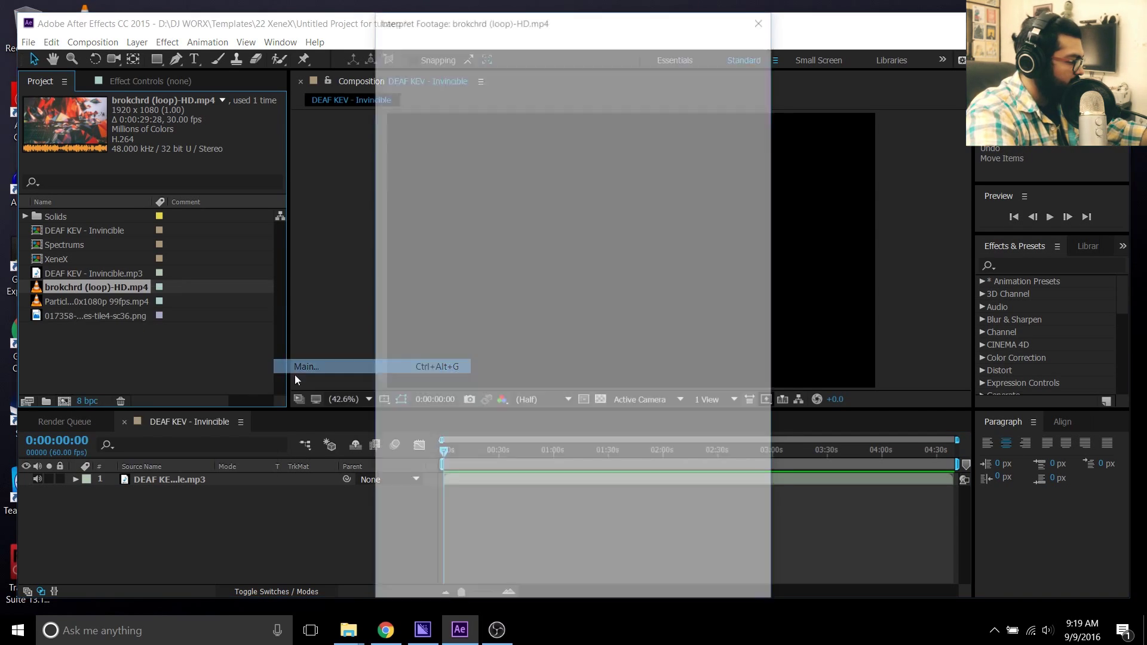
{"action": "left_click", "coordinate": [730, 587]}
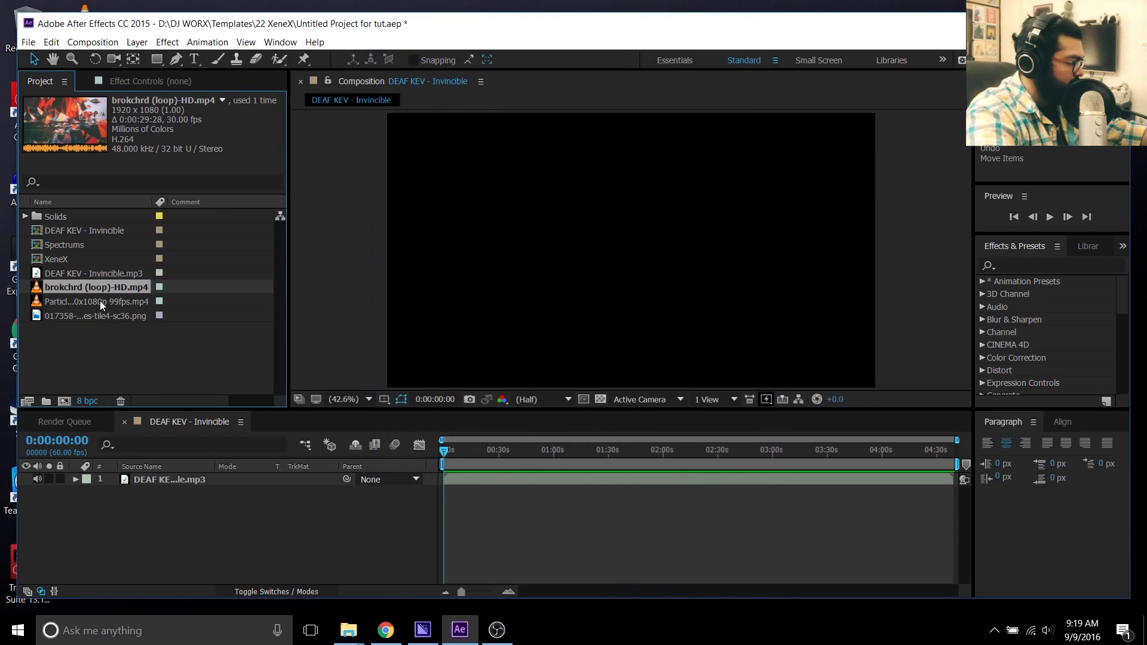
Step: Set brokchrd (loop)-HD.mp4 to loop 100 times and add it to the composition below the music layer
{"action": "right_click", "coordinate": [98, 286]}
{"action": "mouse_move", "coordinate": [158, 365]}
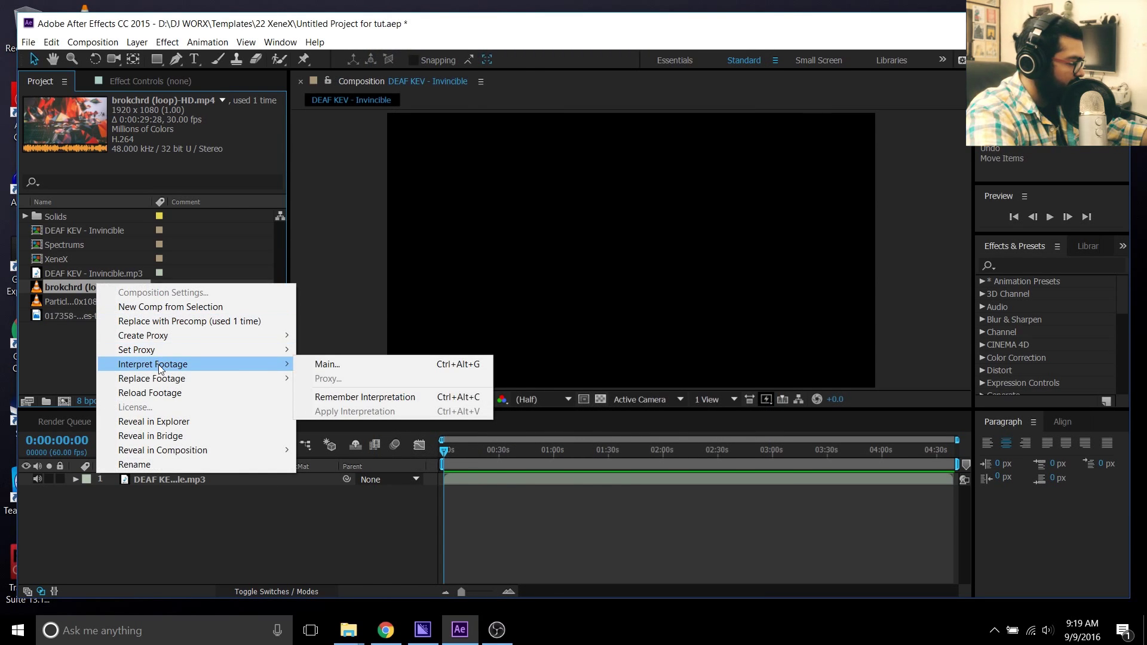
{"action": "left_click", "coordinate": [350, 368]}
{"action": "left_click", "coordinate": [570, 527]}
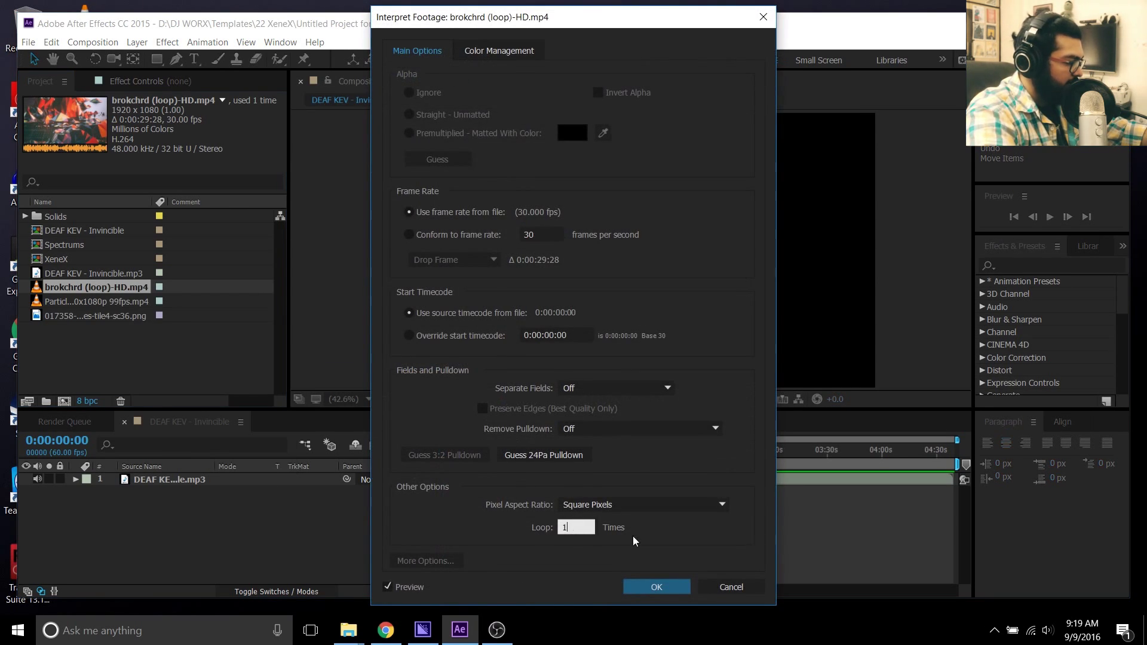
{"action": "type", "text": "100"}
{"action": "left_click", "coordinate": [657, 587]}
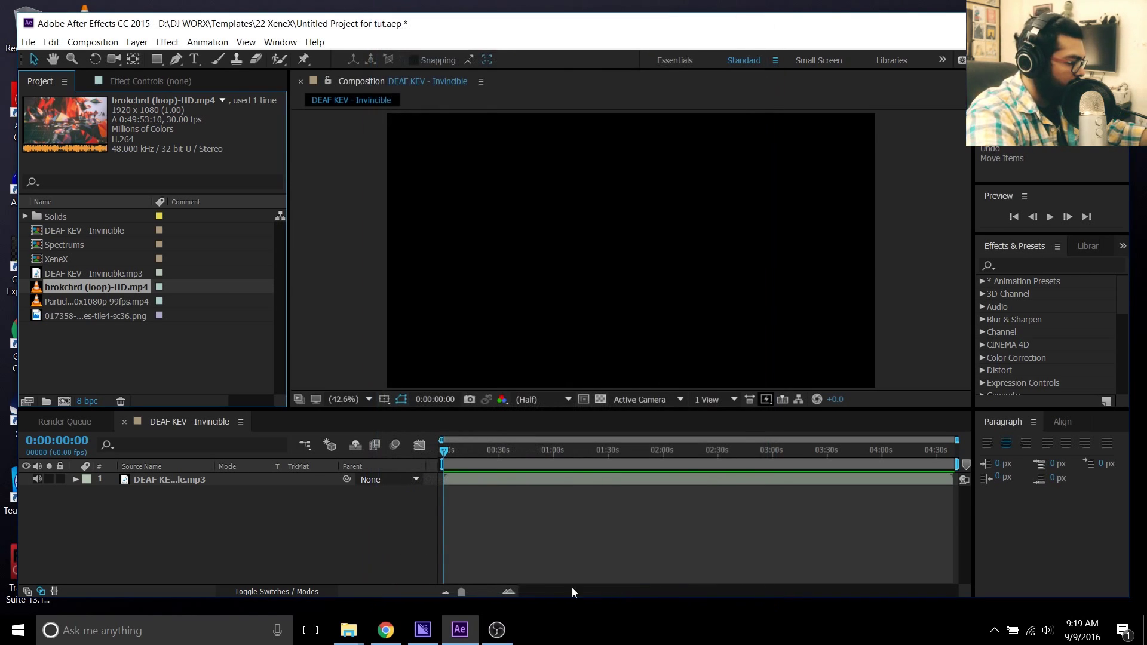
{"action": "left_click_drag", "start_coordinate": [97, 288], "coordinate": [174, 496]}
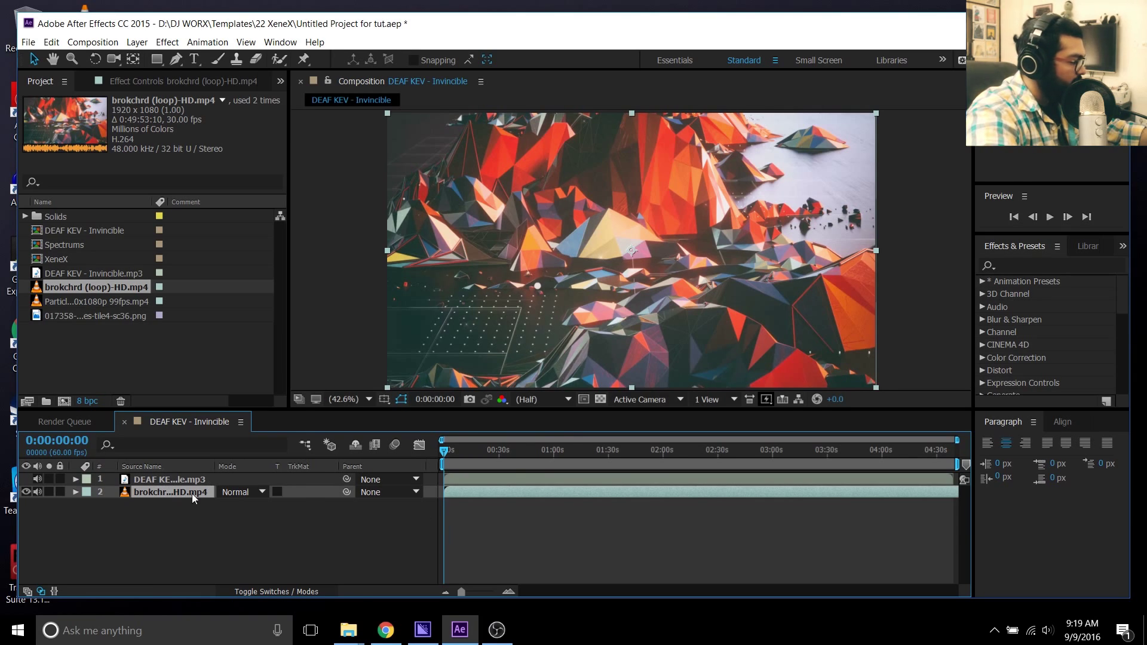
{"action": "left_click_drag", "start_coordinate": [568, 450], "coordinate": [444, 457]}
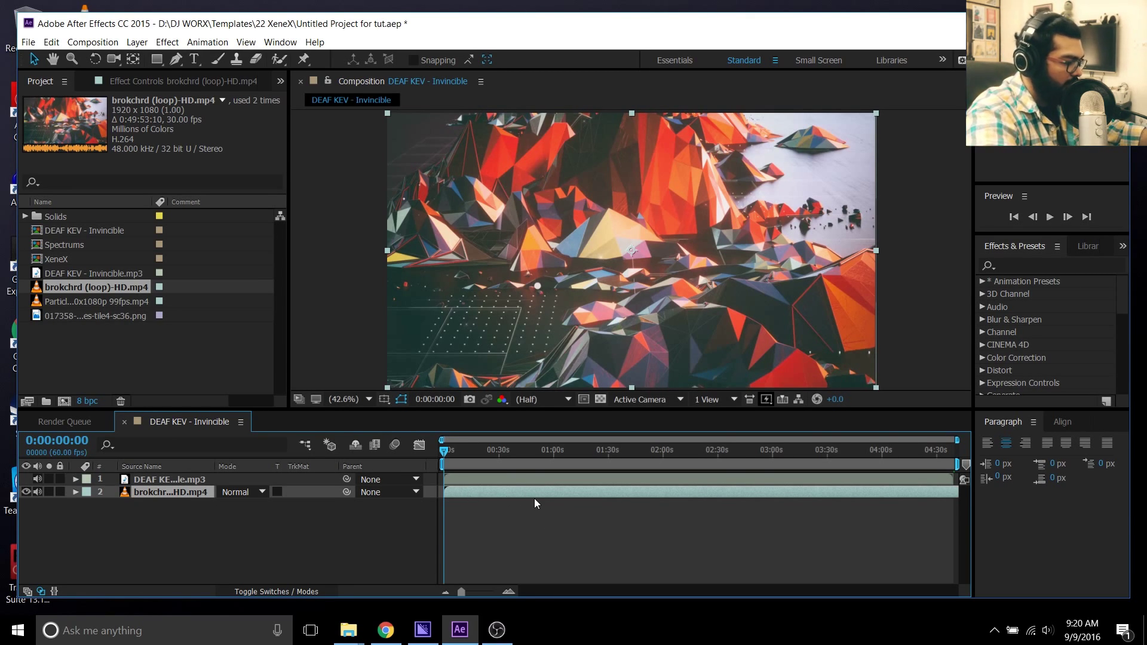
Step: Check the loop count in the Particles Stock Footage clip's footage interpretation settings
{"action": "left_click", "coordinate": [99, 297]}
{"action": "right_click", "coordinate": [73, 303]}
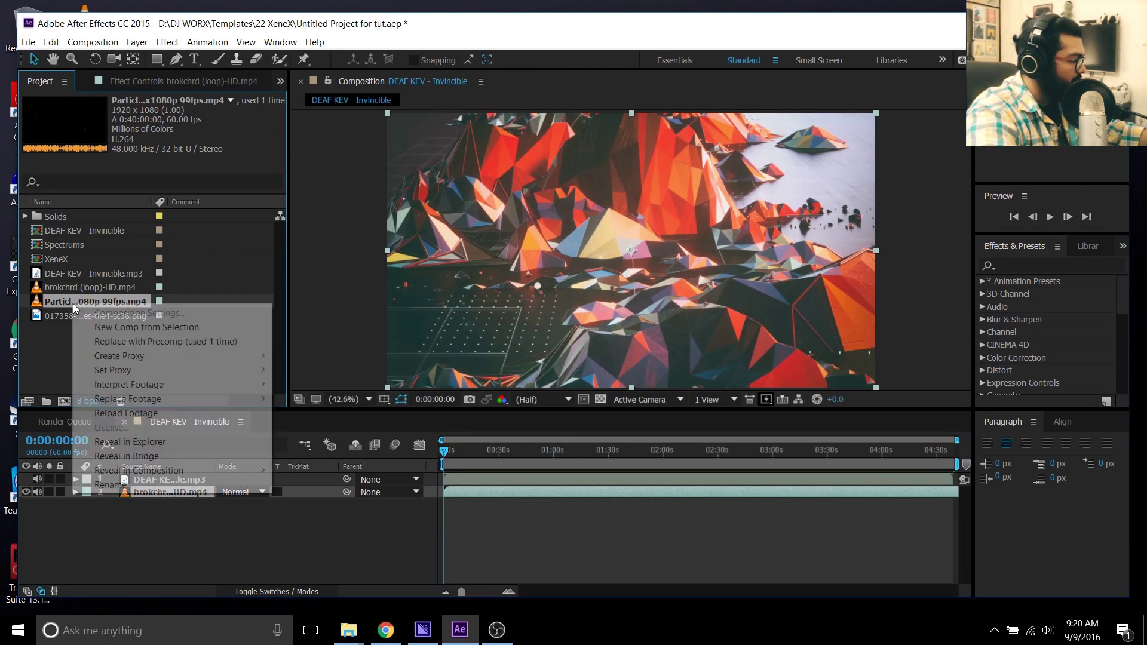
{"action": "mouse_move", "coordinate": [198, 385]}
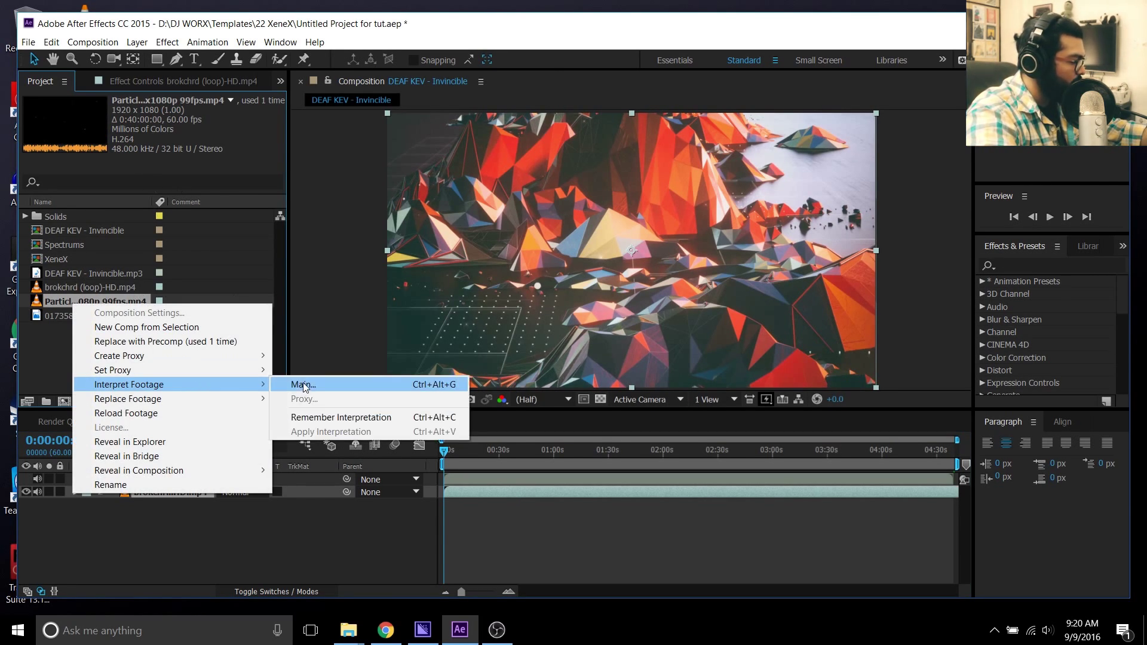
{"action": "left_click", "coordinate": [418, 385]}
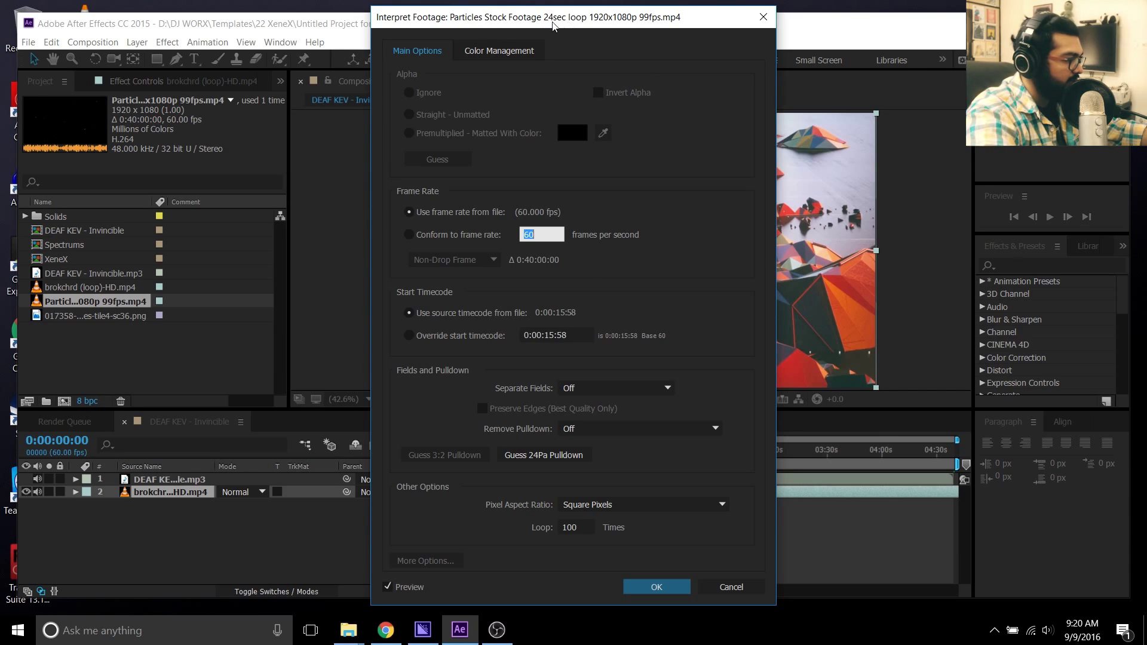
{"action": "left_click", "coordinate": [575, 528]}
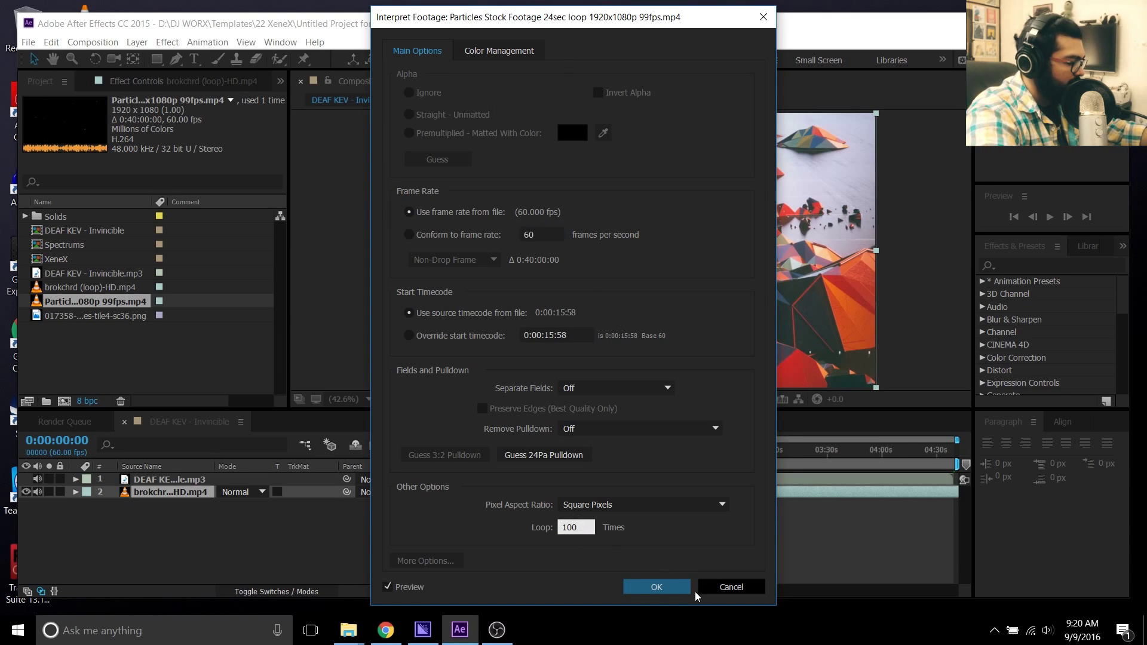
{"action": "left_click", "coordinate": [656, 587]}
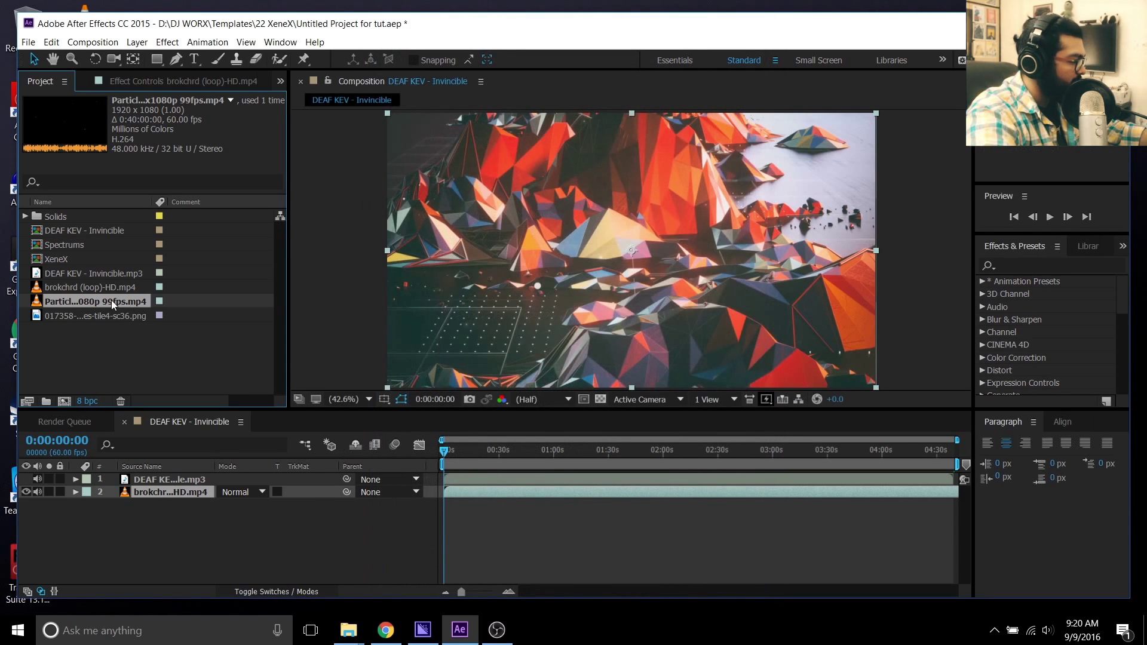
Step: Add the Particles Stock Footage clip to the composition above the brokchrd layer and mute the audio of both video layers
{"action": "left_click_drag", "start_coordinate": [111, 300], "coordinate": [234, 532]}
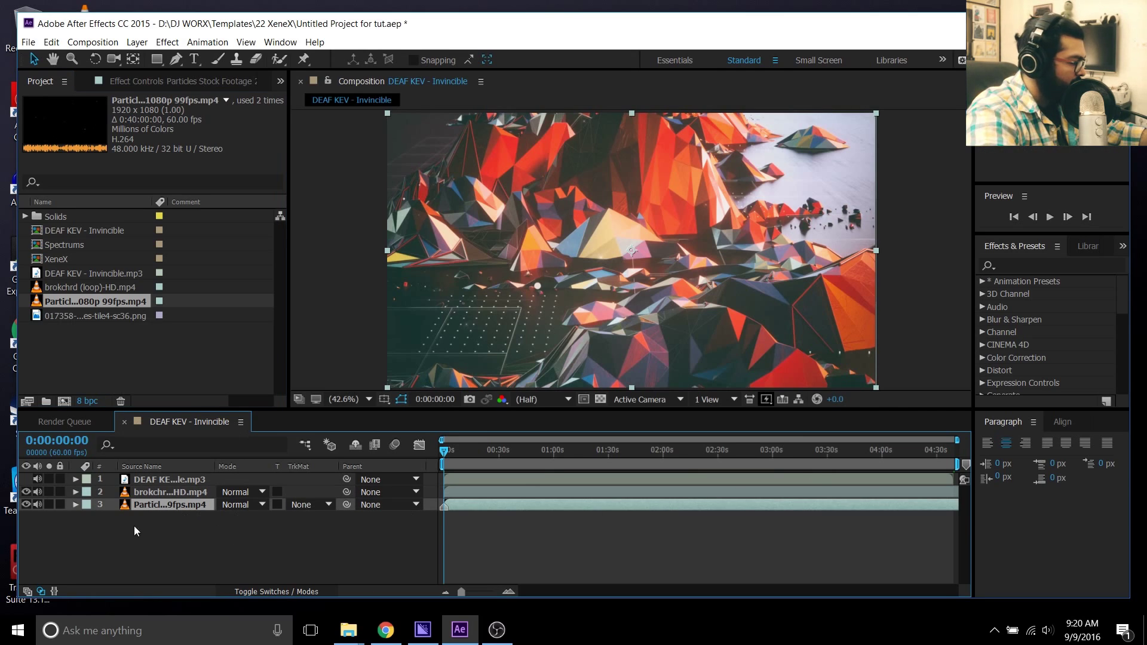
{"action": "left_click_drag", "start_coordinate": [163, 503], "coordinate": [162, 488]}
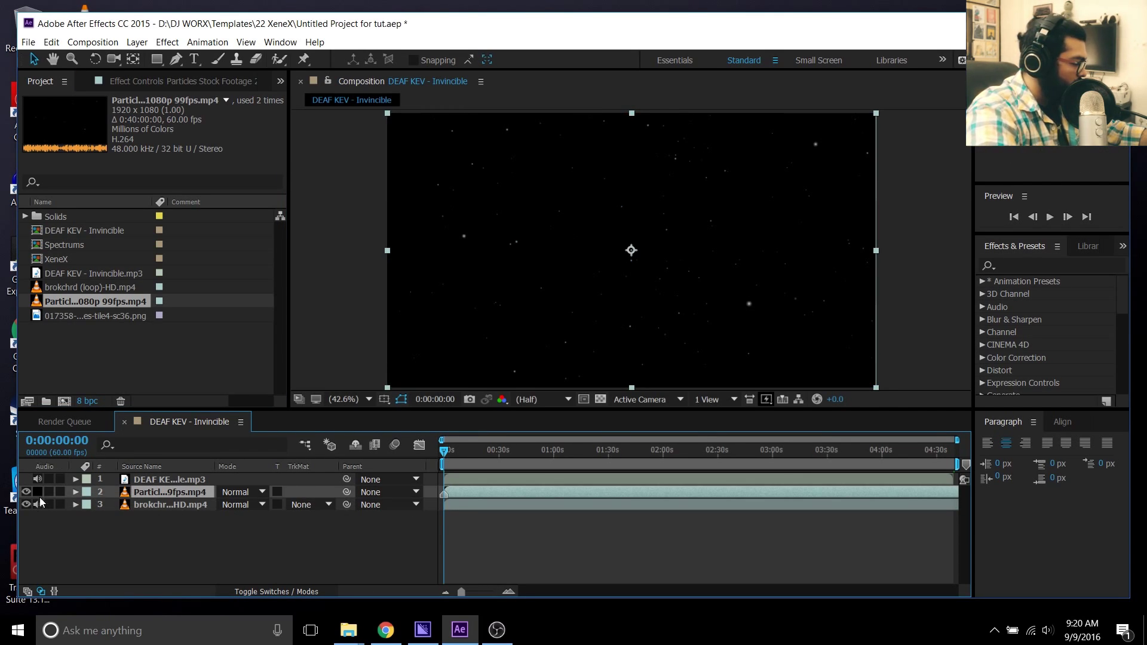
{"action": "left_click", "coordinate": [37, 492]}
{"action": "left_click", "coordinate": [37, 505]}
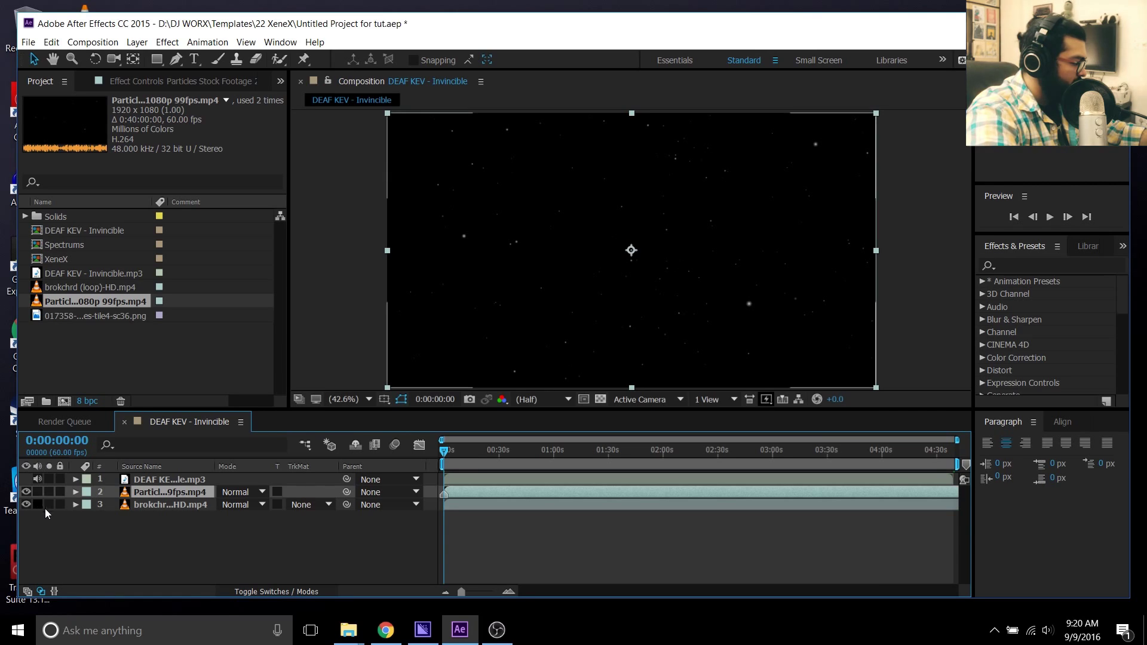
Step: Set the Particles Stock Footage layer's blending mode to Add
{"action": "left_click", "coordinate": [230, 495]}
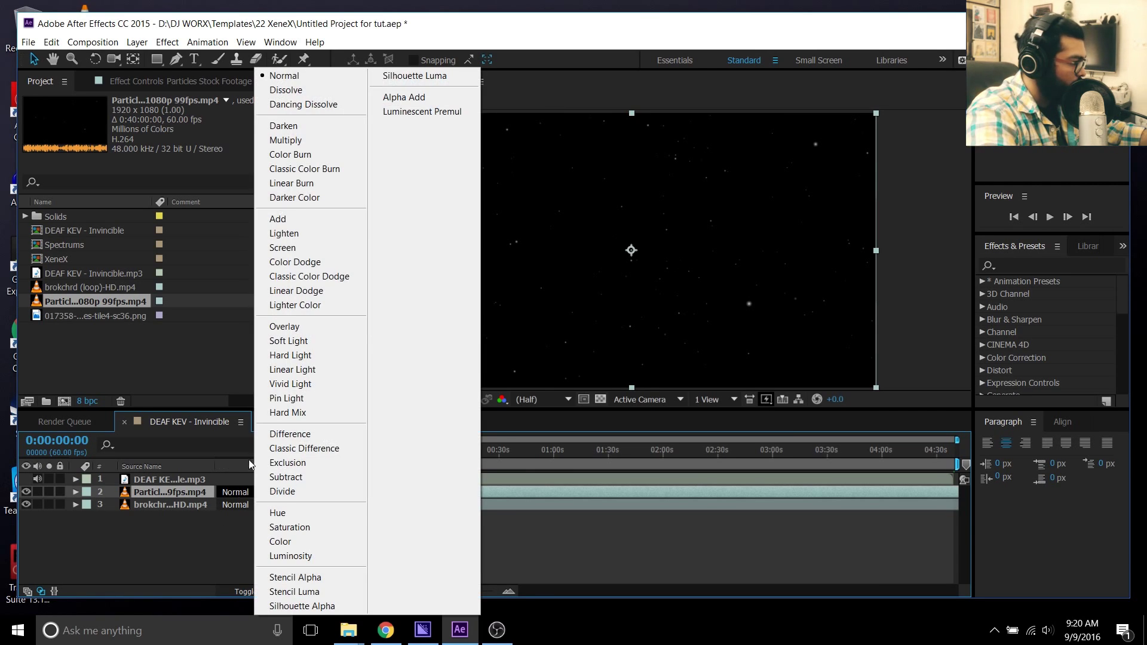
{"action": "left_click", "coordinate": [167, 582]}
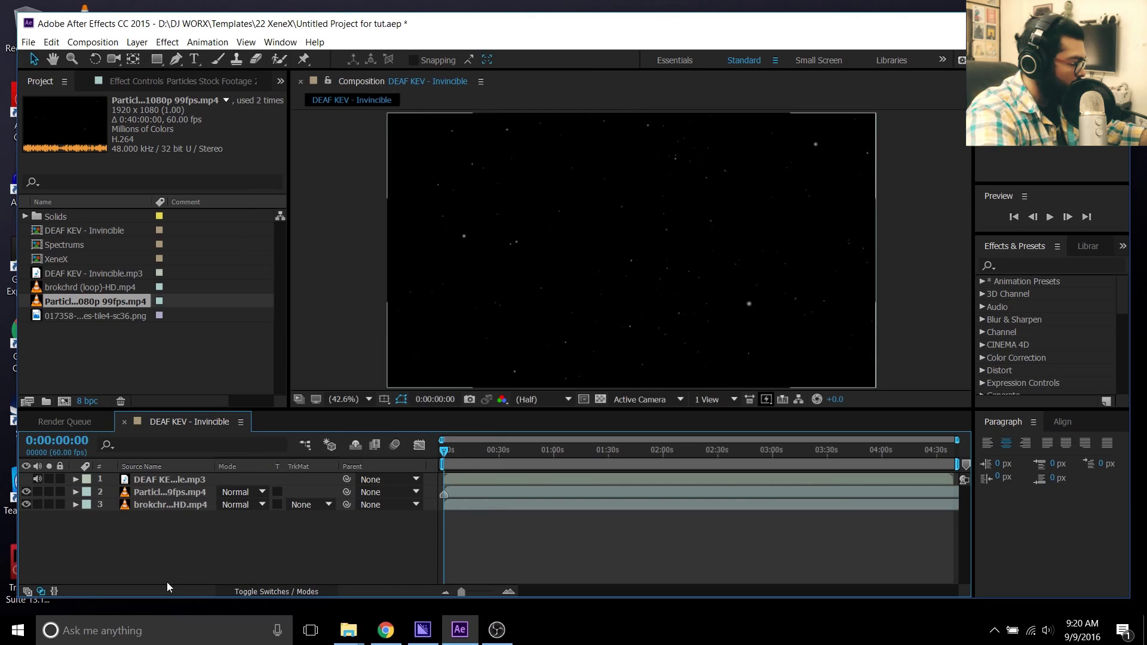
{"action": "left_click", "coordinate": [182, 493]}
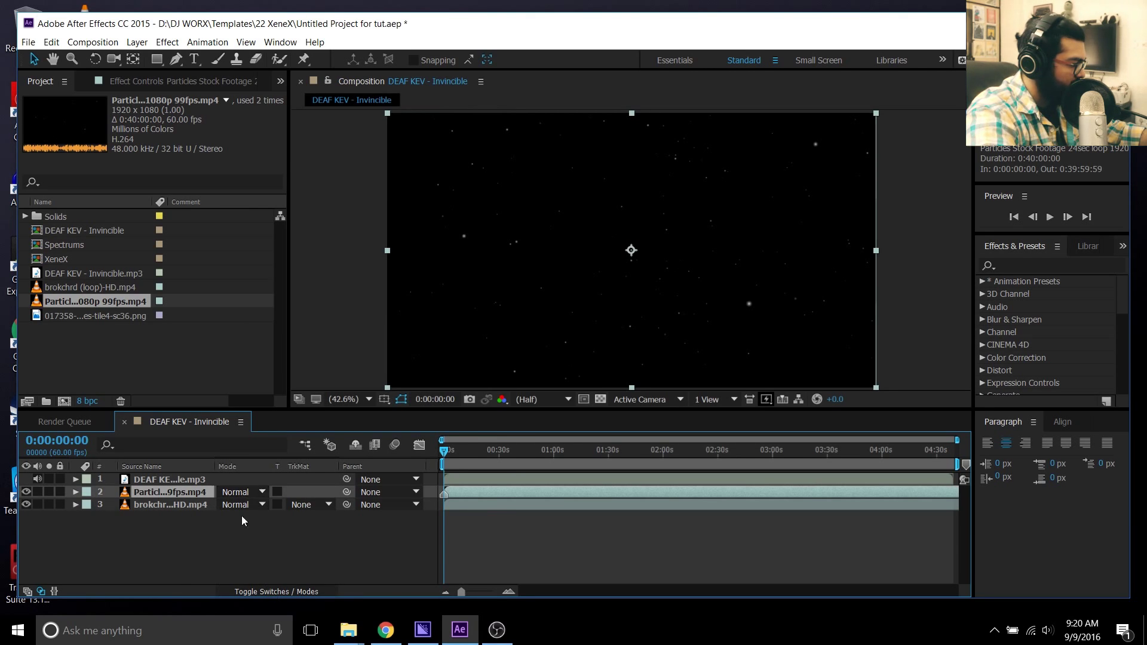
{"action": "left_click", "coordinate": [281, 591]}
{"action": "left_click", "coordinate": [281, 591]}
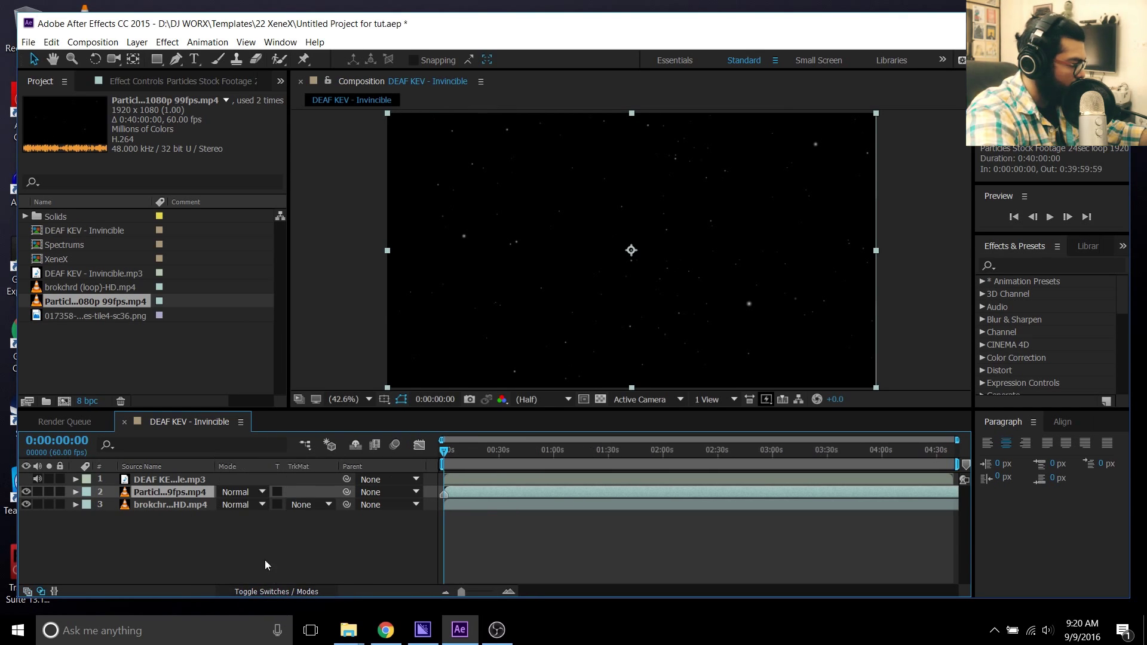
{"action": "left_click", "coordinate": [274, 591]}
{"action": "left_click", "coordinate": [275, 591]}
{"action": "left_click", "coordinate": [251, 492]}
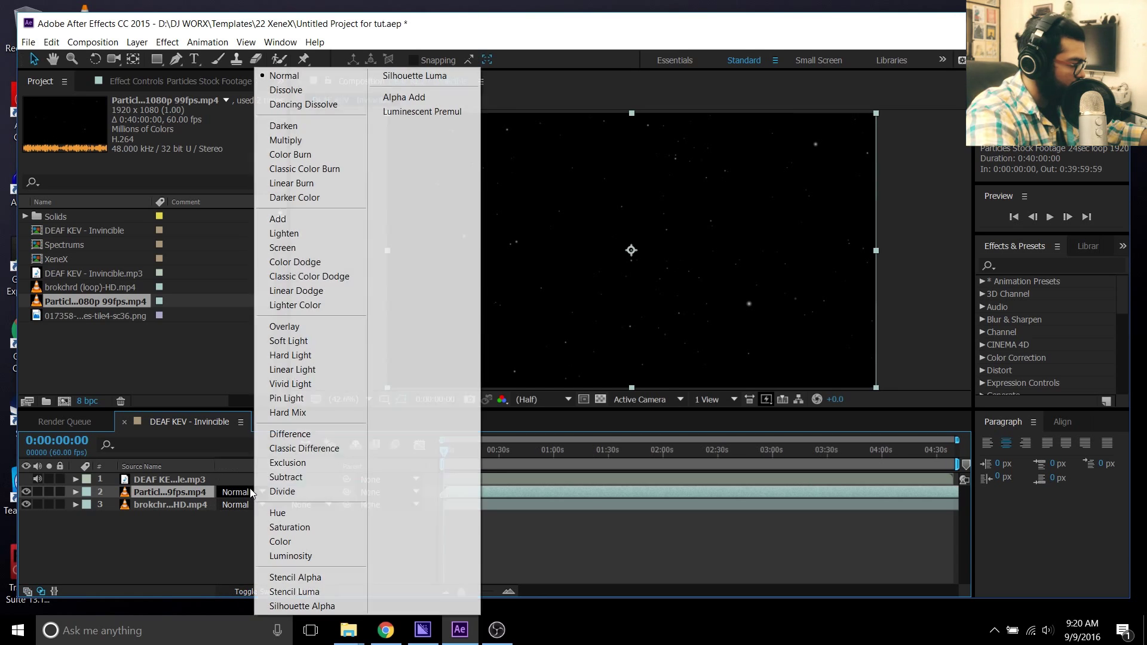
{"action": "left_click", "coordinate": [280, 218]}
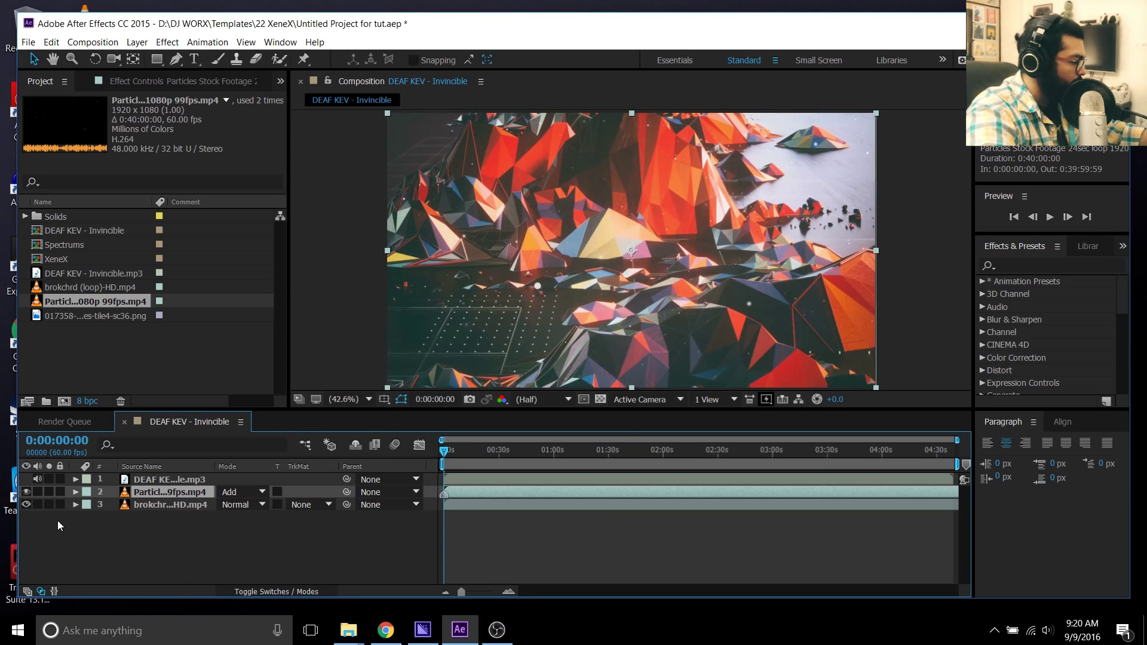
Step: Hide the Particles Stock Footage and brokchrd layers and move the current time to 0:01:45:19
{"action": "left_click", "coordinate": [84, 520]}
{"action": "key", "text": "ctrl+s"}
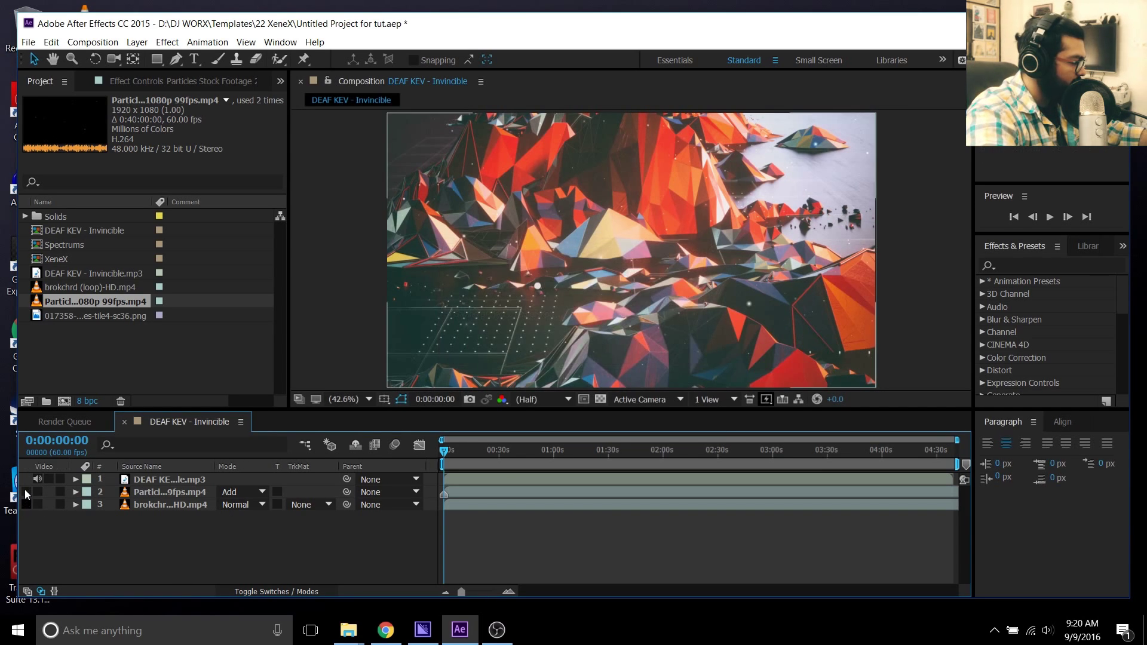
{"action": "left_click_drag", "start_coordinate": [26, 504], "coordinate": [26, 492]}
{"action": "left_click_drag", "start_coordinate": [597, 449], "coordinate": [748, 459]}
{"action": "left_click", "coordinate": [636, 459]}
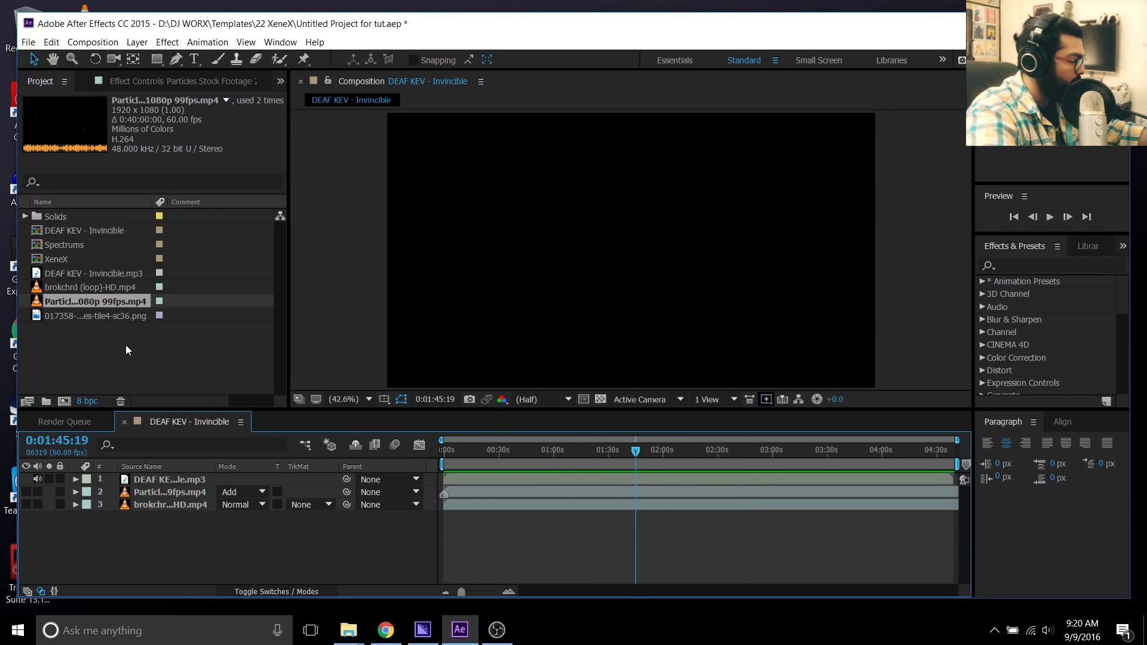
Step: Rename the DEAF KEV - Invincible composition as Xenex - For TUTS in its composition settings
{"action": "left_click", "coordinate": [170, 364]}
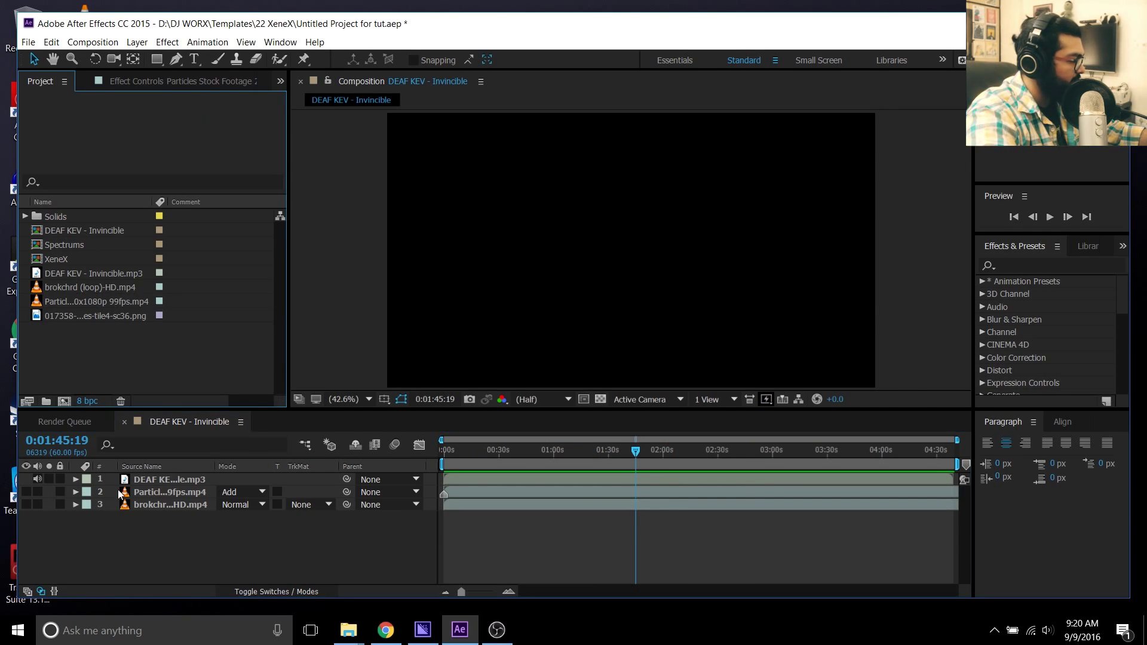
{"action": "right_click", "coordinate": [155, 424]}
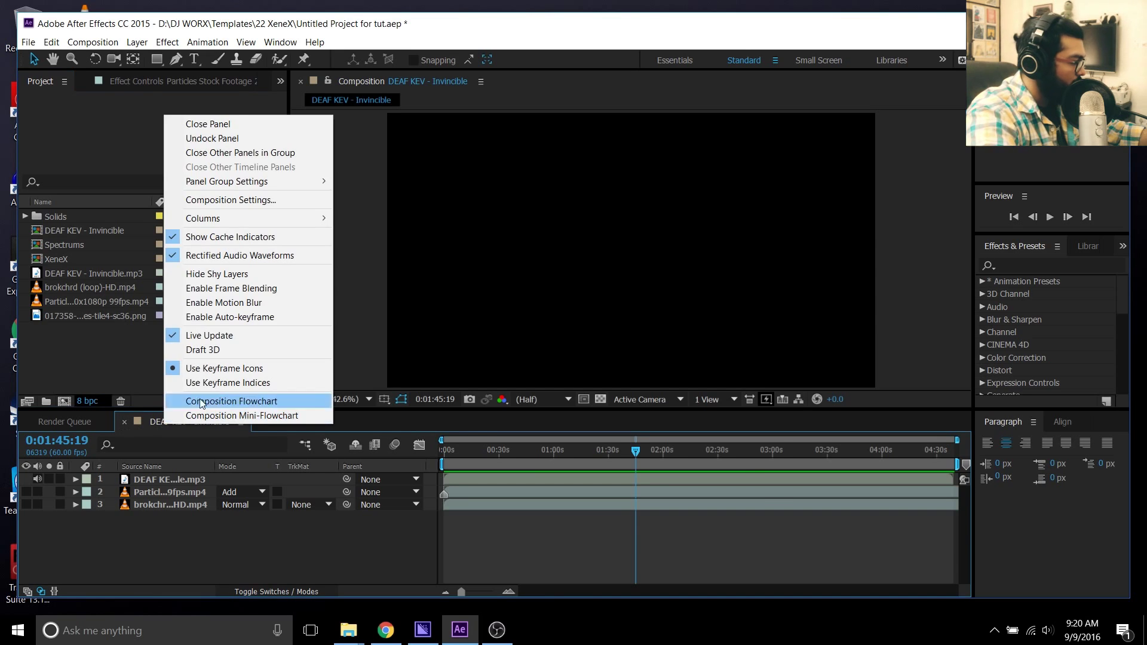
{"action": "left_click", "coordinate": [220, 202]}
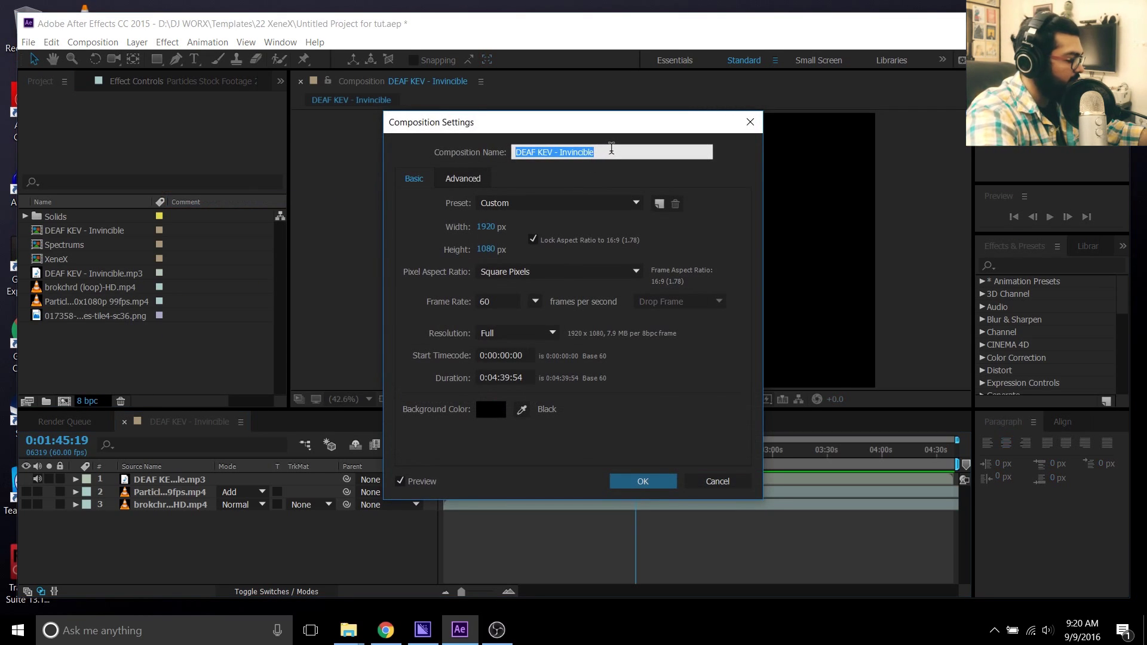
{"action": "type", "text": "Xenex - For TUTS"}
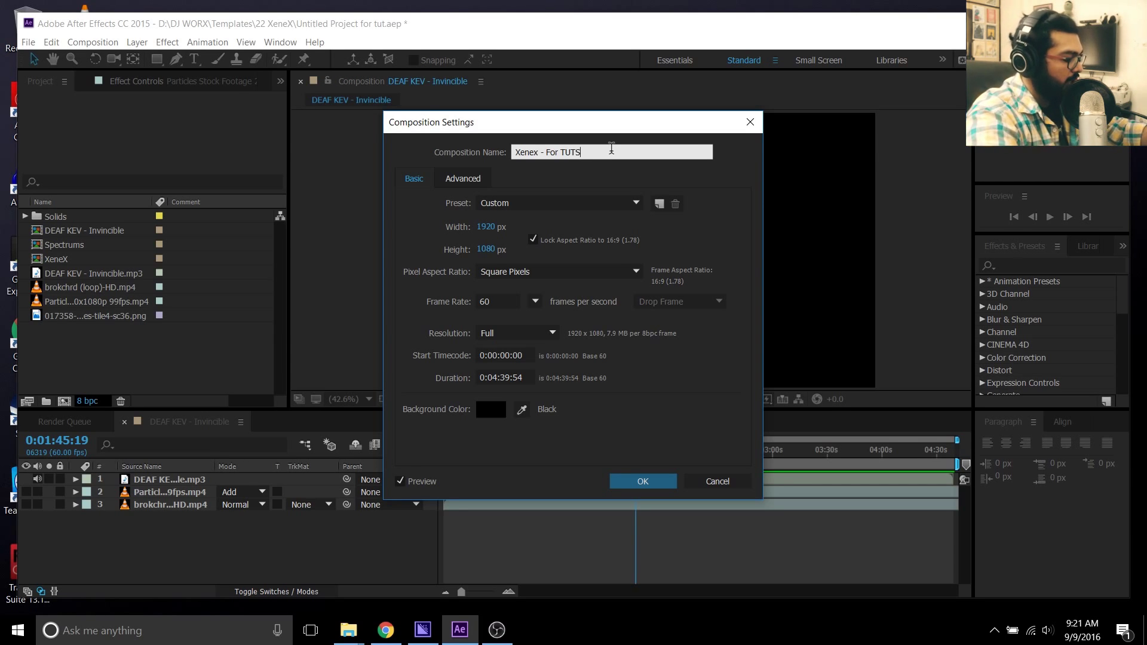
{"action": "key", "text": "Return"}
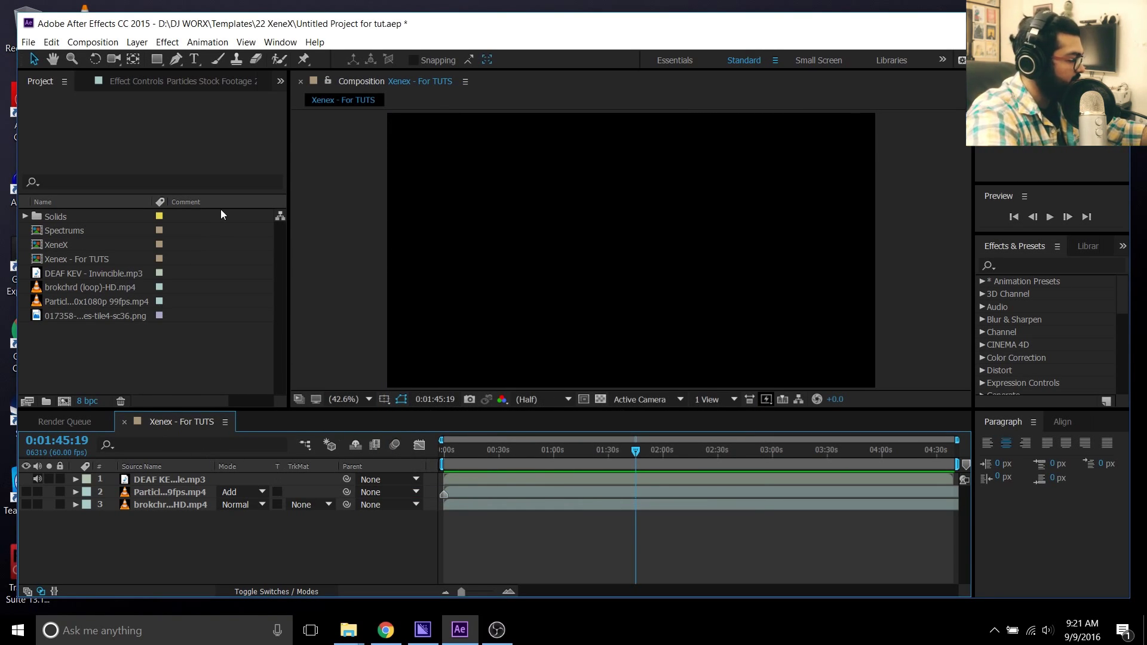
Step: Add the 017358 PNG logo to the composition as the top layer and move the music layer below all others
{"action": "left_click", "coordinate": [70, 273]}
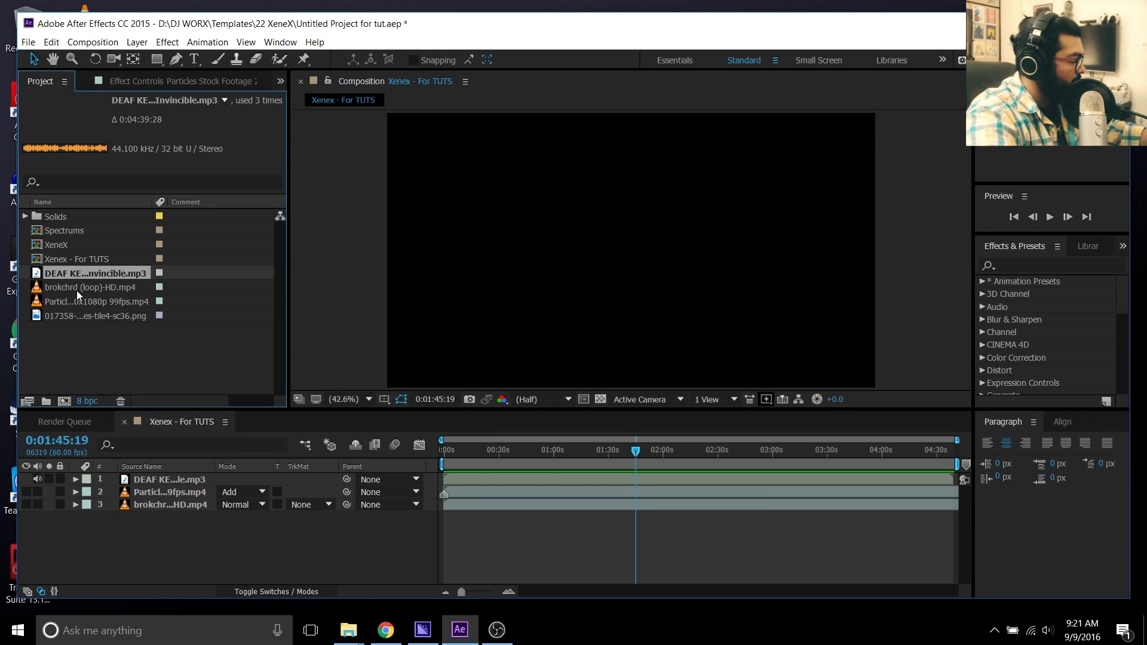
{"action": "left_click", "coordinate": [94, 356]}
{"action": "left_click", "coordinate": [165, 519]}
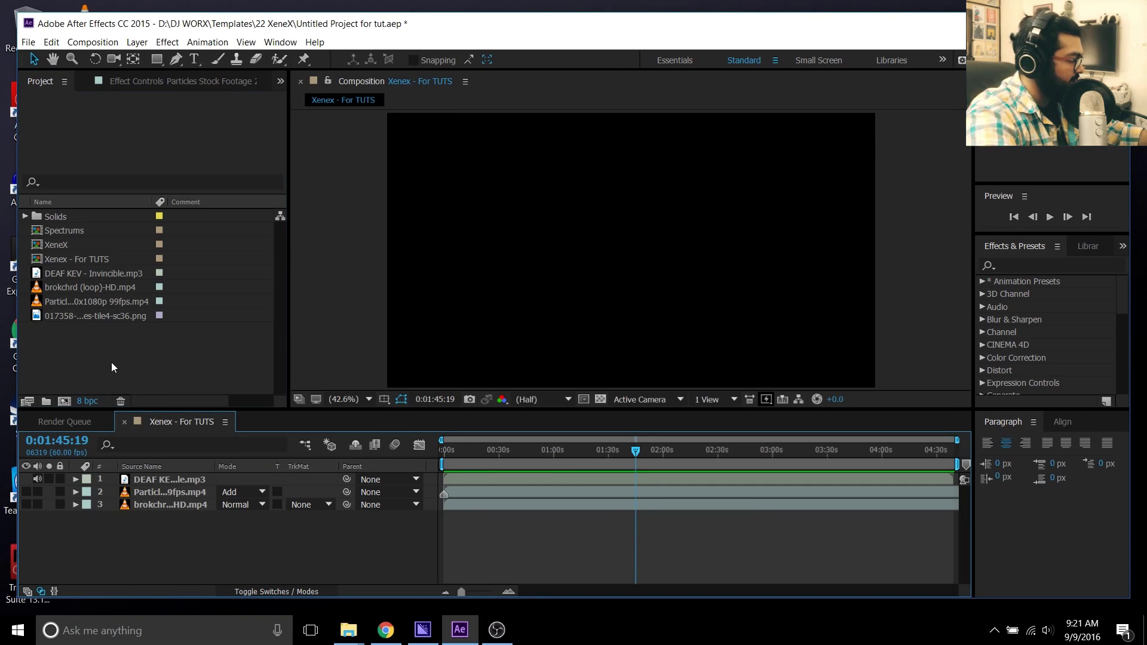
{"action": "left_click_drag", "start_coordinate": [107, 318], "coordinate": [153, 481]}
{"action": "left_click_drag", "start_coordinate": [158, 540], "coordinate": [160, 537]}
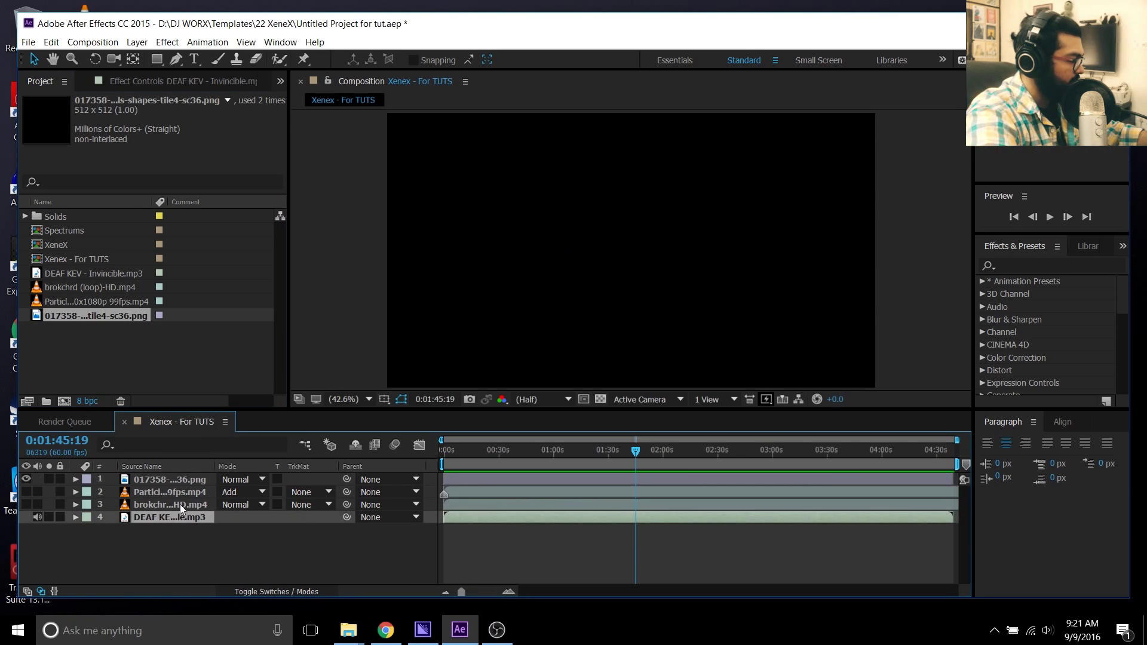
Step: Apply the Fill effect to the 017358 PNG logo layer
{"action": "left_click", "coordinate": [181, 482]}
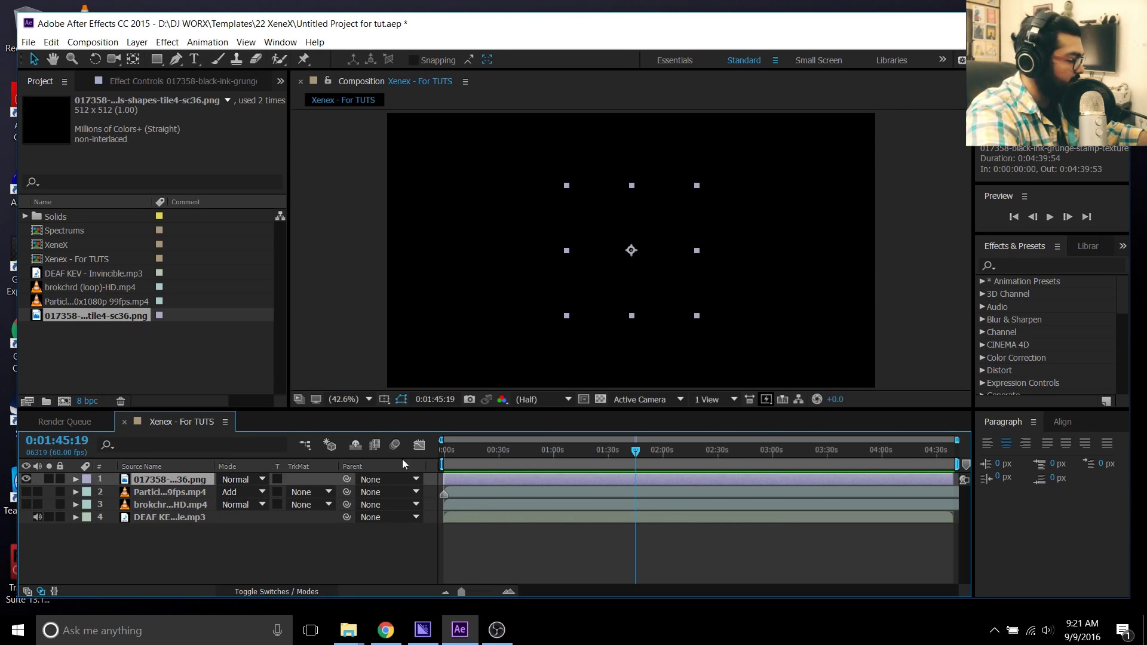
{"action": "left_click", "coordinate": [157, 82]}
{"action": "left_click", "coordinate": [1082, 247]}
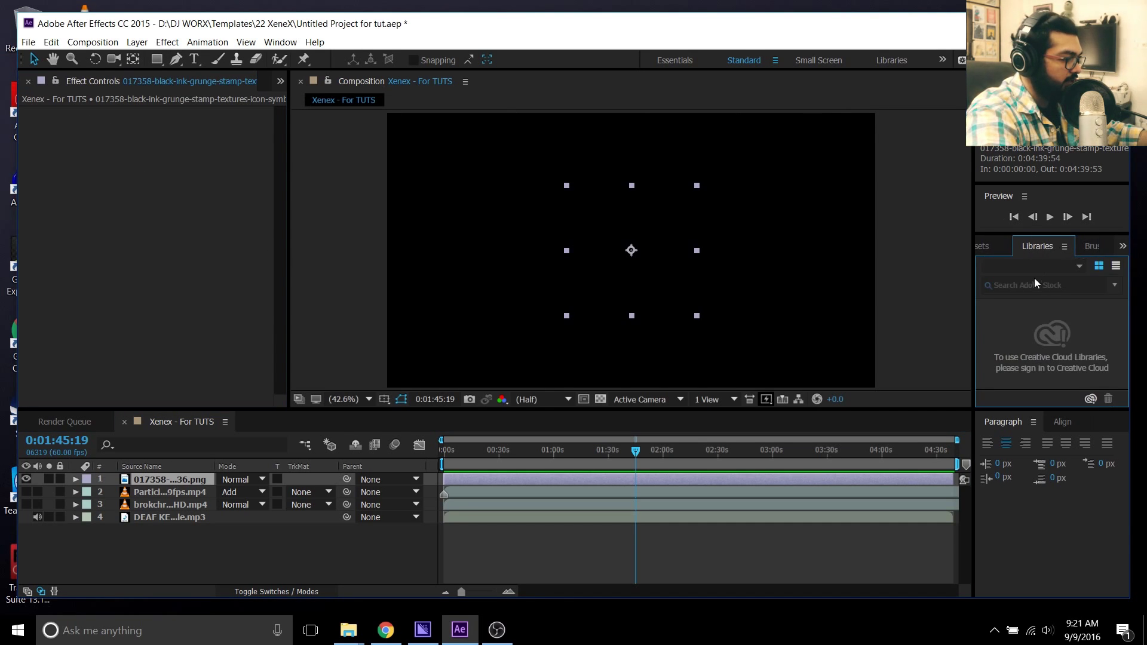
{"action": "left_click", "coordinate": [995, 245]}
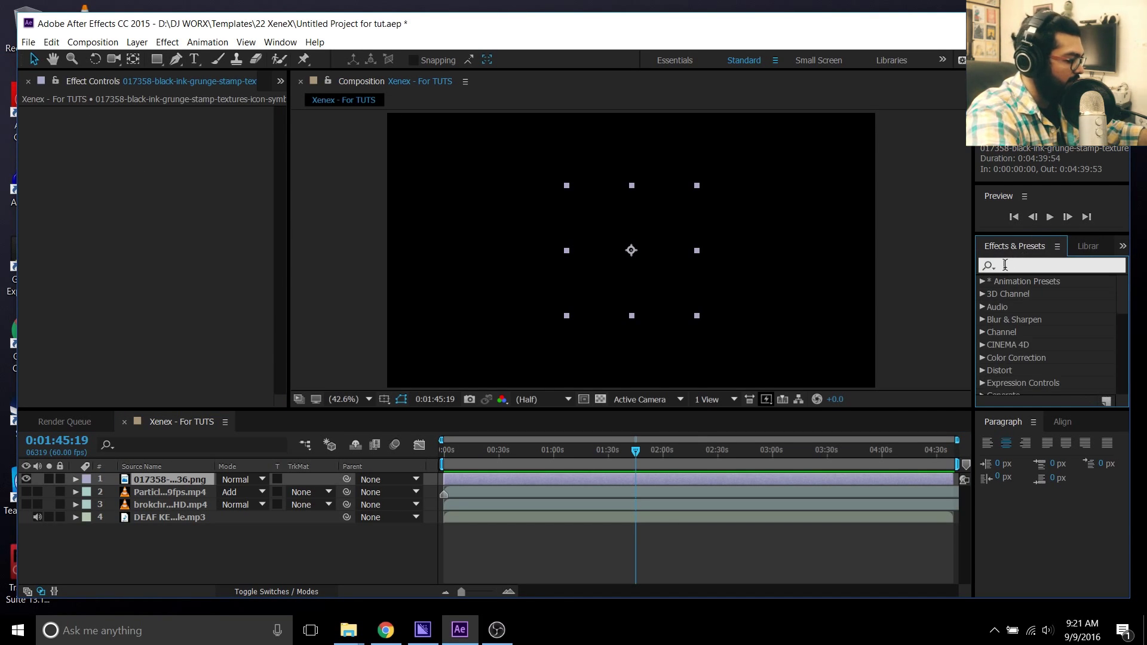
{"action": "left_click", "coordinate": [1005, 265]}
{"action": "type", "text": "fill"}
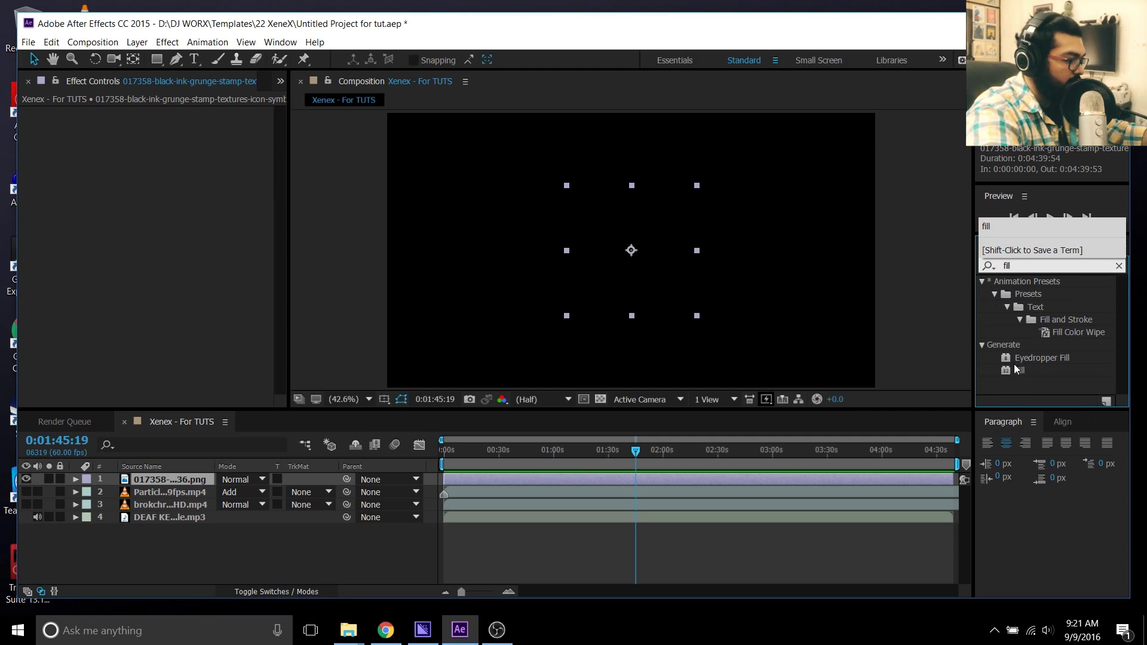
{"action": "left_click", "coordinate": [1016, 367]}
{"action": "double_click", "coordinate": [1022, 370]}
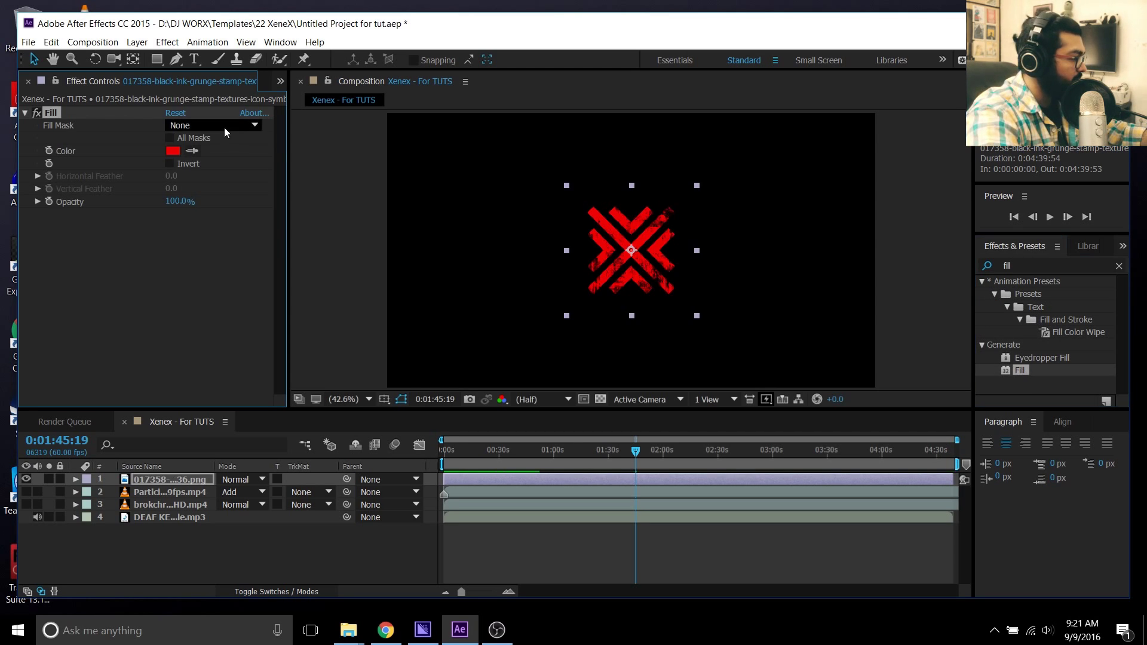
Step: Set the Fill effect's color to white (FFFFFF)
{"action": "left_click", "coordinate": [173, 151]}
{"action": "left_click_drag", "start_coordinate": [711, 315], "coordinate": [436, 179]}
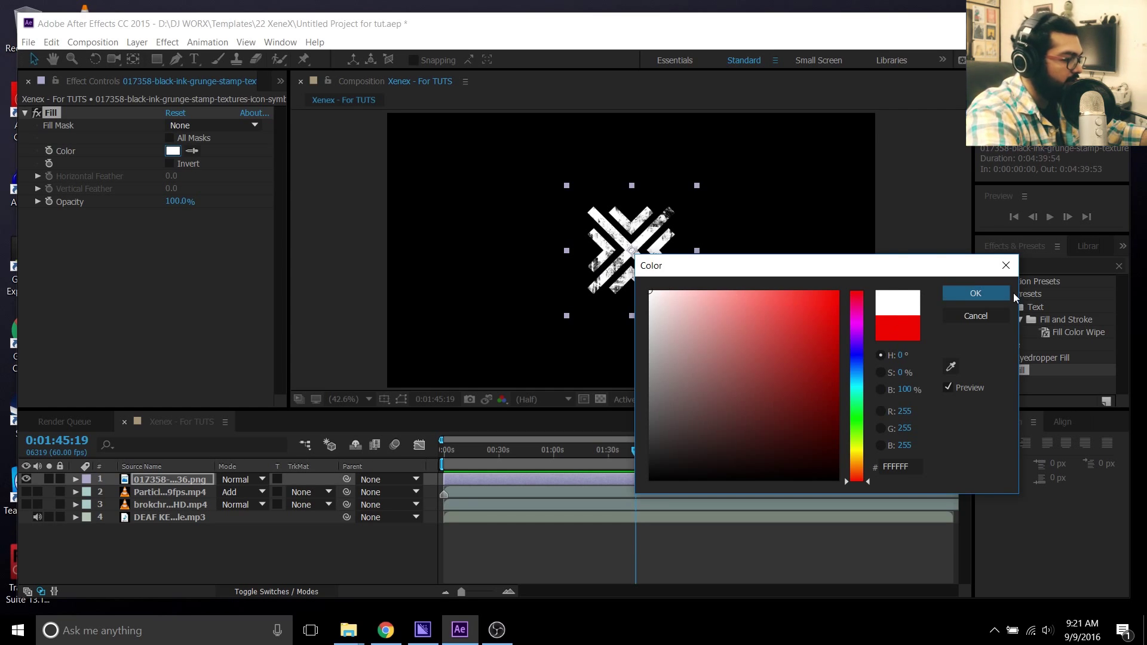
{"action": "left_click", "coordinate": [976, 294]}
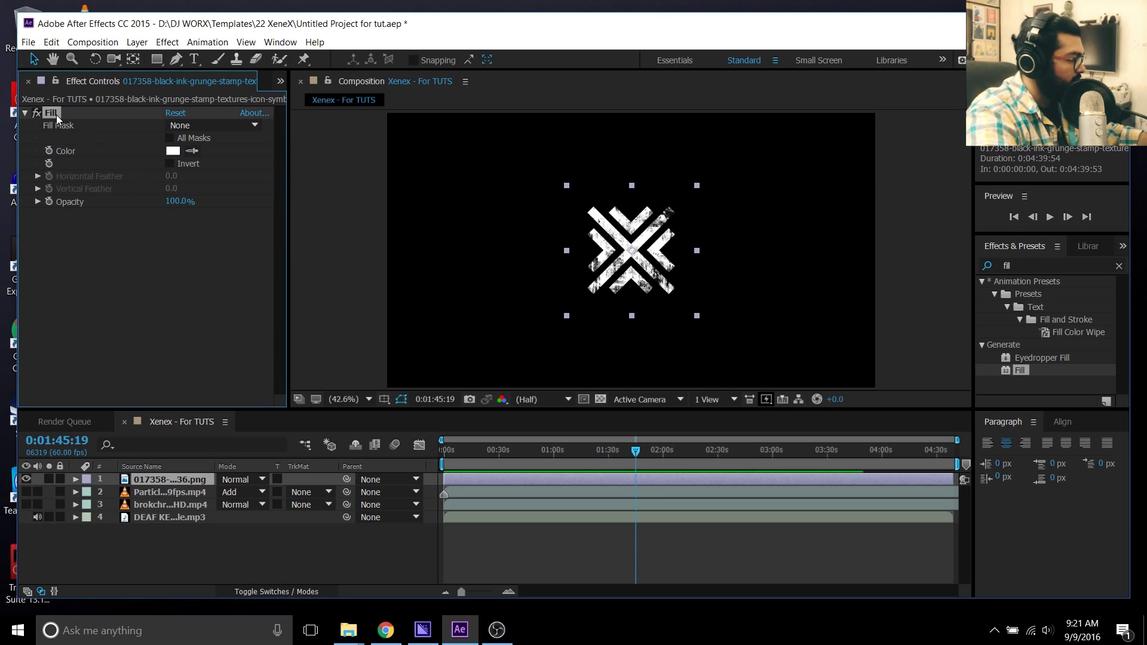
Step: Apply the Invert effect from the Channel category to the PNG logo layer
{"action": "left_click", "coordinate": [1034, 265]}
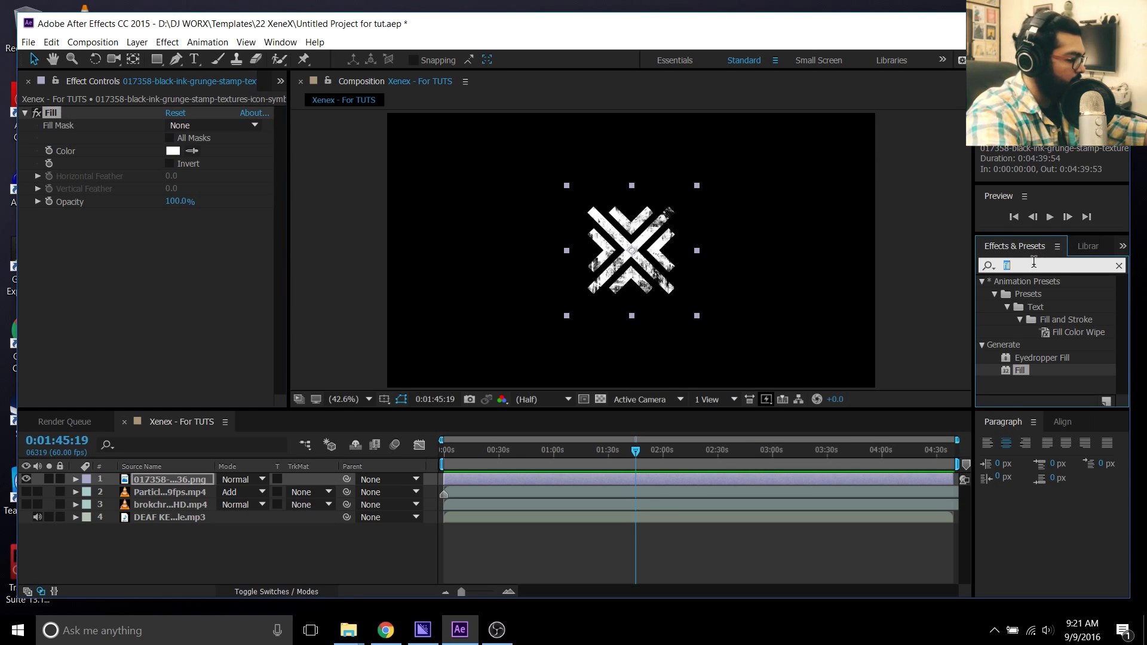
{"action": "type", "text": "invert"}
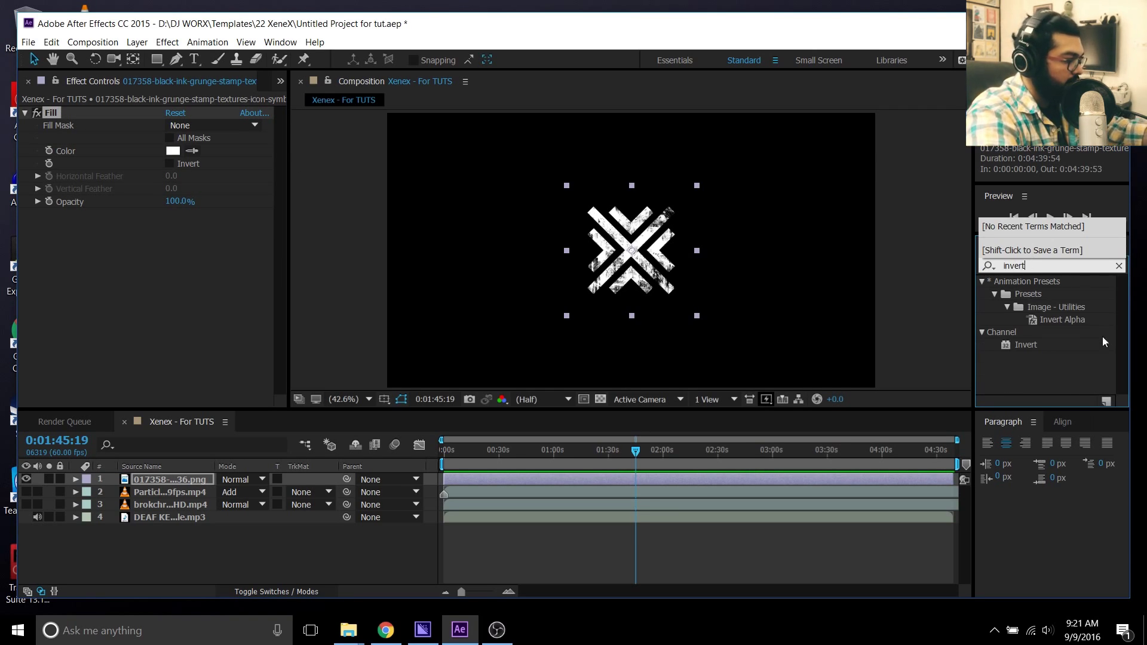
{"action": "left_click", "coordinate": [1029, 345]}
{"action": "double_click", "coordinate": [1027, 346]}
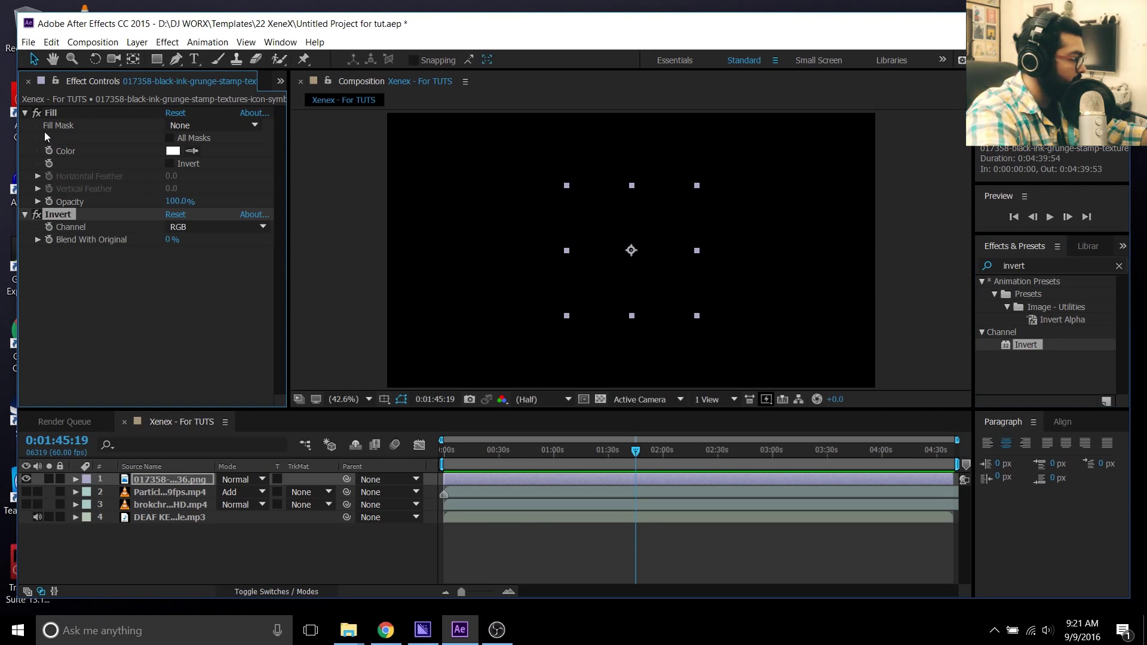
Step: Delete the Fill effect from the PNG logo layer, clear the effects search and deselect the layer
{"action": "left_click", "coordinate": [38, 112]}
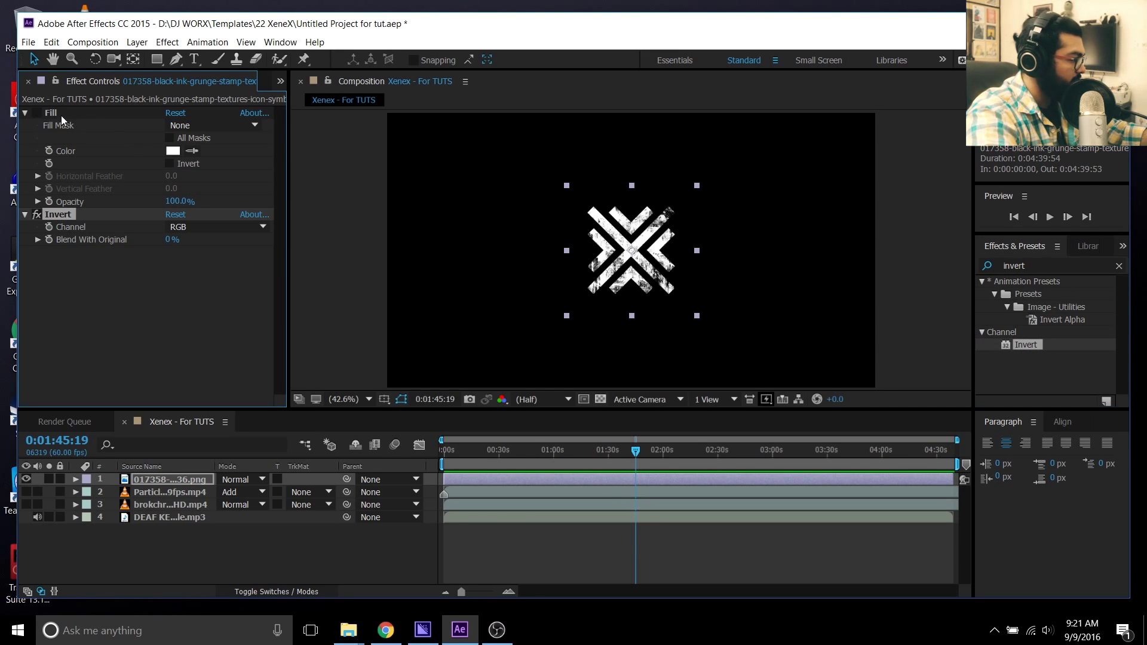
{"action": "left_click", "coordinate": [61, 113]}
{"action": "key", "text": "Delete"}
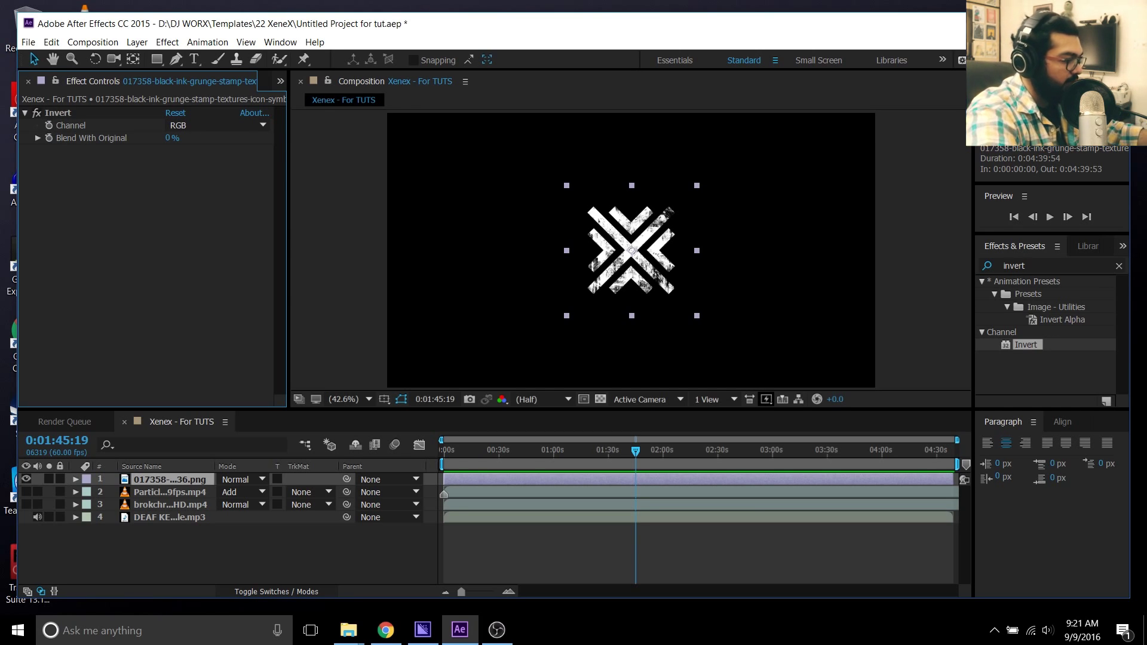
{"action": "left_click", "coordinate": [1118, 266]}
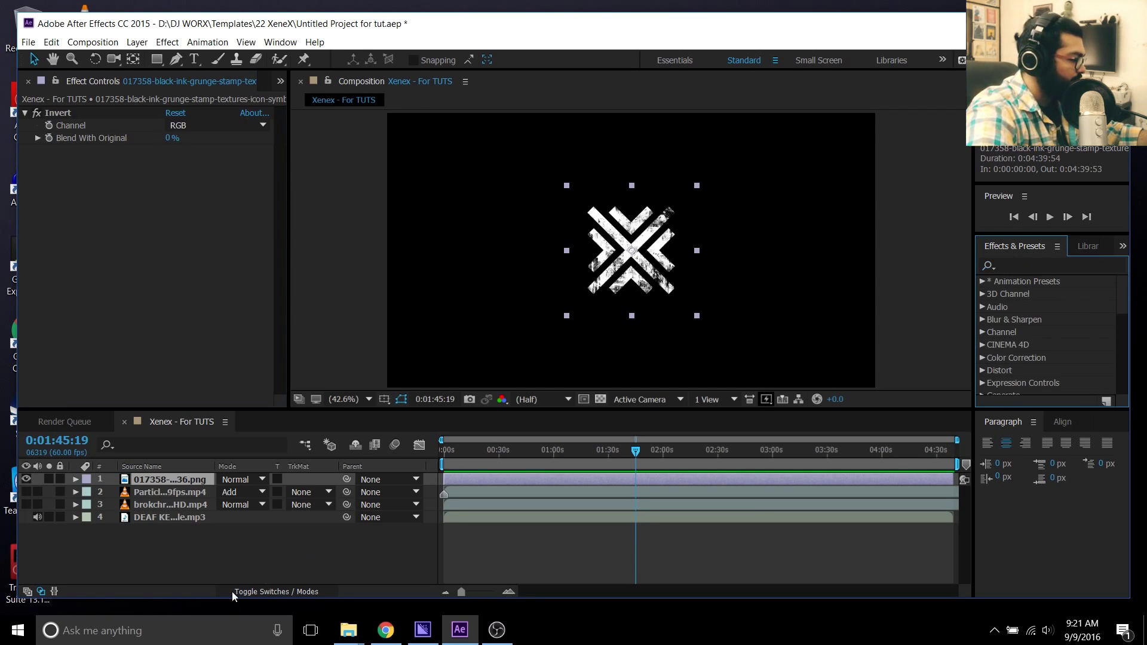
{"action": "left_click", "coordinate": [239, 568]}
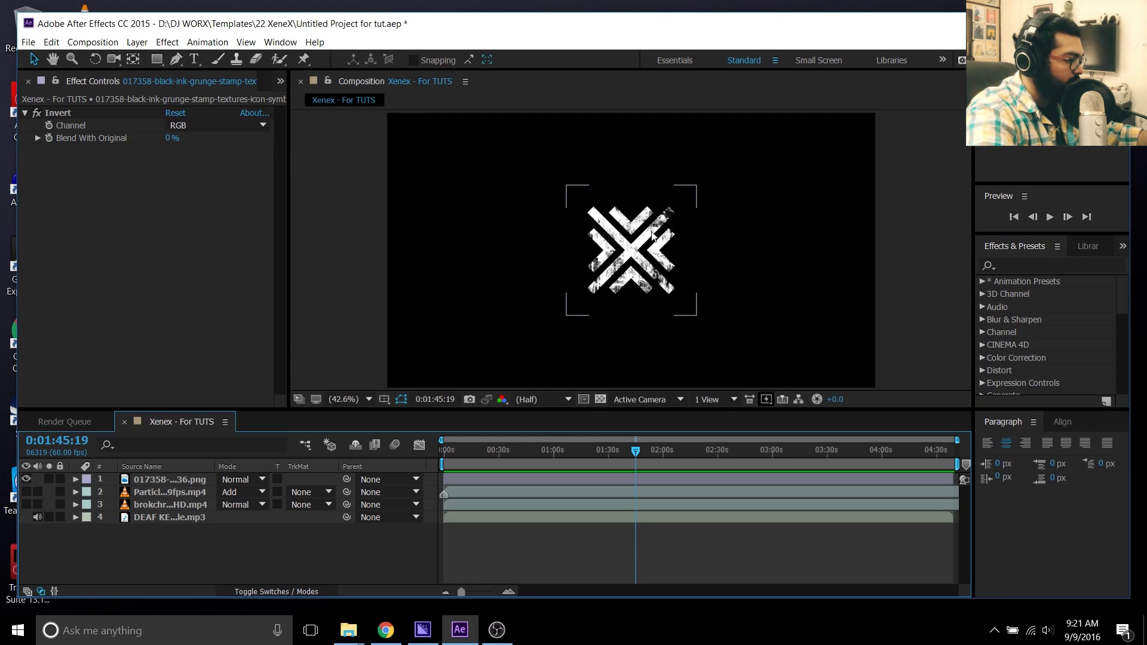
Step: Switch the shape tool to the Ellipse tool
{"action": "left_click", "coordinate": [162, 62]}
{"action": "left_click_drag", "start_coordinate": [163, 63], "coordinate": [206, 91]}
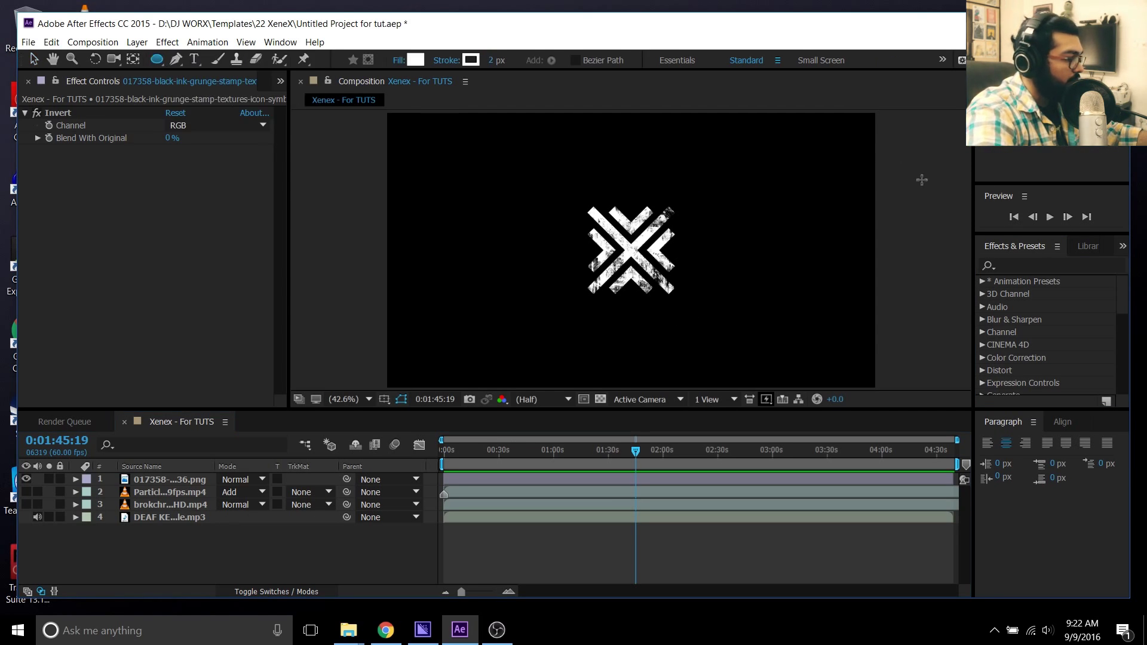
{"action": "left_click", "coordinate": [1051, 265]}
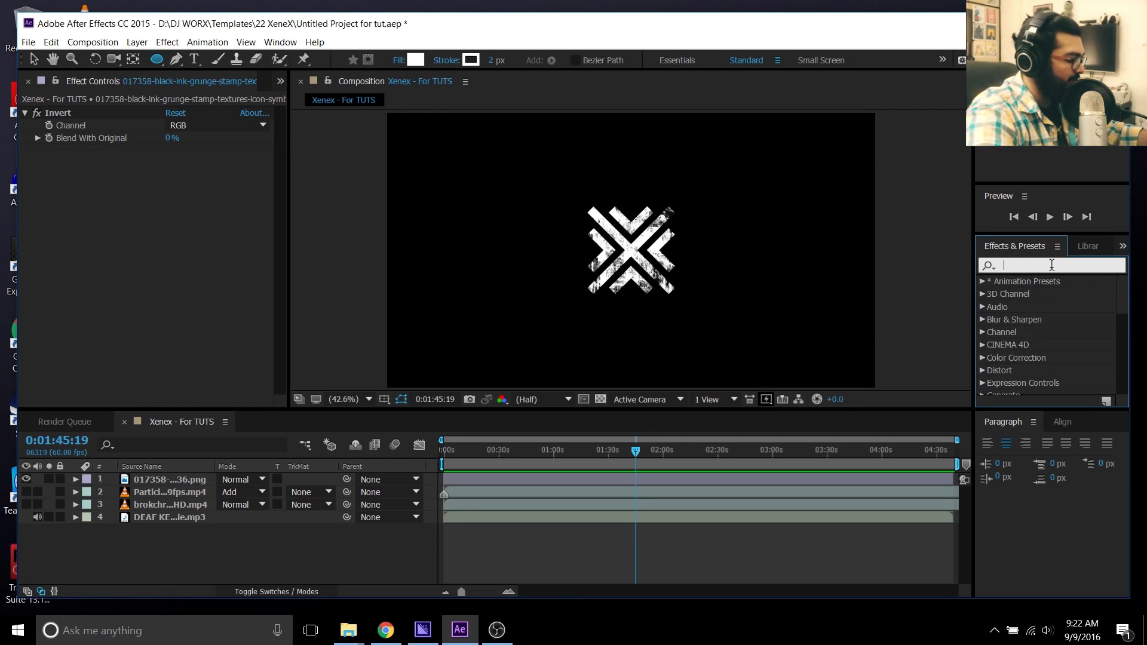
{"action": "left_click", "coordinate": [137, 41]}
{"action": "left_click", "coordinate": [133, 558]}
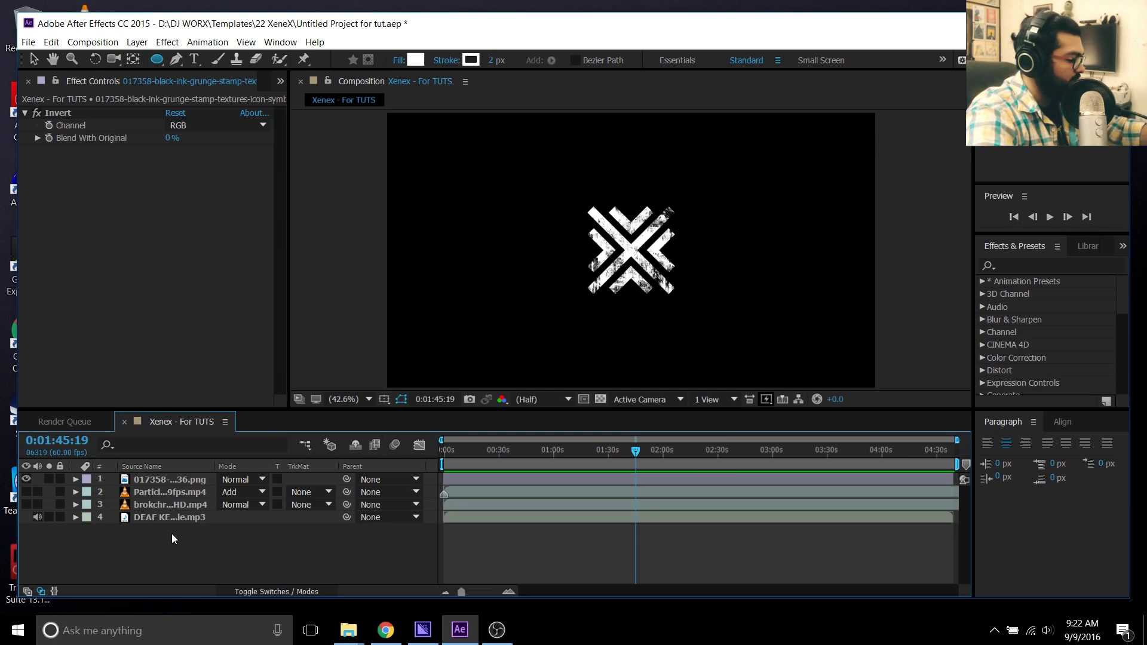
{"action": "key", "text": "ctrl+y"}
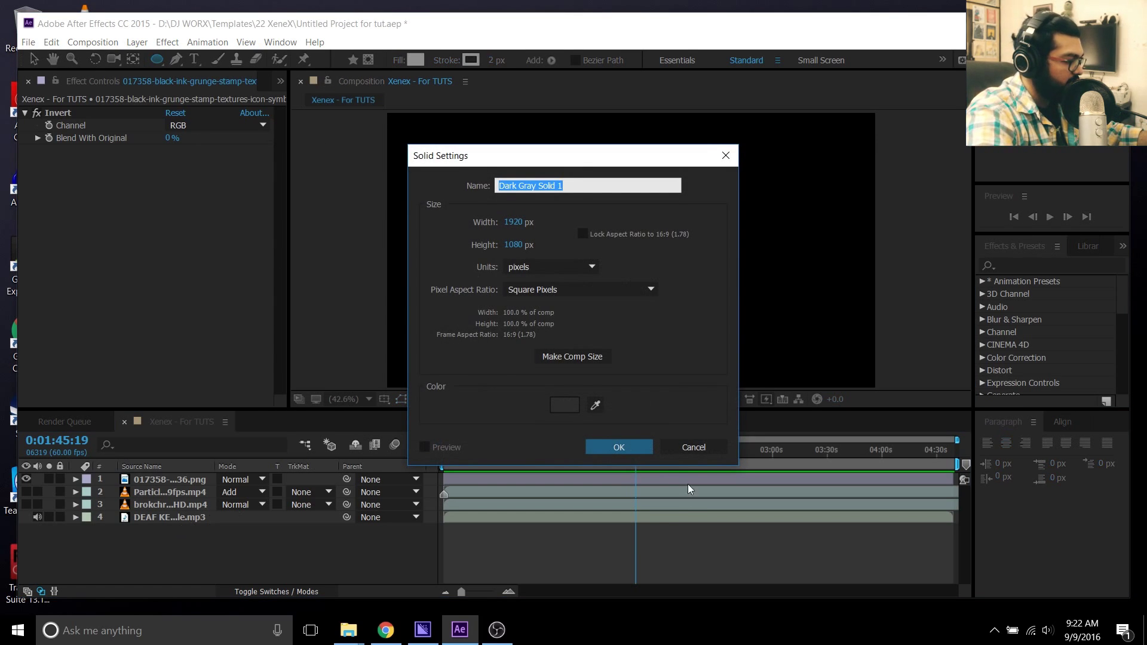
{"action": "left_click", "coordinate": [693, 446]}
Step: Create a 1920 x 1080 px solid layer named Spec at the top of the composition
{"action": "left_click", "coordinate": [136, 42]}
{"action": "mouse_move", "coordinate": [317, 60]}
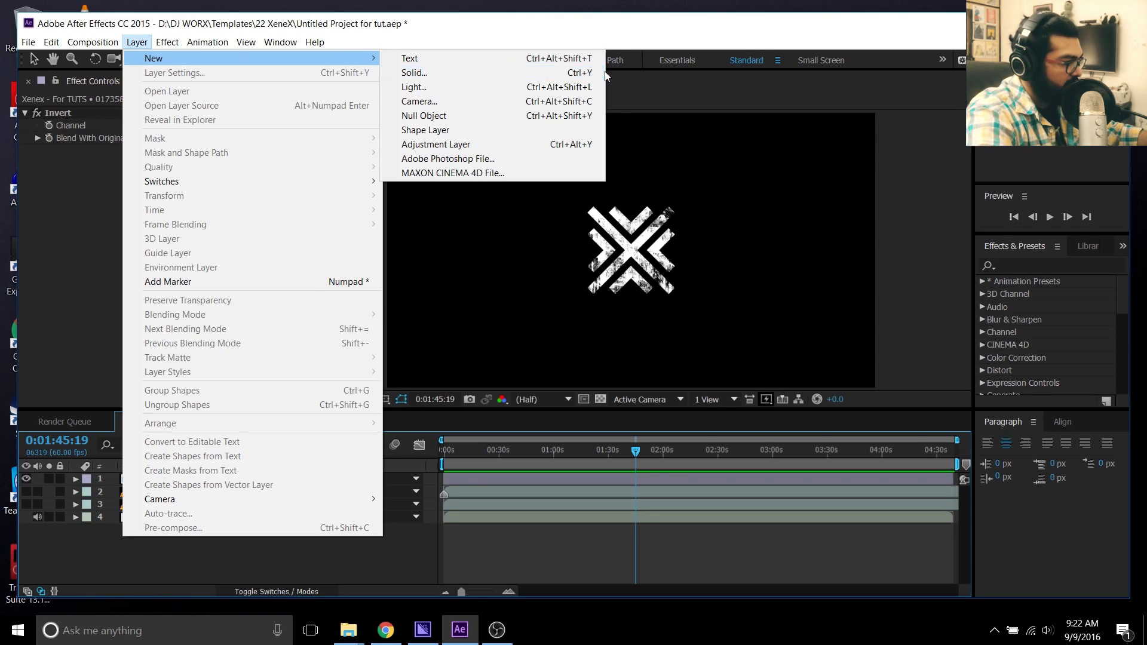
{"action": "left_click", "coordinate": [476, 72]}
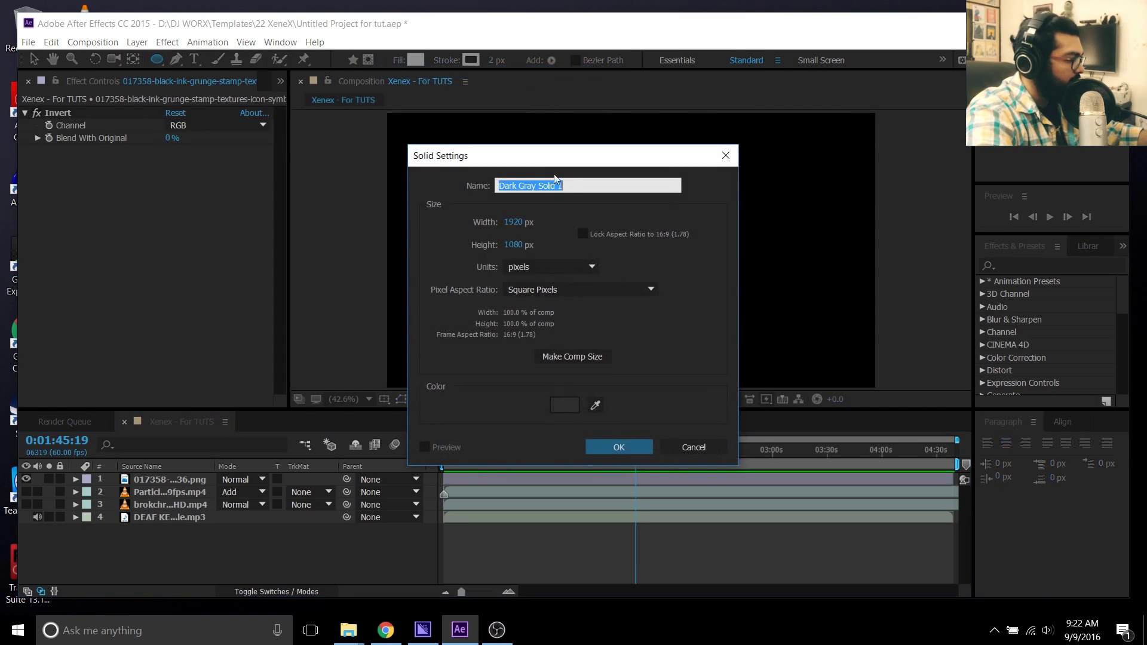
{"action": "type", "text": "Sp"}
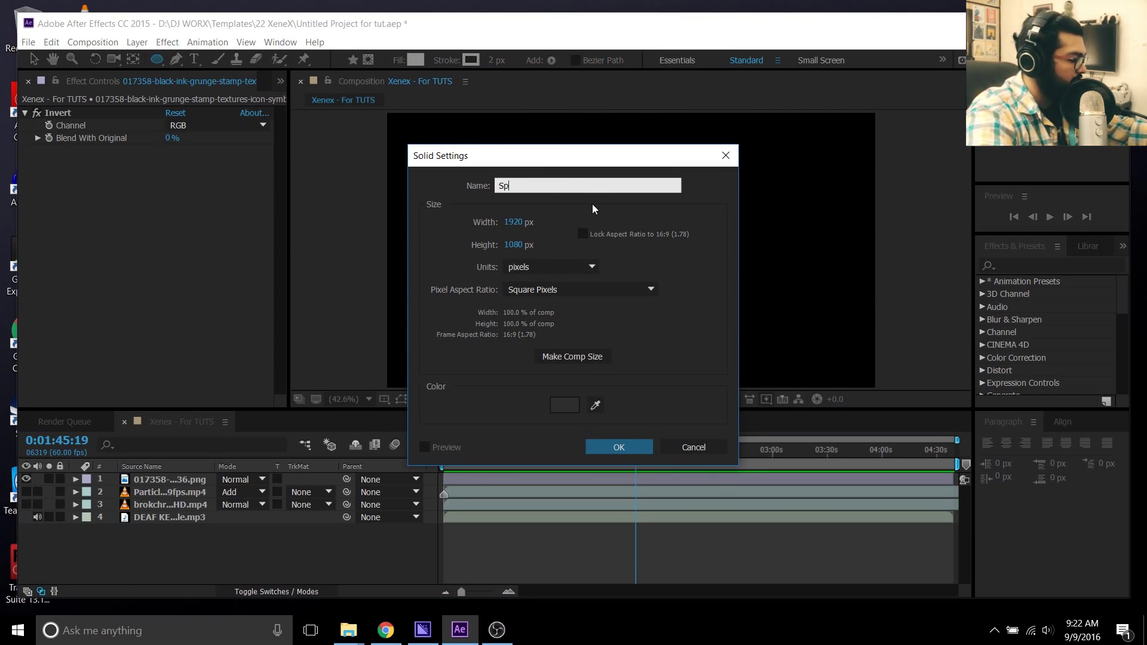
{"action": "type", "text": "ec"}
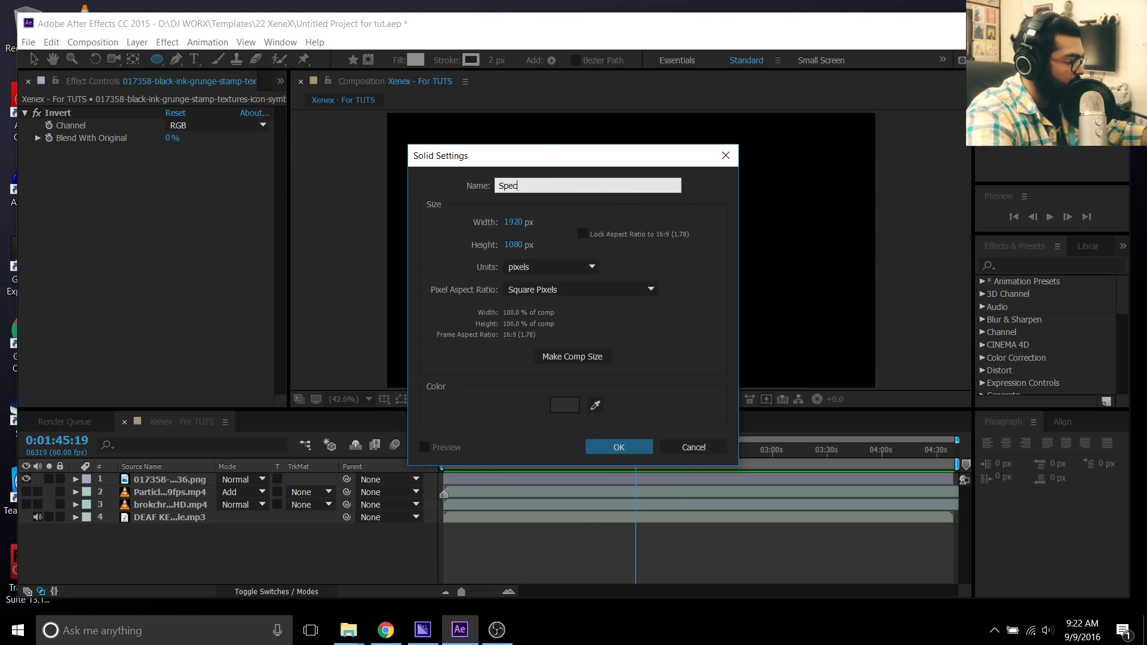
{"action": "left_click", "coordinate": [605, 445]}
Step: Search the effects for "spec" and select the Audio Spectrum effect
{"action": "left_click", "coordinate": [1028, 267]}
{"action": "type", "text": "sp"}
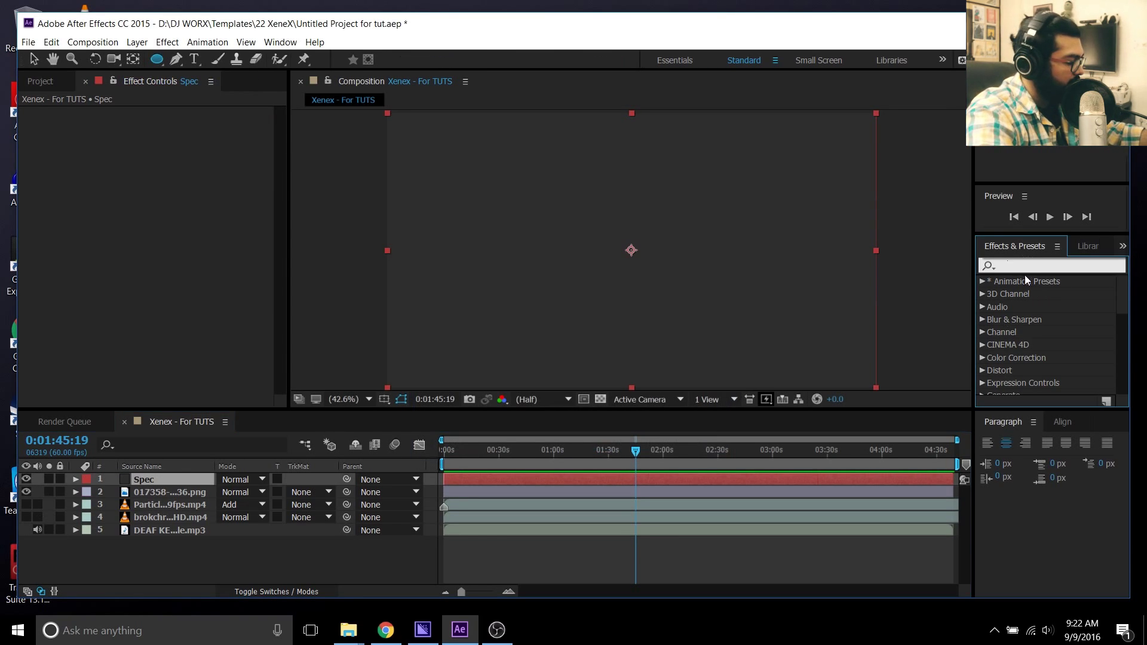
{"action": "type", "text": "ec"}
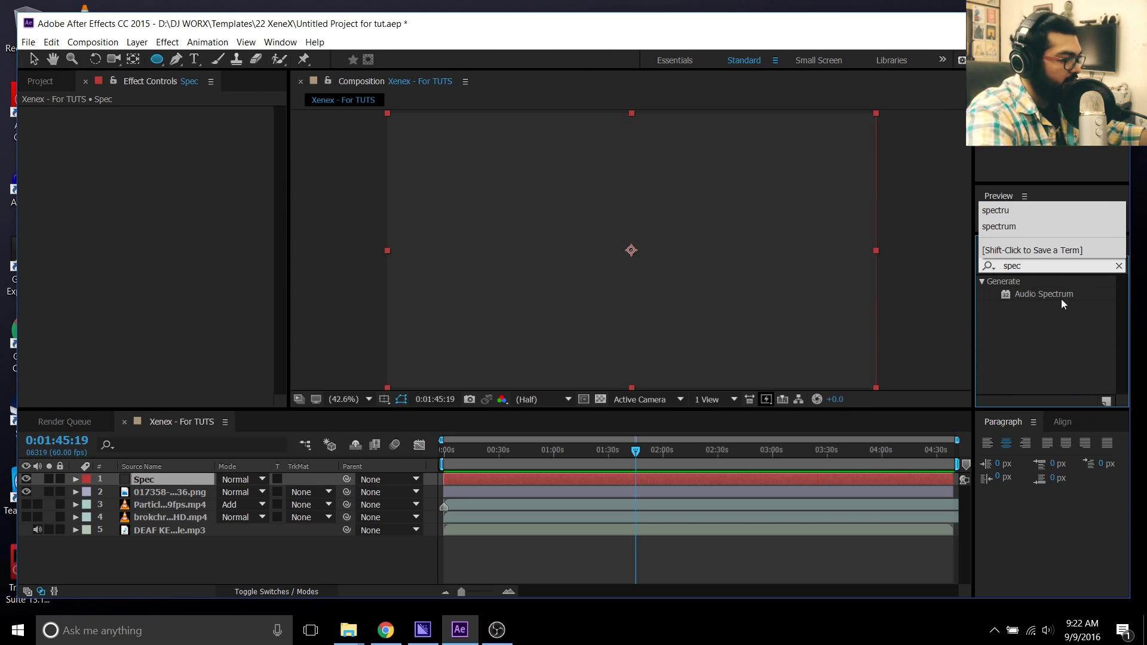
{"action": "left_click", "coordinate": [1031, 295]}
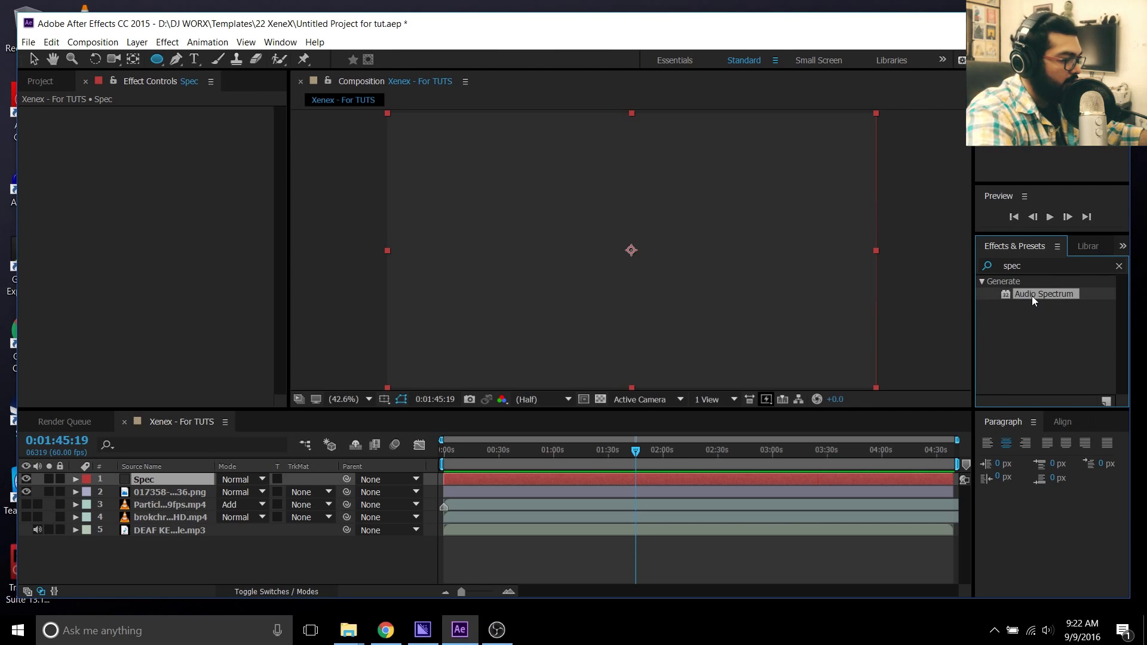
{"action": "left_click", "coordinate": [168, 42]}
{"action": "left_click", "coordinate": [173, 42]}
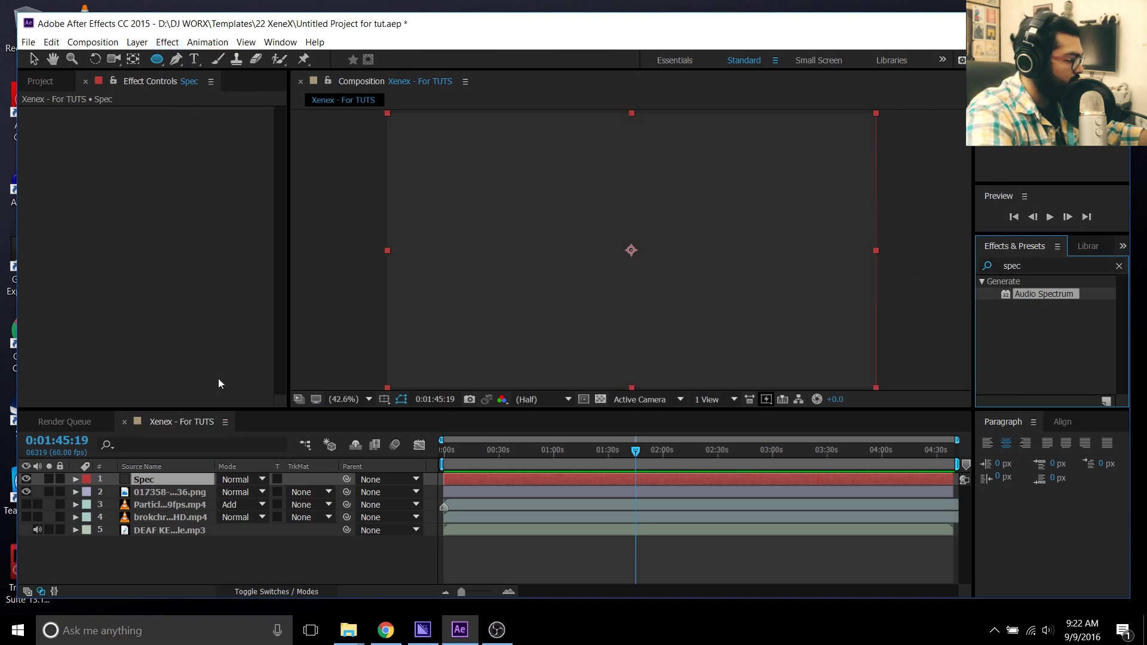
{"action": "left_click", "coordinate": [177, 487]}
{"action": "left_click", "coordinate": [177, 479]}
{"action": "left_click", "coordinate": [168, 41]}
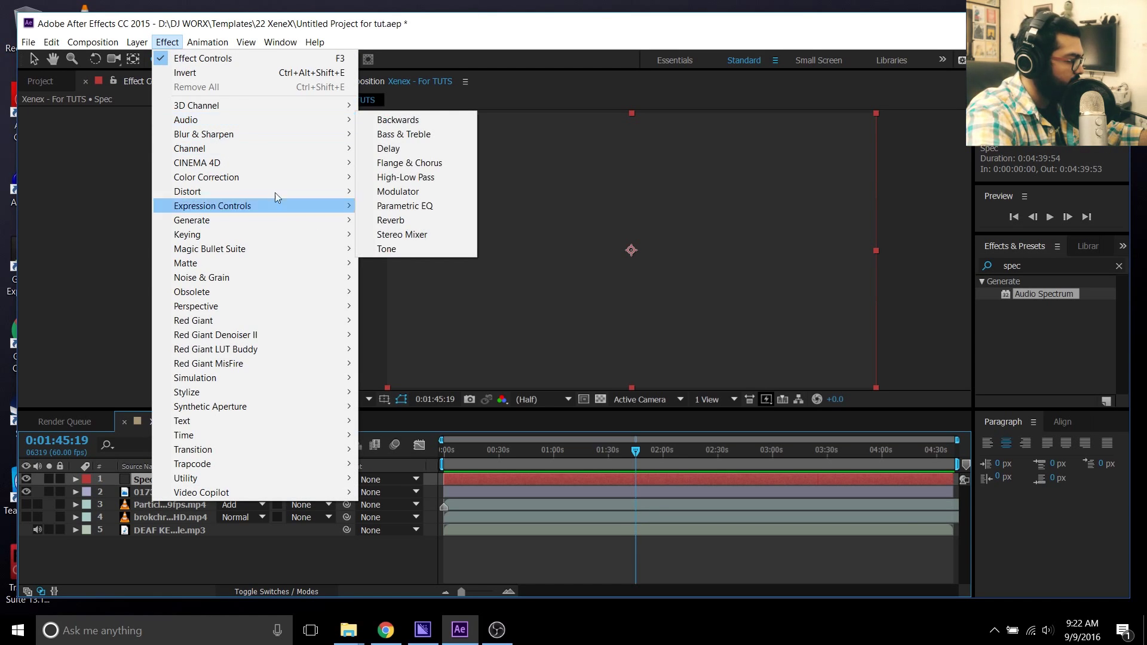
{"action": "left_click", "coordinate": [1046, 263]}
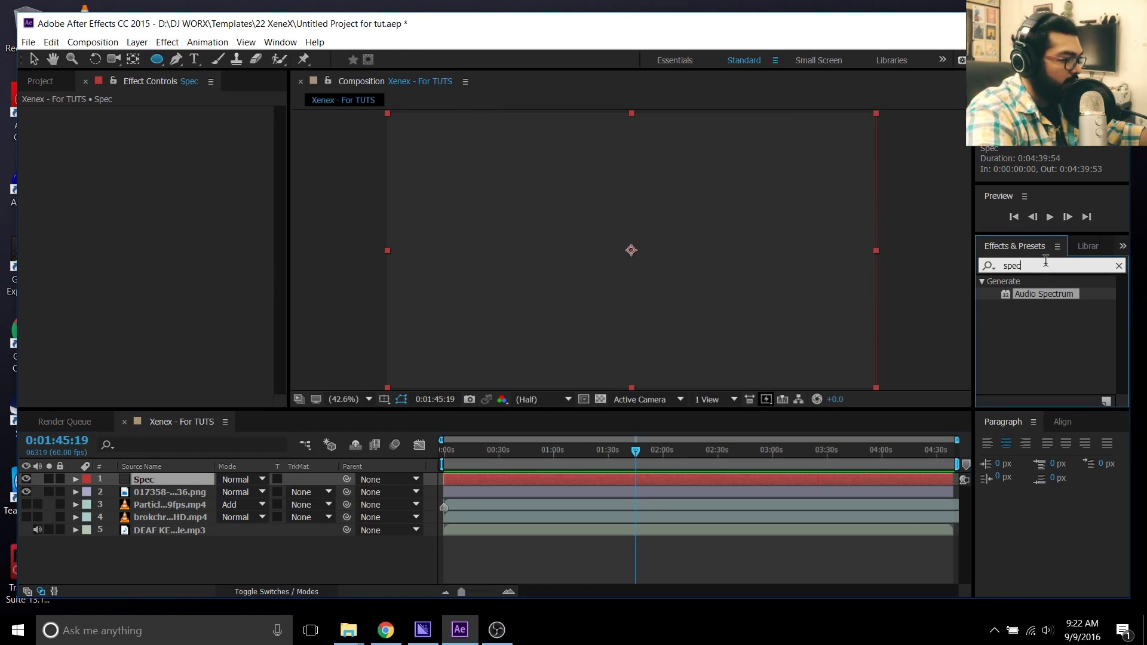
{"action": "left_click", "coordinate": [278, 42]}
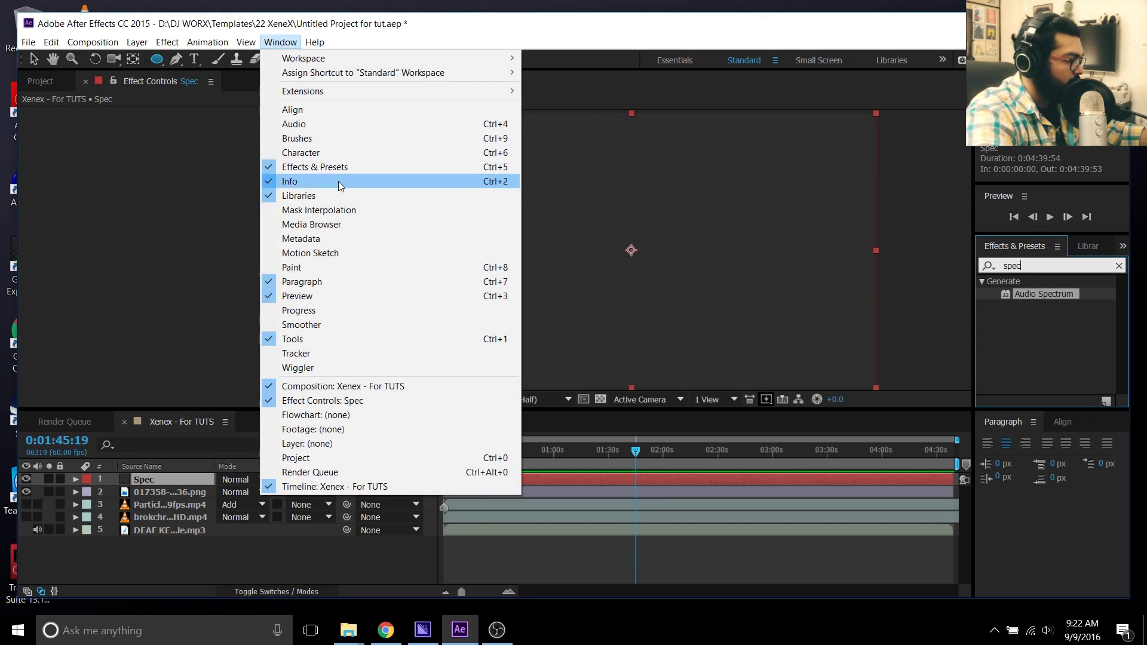
{"action": "left_click", "coordinate": [570, 112]}
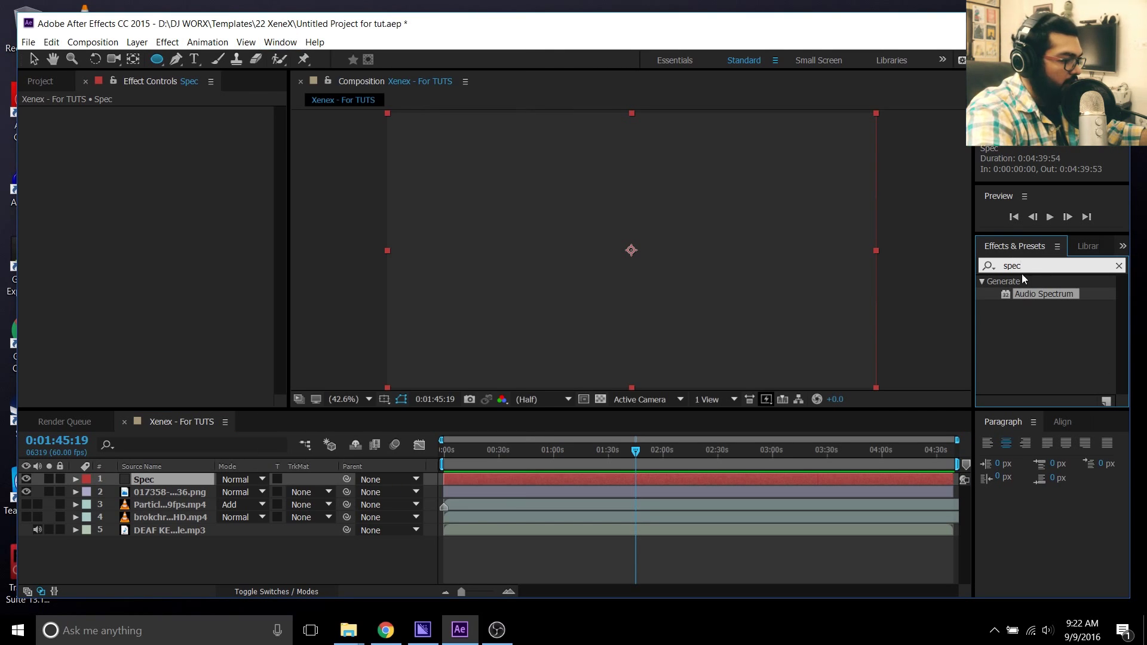
Step: Apply the Audio Spectrum effect to the Spec layer and set its Thickness to 10
{"action": "double_click", "coordinate": [1043, 293]}
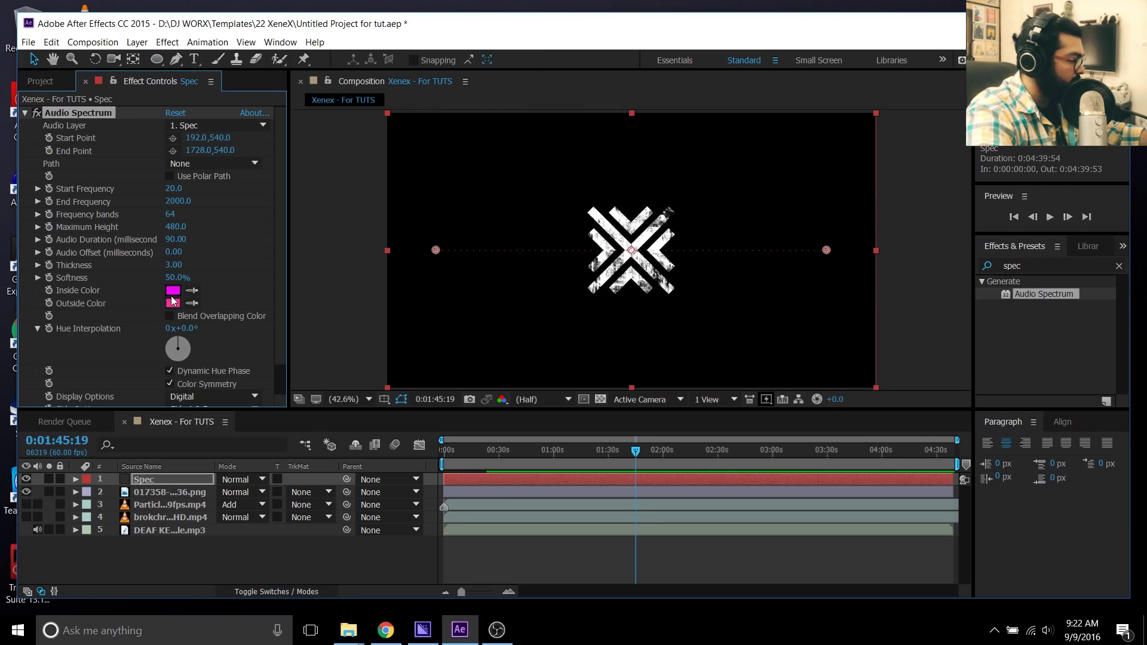
{"action": "left_click", "coordinate": [175, 264]}
{"action": "type", "text": "1"}
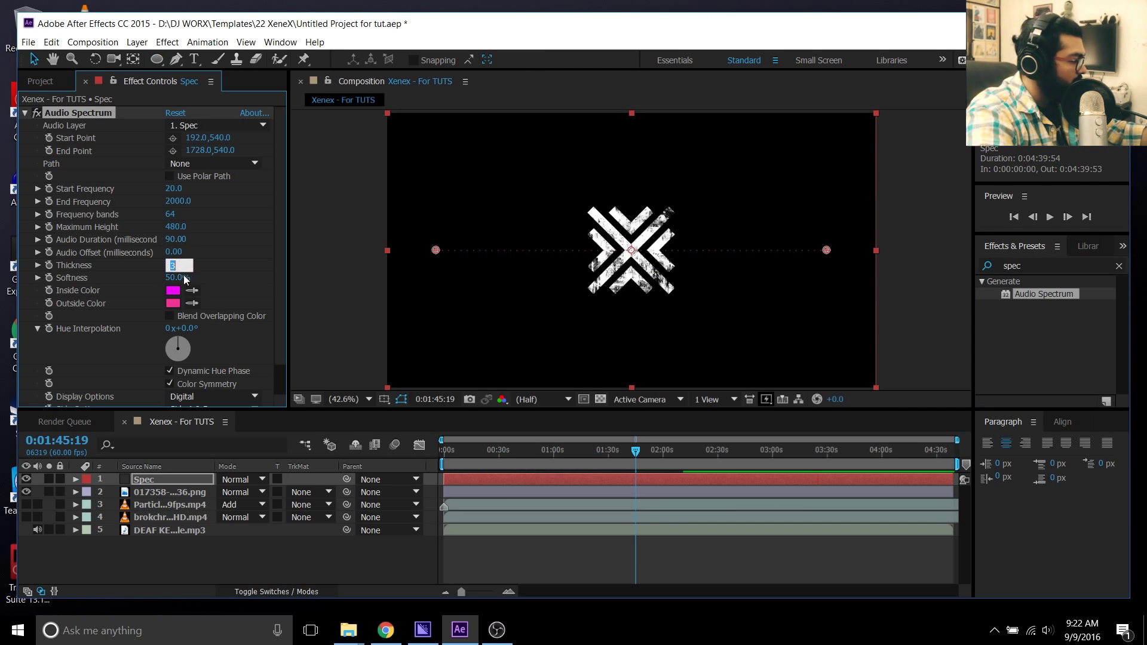
{"action": "type", "text": "0"}
Step: Set the Audio Spectrum's inside and outside colors to white (FFFFFF) and its Softness to 0%
{"action": "left_click", "coordinate": [173, 290]}
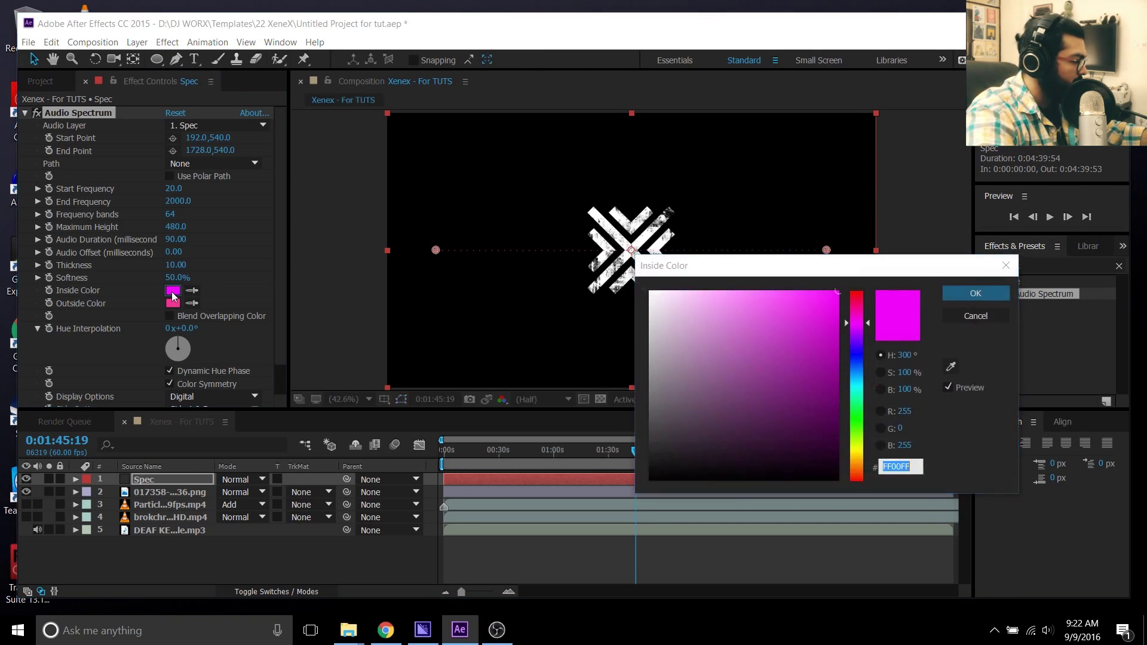
{"action": "type", "text": "ffffff"}
{"action": "left_click", "coordinate": [976, 293]}
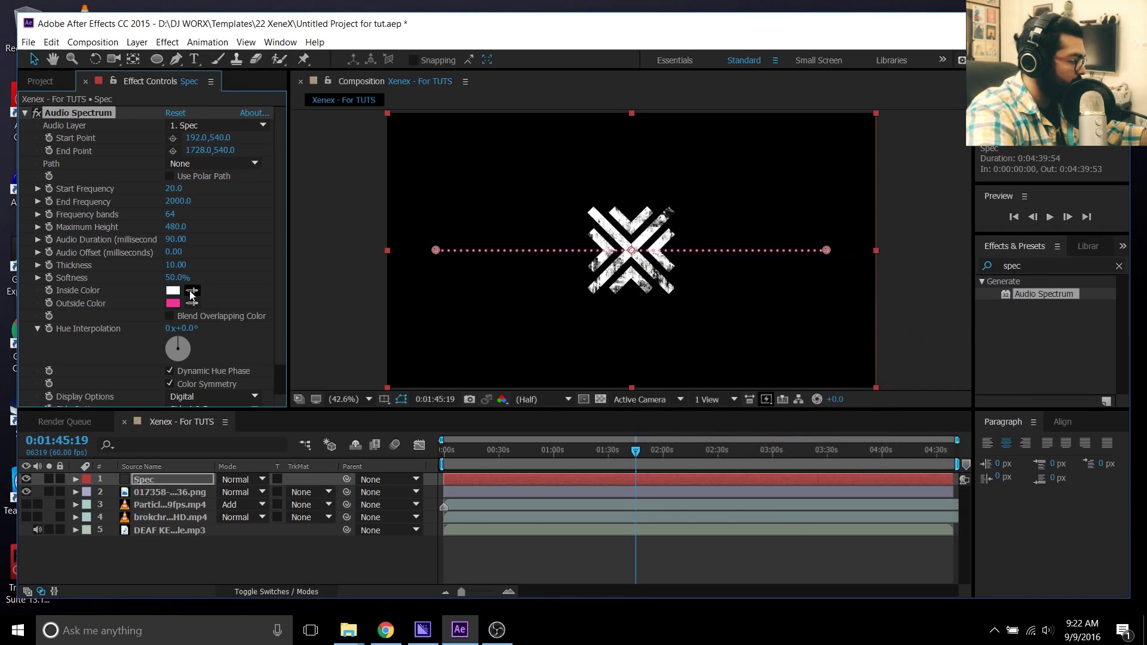
{"action": "left_click", "coordinate": [172, 290]}
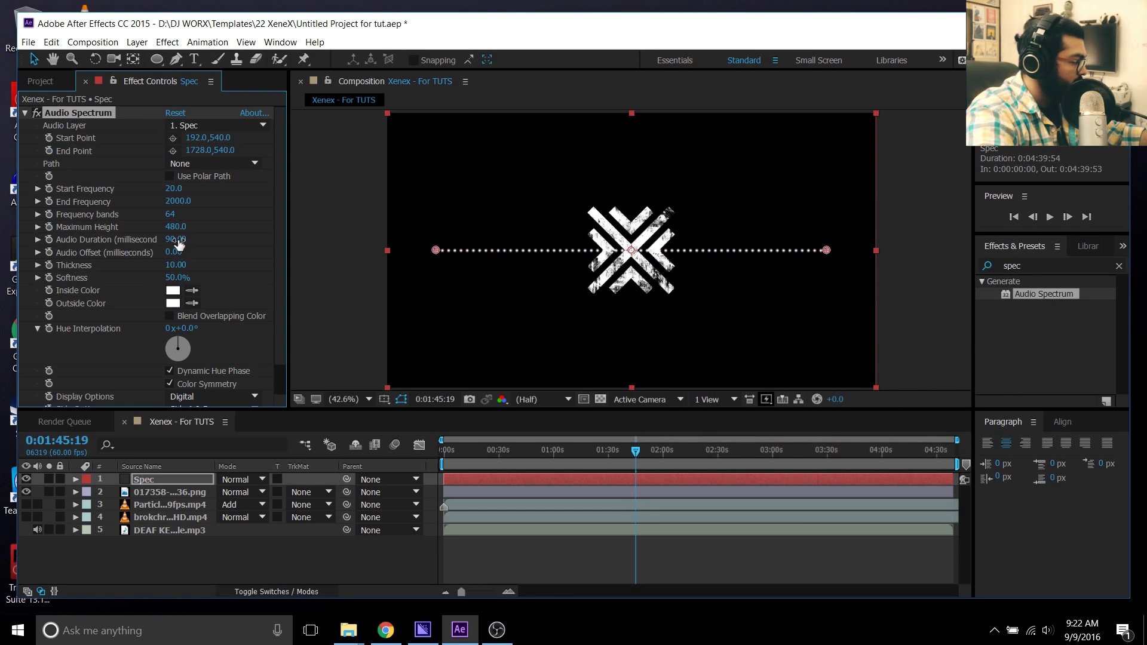
{"action": "left_click_drag", "start_coordinate": [177, 278], "coordinate": [84, 280]}
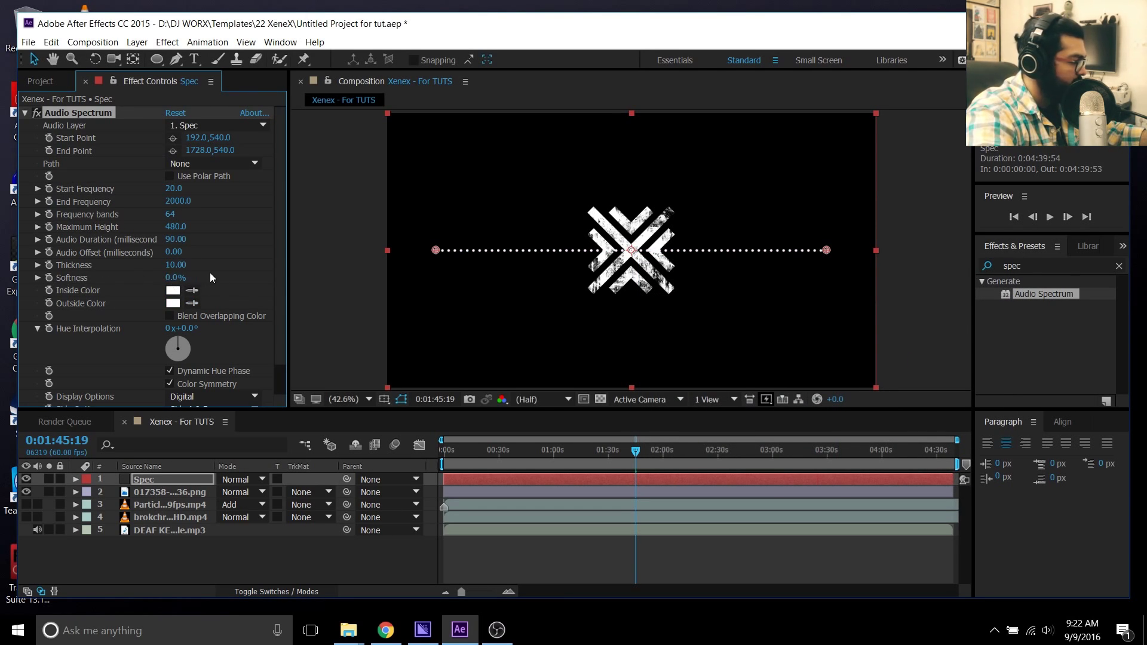
Step: Switch to Chrome and examine the ring around the logo at several points of the YouTube audio spectrum template video
{"action": "left_click", "coordinate": [397, 634]}
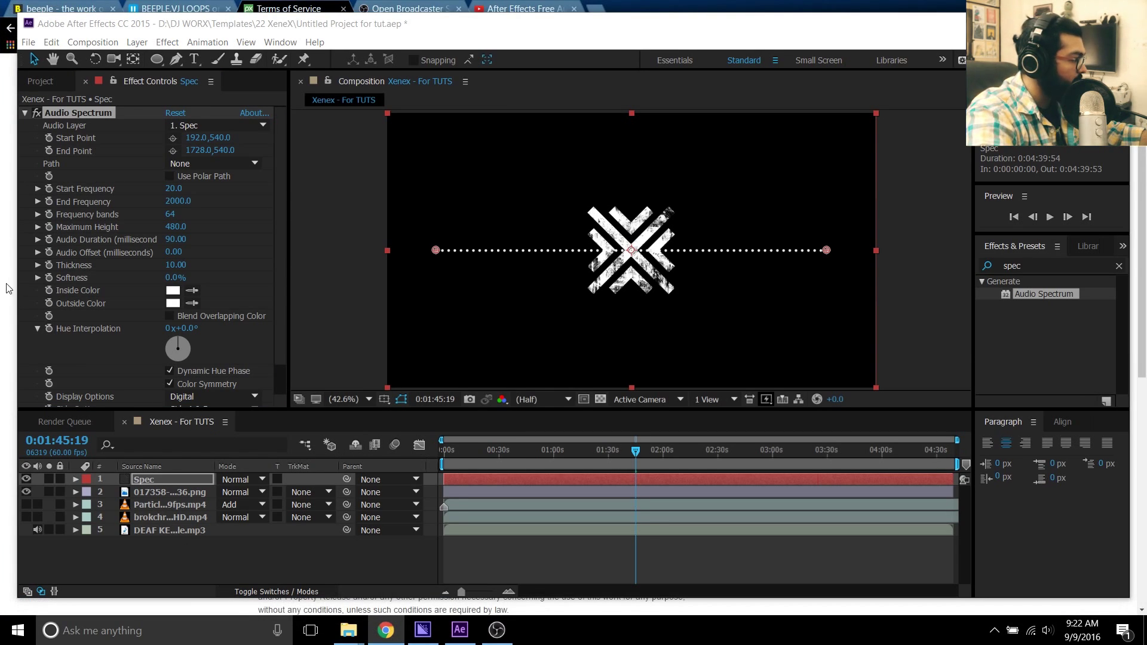
{"action": "left_click", "coordinate": [1043, 22]}
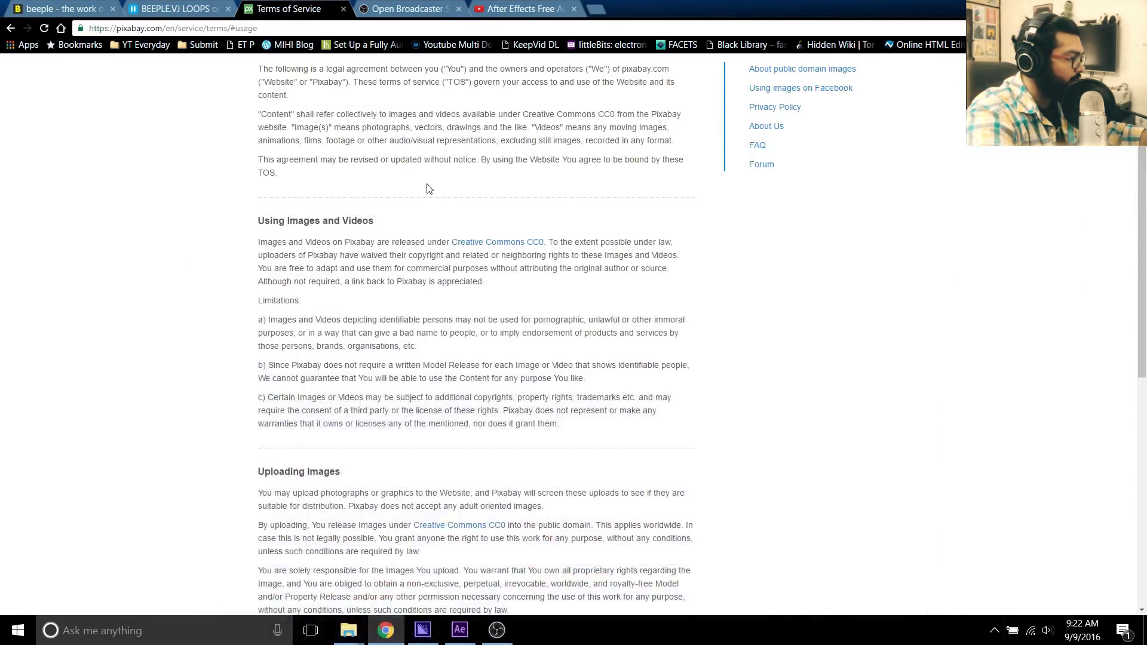
{"action": "left_click", "coordinate": [546, 8]}
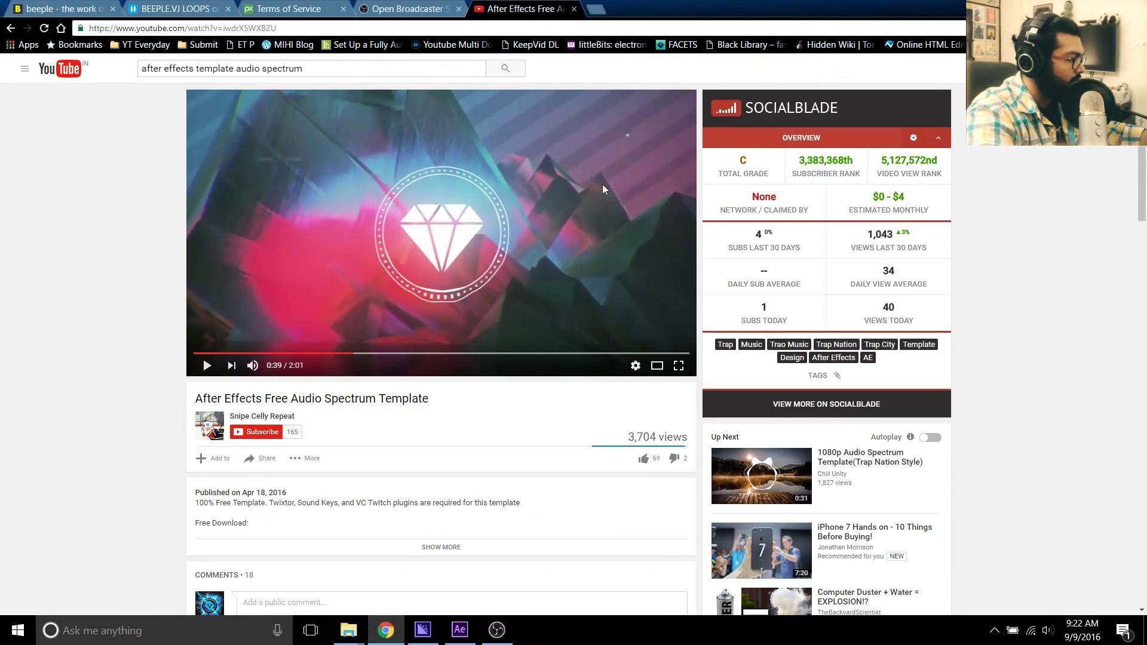
{"action": "left_click", "coordinate": [375, 356]}
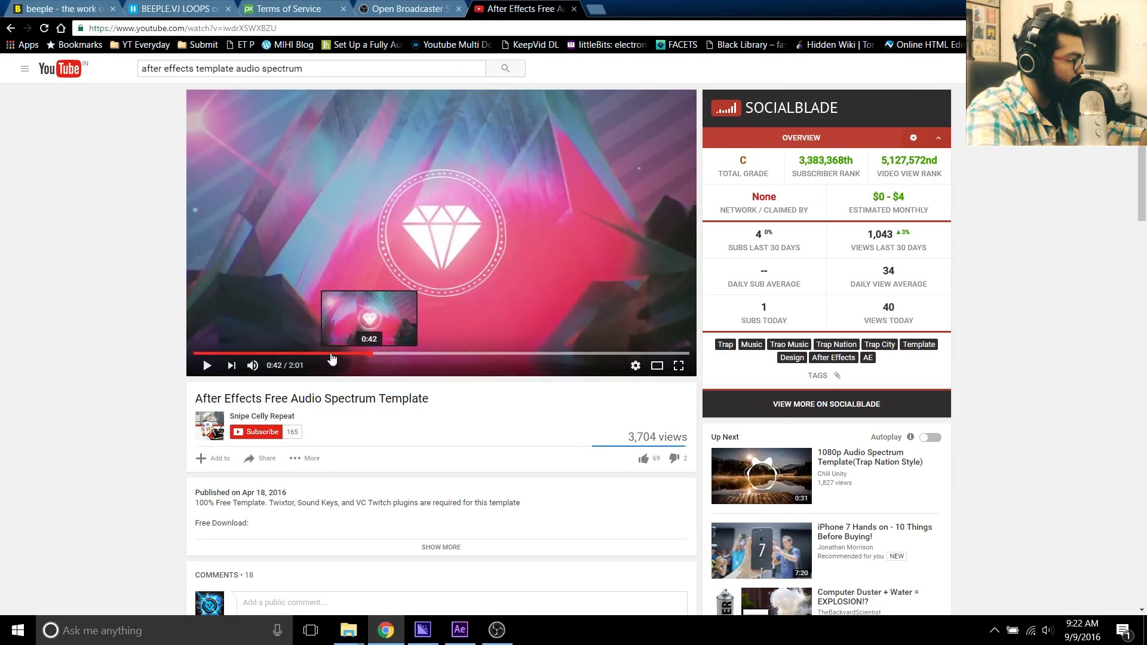
{"action": "left_click", "coordinate": [312, 354]}
{"action": "left_click", "coordinate": [324, 355]}
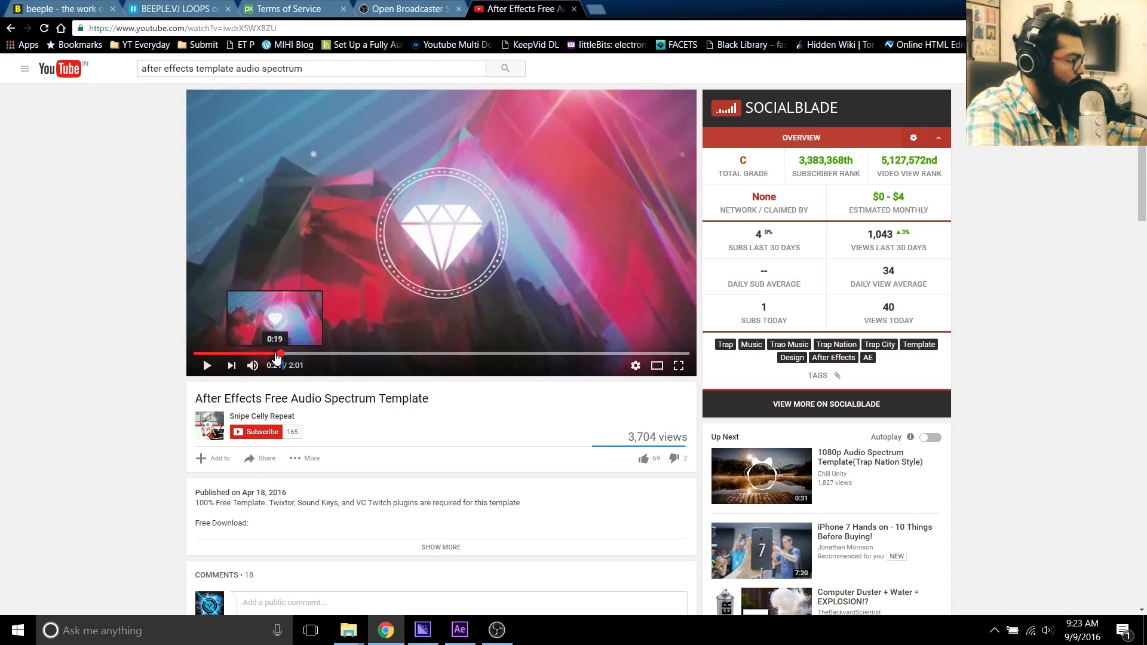
{"action": "left_click", "coordinate": [336, 355]}
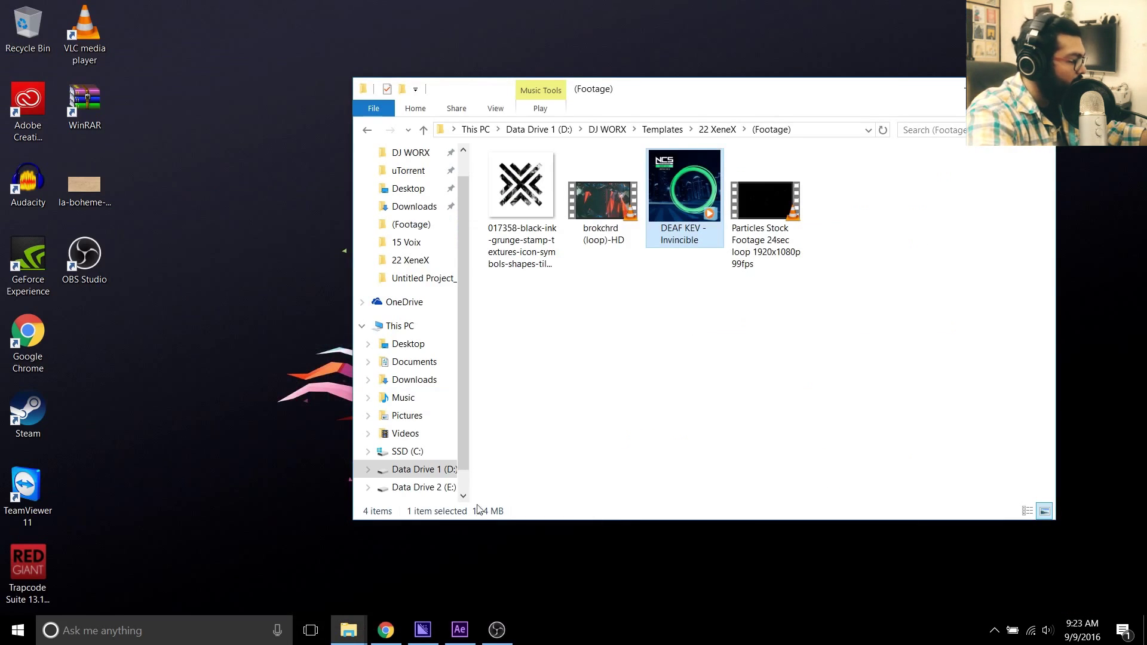
Step: Switch back to After Effects and activate the Ellipse tool
{"action": "left_click", "coordinate": [459, 630]}
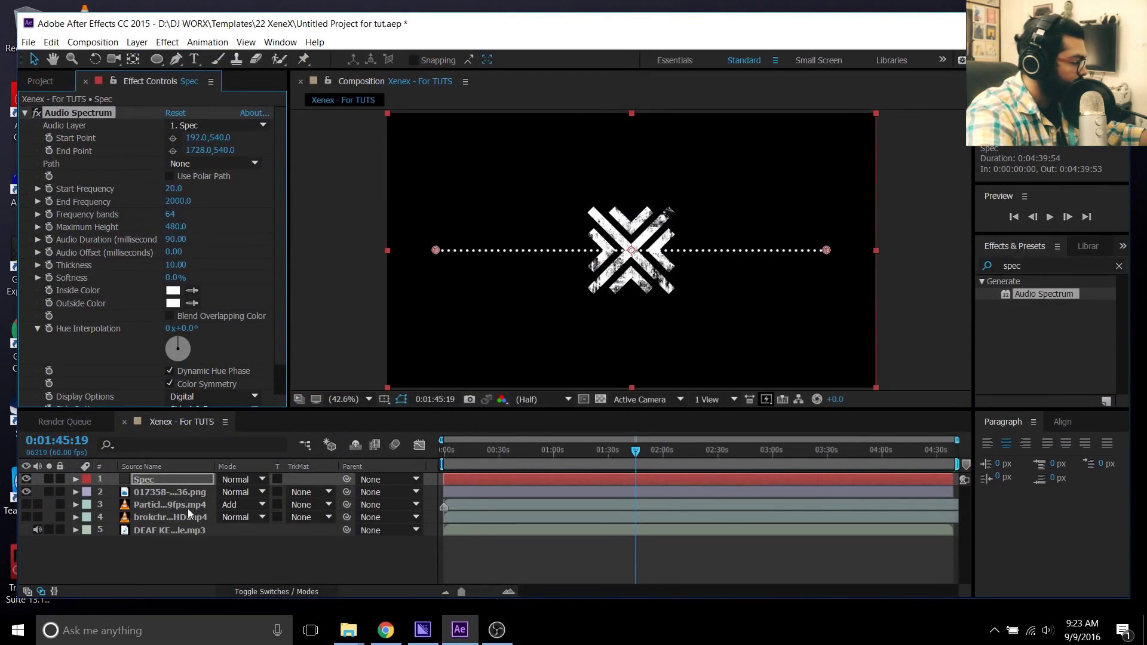
{"action": "left_click", "coordinate": [159, 58]}
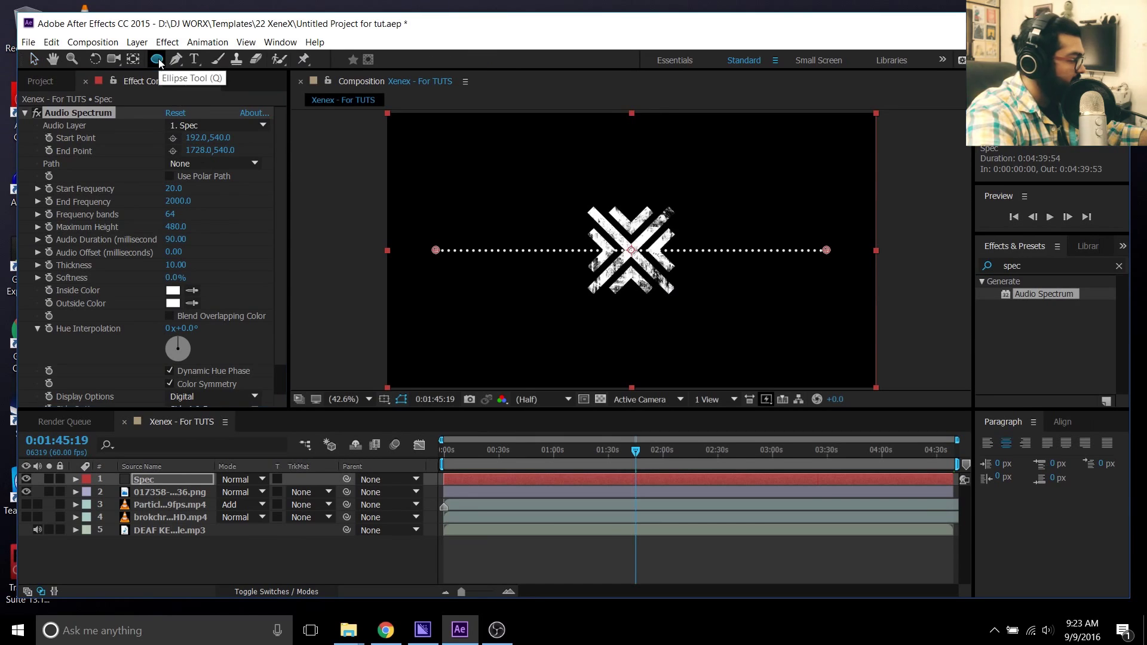
{"action": "left_click", "coordinate": [197, 91]}
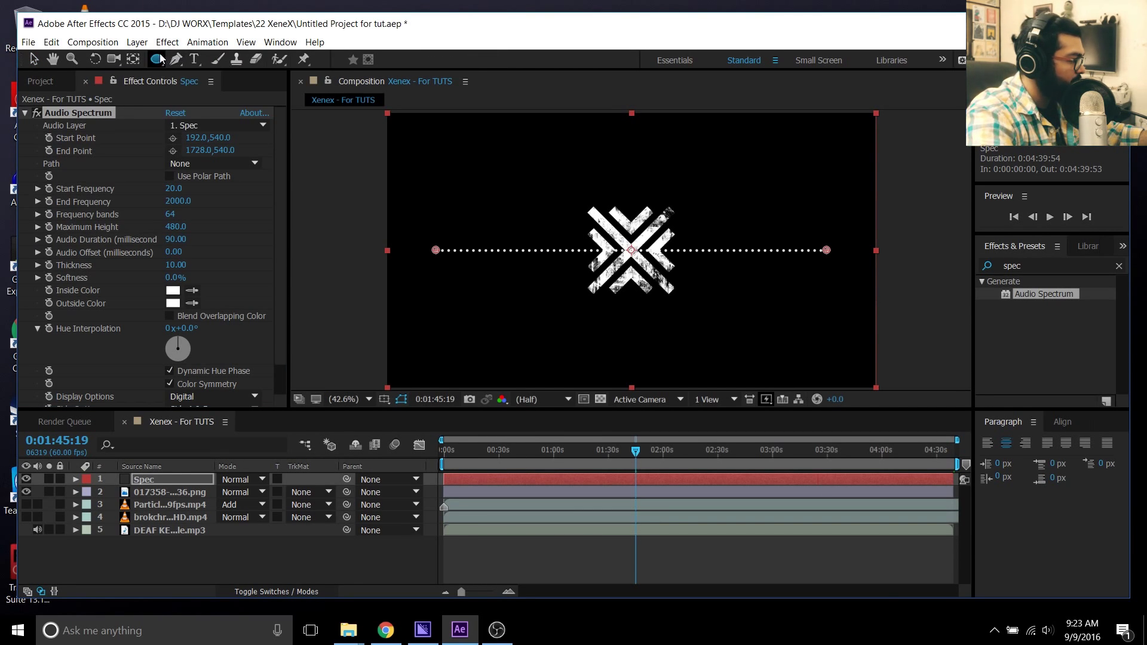
{"action": "left_click", "coordinate": [158, 59]}
{"action": "left_click", "coordinate": [192, 71]}
{"action": "left_click", "coordinate": [159, 59]}
{"action": "left_click", "coordinate": [201, 91]}
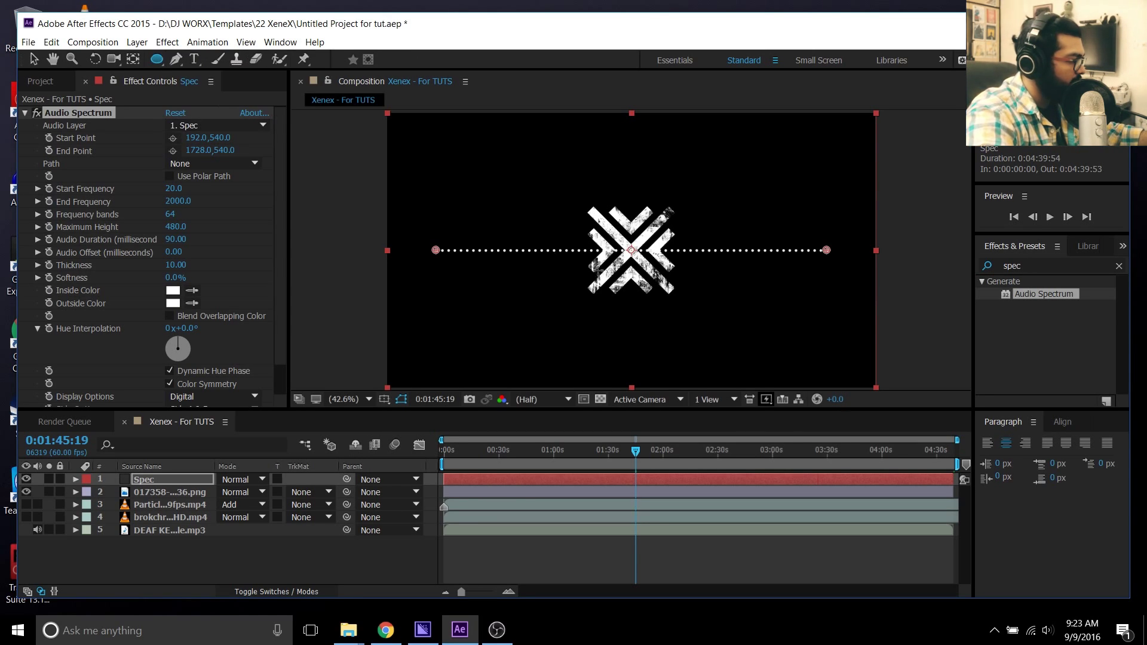
Step: Draw a circular mask on the Spec layer, about 580 px in diameter, centered on the composition around the logo
{"action": "left_click", "coordinate": [149, 484]}
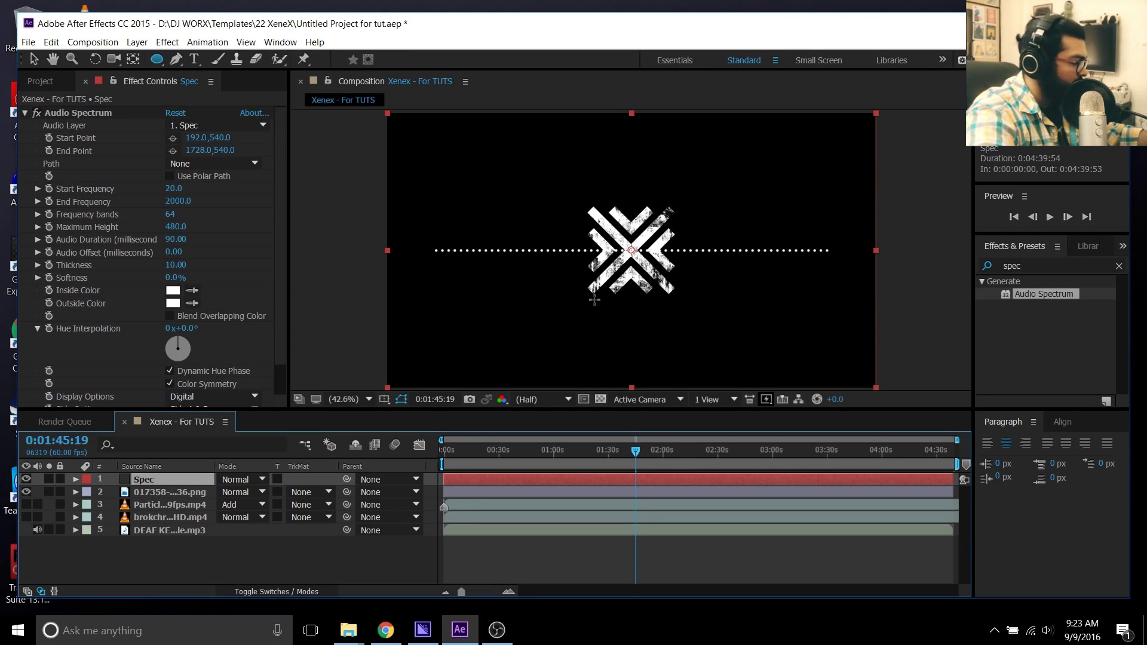
{"action": "left_click", "coordinate": [632, 250]}
{"action": "mouse_move", "coordinate": [632, 250]}
{"action": "left_mouse_down"}
{"action": "mouse_move", "coordinate": [748, 361]}
{"action": "mouse_move", "coordinate": [707, 300]}
{"action": "left_mouse_up"}
{"action": "key", "text": "ctrl"}
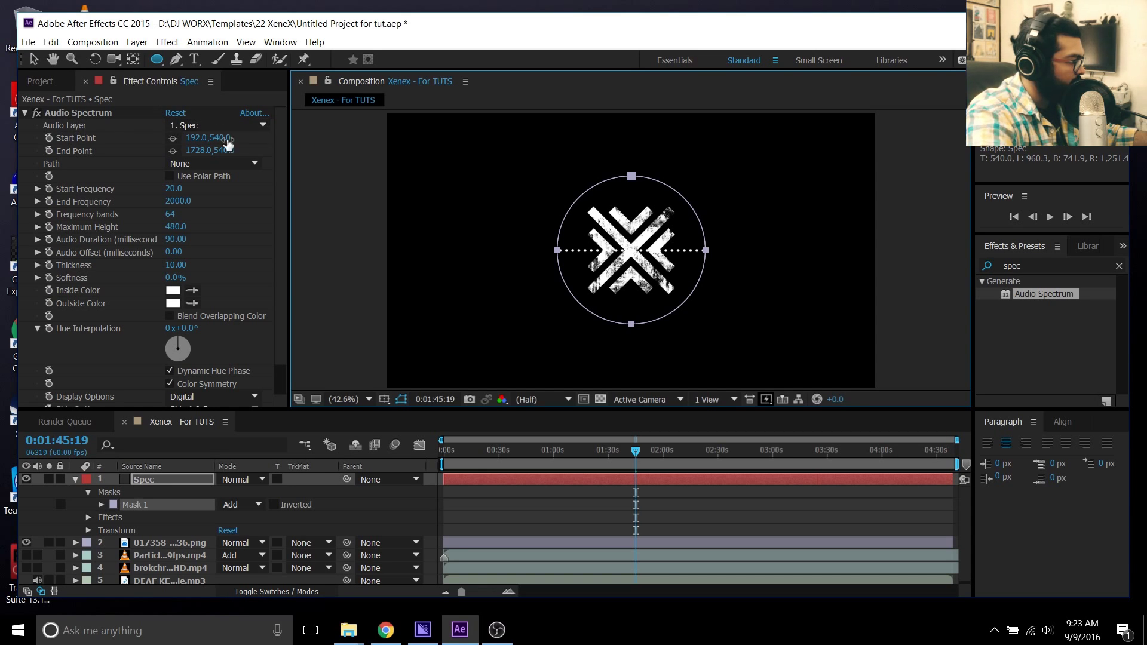
Step: Set the Audio Spectrum's Audio Layer to DEAF KEV - Invincible.mp3 and its Path to Mask 1
{"action": "left_click", "coordinate": [217, 127]}
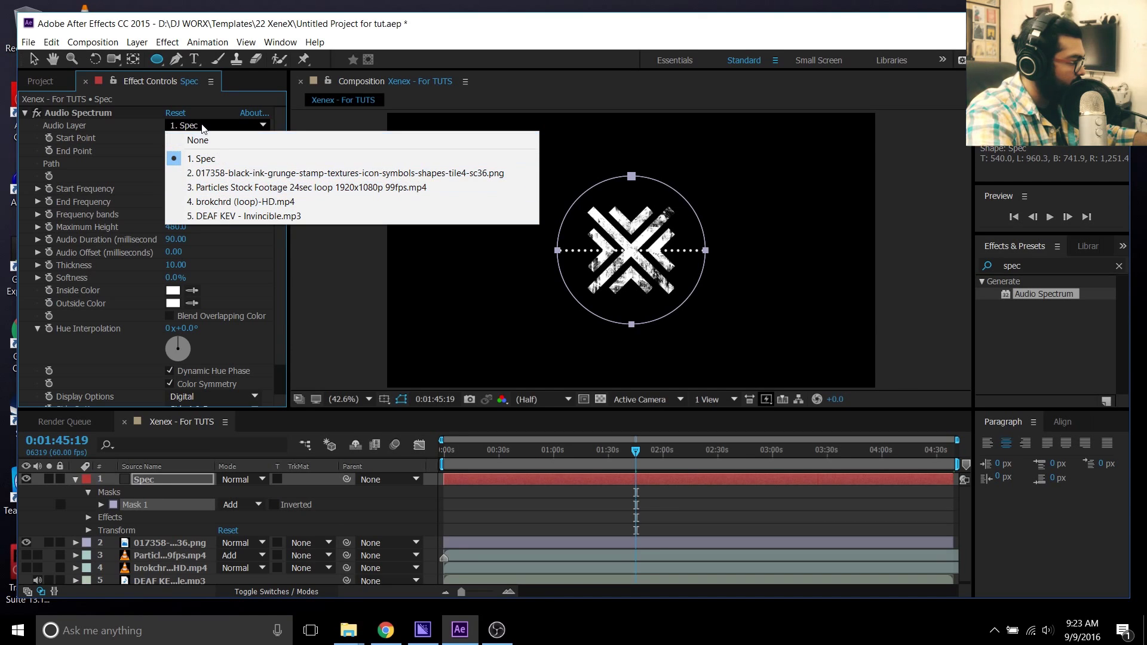
{"action": "left_click", "coordinate": [229, 216]}
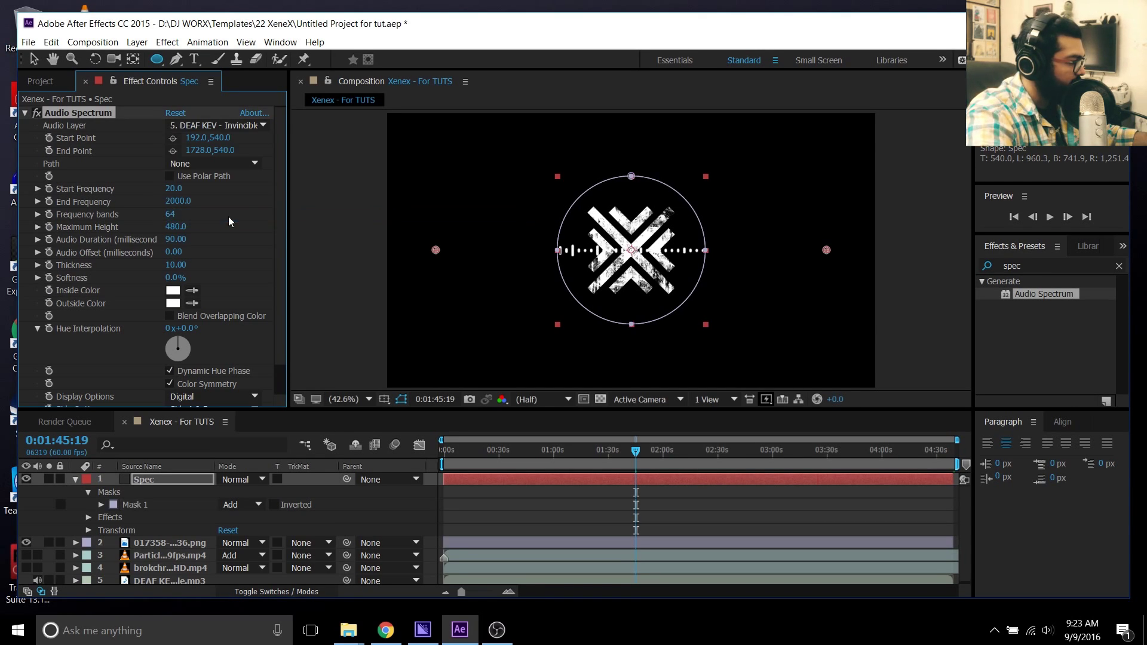
{"action": "left_click", "coordinate": [197, 169]}
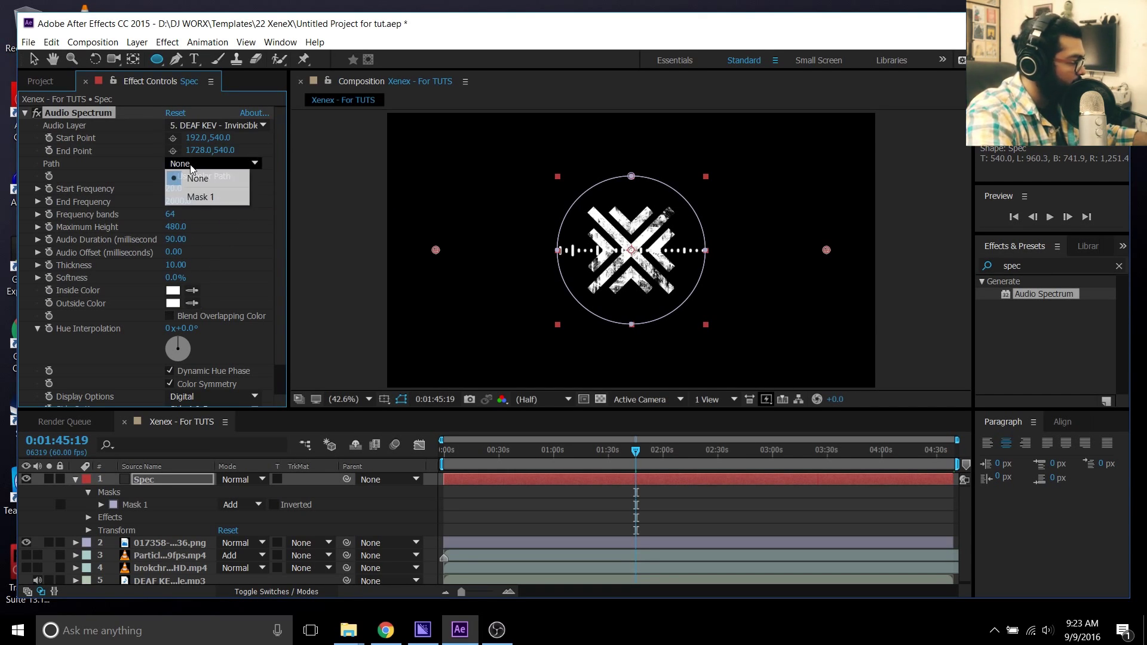
{"action": "left_click", "coordinate": [197, 193]}
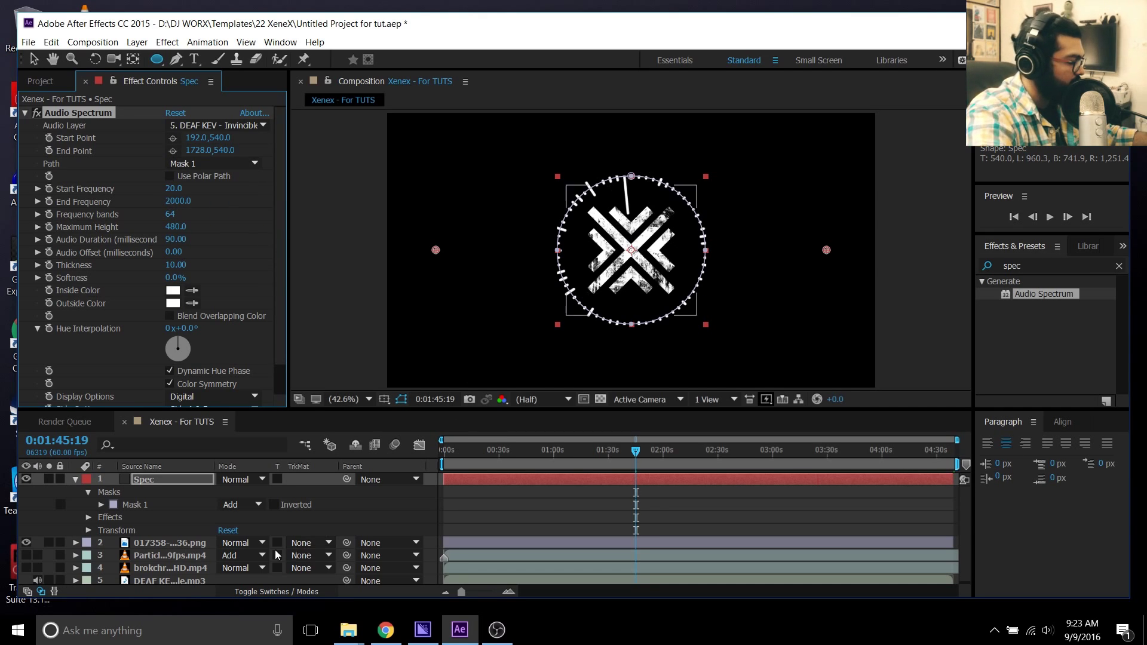
Step: Activate the Selection tool and set the Audio Spectrum's Side Options to Side A after trying Side B
{"action": "scroll", "coordinate": [279, 305], "scroll_direction": "down", "scroll_amount": 1}
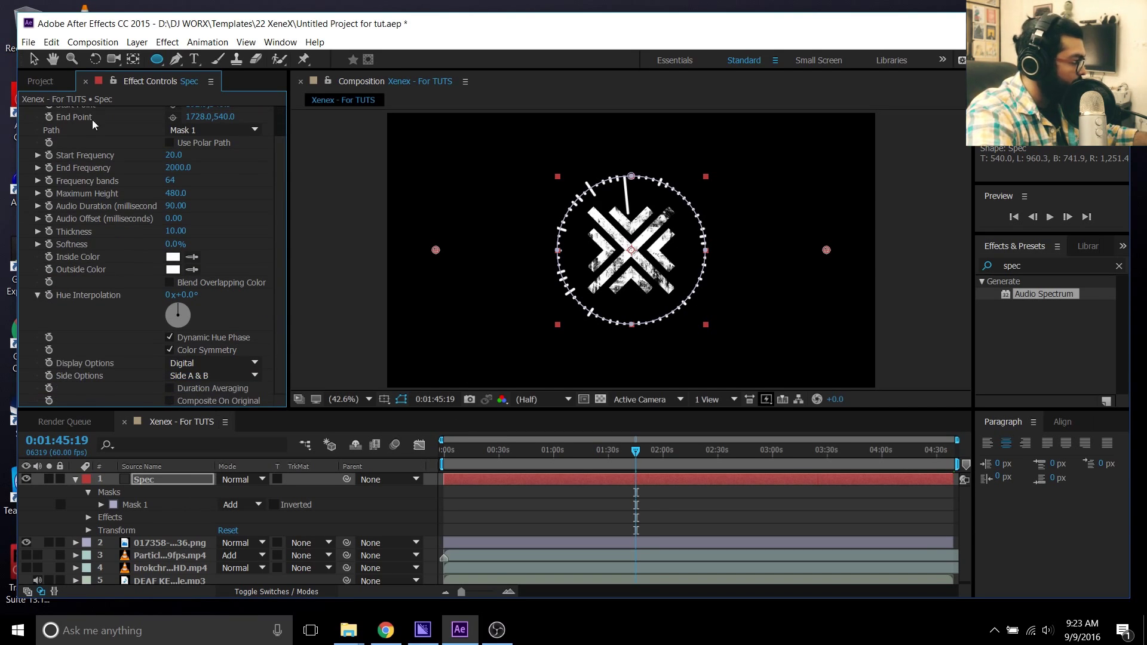
{"action": "left_click", "coordinate": [33, 60]}
{"action": "left_click", "coordinate": [199, 364]}
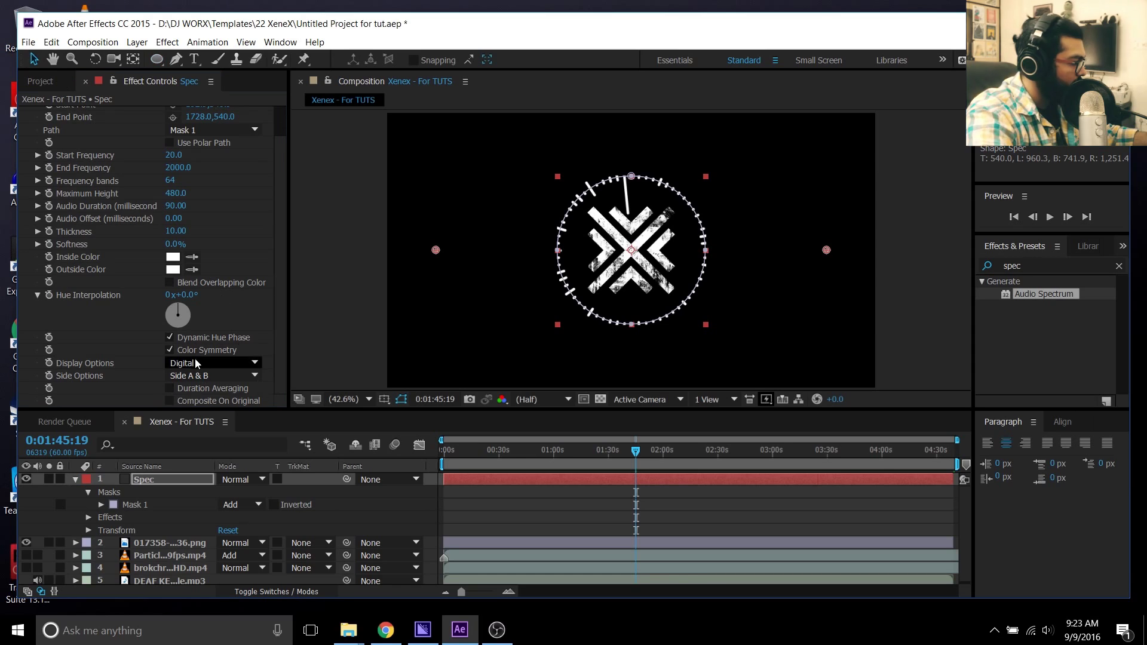
{"action": "left_click", "coordinate": [139, 370]}
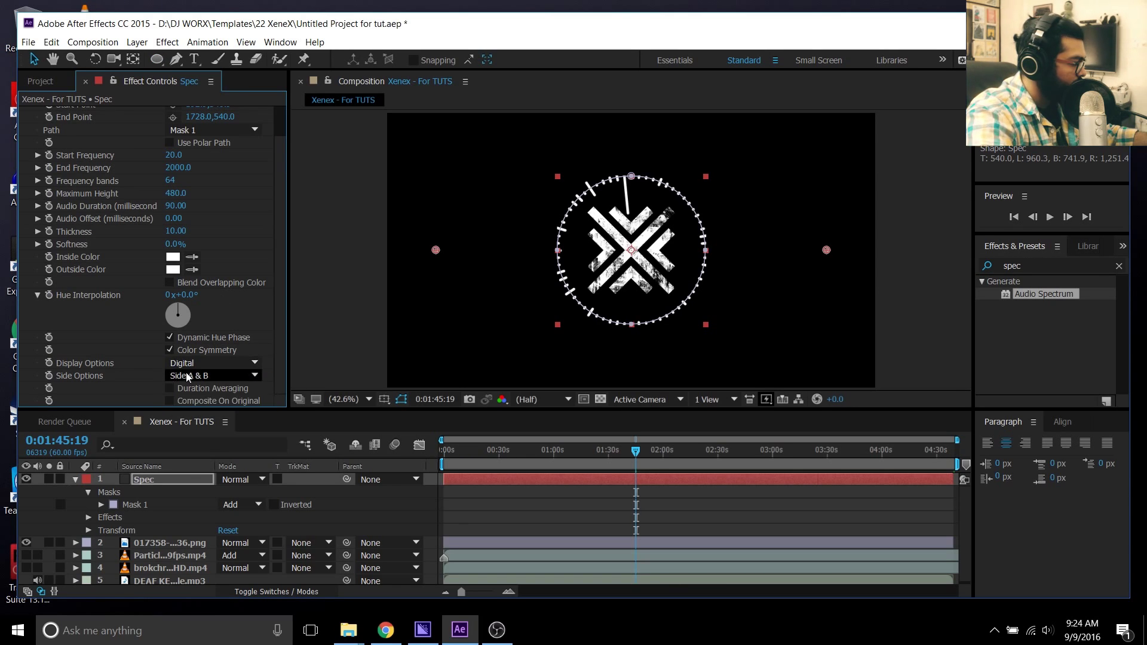
{"action": "left_click", "coordinate": [194, 378]}
{"action": "left_click", "coordinate": [200, 404]}
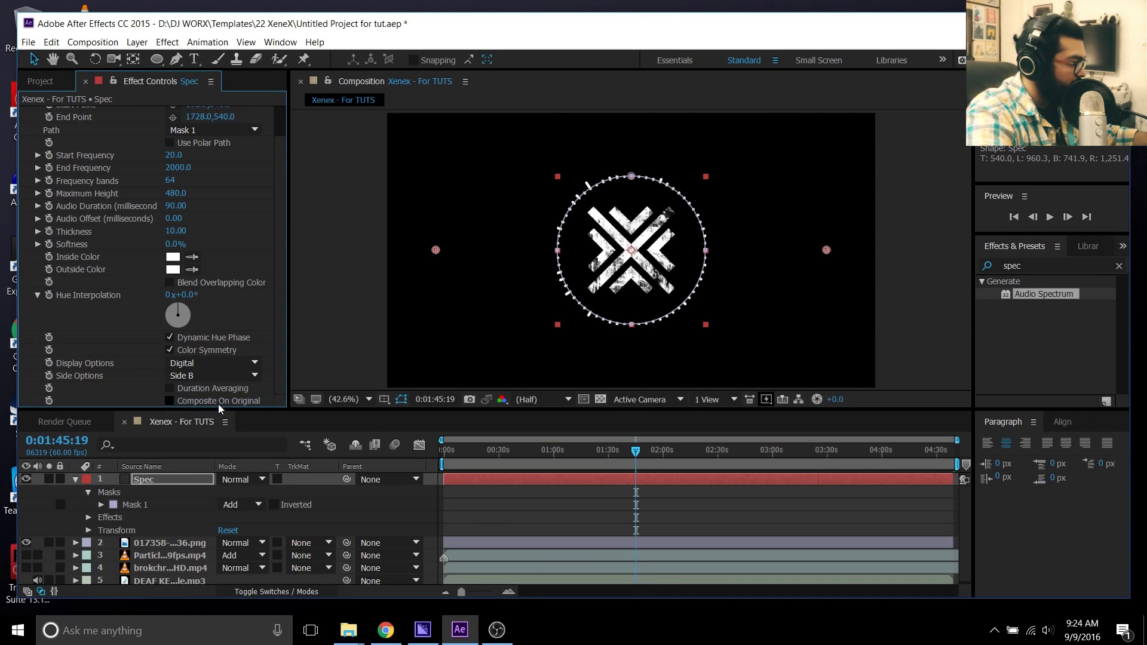
{"action": "left_click", "coordinate": [205, 380]}
{"action": "left_click", "coordinate": [197, 388]}
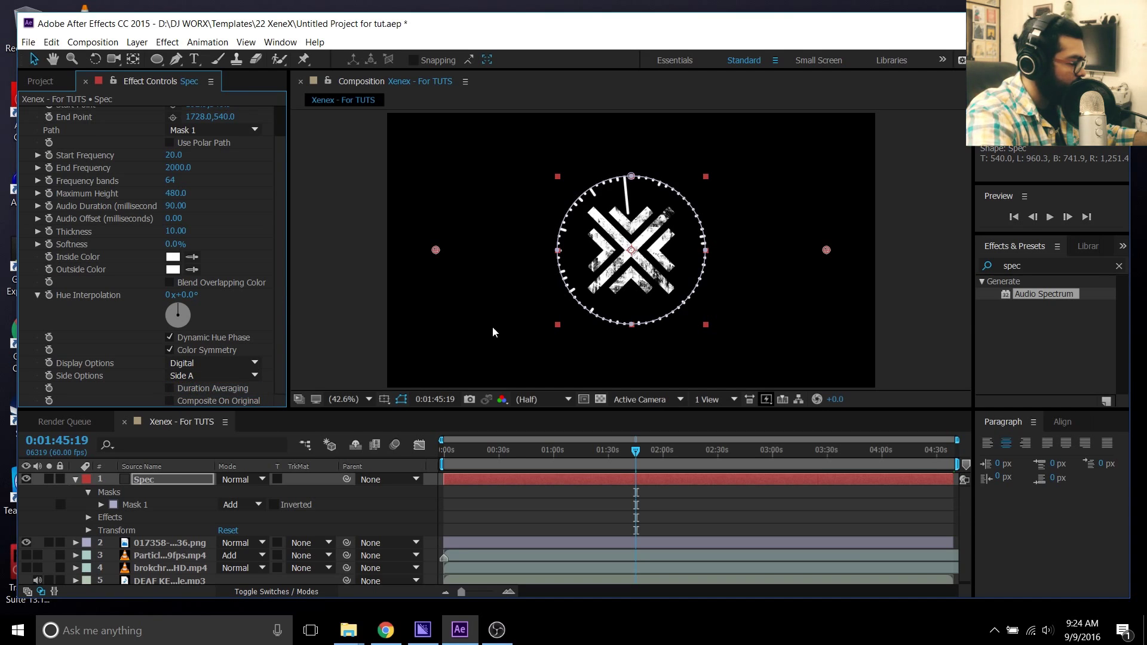
Step: Set the Audio Spectrum's End Frequency to 400 and keep its Display Options at Digital
{"action": "type", "text": "400"}
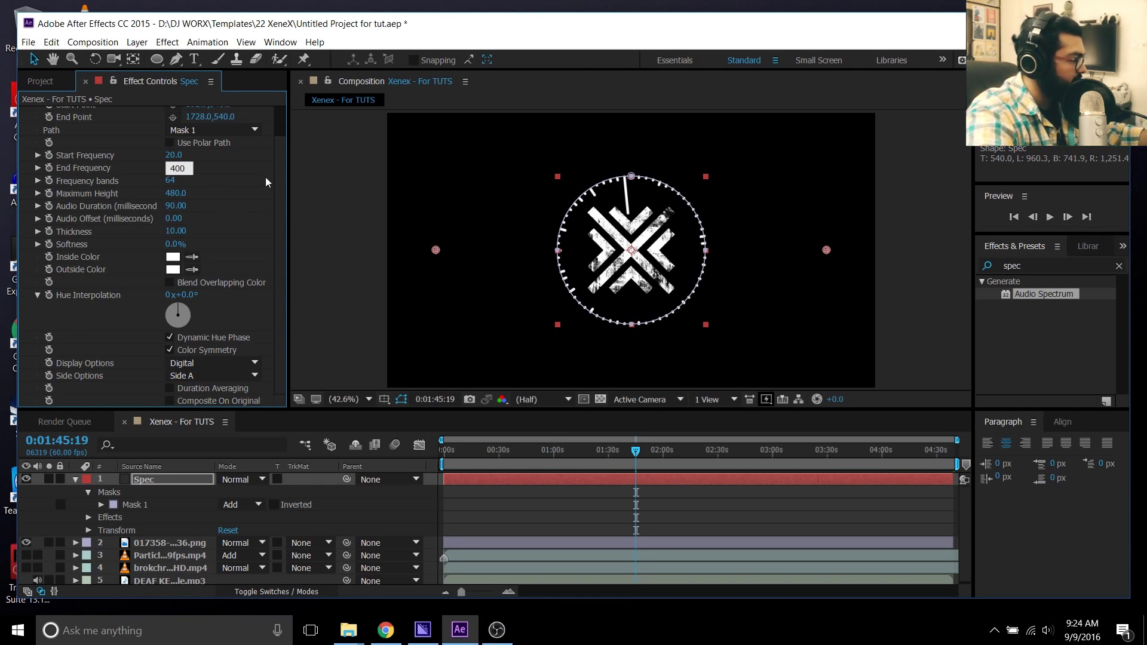
{"action": "key", "text": "Return"}
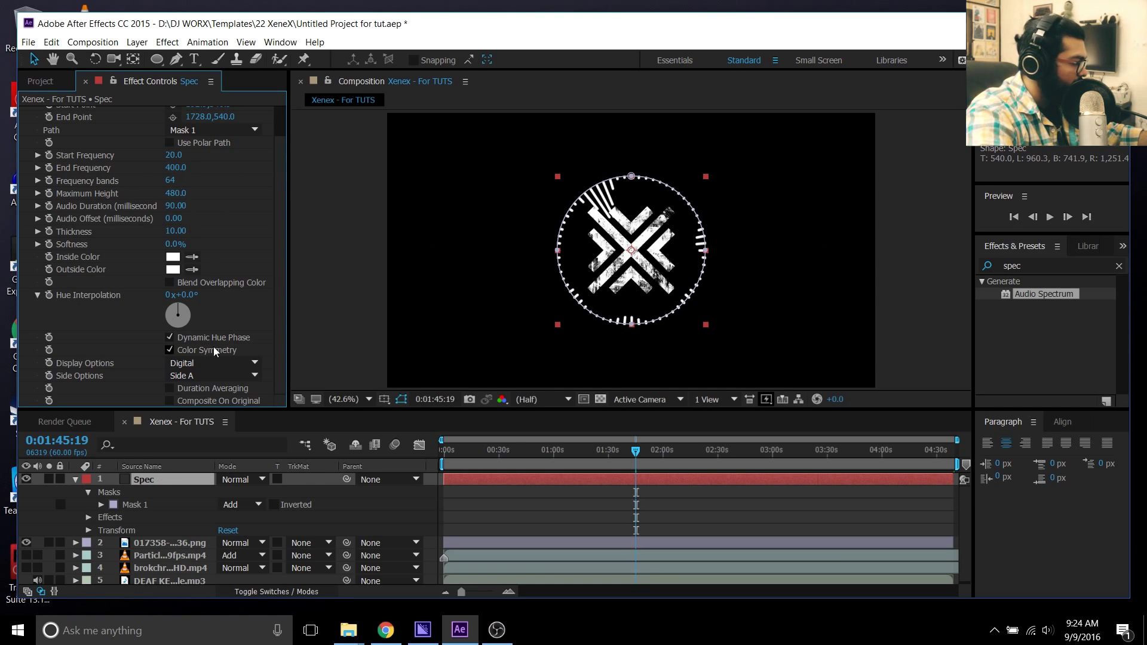
{"action": "left_click", "coordinate": [197, 363]}
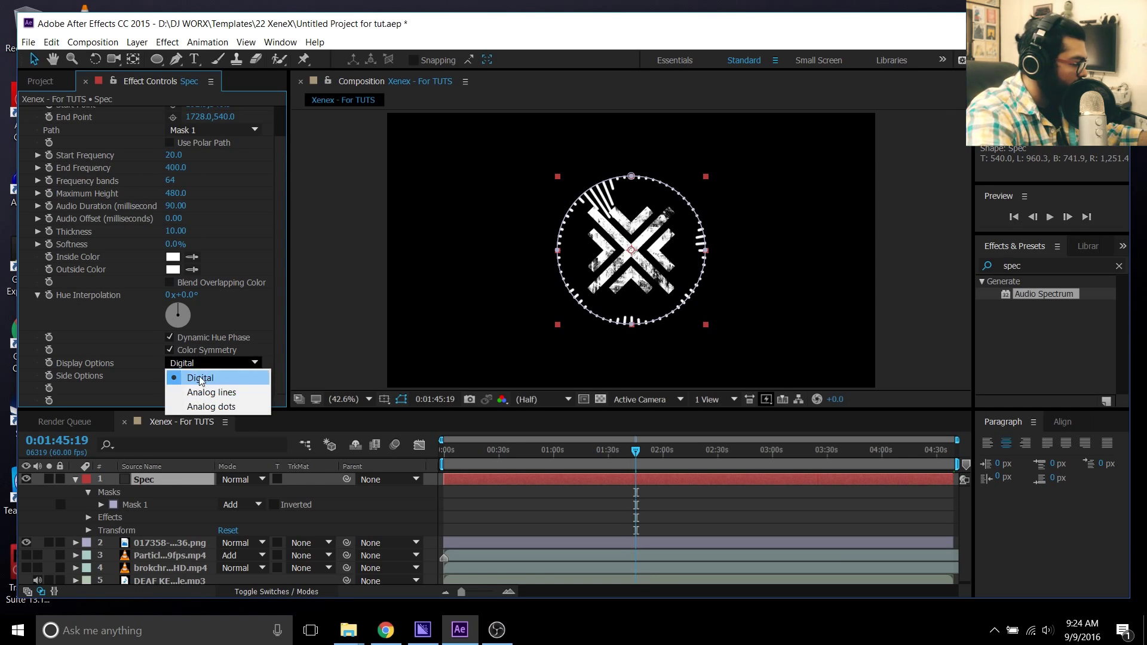
{"action": "left_click", "coordinate": [200, 378]}
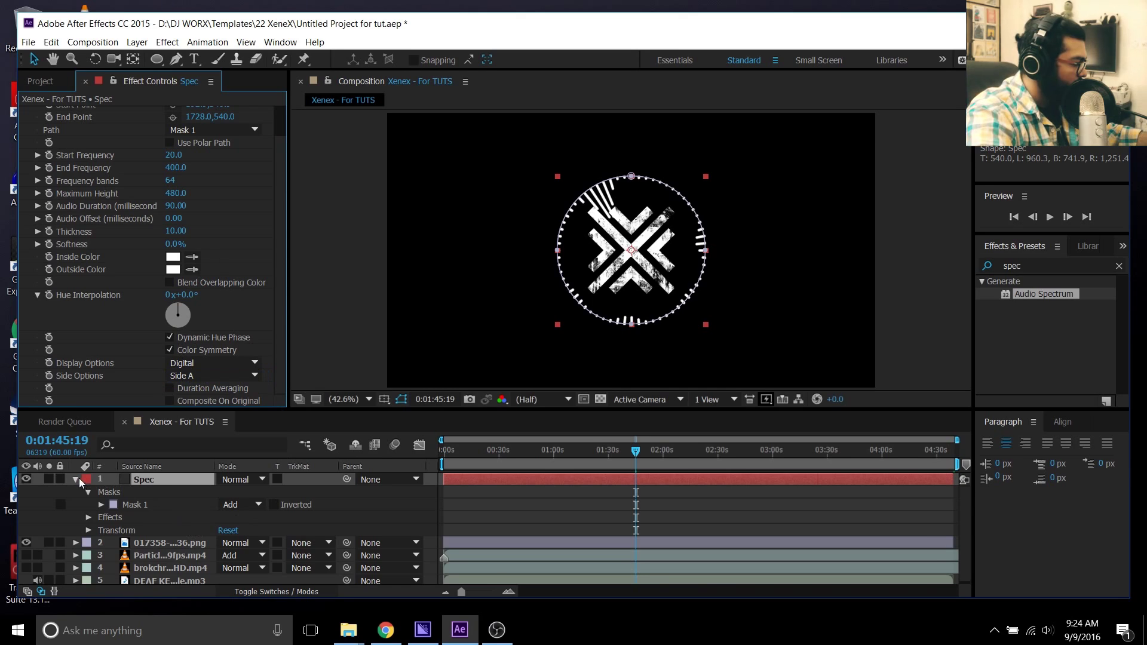
Step: Duplicate the Spec layer, select the lower copy and hide the upper one
{"action": "left_click", "coordinate": [76, 478]}
{"action": "left_click", "coordinate": [152, 478]}
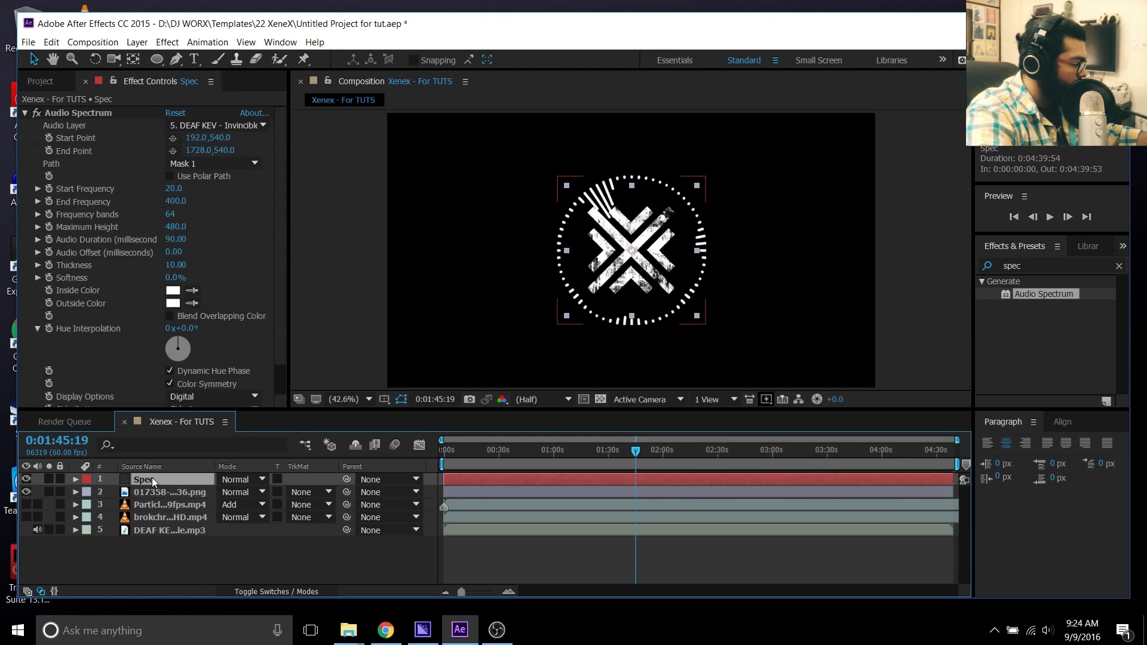
{"action": "key", "text": "ctrl+d"}
{"action": "left_click", "coordinate": [160, 496]}
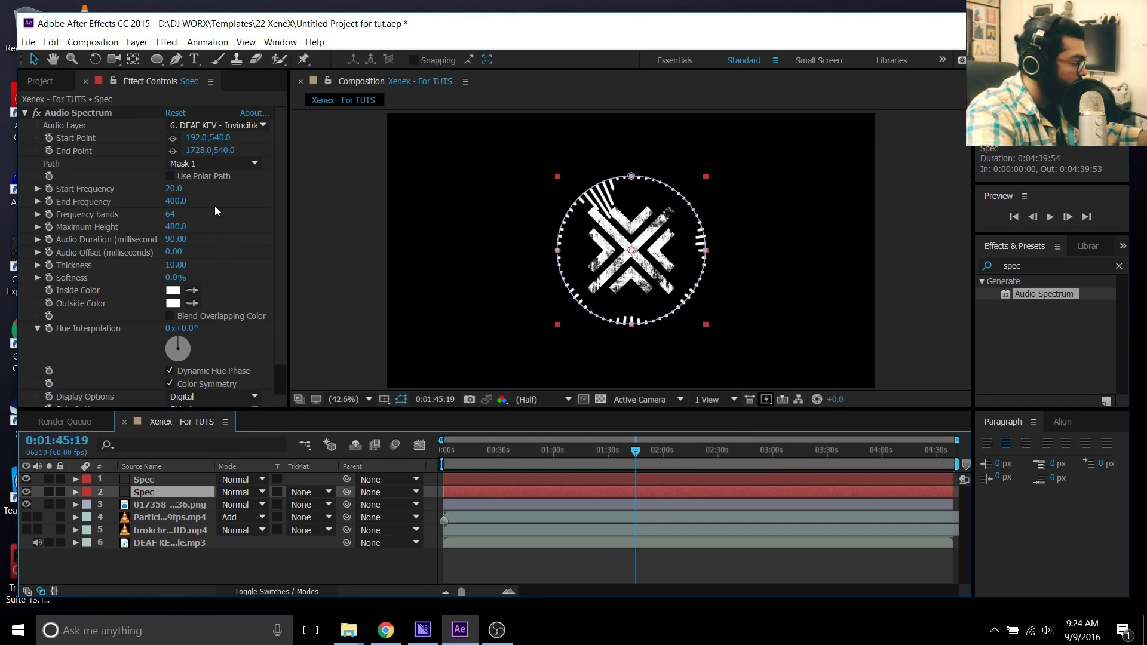
{"action": "left_click", "coordinate": [26, 479]}
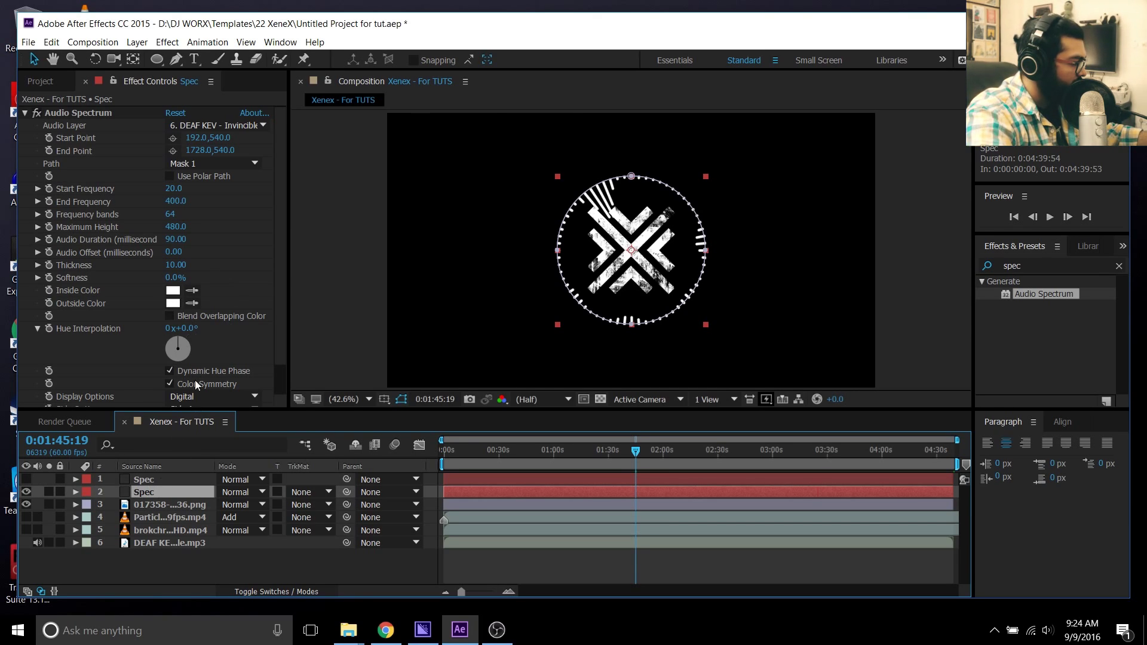
Step: Try multiplying the lower Spec layer's Frequency bands by 100
{"action": "left_click", "coordinate": [172, 216]}
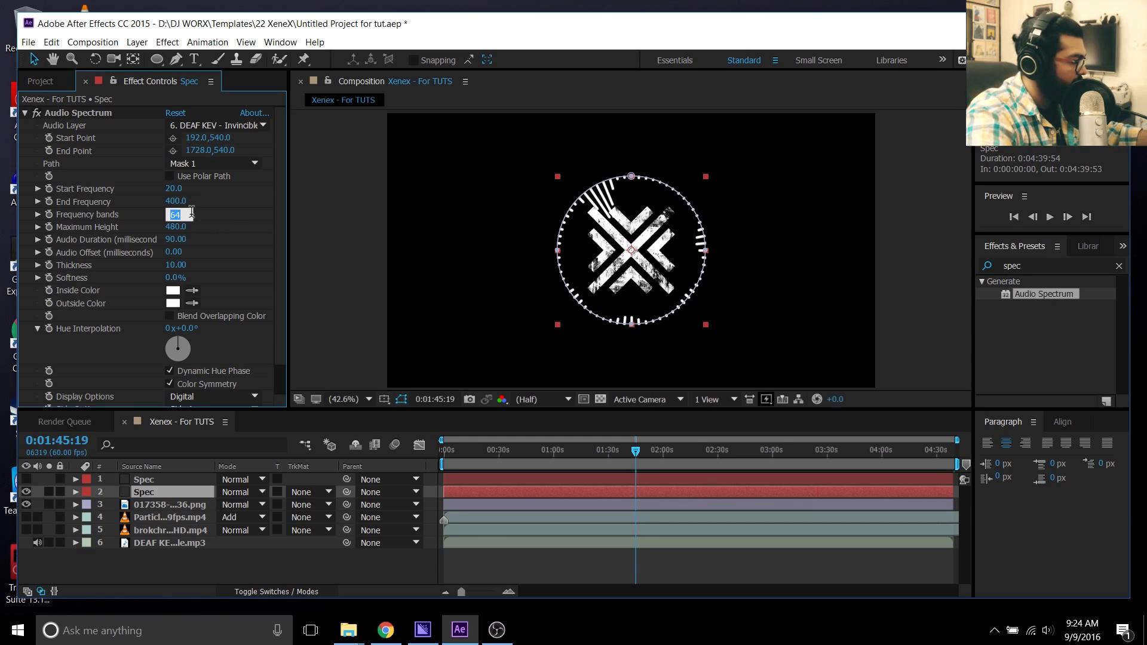
{"action": "left_click", "coordinate": [188, 213]}
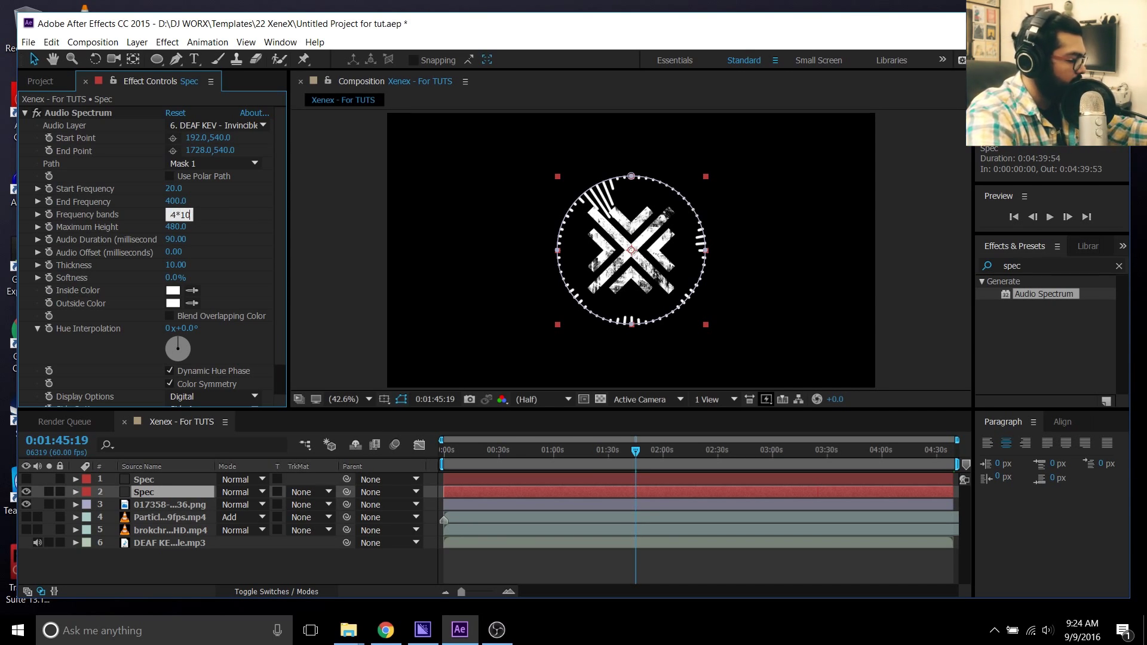
{"action": "type", "text": "*100"}
{"action": "key", "text": "Return"}
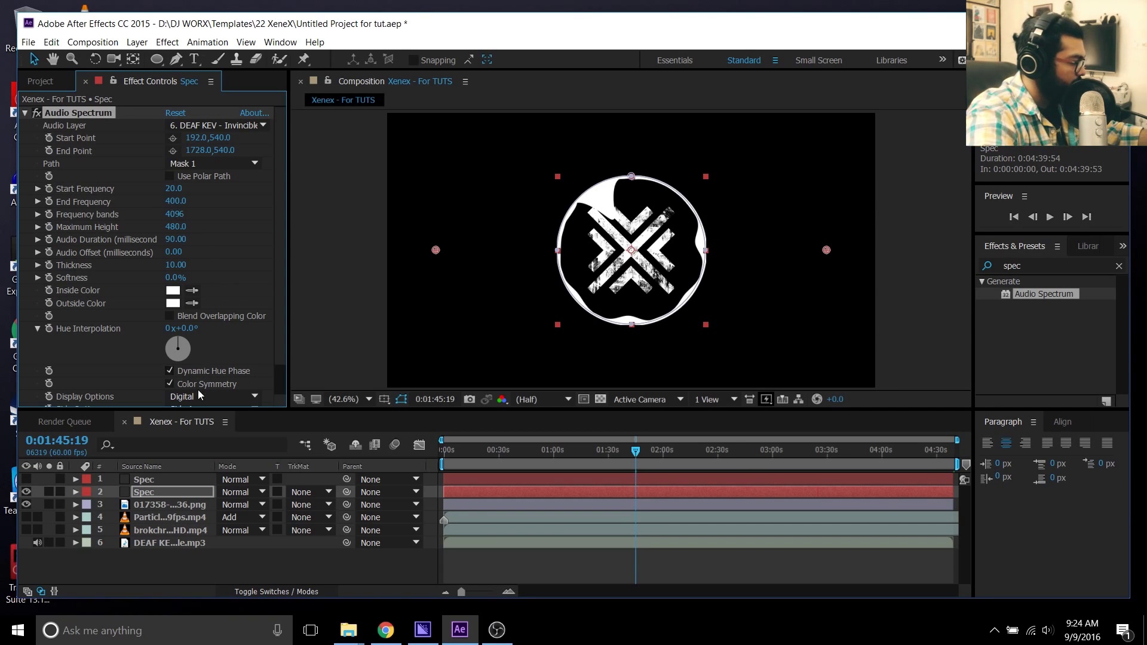
Step: Divide the lower Spec layer's Frequency bands value by 100
{"action": "left_click", "coordinate": [178, 214]}
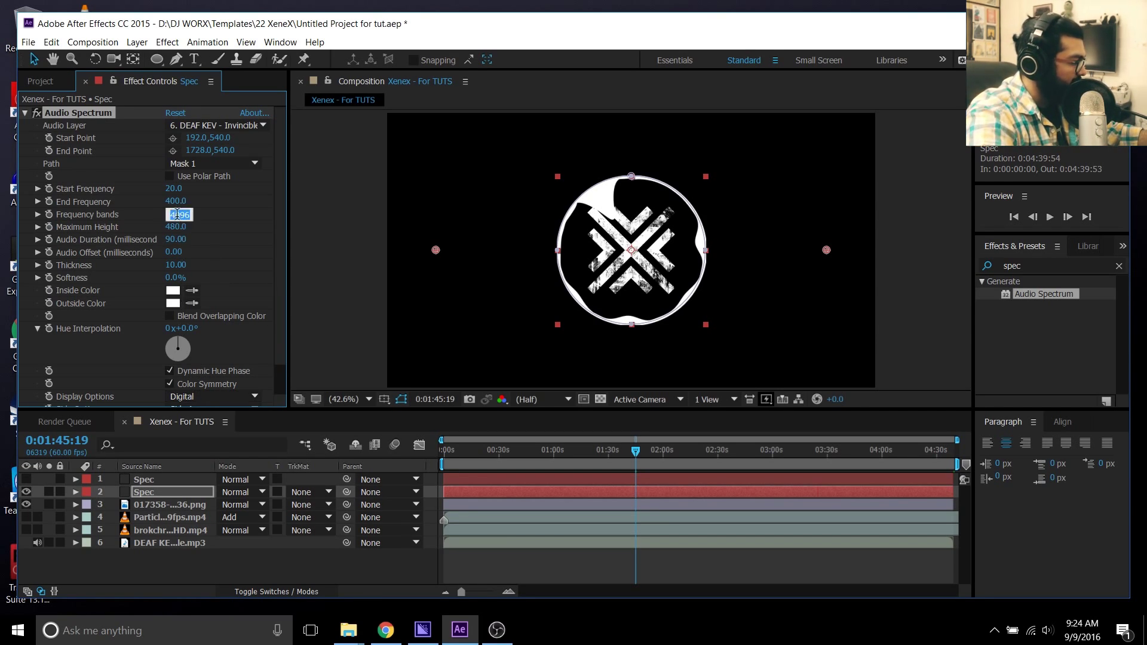
{"action": "left_click", "coordinate": [191, 215]}
{"action": "type", "text": "/"}
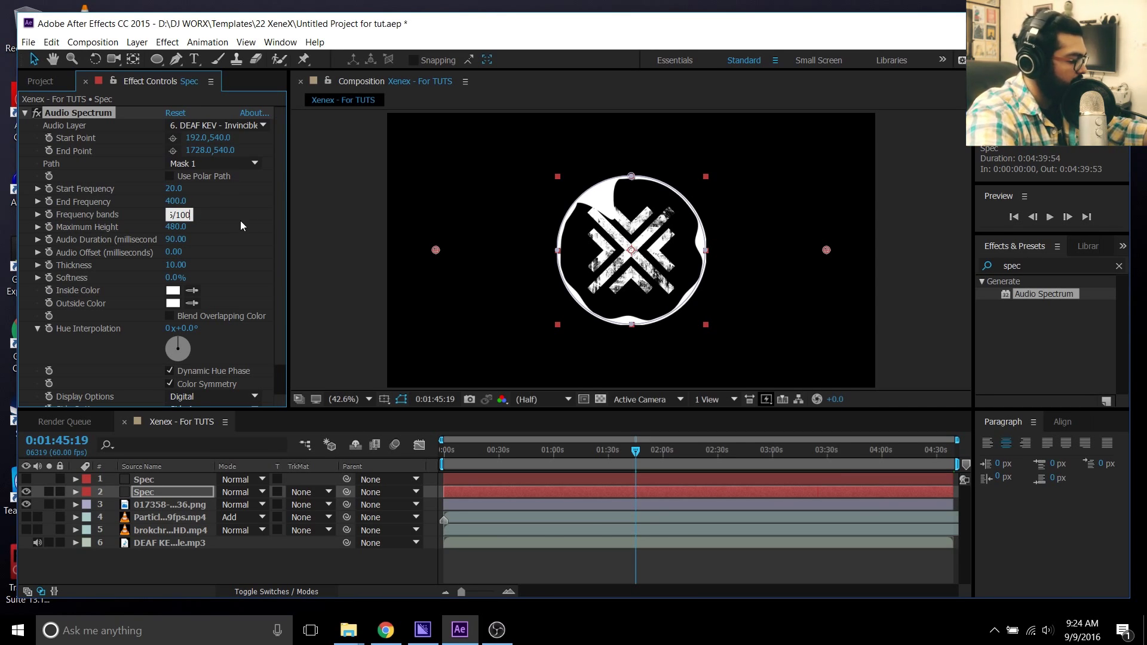
{"action": "type", "text": "100"}
{"action": "key", "text": "Return"}
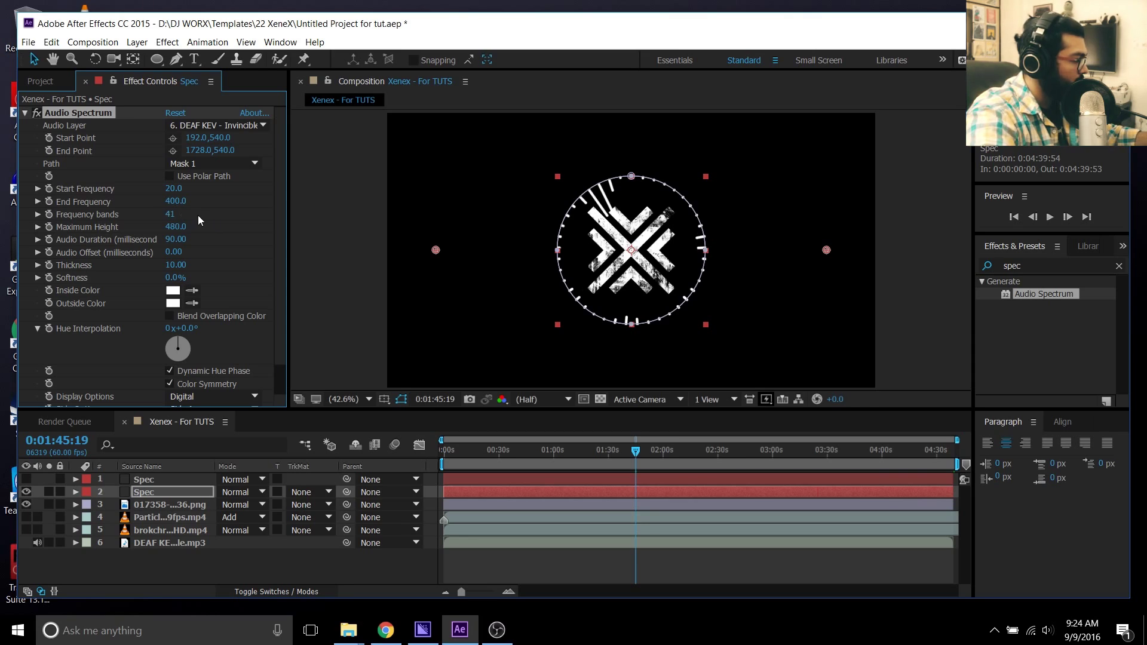
Step: Try 1340 Frequency bands on the lower Spec layer and undo the frequency band changes
{"action": "left_click", "coordinate": [171, 213]}
{"action": "type", "text": "1340"}
{"action": "key", "text": "Return"}
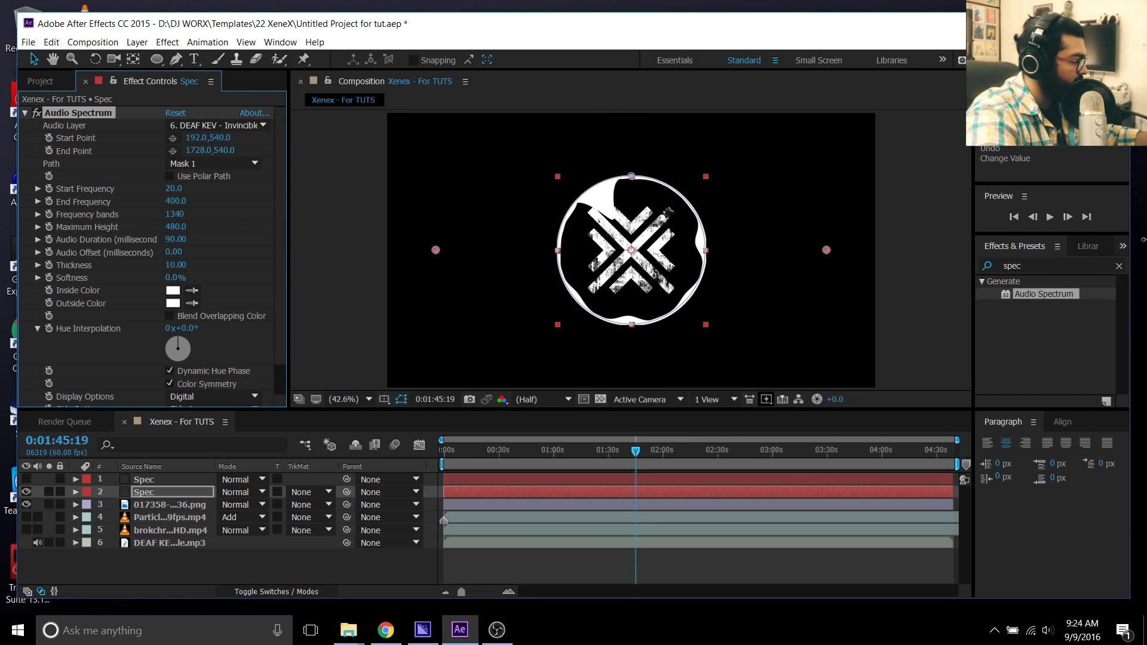
{"action": "key", "text": "ctrl+z"}
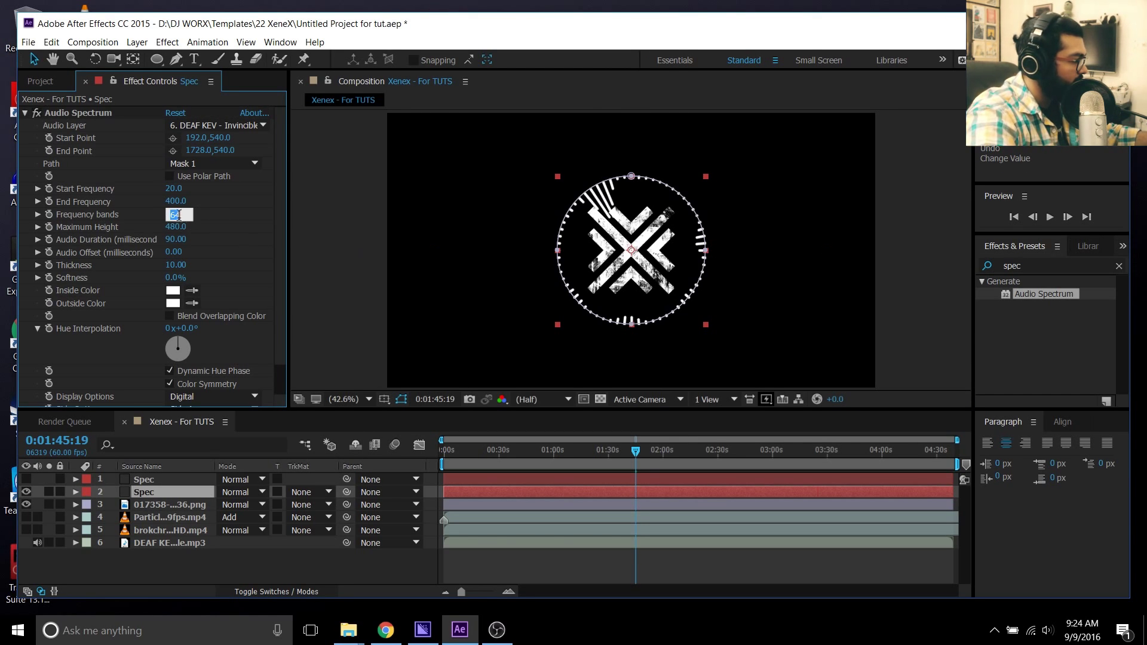
Step: Set the lower Spec layer's Frequency bands to 640 and double that value to 1280
{"action": "type", "text": "640"}
{"action": "key", "text": "Return"}
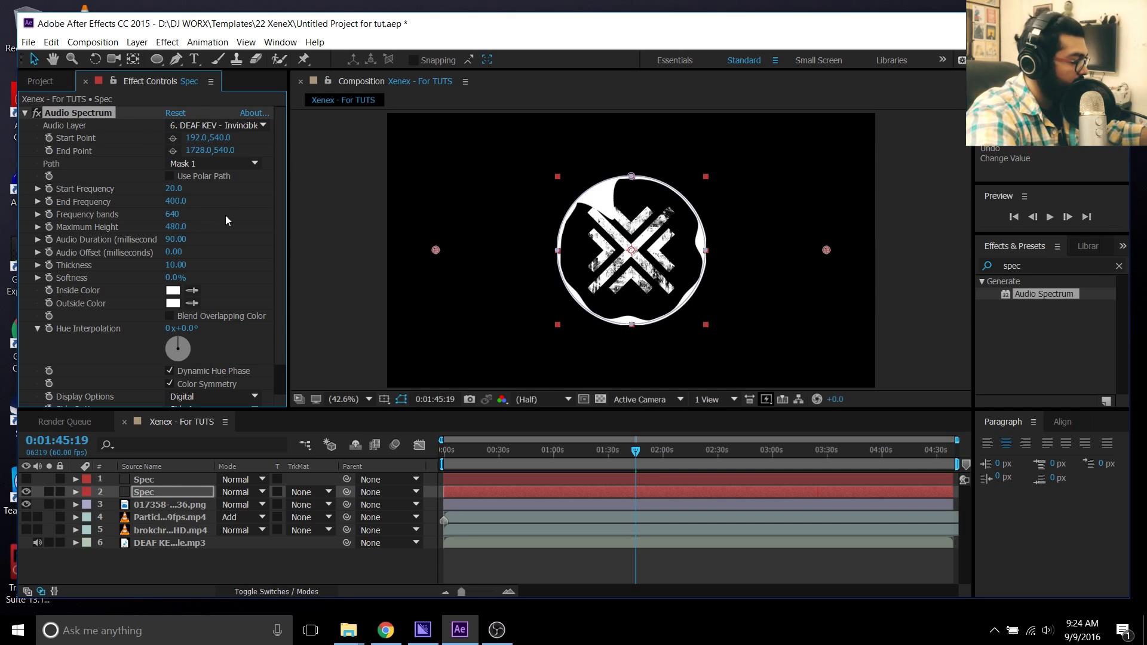
{"action": "left_click", "coordinate": [174, 214]}
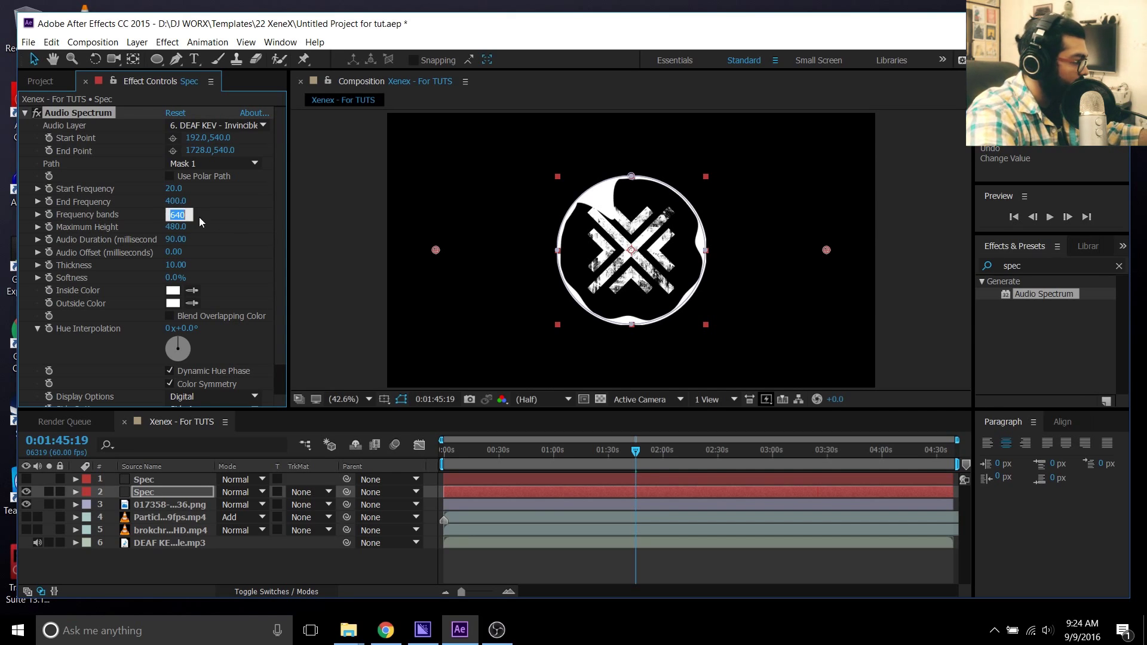
{"action": "left_click", "coordinate": [194, 214]}
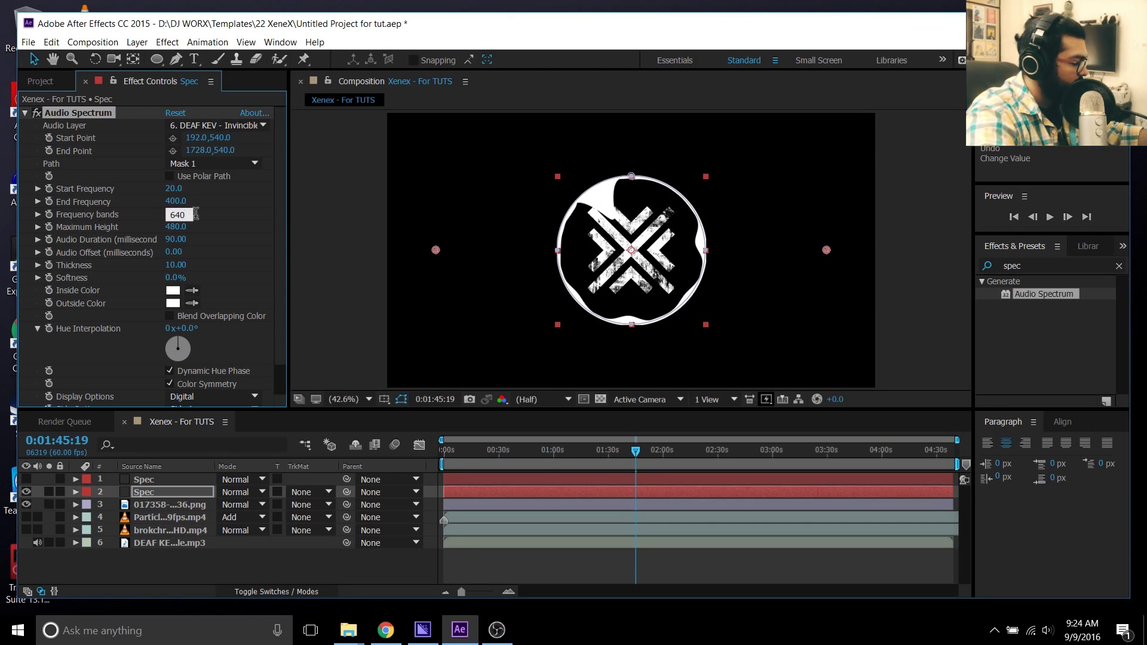
{"action": "type", "text": "*2"}
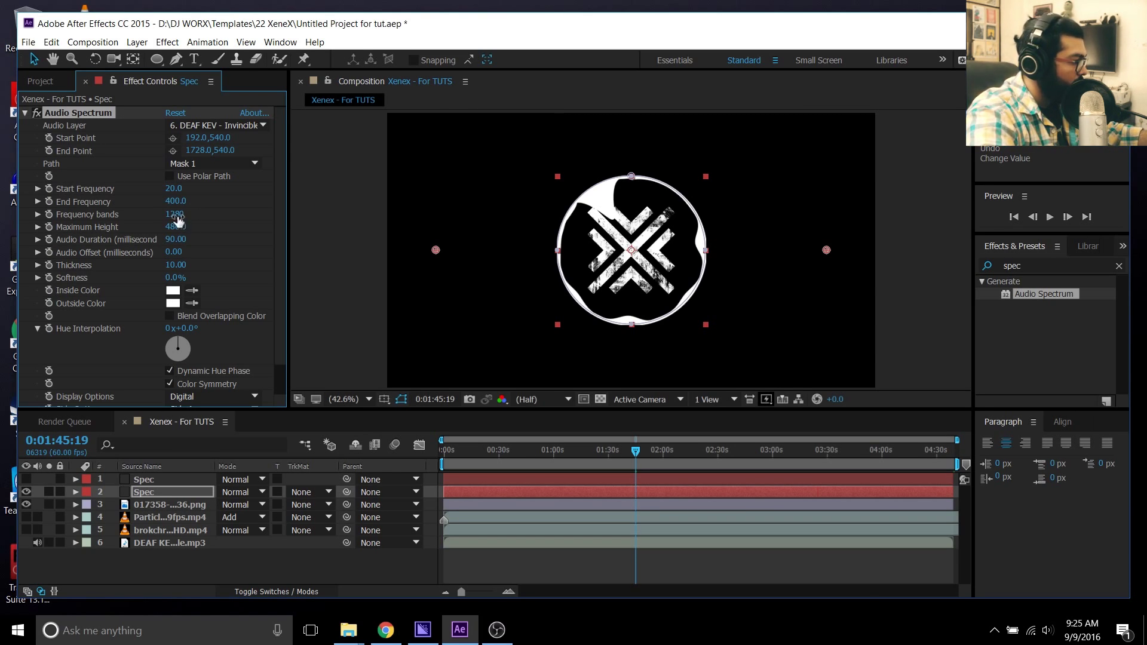
{"action": "key", "text": "Return"}
Step: Go to 0:00:32:47, examine the spectrum's edge up close and fit the composition back in the viewer
{"action": "left_click", "coordinate": [504, 448]}
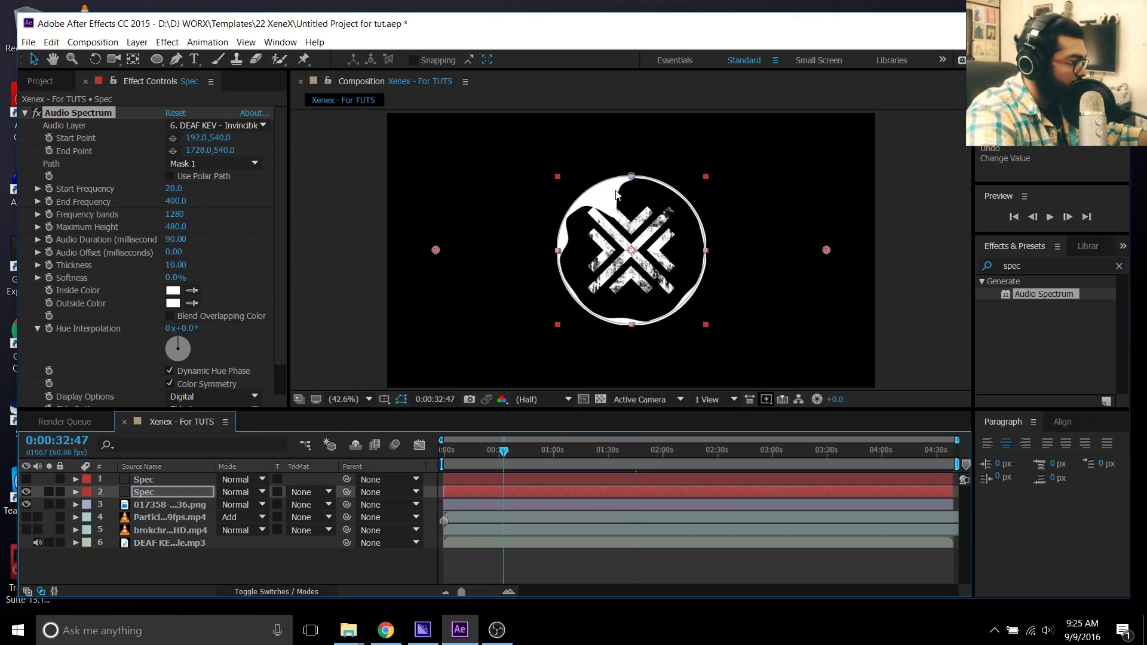
{"action": "scroll", "coordinate": [623, 189], "scroll_direction": "up", "scroll_amount": 5}
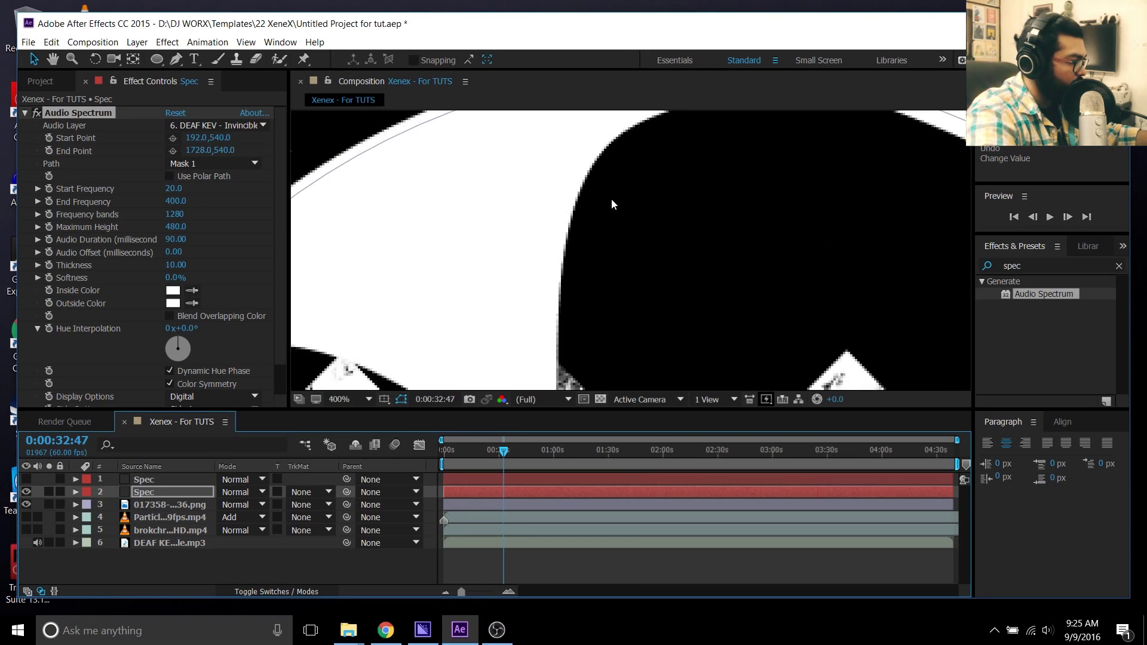
{"action": "scroll", "coordinate": [600, 161], "scroll_direction": "up", "scroll_amount": 2}
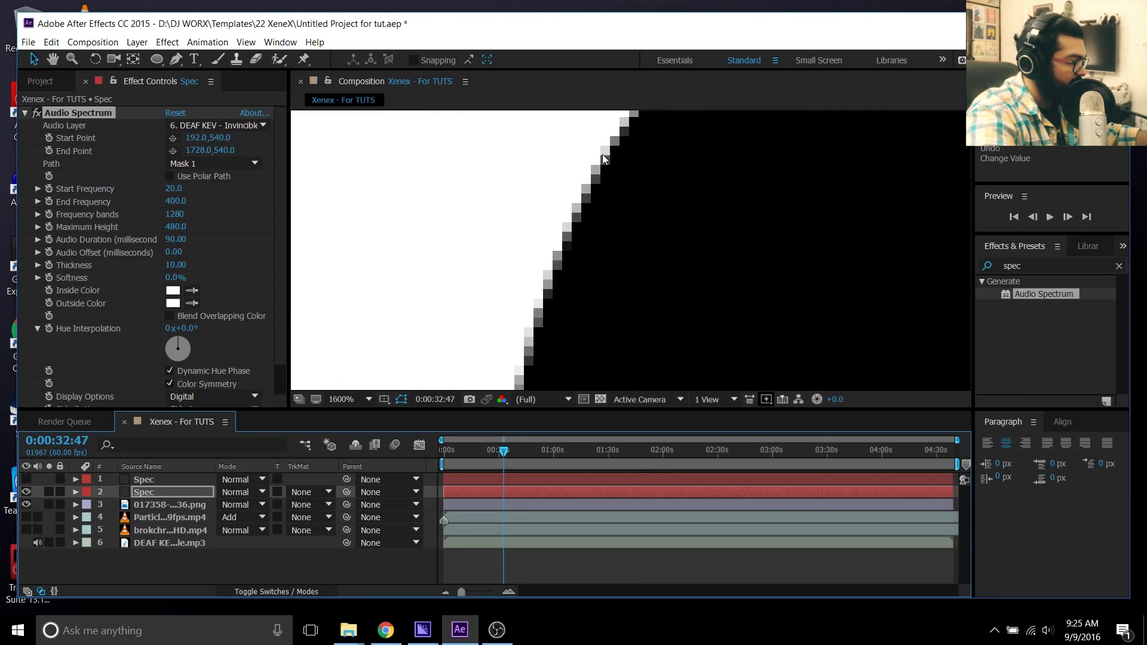
{"action": "scroll", "coordinate": [478, 294], "scroll_direction": "down", "scroll_amount": 2}
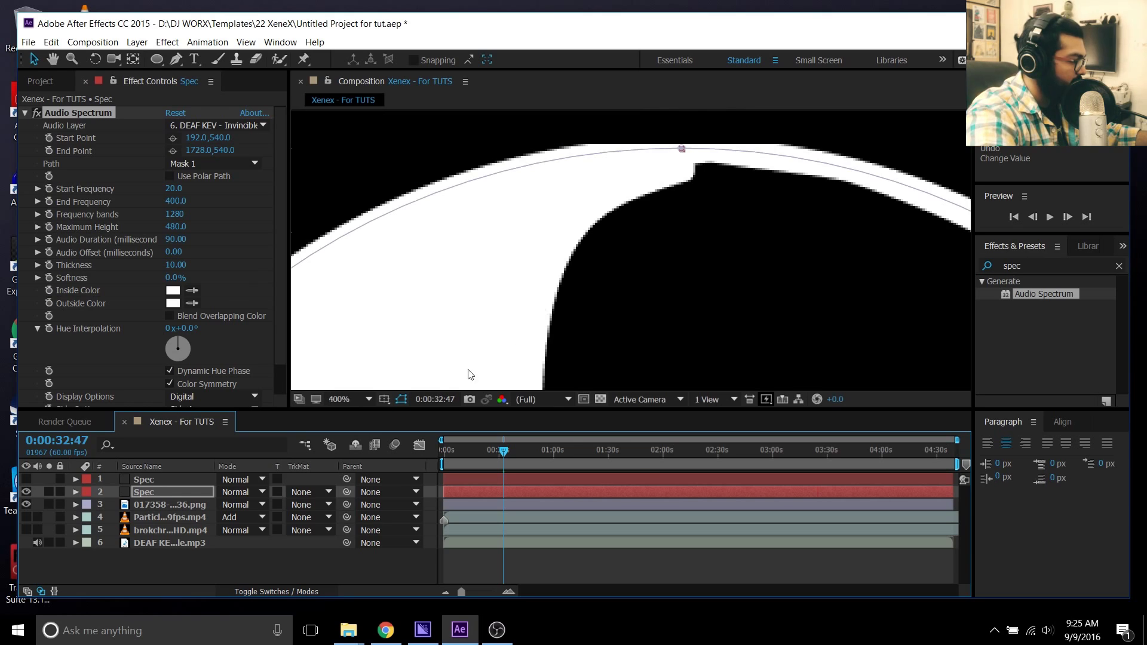
{"action": "left_click", "coordinate": [349, 400]}
{"action": "left_click", "coordinate": [364, 170]}
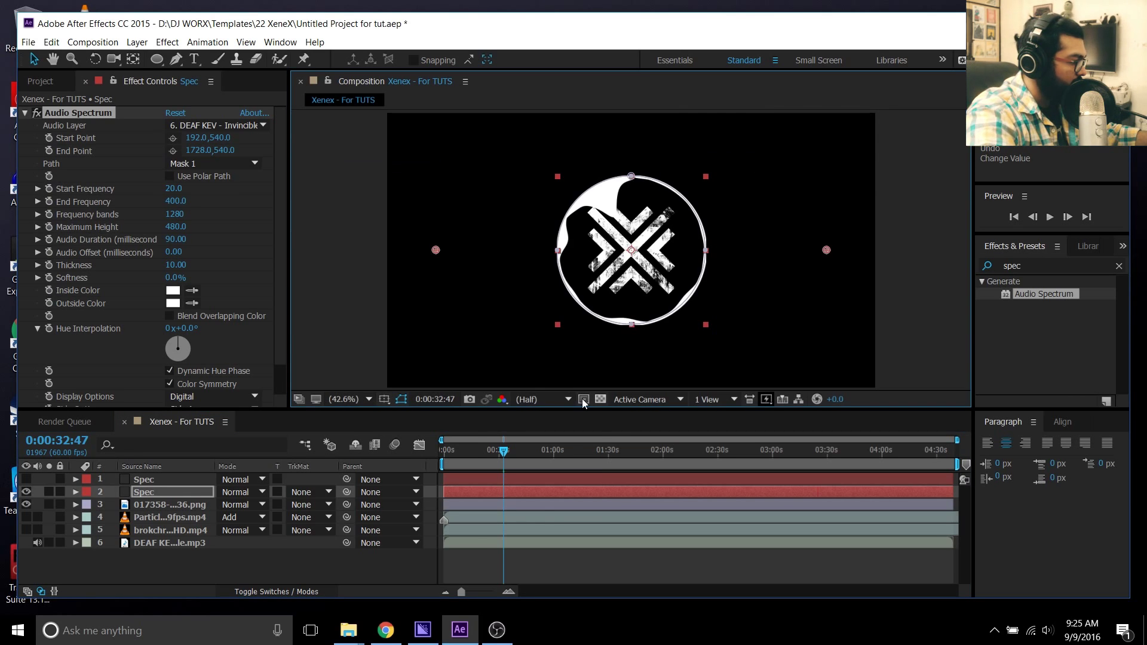
Step: Try the Full and Half preview resolutions and return the resolution to Auto
{"action": "left_click", "coordinate": [538, 399]}
{"action": "left_click", "coordinate": [549, 436]}
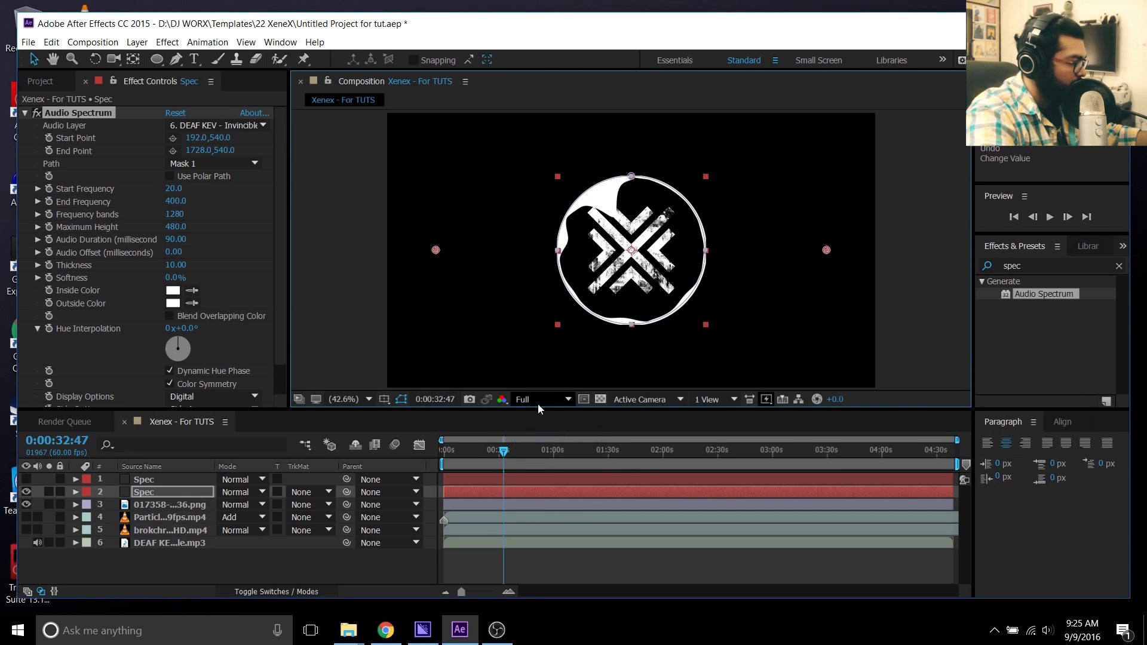
{"action": "left_click", "coordinate": [541, 399]}
{"action": "left_click", "coordinate": [545, 449]}
{"action": "left_click", "coordinate": [525, 400]}
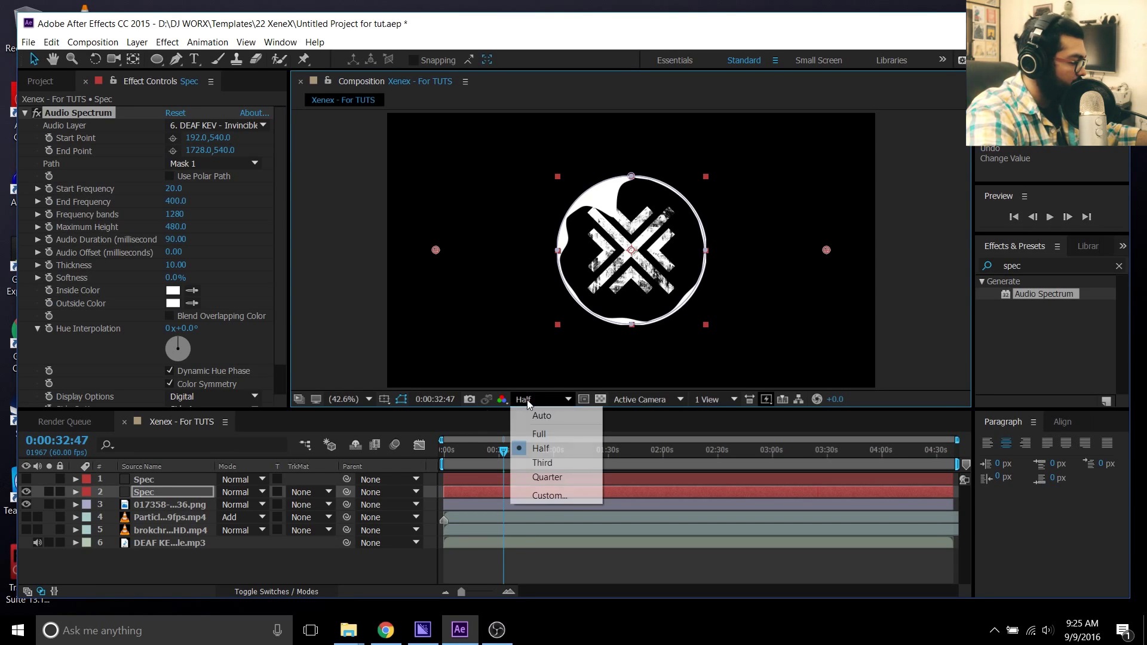
{"action": "left_click", "coordinate": [554, 417]}
Step: Show the upper Spec layer again and set its Audio Spectrum Side Options to Side B
{"action": "left_click", "coordinate": [177, 551]}
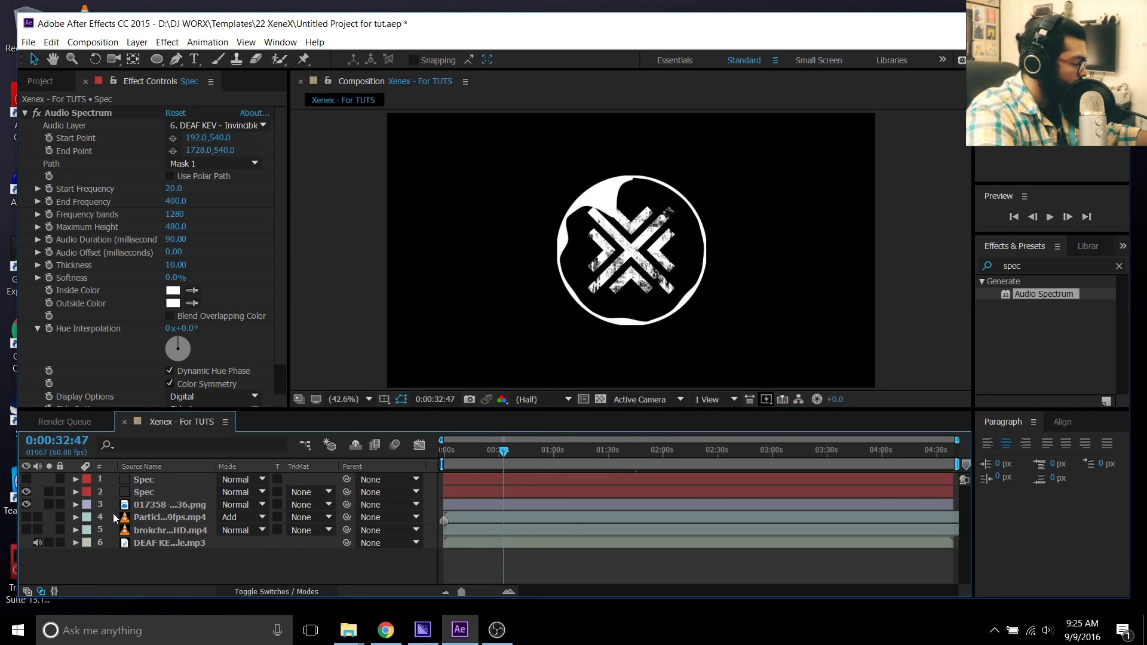
{"action": "left_click", "coordinate": [142, 508]}
{"action": "left_click", "coordinate": [169, 492]}
{"action": "left_click", "coordinate": [167, 479]}
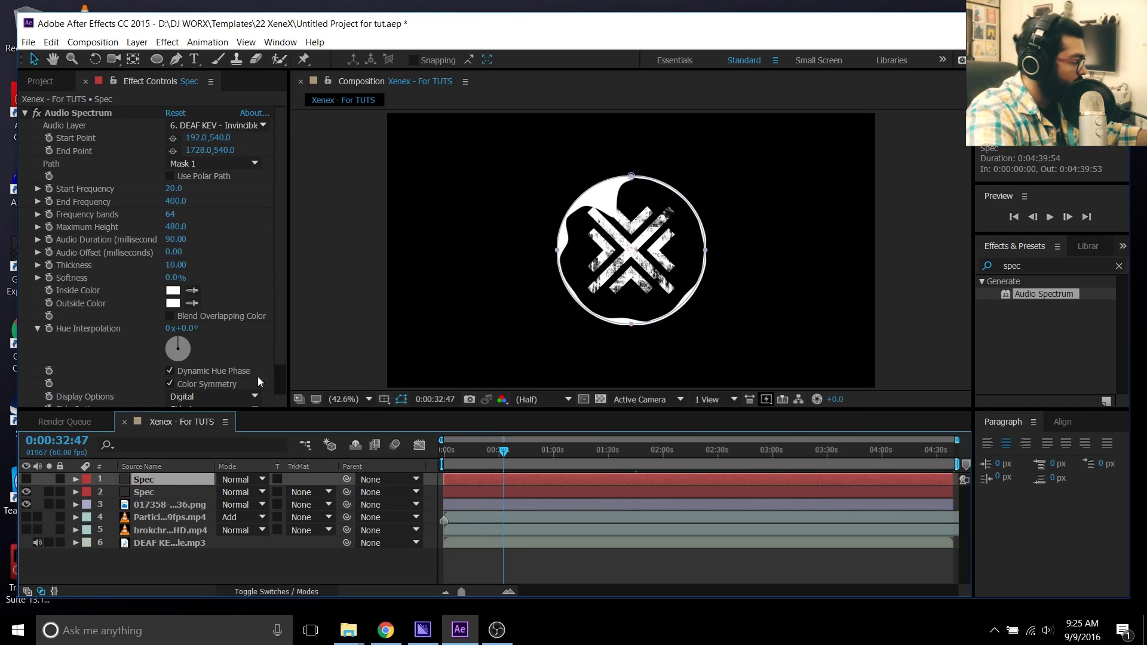
{"action": "scroll", "coordinate": [285, 236], "scroll_direction": "down", "scroll_amount": 2}
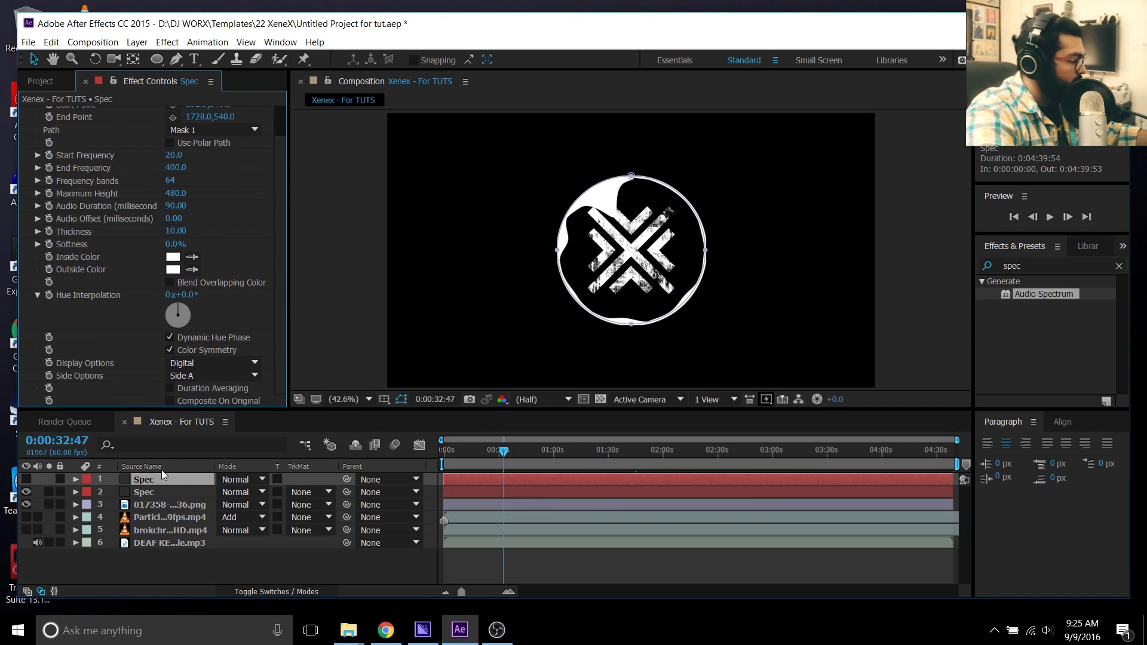
{"action": "left_click", "coordinate": [29, 478]}
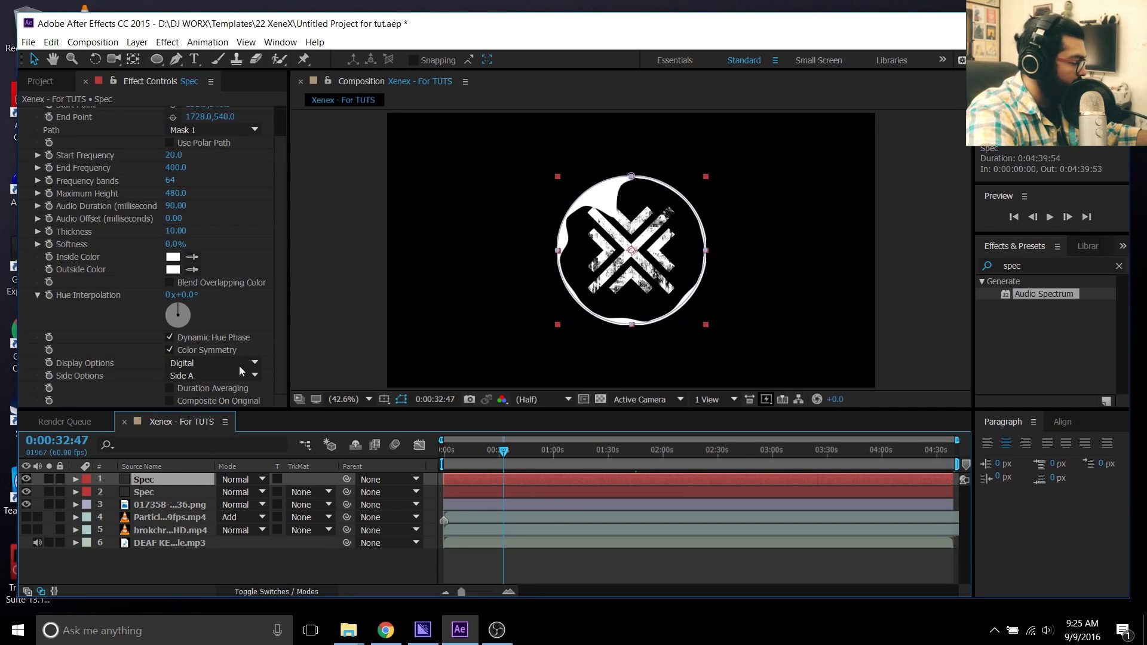
{"action": "left_click", "coordinate": [207, 375]}
{"action": "left_click", "coordinate": [191, 400]}
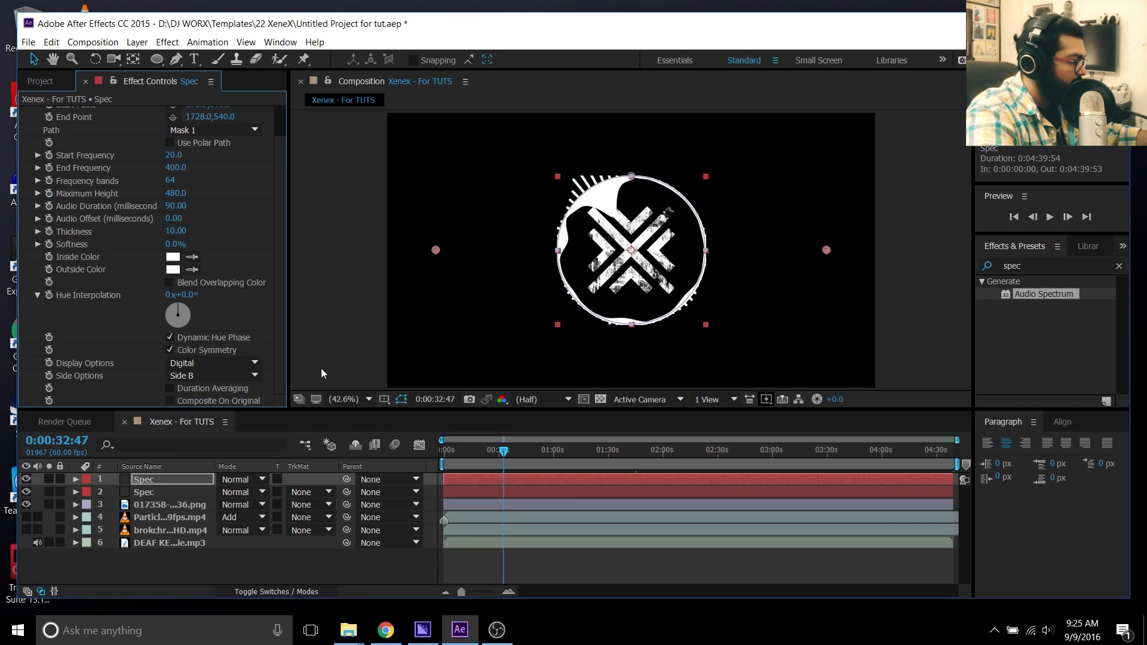
Step: Set the mode of Mask 1 to None on both Spec layers and collapse their mask properties
{"action": "left_click", "coordinate": [181, 493]}
{"action": "key", "text": "m"}
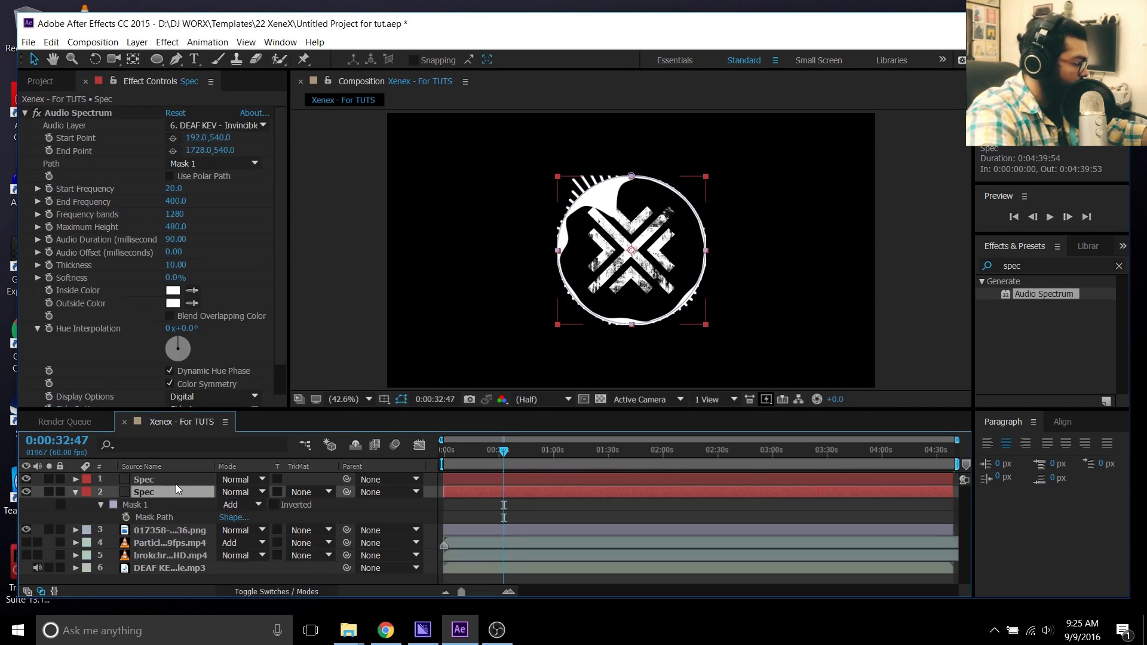
{"action": "left_click", "coordinate": [176, 482]}
{"action": "key", "text": "m"}
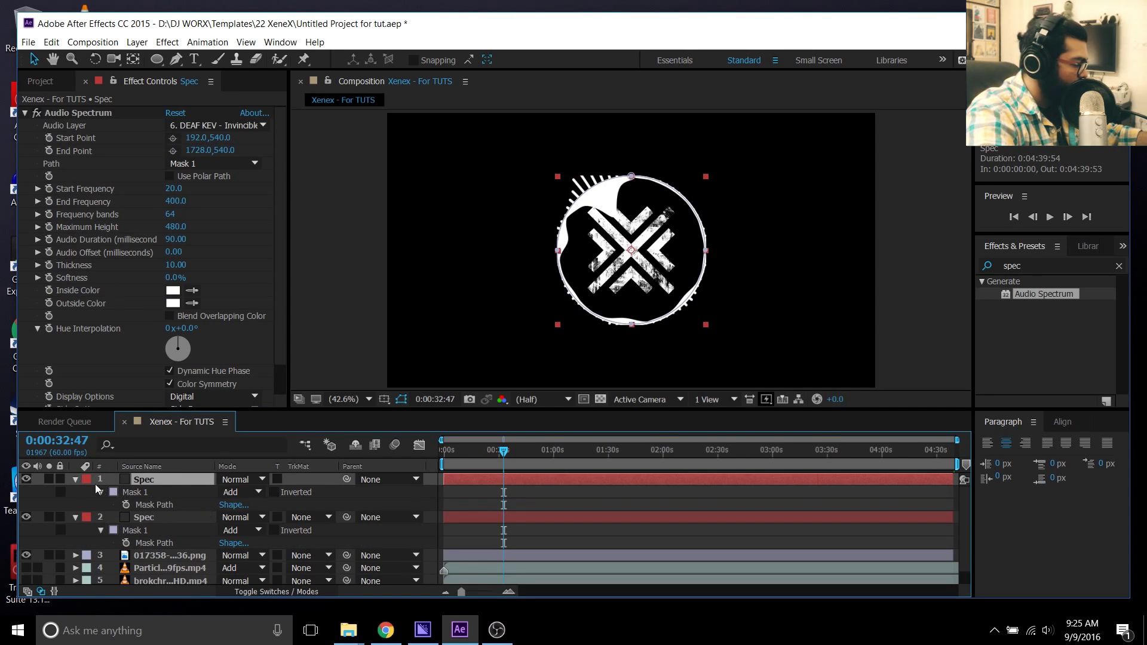
{"action": "left_click", "coordinate": [75, 479]}
{"action": "left_click", "coordinate": [76, 479]}
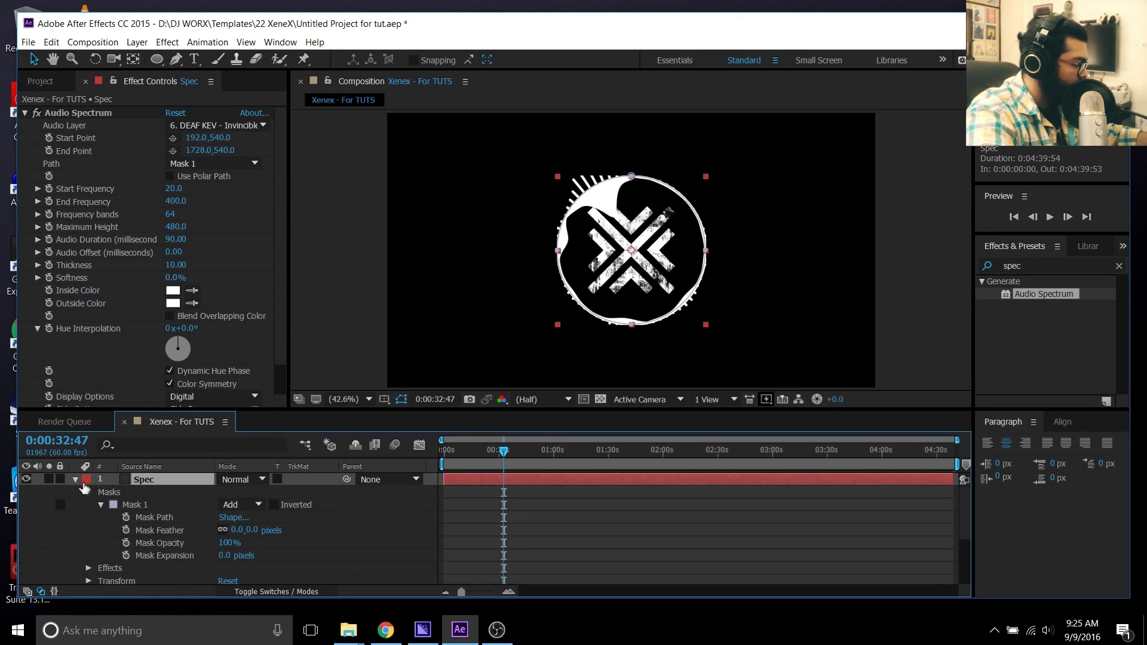
{"action": "left_click", "coordinate": [88, 491]}
{"action": "left_click", "coordinate": [89, 492]}
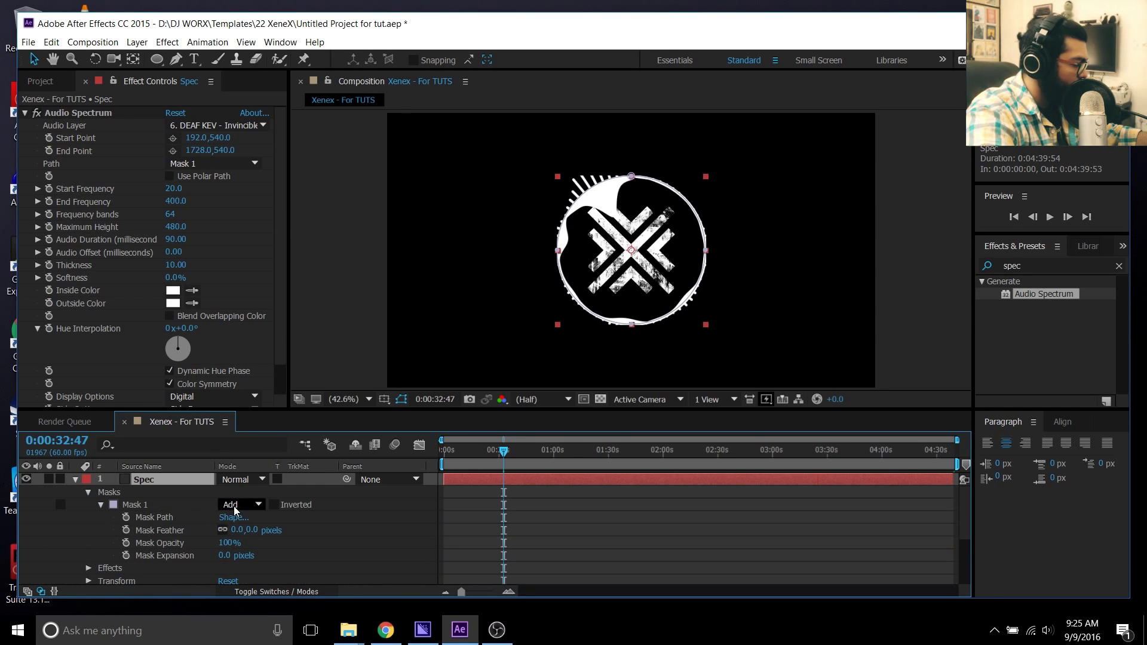
{"action": "key", "text": "m"}
{"action": "left_click", "coordinate": [242, 492]}
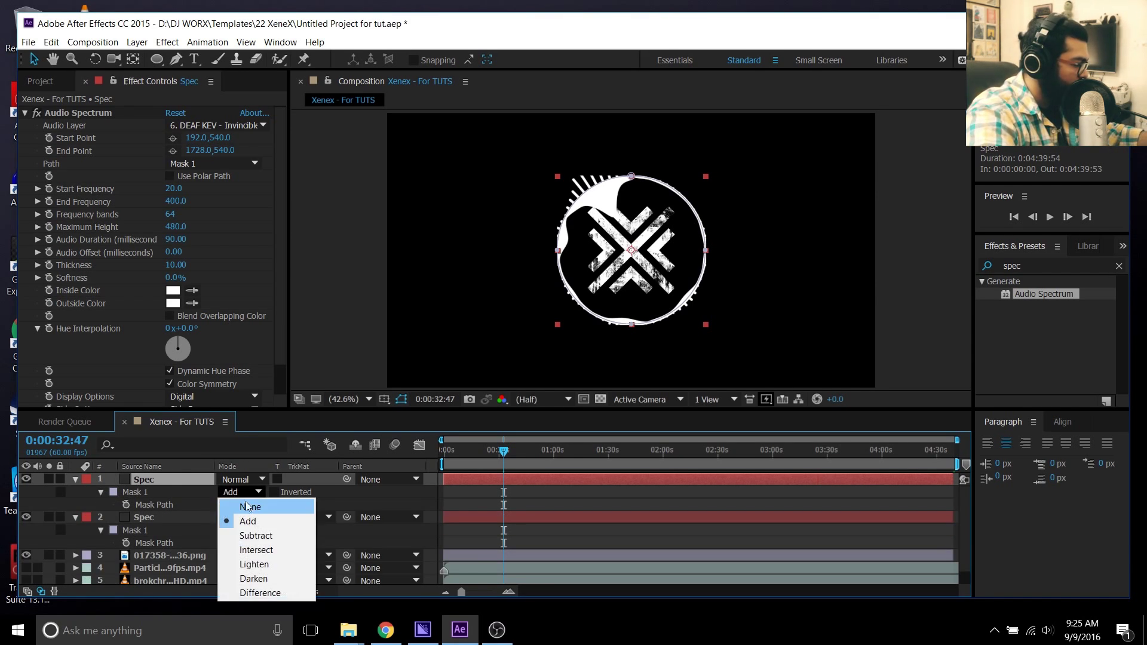
{"action": "left_click", "coordinate": [247, 506]}
{"action": "left_click", "coordinate": [242, 530]}
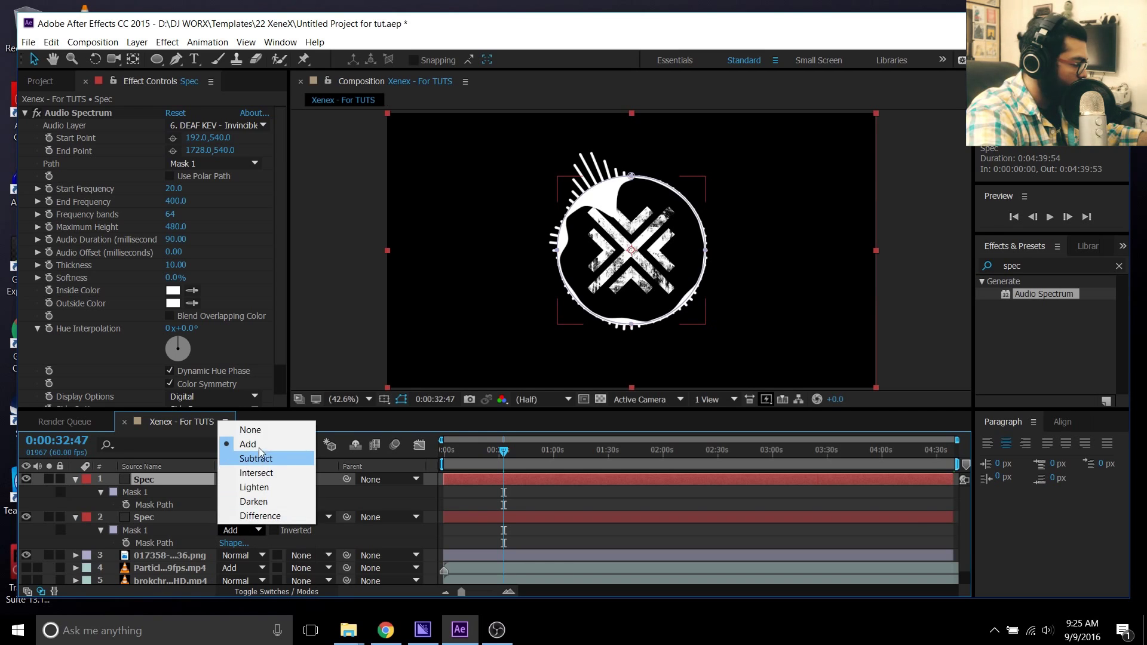
{"action": "left_click", "coordinate": [250, 430]}
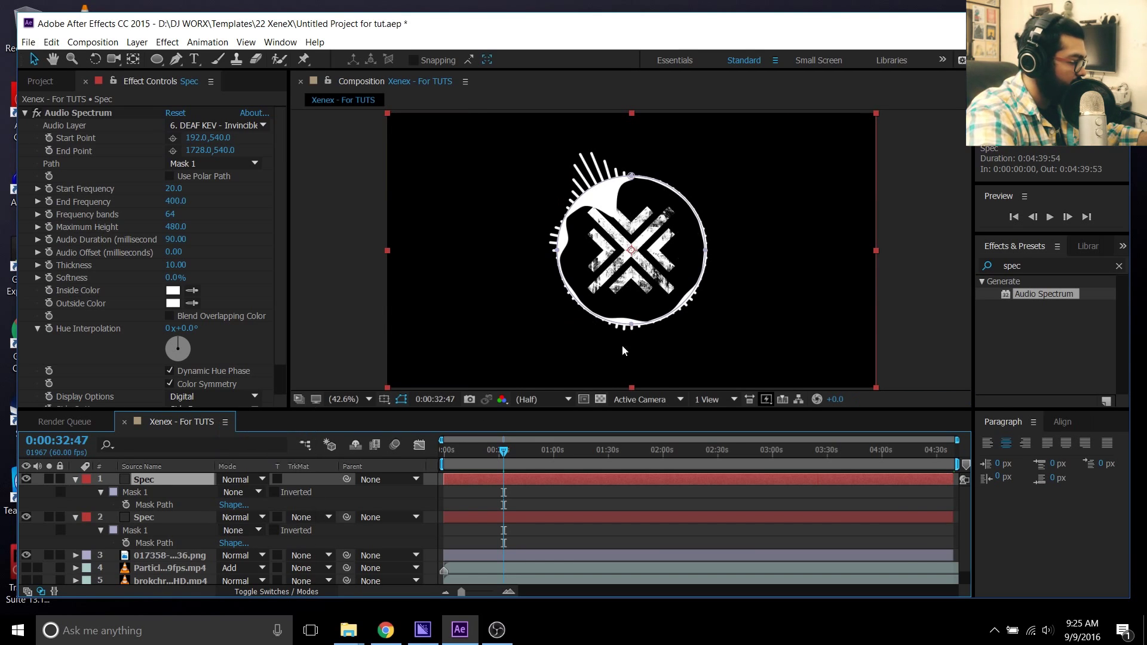
{"action": "left_click", "coordinate": [76, 479]}
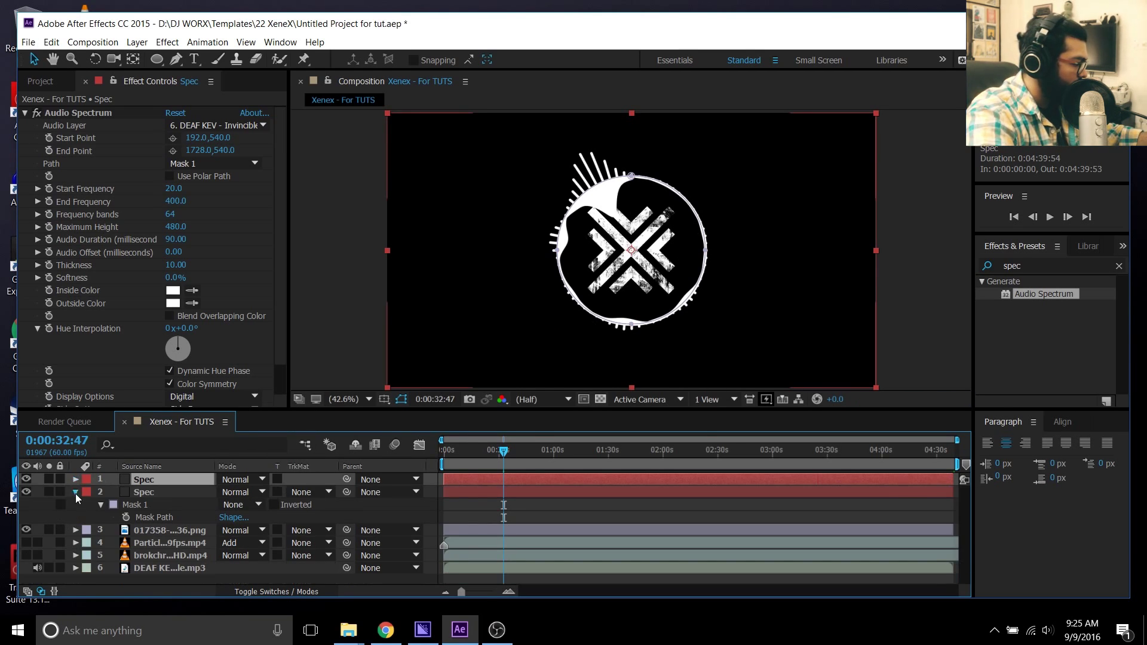
{"action": "left_click", "coordinate": [75, 492]}
Step: Set the lower Spec layer's Audio Spectrum Maximum Height to 120
{"action": "left_click", "coordinate": [146, 494]}
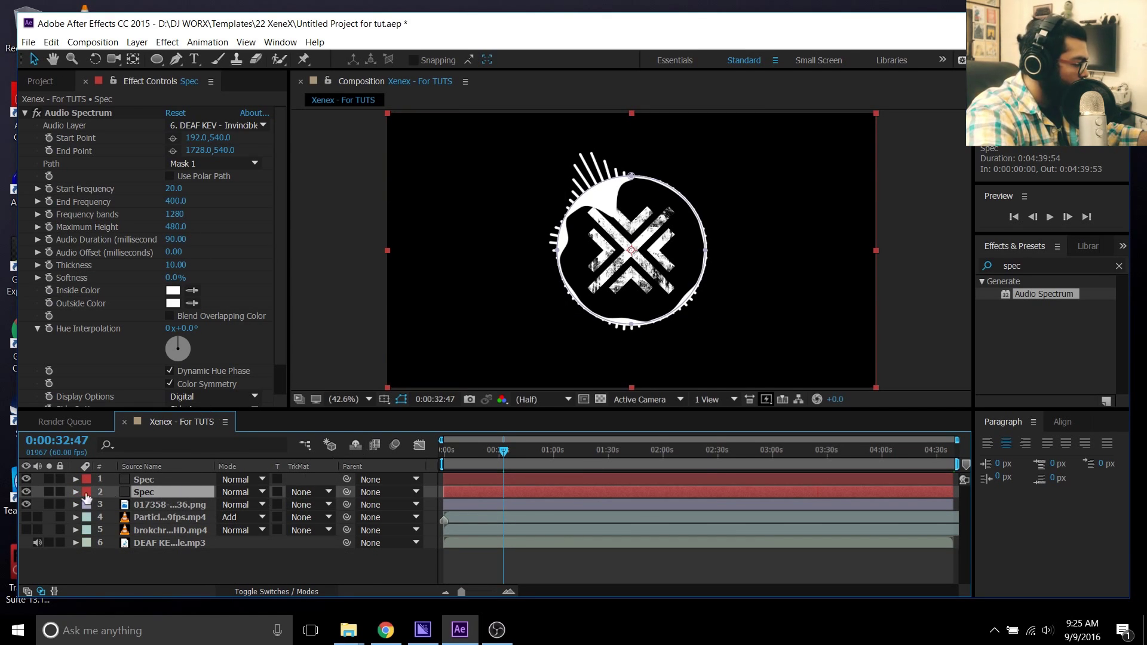
{"action": "left_click", "coordinate": [26, 492]}
{"action": "left_click", "coordinate": [26, 492]}
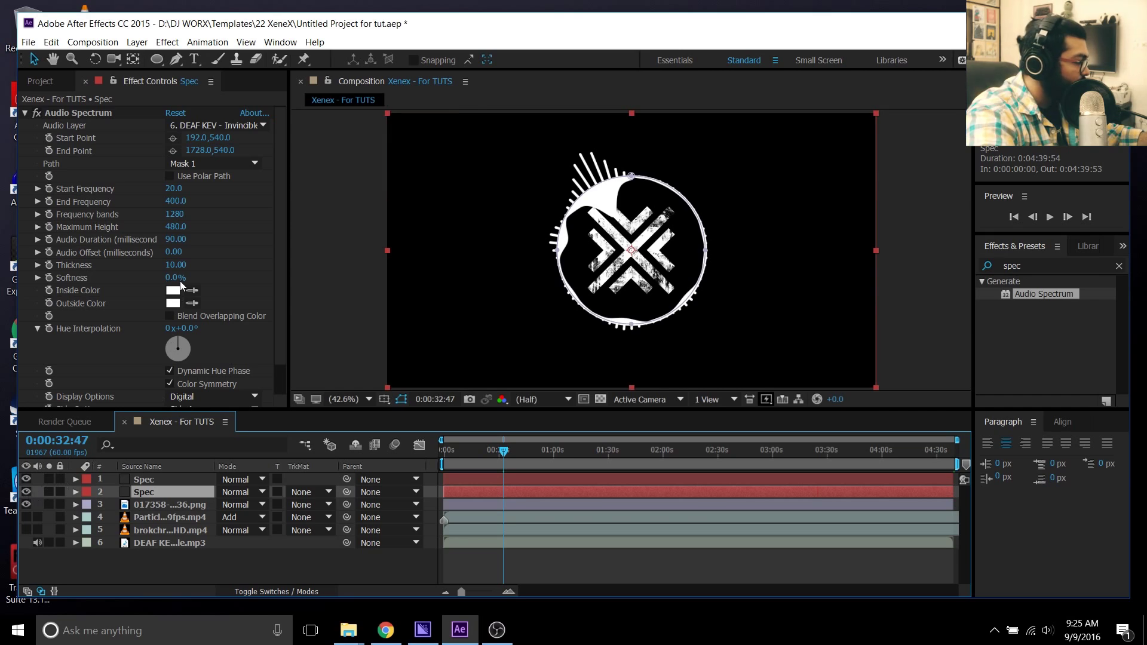
{"action": "left_click", "coordinate": [176, 228]}
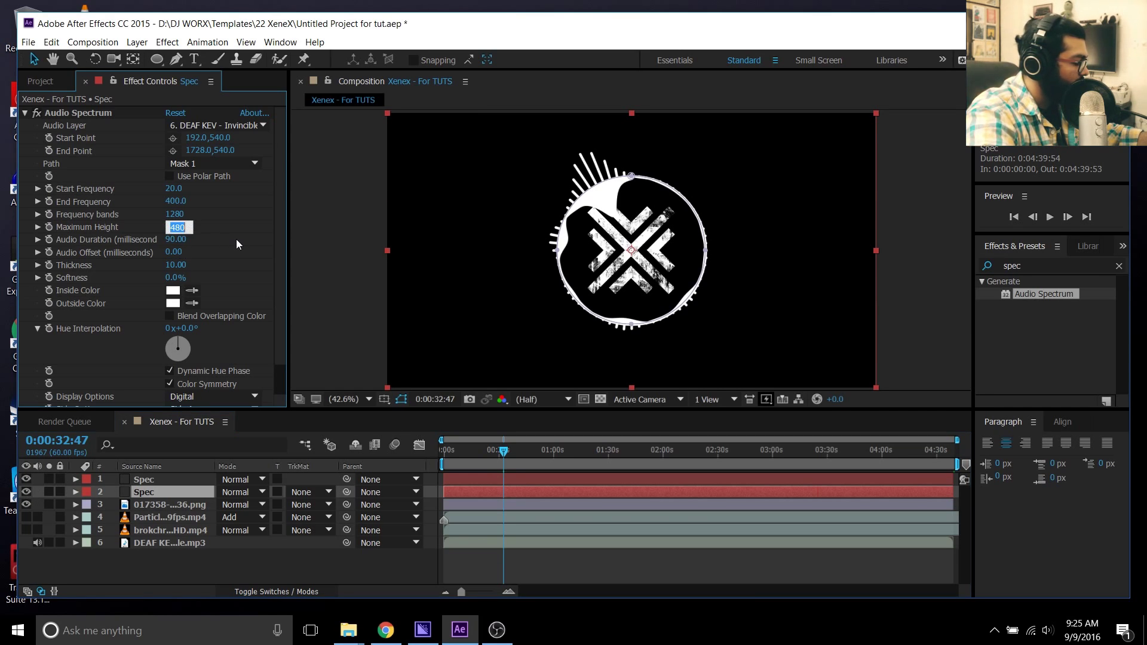
{"action": "type", "text": "12"}
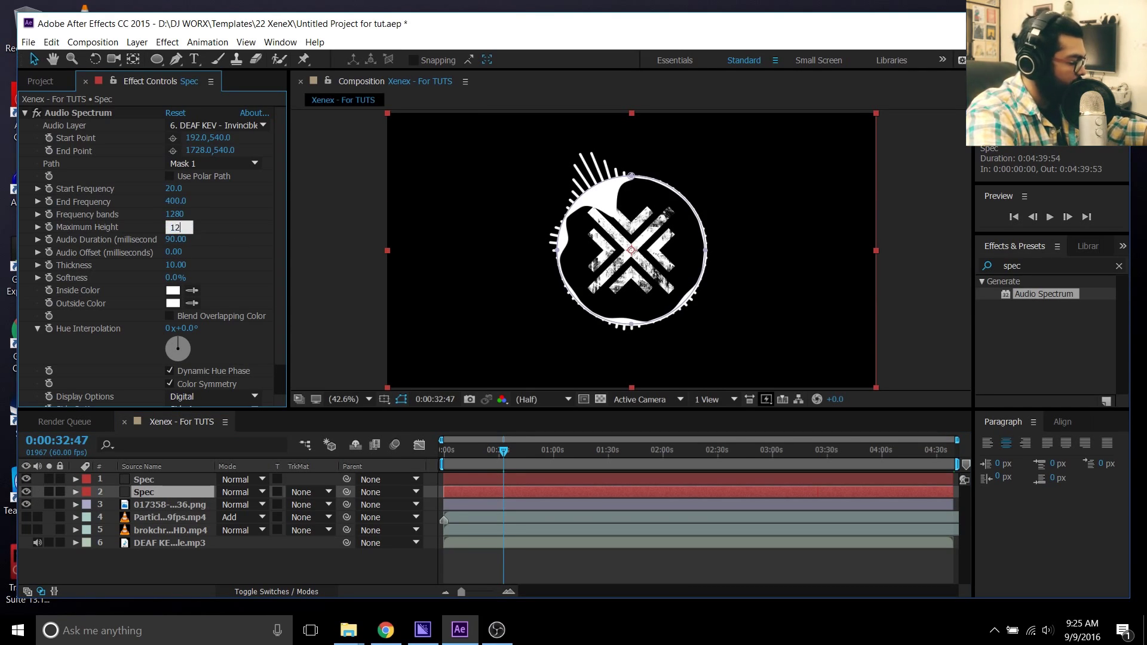
{"action": "type", "text": "0"}
{"action": "key", "text": "Return"}
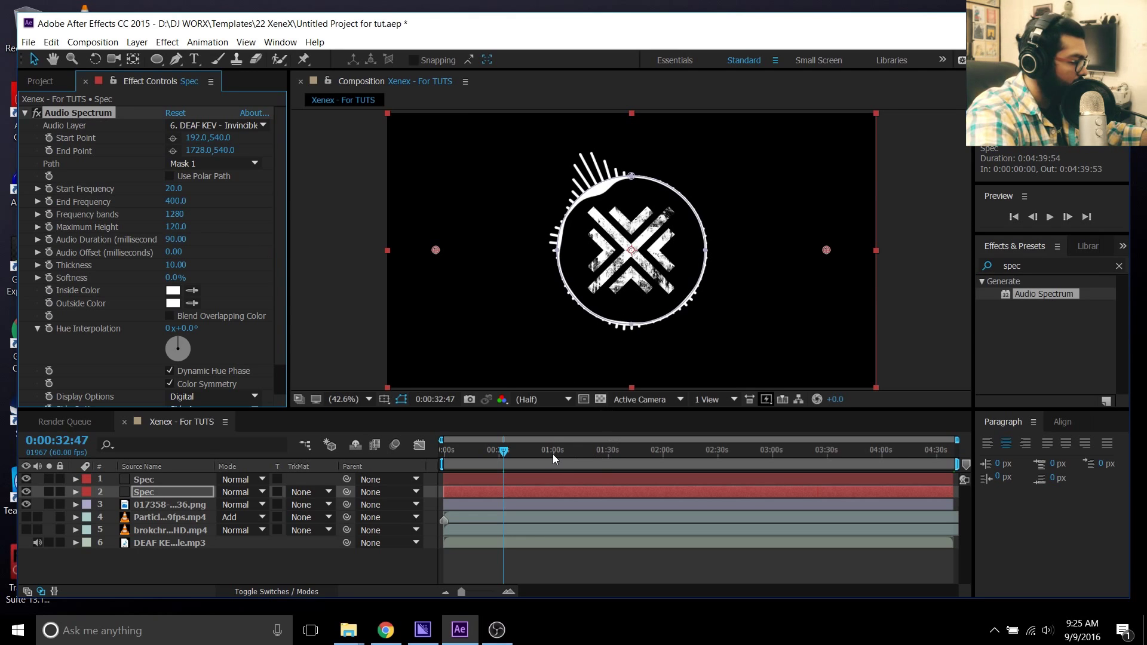
Step: Go to 0:02:00:54 and halve the lower Spec layer's Frequency bands to 640
{"action": "left_click_drag", "start_coordinate": [553, 457], "coordinate": [664, 449]}
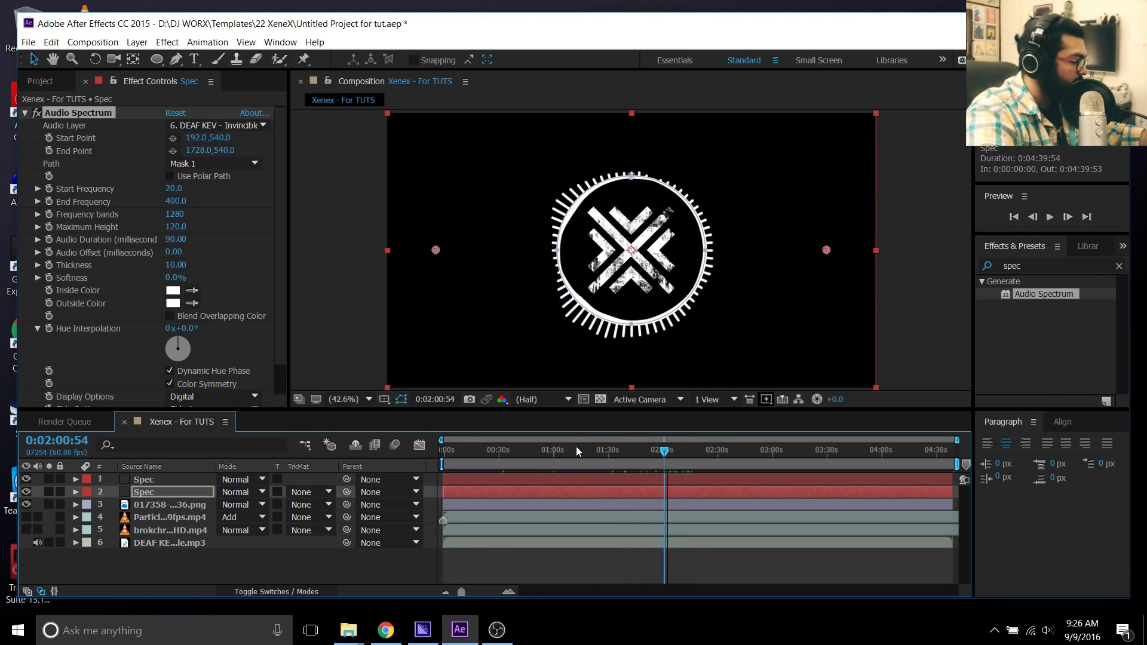
{"action": "left_click", "coordinate": [181, 479]}
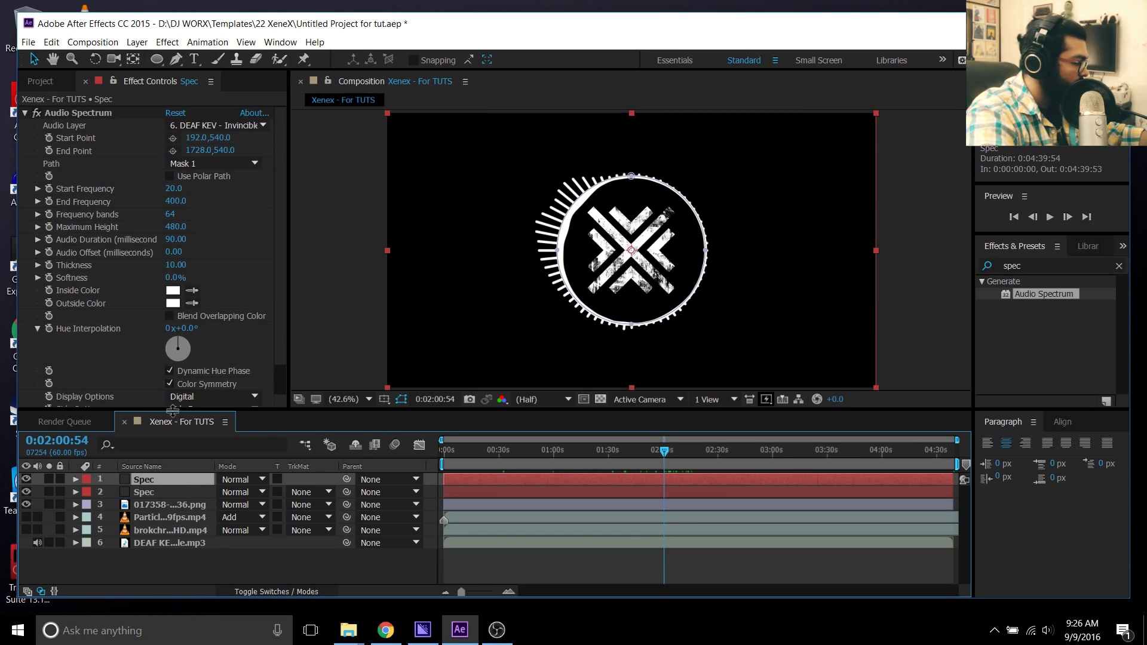
{"action": "left_click", "coordinate": [152, 493]}
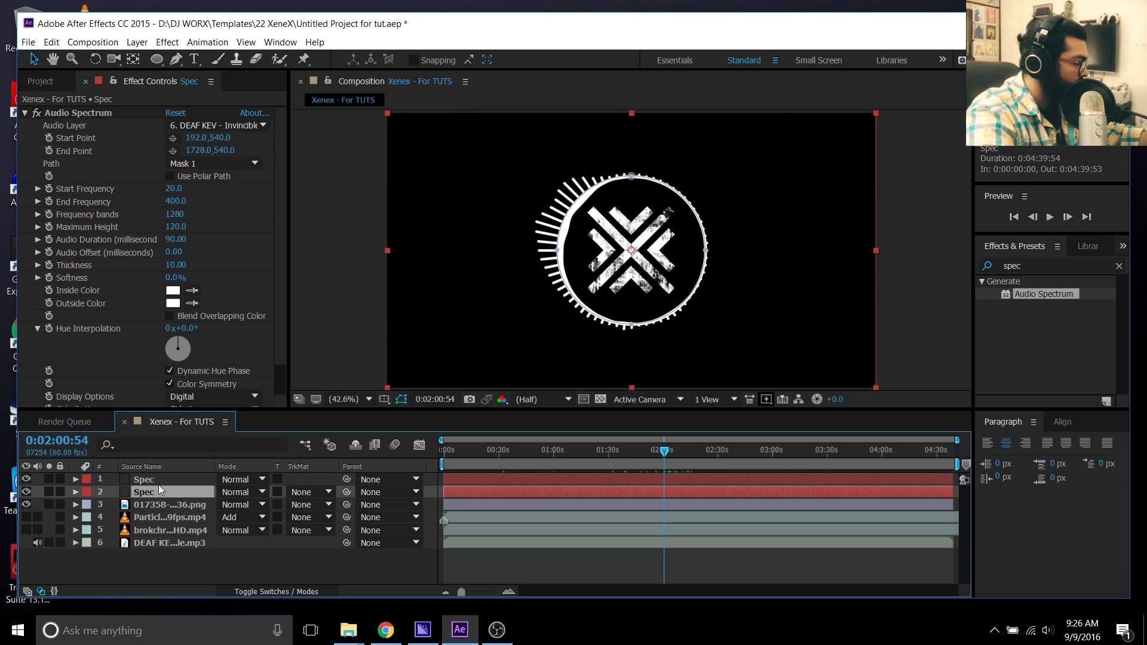
{"action": "left_click", "coordinate": [179, 214]}
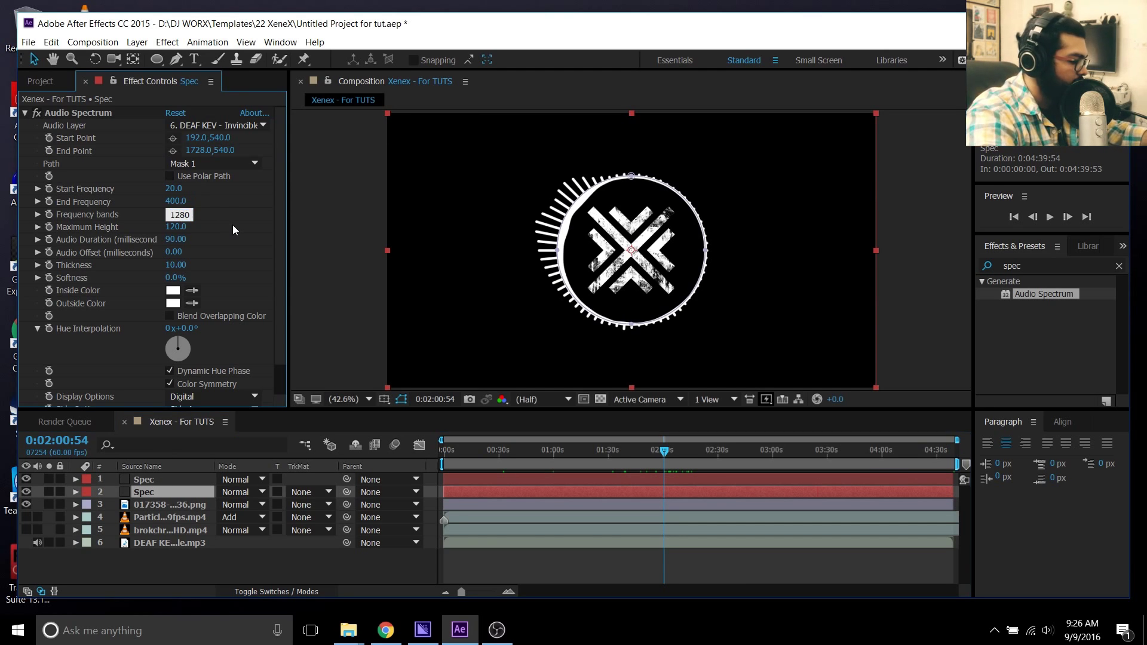
{"action": "type", "text": "/2"}
{"action": "key", "text": "Return"}
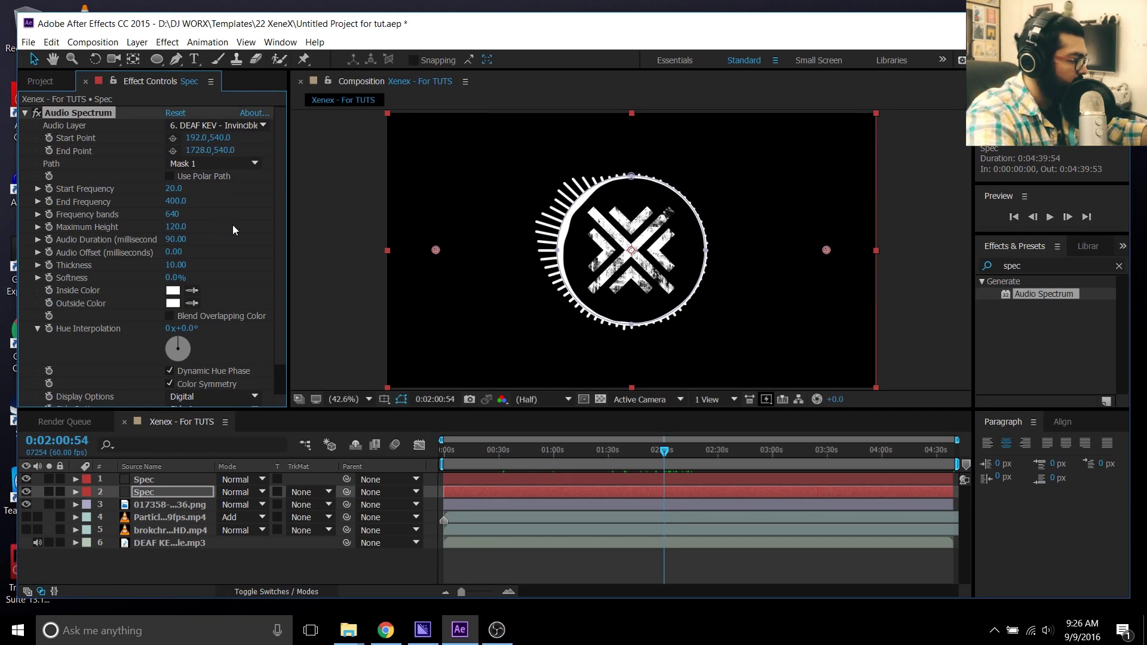
Step: Set the upper Spec layer's Scale to 105%
{"action": "left_click", "coordinate": [161, 479]}
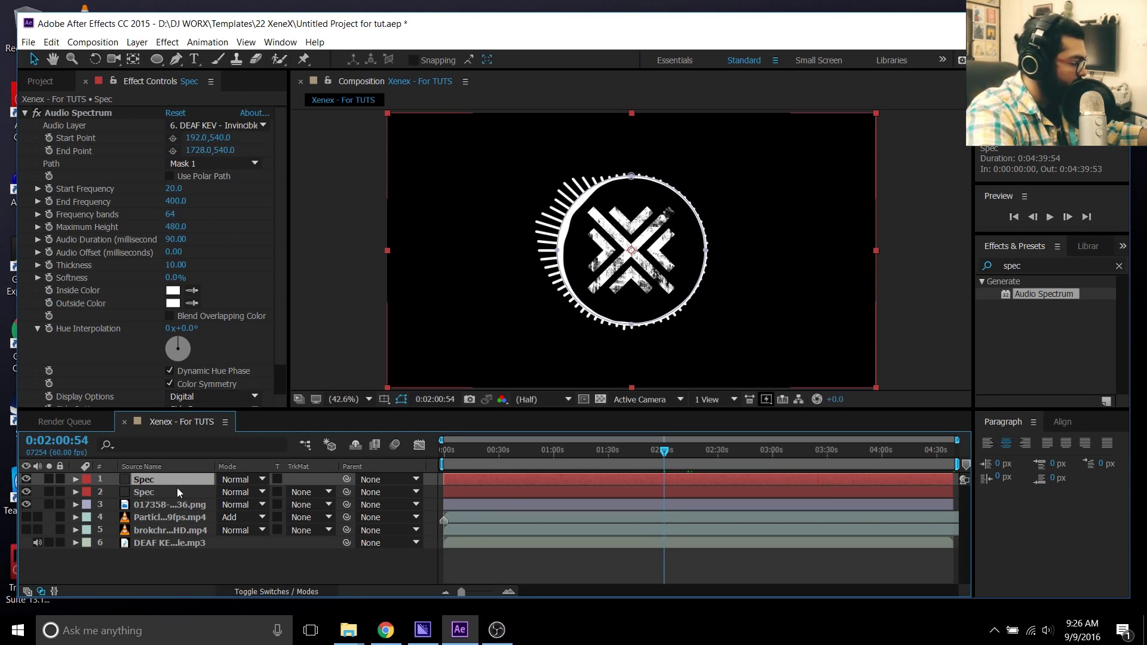
{"action": "key", "text": "s"}
{"action": "left_click", "coordinate": [238, 492]}
{"action": "type", "text": "1"}
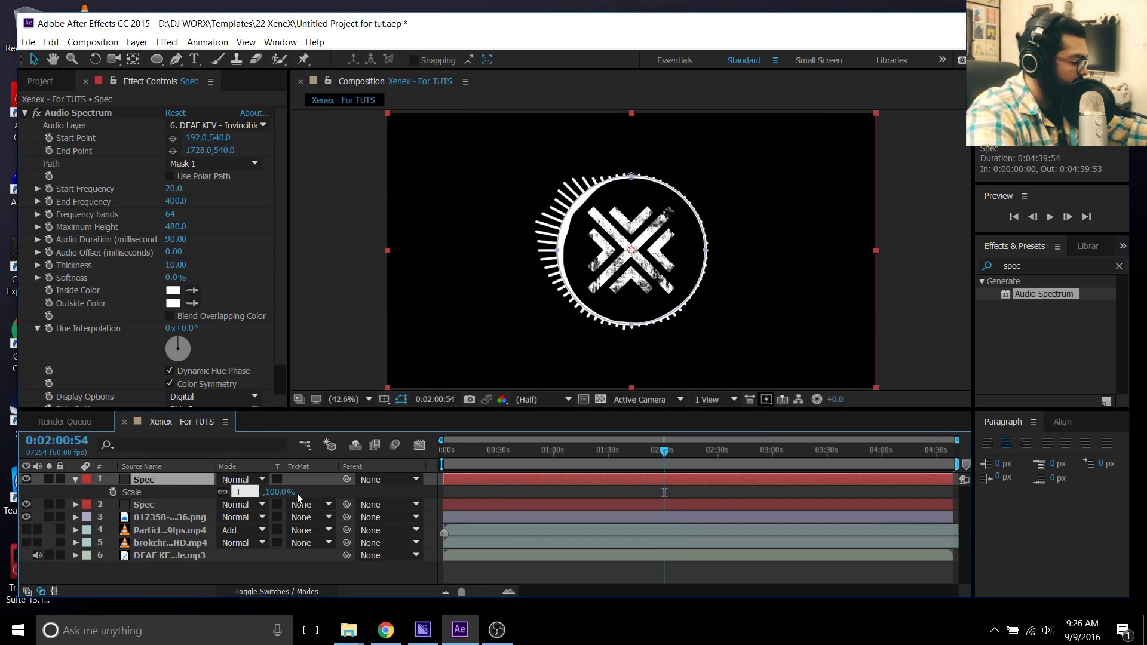
{"action": "type", "text": "05"}
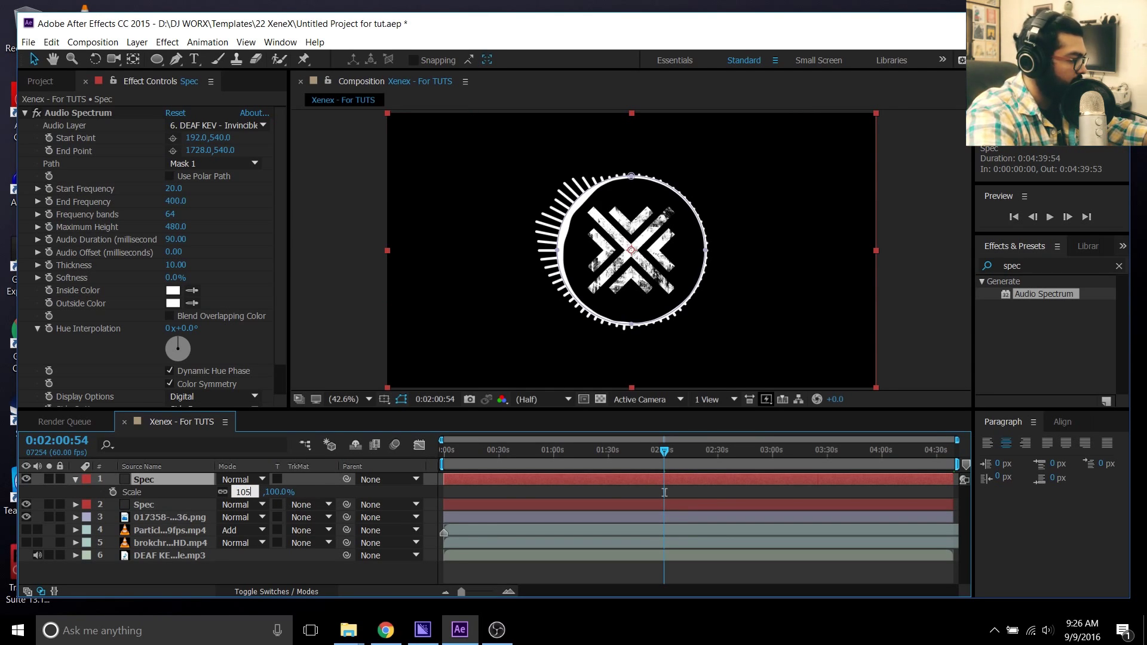
Step: Scale the top Spec layer to 105%
{"action": "key", "text": "Return"}
{"action": "left_click", "coordinate": [209, 568]}
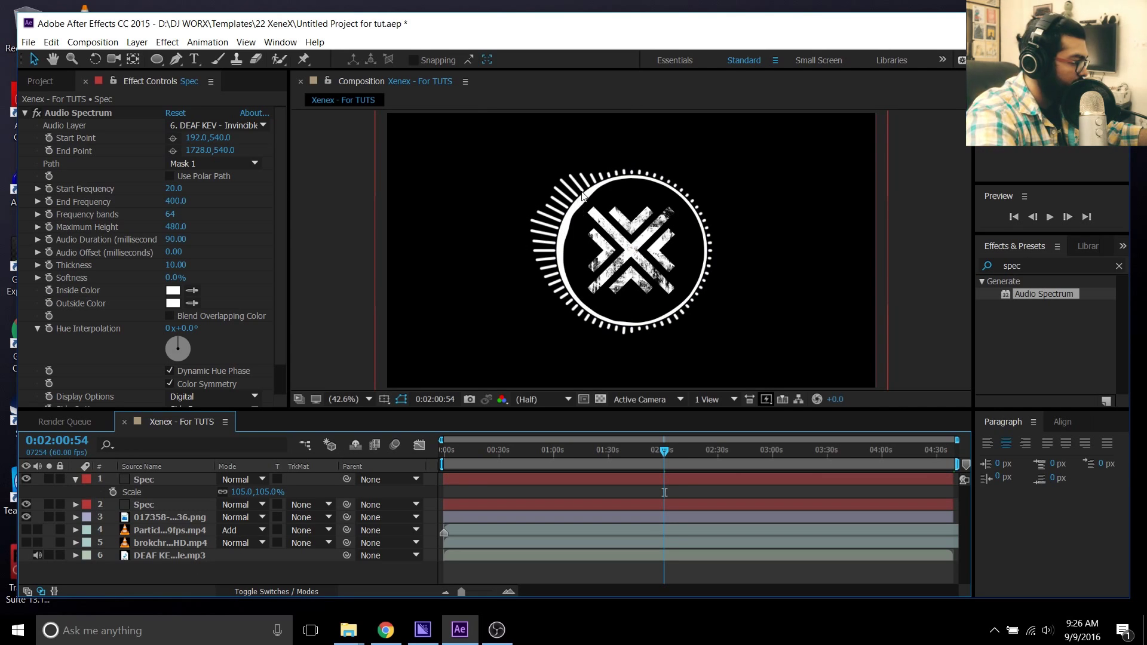
{"action": "left_click", "coordinate": [186, 481]}
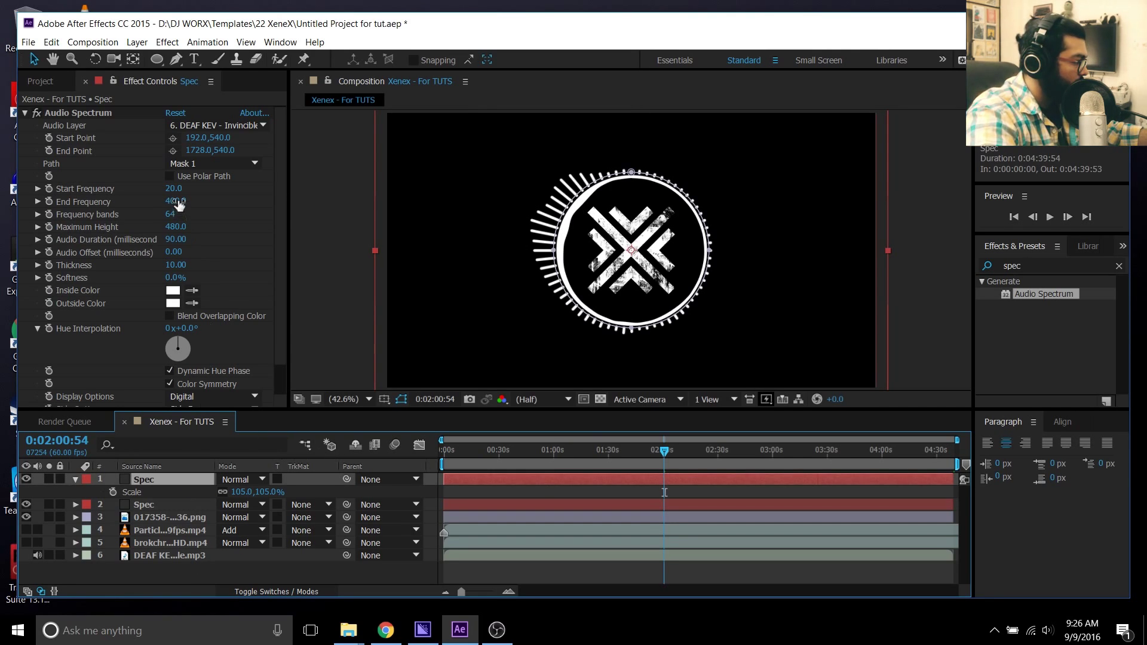
Step: Set the top Spec layer's Audio Spectrum Maximum Height to 200 and check the bars at another time
{"action": "left_click", "coordinate": [176, 227]}
{"action": "type", "text": "2"}
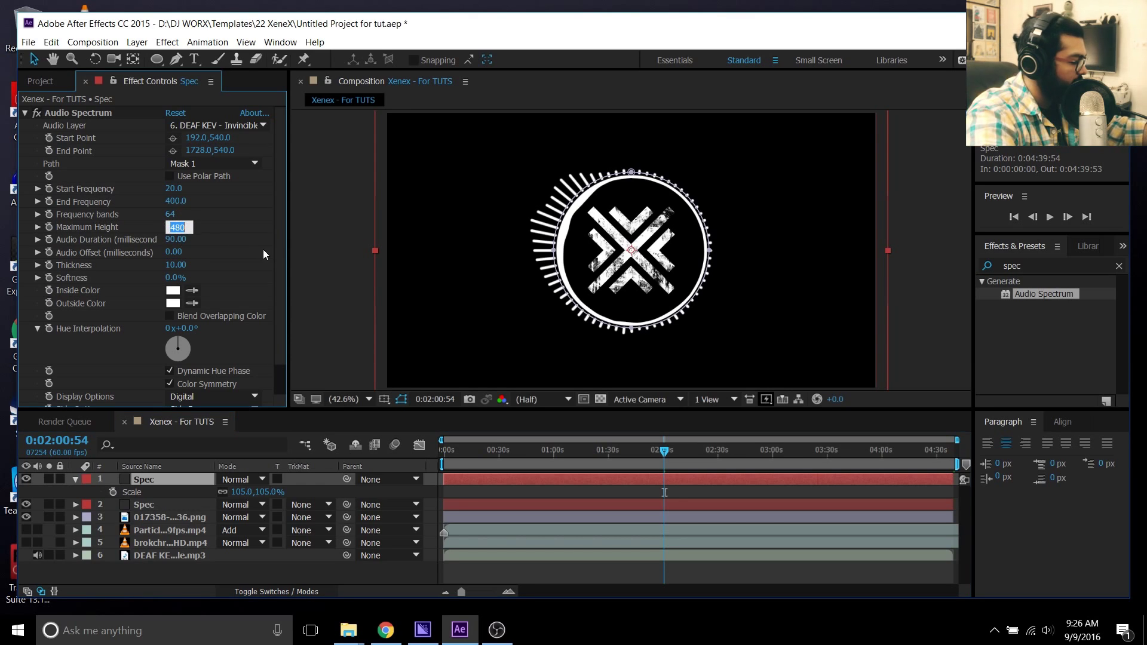
{"action": "type", "text": "00"}
{"action": "left_click", "coordinate": [263, 249]}
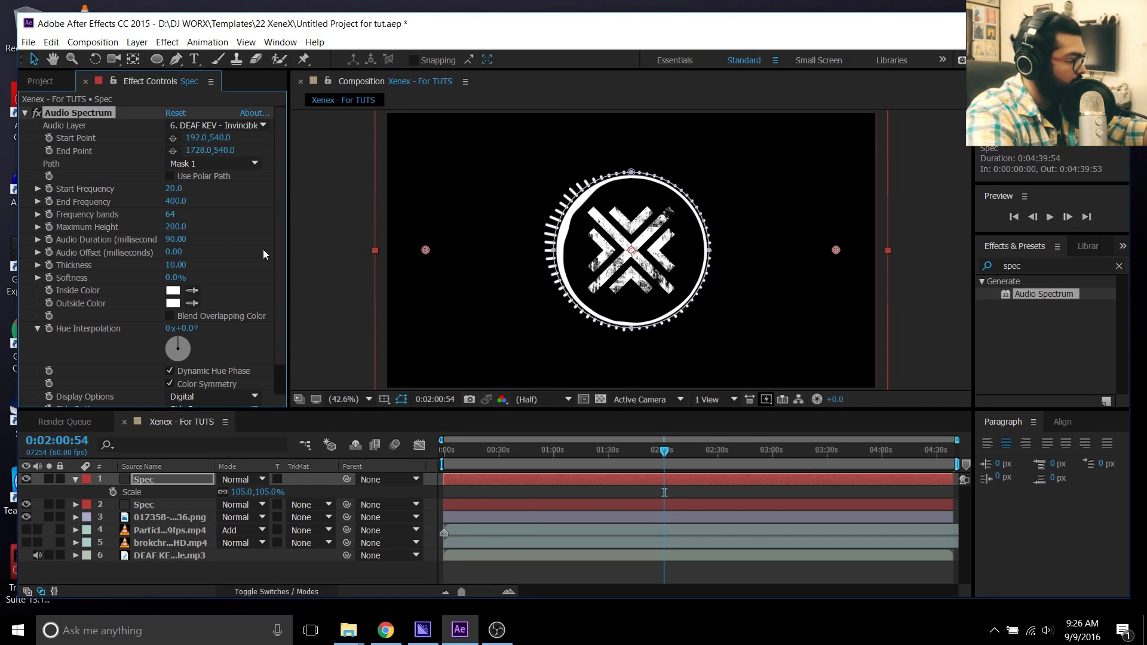
{"action": "mouse_move", "coordinate": [594, 455]}
{"action": "left_mouse_down"}
{"action": "mouse_move", "coordinate": [541, 455]}
{"action": "mouse_move", "coordinate": [615, 454]}
{"action": "left_mouse_up"}
{"action": "left_click", "coordinate": [650, 453]}
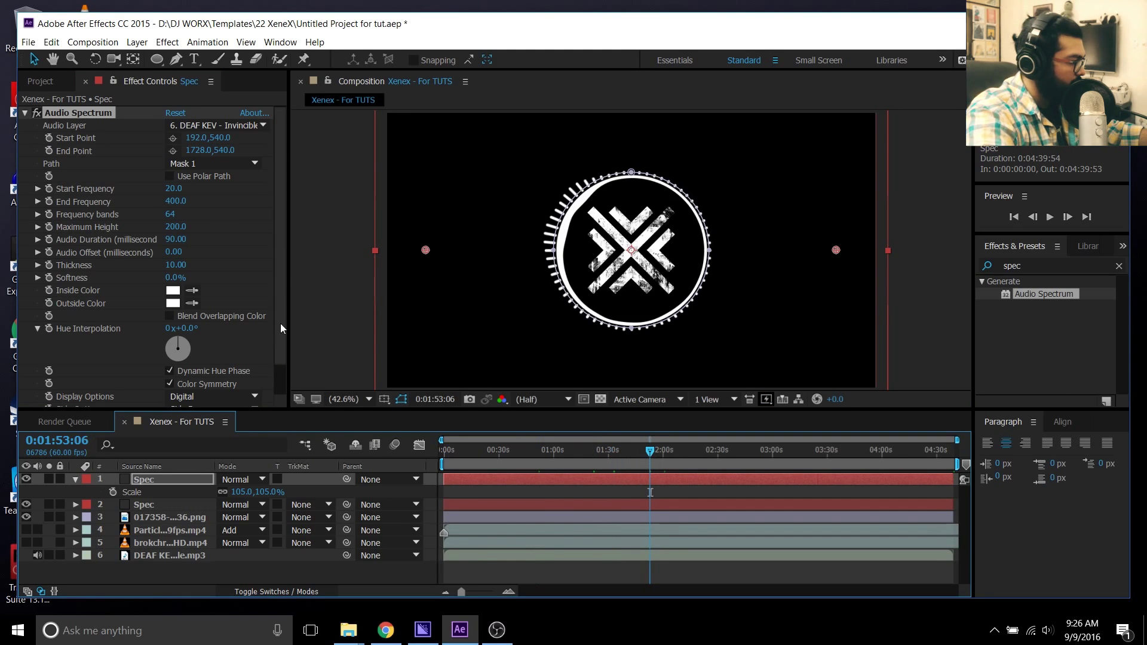
Step: Set the top Spec layer's Audio Spectrum Maximum Height to 250 and check the bars at several times in the track
{"action": "left_click", "coordinate": [176, 227]}
{"action": "type", "text": "2"}
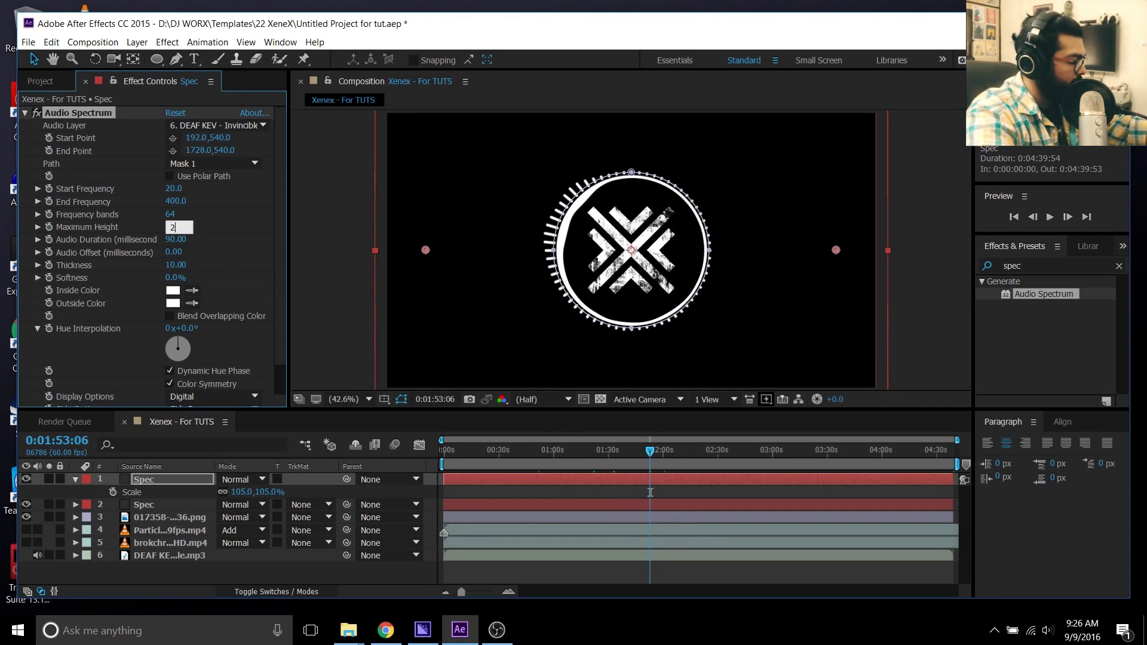
{"action": "type", "text": "50"}
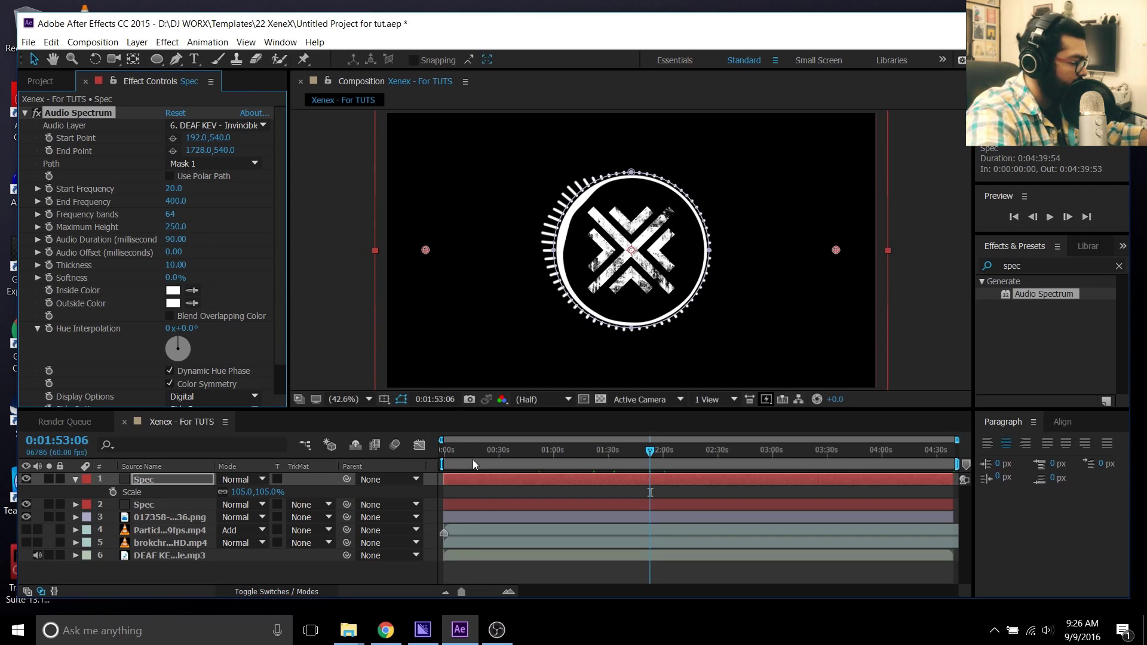
{"action": "left_click", "coordinate": [476, 454]}
{"action": "left_click_drag", "start_coordinate": [519, 455], "coordinate": [495, 452]}
{"action": "left_click_drag", "start_coordinate": [956, 441], "coordinate": [562, 438]}
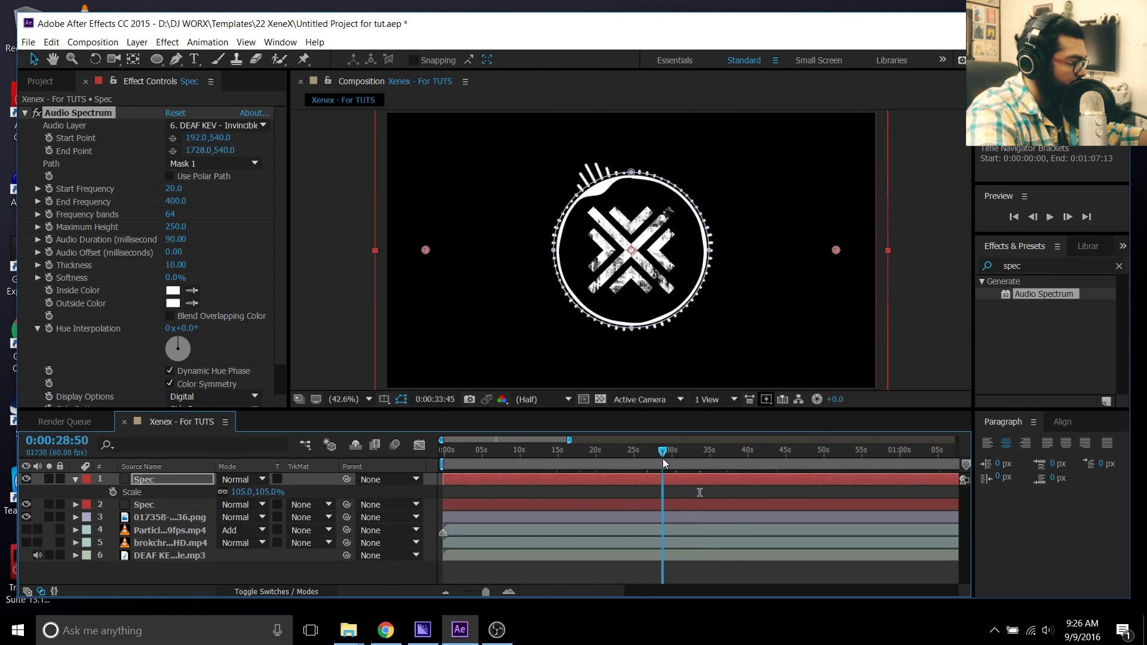
{"action": "left_click", "coordinate": [636, 457]}
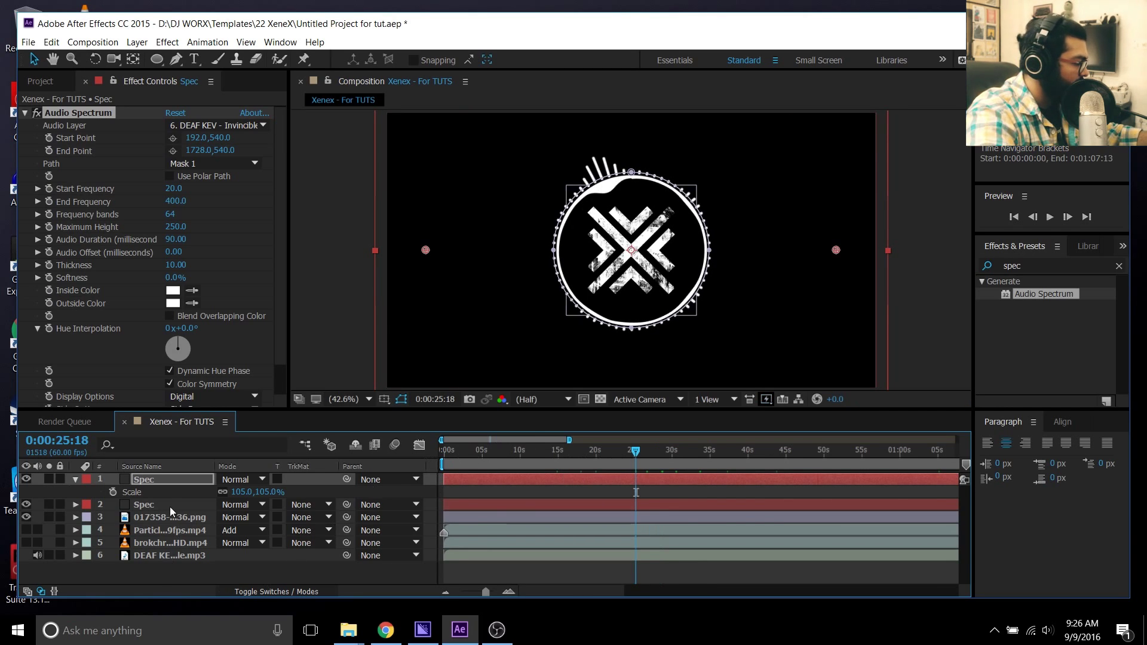
Step: Duplicate the top Spec layer
{"action": "left_click", "coordinate": [156, 479]}
{"action": "left_click", "coordinate": [153, 503]}
{"action": "left_click", "coordinate": [162, 479]}
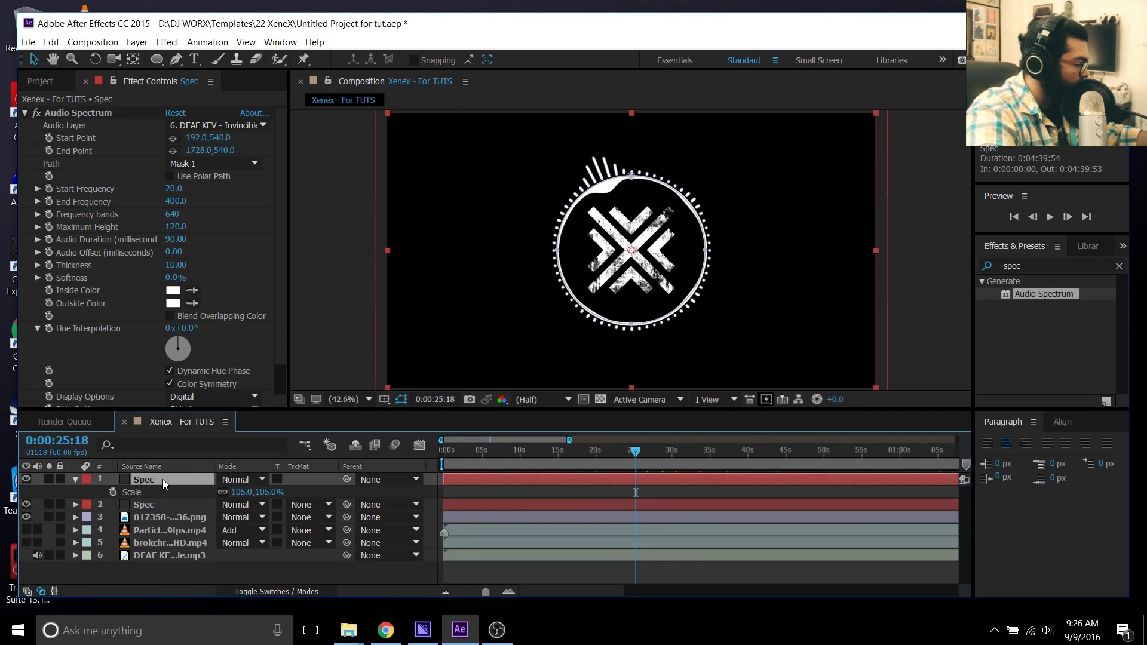
{"action": "key", "text": "ctrl+d"}
{"action": "left_click", "coordinate": [76, 493]}
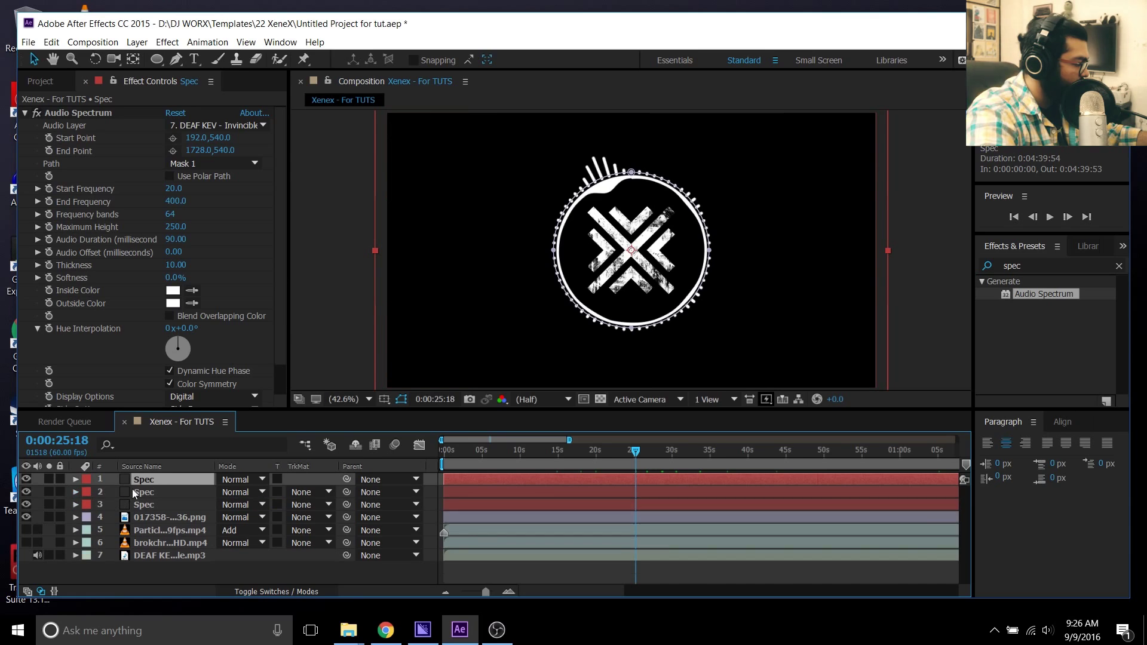
{"action": "left_click", "coordinate": [55, 43]}
{"action": "left_click", "coordinate": [55, 43]}
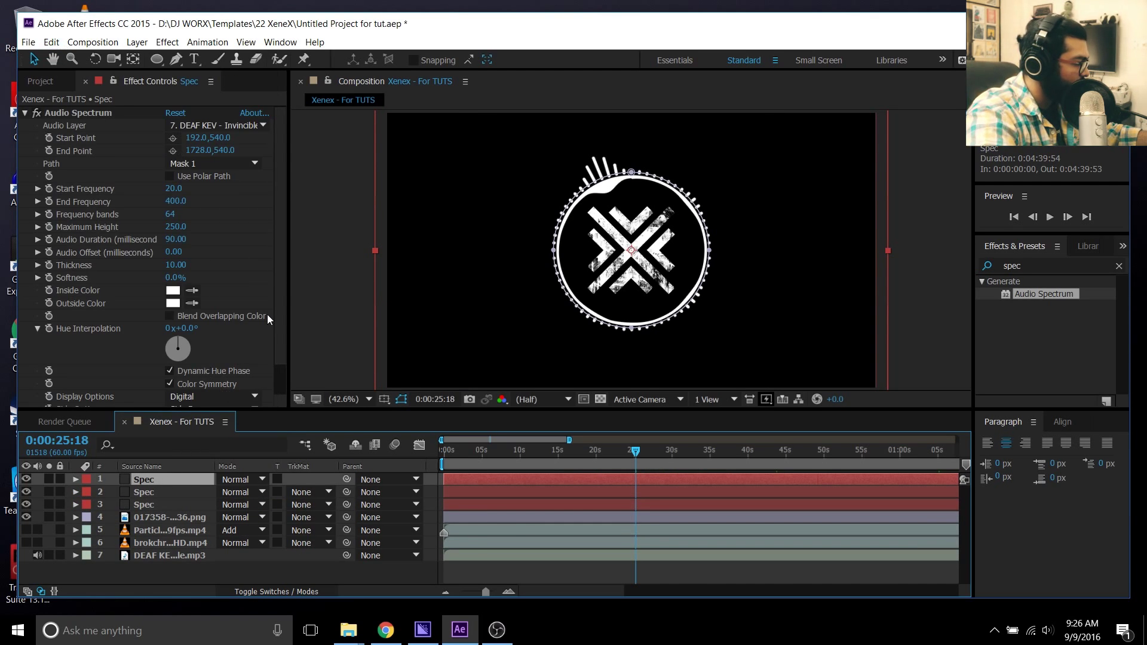
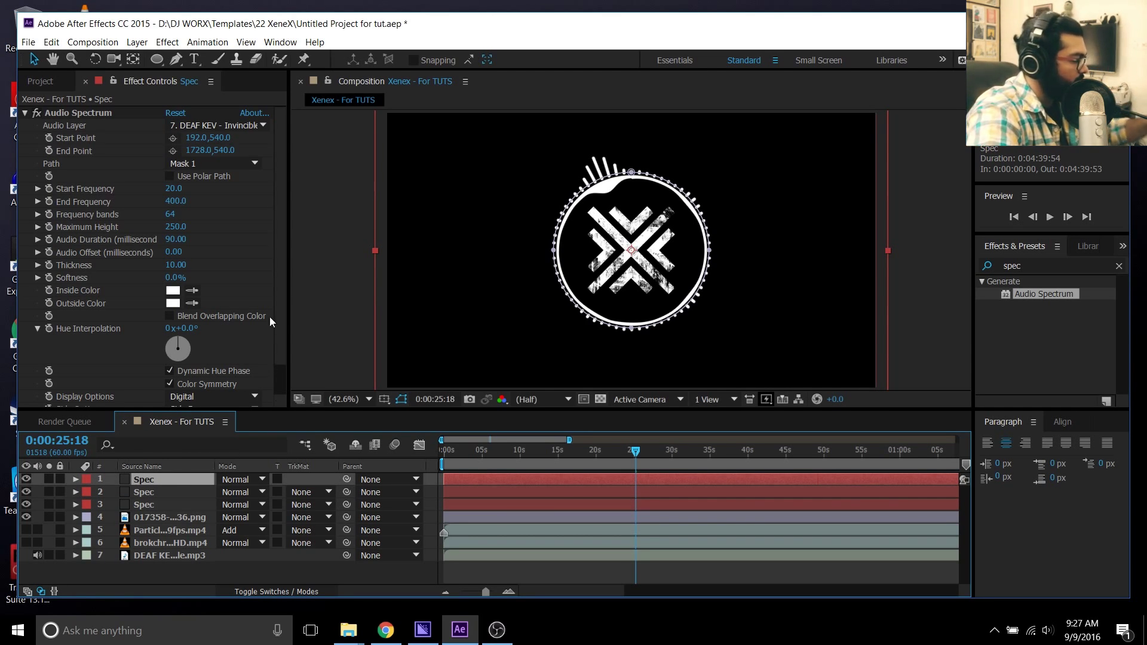
Step: Change the duplicated Spec layer's Audio Spectrum Display Options to Analog lines
{"action": "left_click_drag", "start_coordinate": [278, 282], "coordinate": [279, 325]}
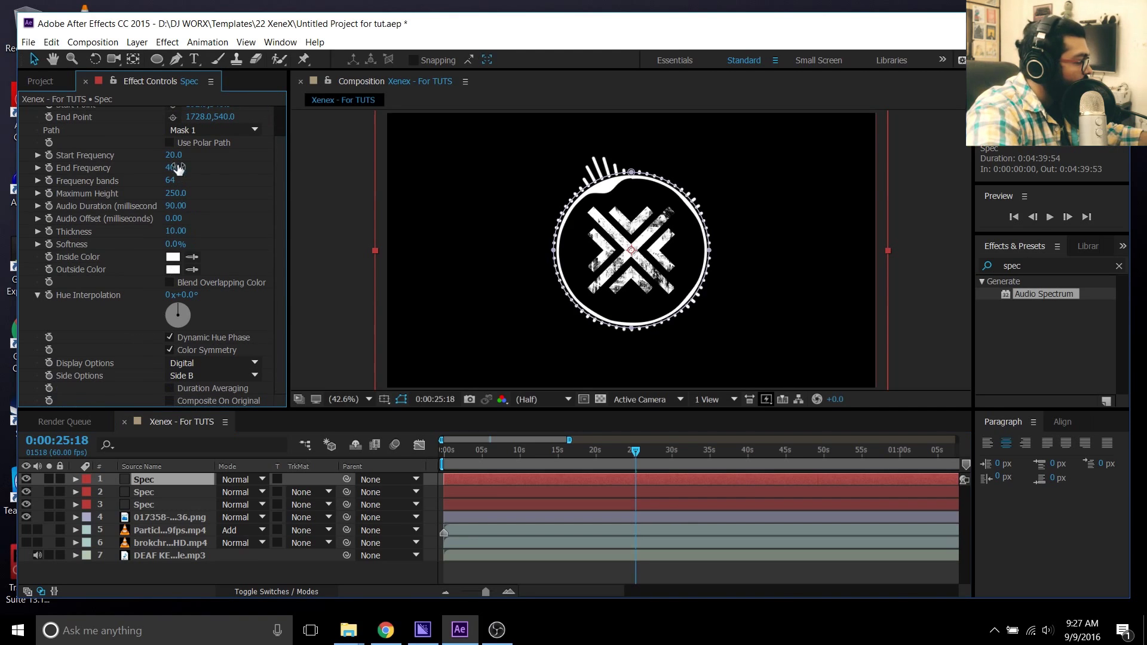
{"action": "left_click", "coordinate": [30, 482]}
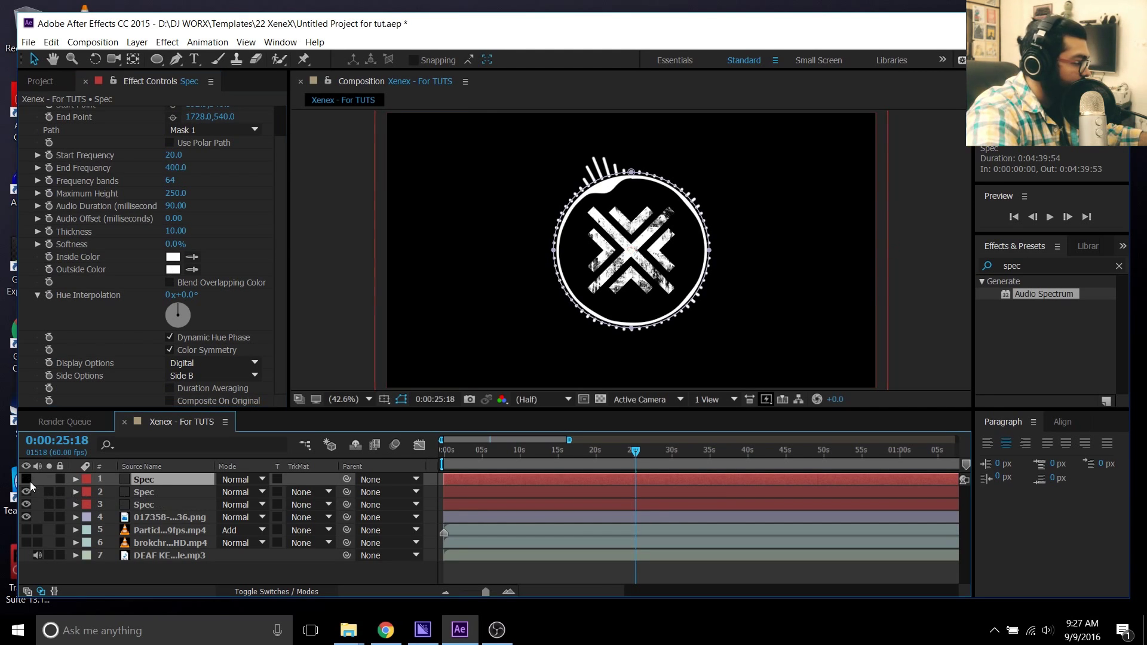
{"action": "left_click", "coordinate": [204, 363]}
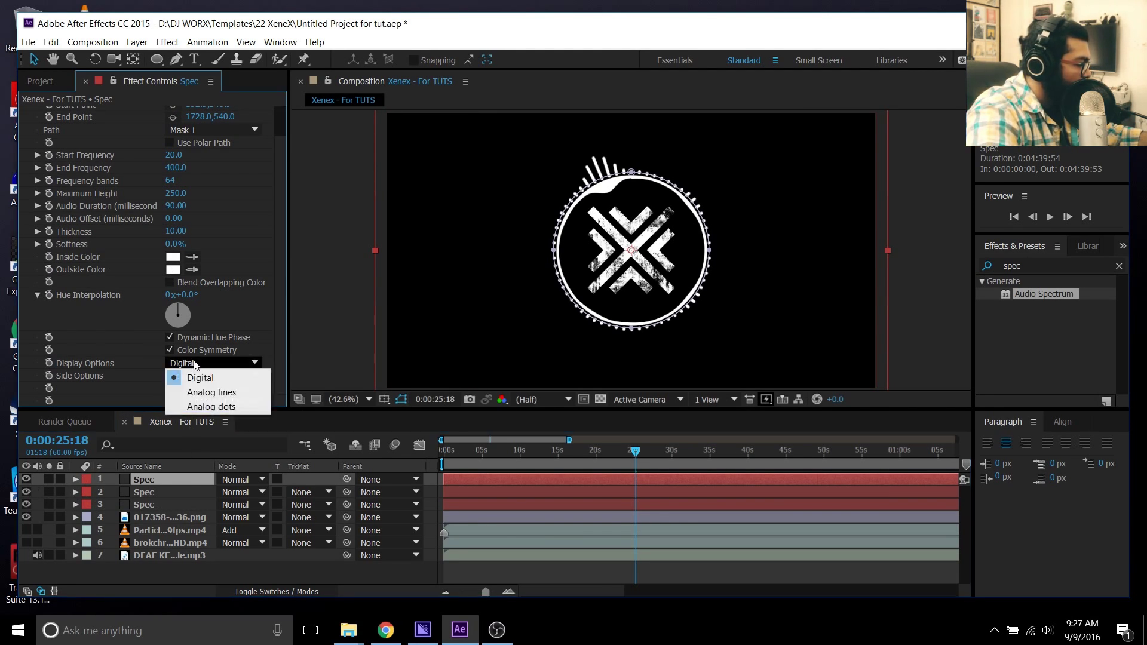
{"action": "left_click", "coordinate": [206, 387]}
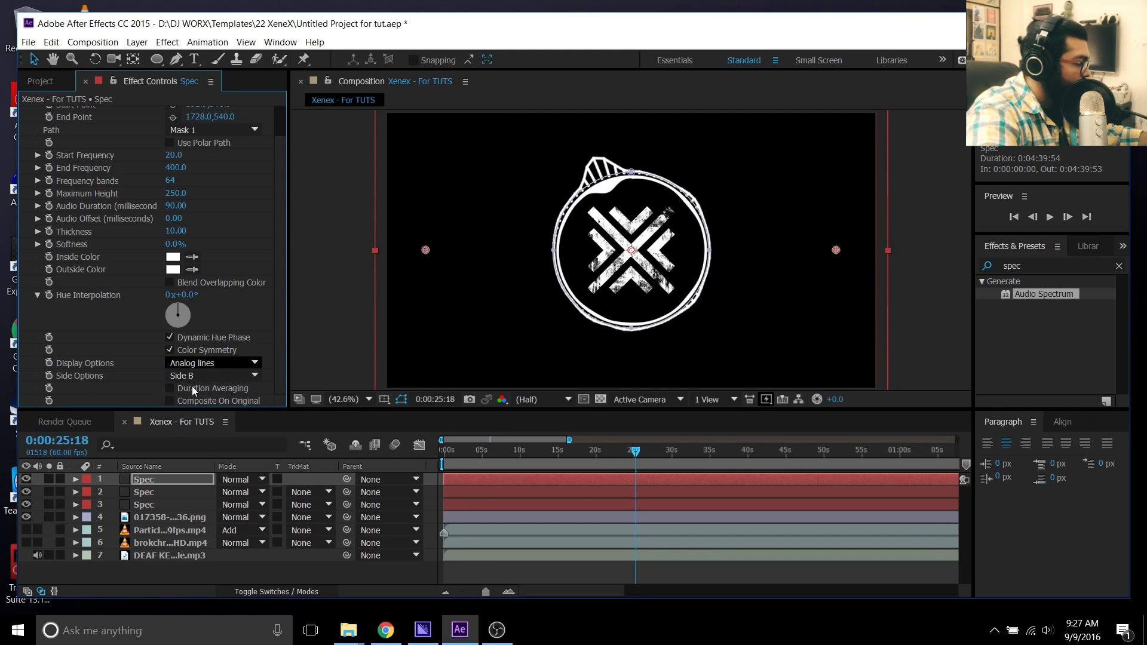
Step: Scale the duplicated Spec layer to 112%
{"action": "key", "text": "s"}
{"action": "left_click", "coordinate": [242, 491]}
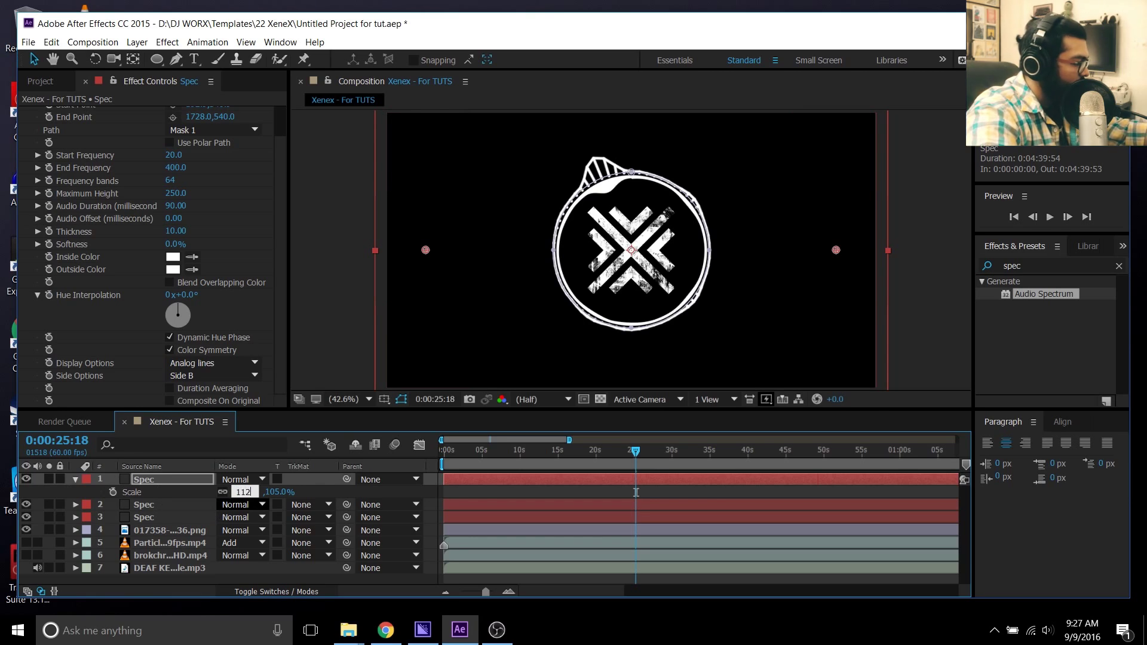
{"action": "key", "text": "Return"}
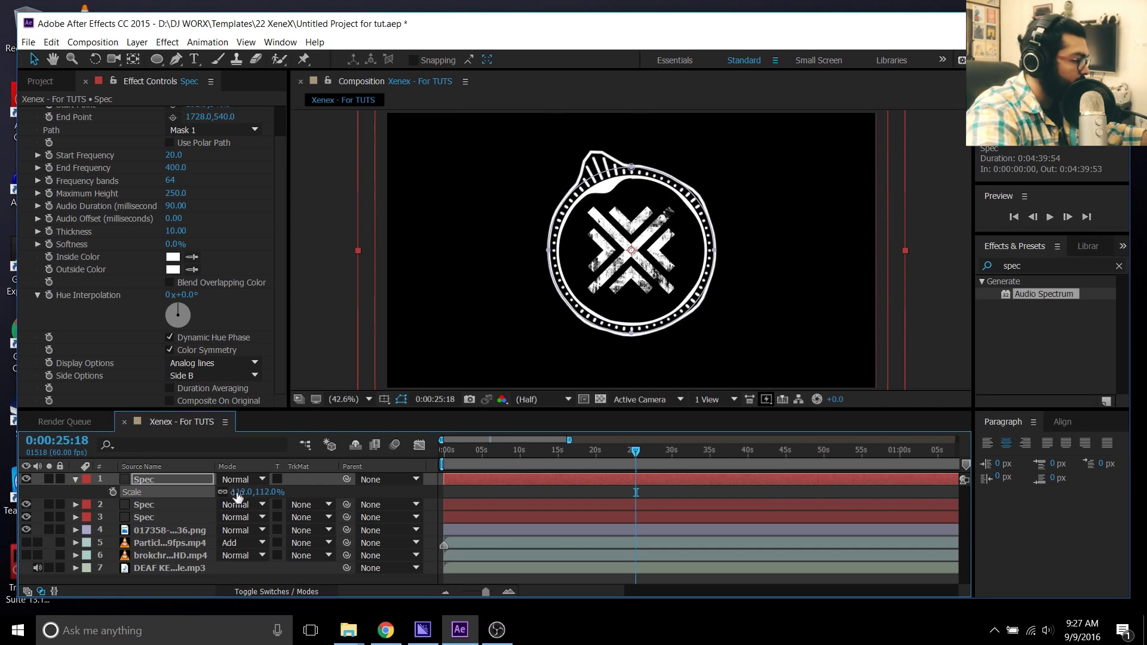
{"action": "left_click", "coordinate": [75, 479]}
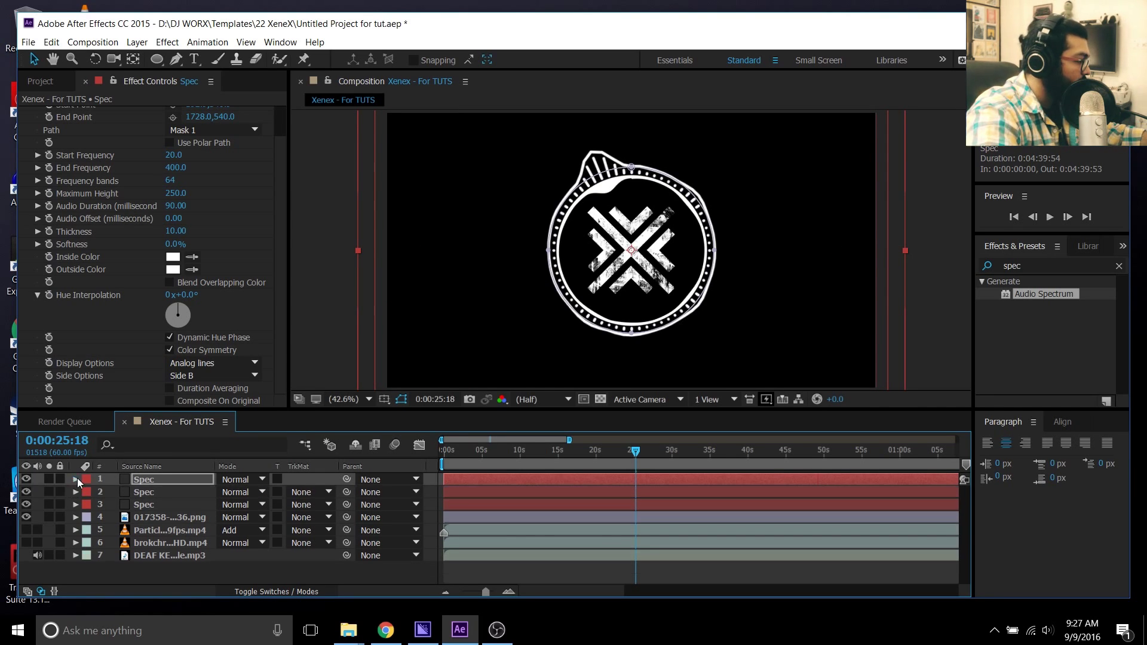
Step: Set the duplicated Spec layer's Frequency bands to 640 and check the line's shape across the timeline
{"action": "left_click", "coordinate": [171, 181]}
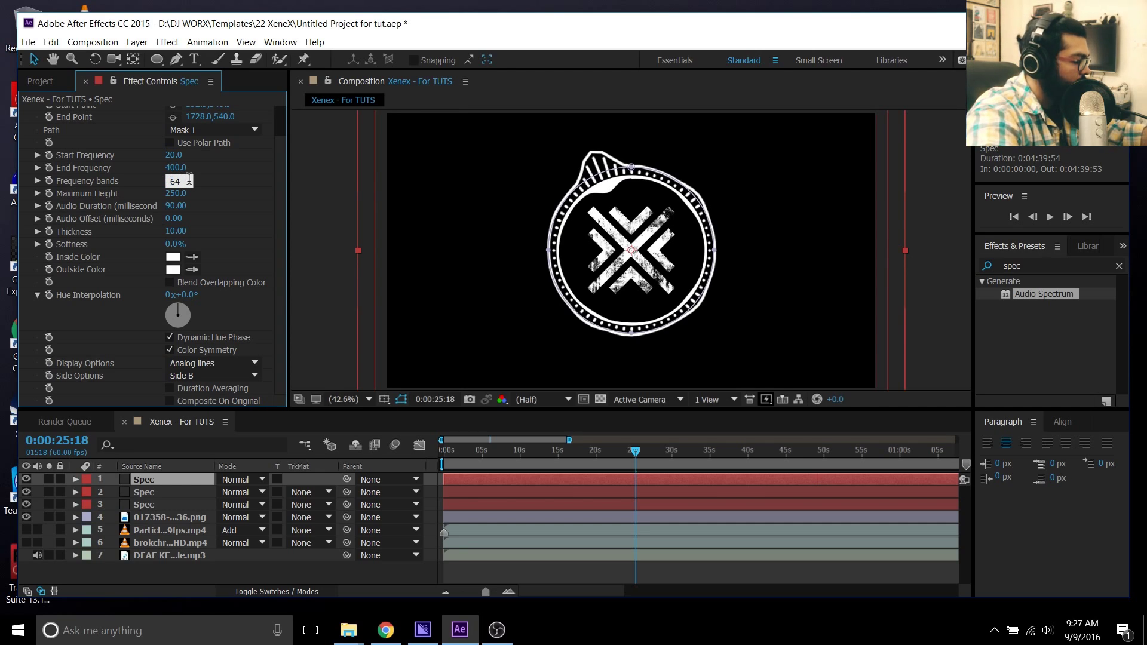
{"action": "type", "text": "0"}
{"action": "key", "text": "Return"}
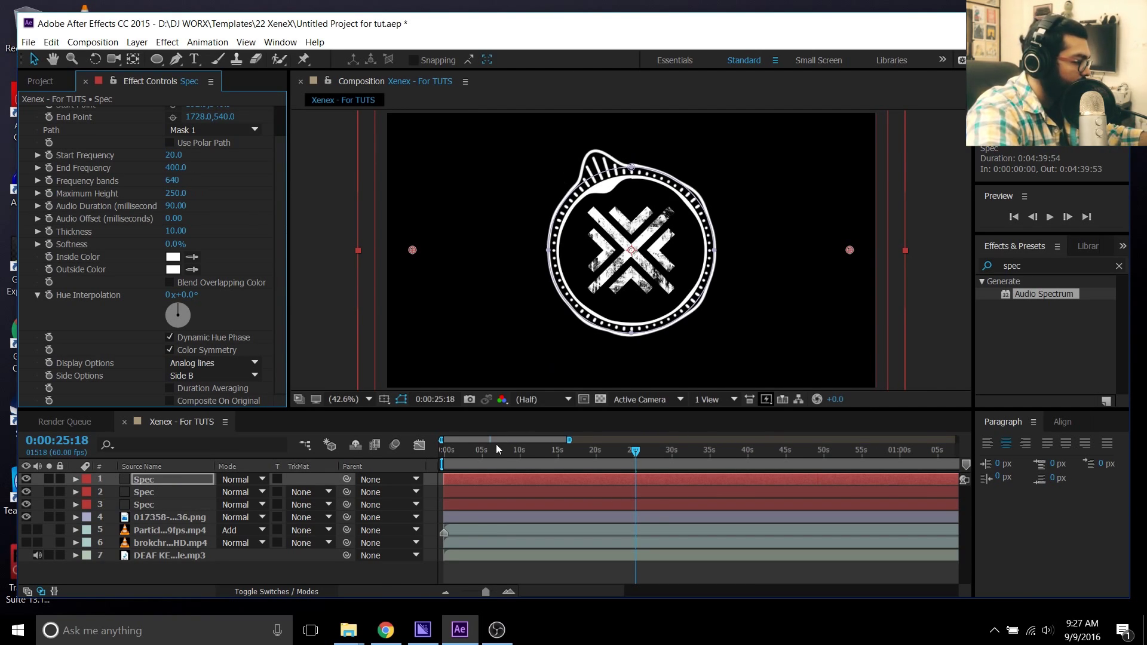
{"action": "left_click_drag", "start_coordinate": [496, 449], "coordinate": [694, 452]}
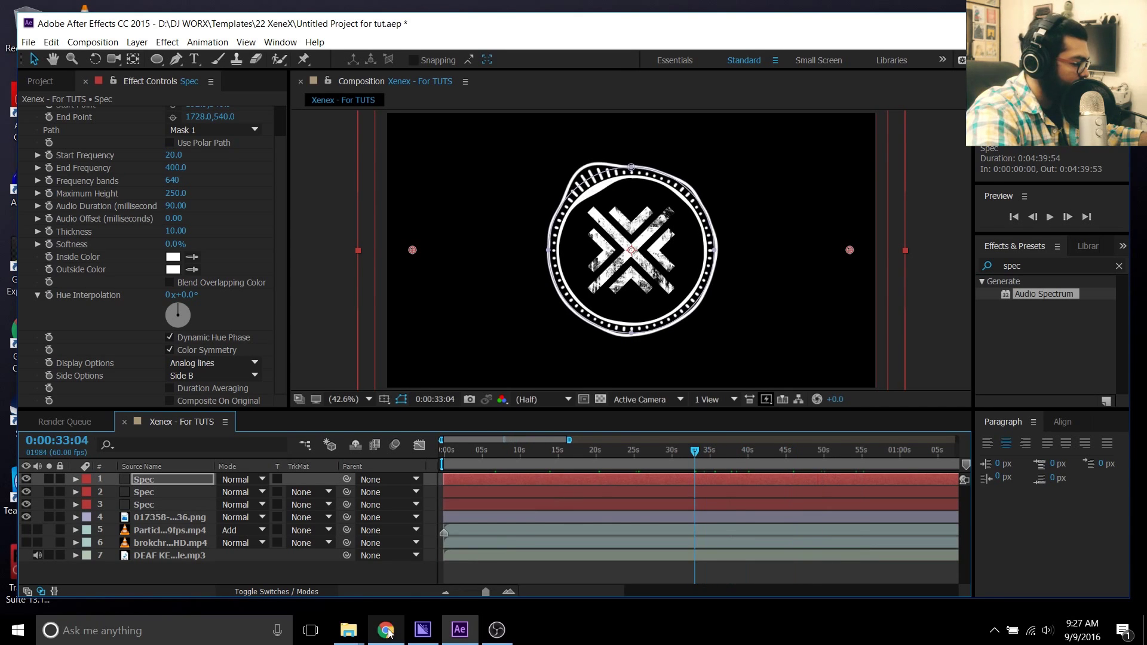
Step: Compare the design with the audio spectrum template video in Chrome, then return to After Effects and check the Spec layers at another time
{"action": "left_click", "coordinate": [459, 631]}
{"action": "left_click", "coordinate": [384, 631]}
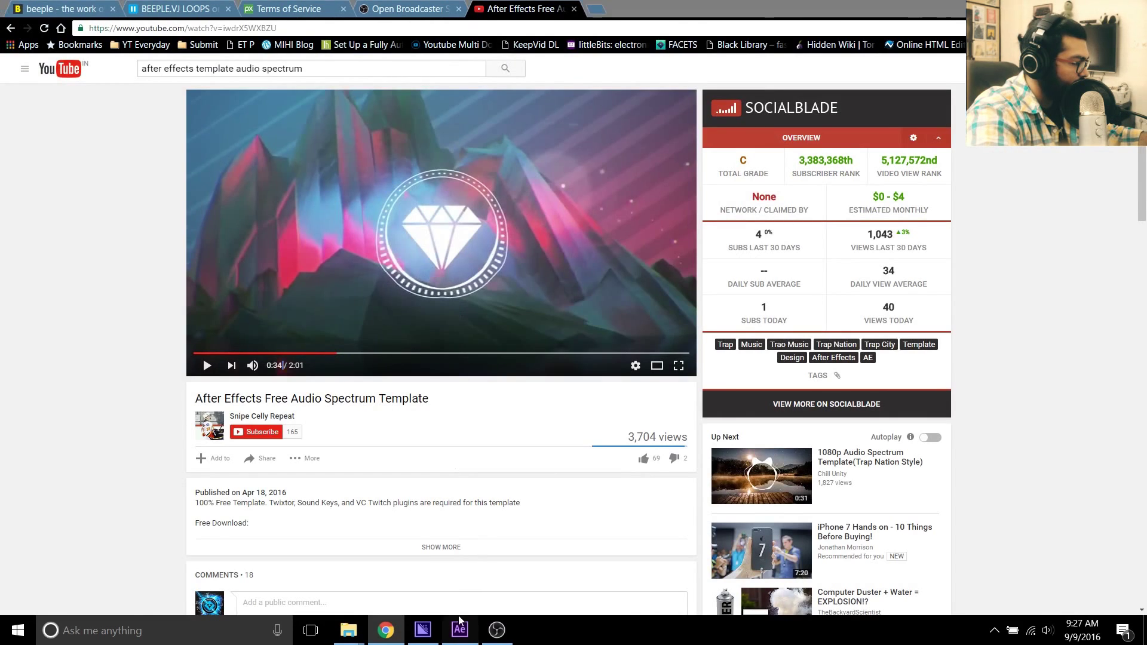
{"action": "left_click", "coordinate": [460, 630]}
{"action": "left_click_drag", "start_coordinate": [555, 445], "coordinate": [804, 453]}
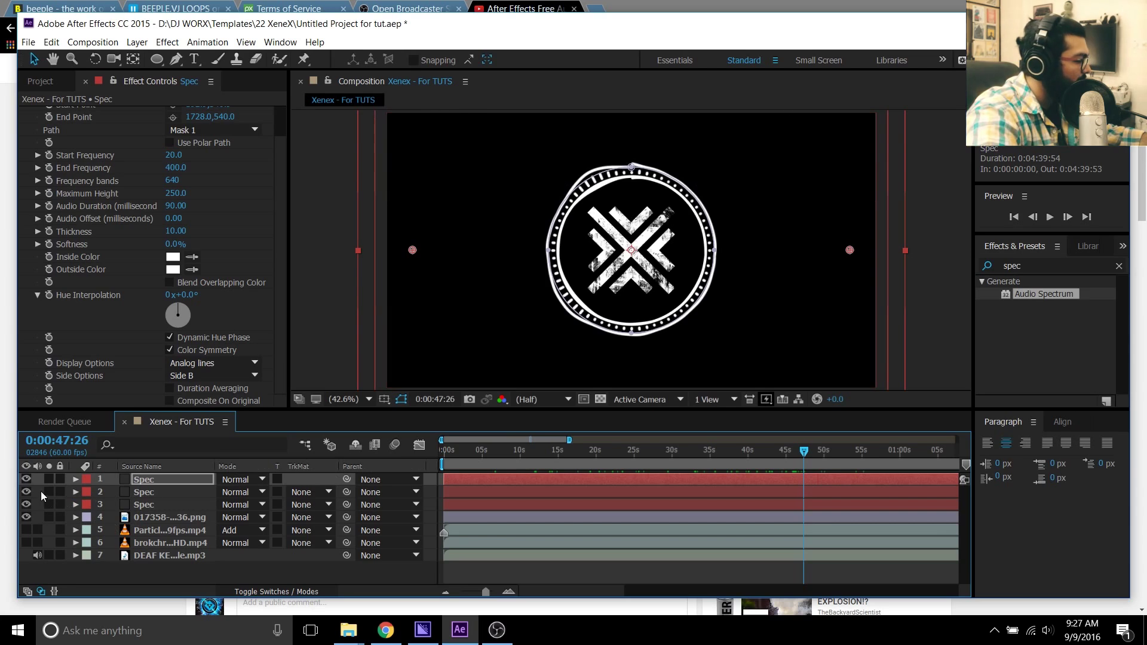
{"action": "mouse_move", "coordinate": [26, 480]}
{"action": "left_mouse_down"}
{"action": "mouse_move", "coordinate": [26, 509]}
{"action": "mouse_move", "coordinate": [26, 479]}
{"action": "left_mouse_up"}
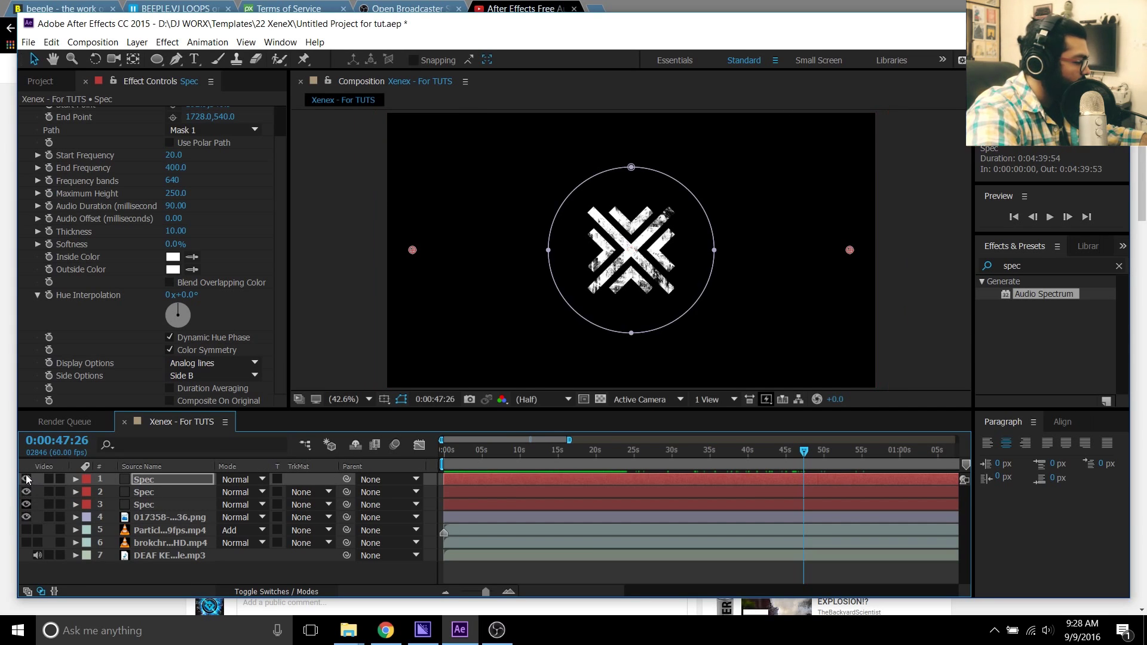
{"action": "left_click", "coordinate": [163, 573]}
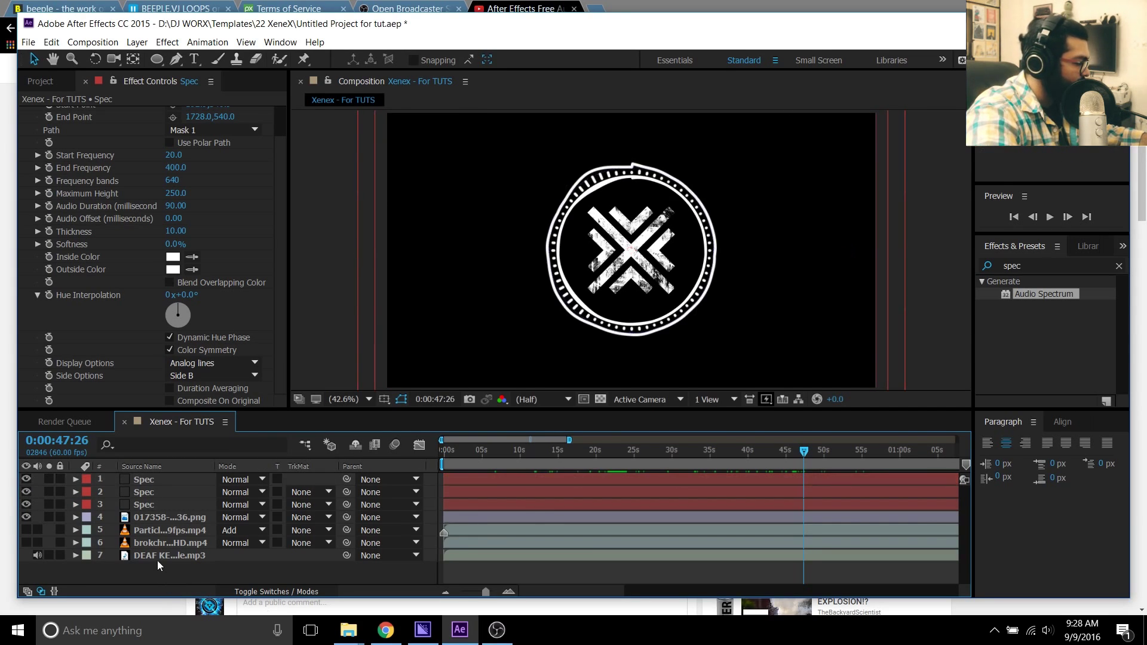
Step: Pre-compose the three Spec layers and the logo PNG into a composition named SpecsZZZ, then check it across the timeline
{"action": "left_click", "coordinate": [159, 514]}
{"action": "left_click", "coordinate": [160, 479], "text": "shift"}
{"action": "right_click", "coordinate": [159, 479]}
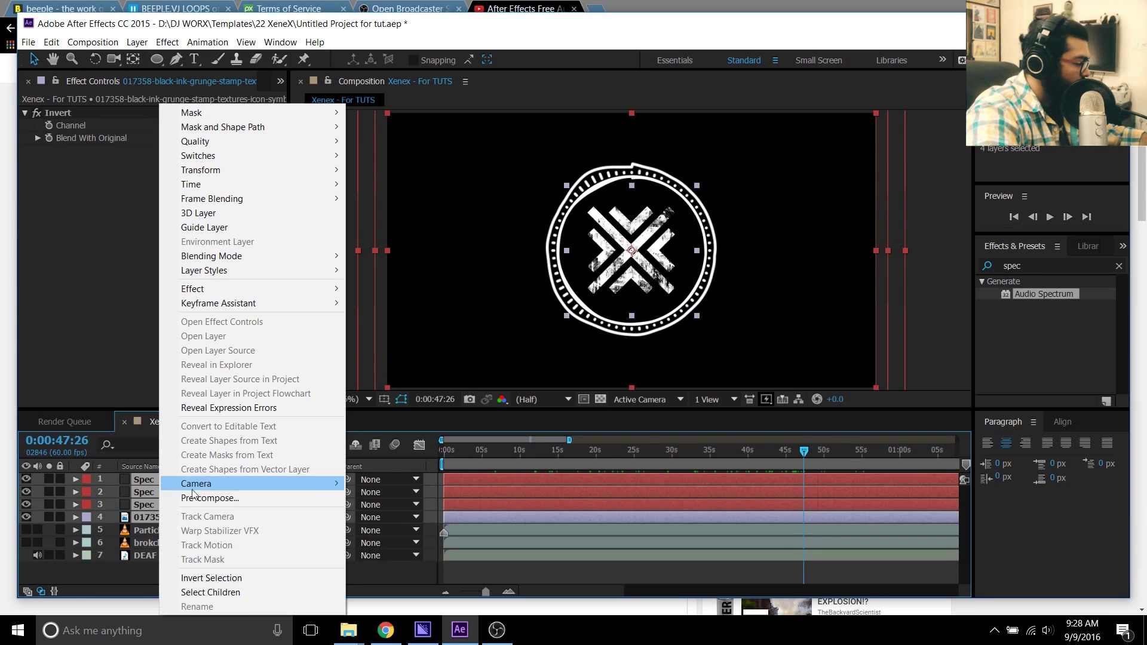
{"action": "left_click", "coordinate": [220, 502]}
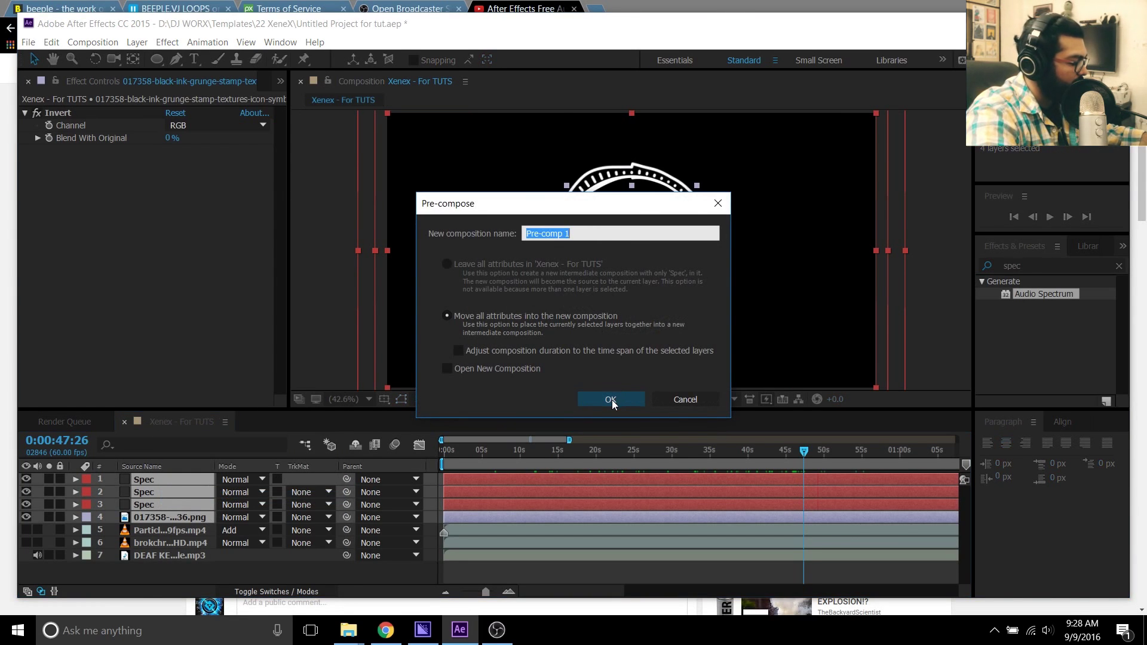
{"action": "type", "text": "S"}
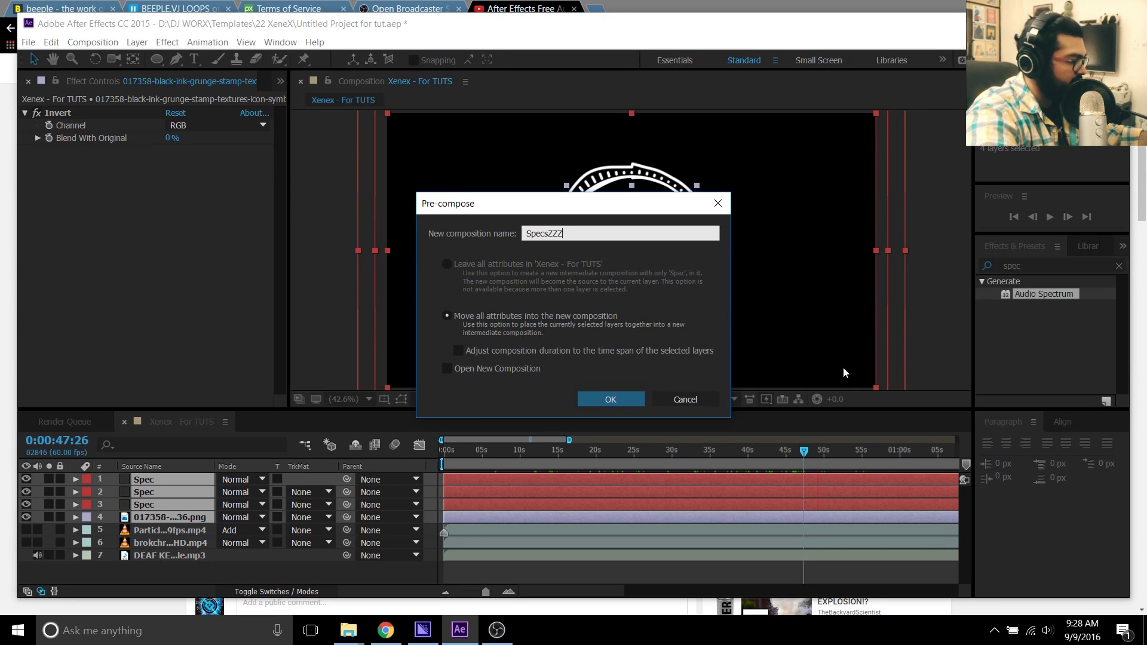
{"action": "type", "text": "pecsZZZ"}
{"action": "left_click", "coordinate": [610, 399]}
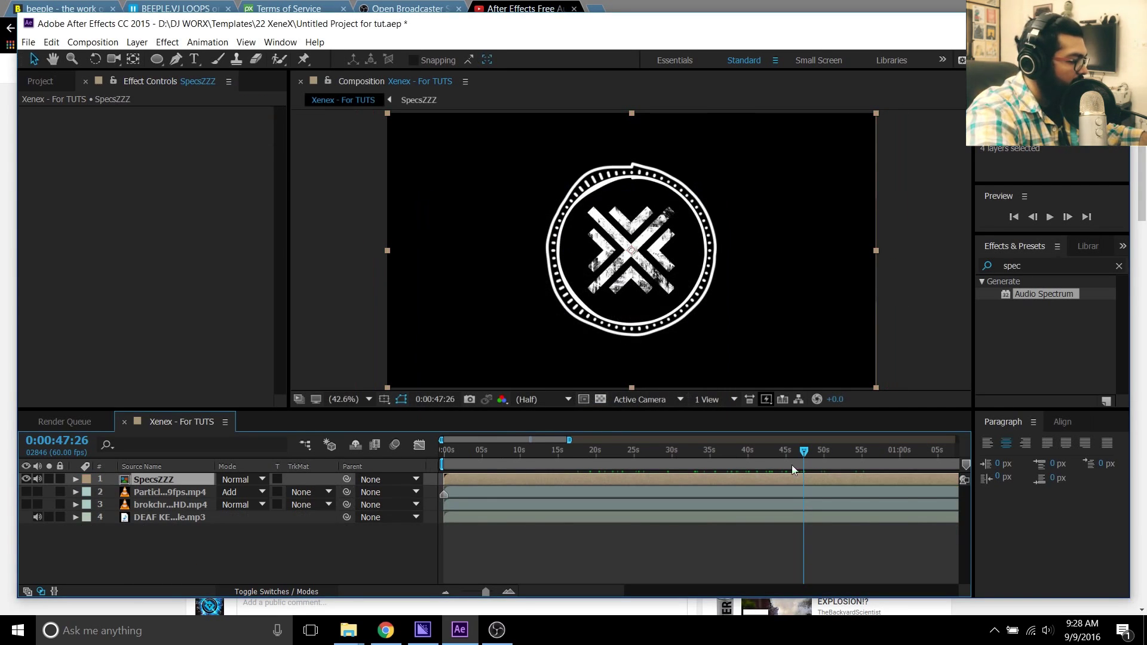
{"action": "left_click_drag", "start_coordinate": [519, 452], "coordinate": [741, 452]}
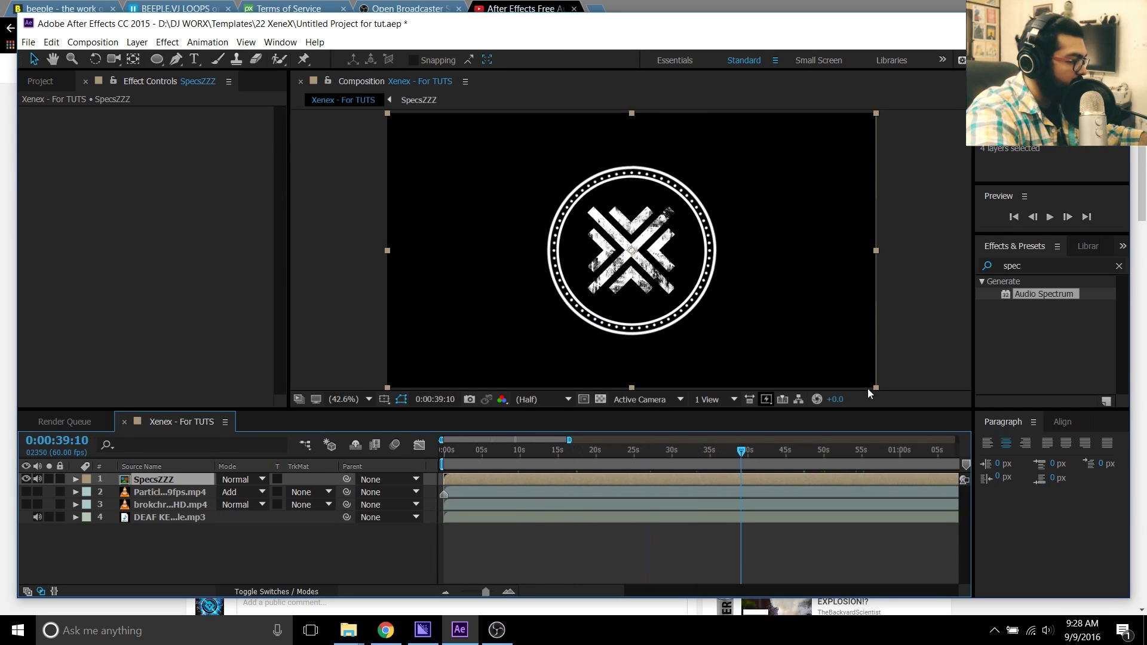
Step: Find the Mirror effect and apply it to the SpecsZZZ layer
{"action": "left_click", "coordinate": [1030, 266]}
{"action": "type", "text": "mirror"}
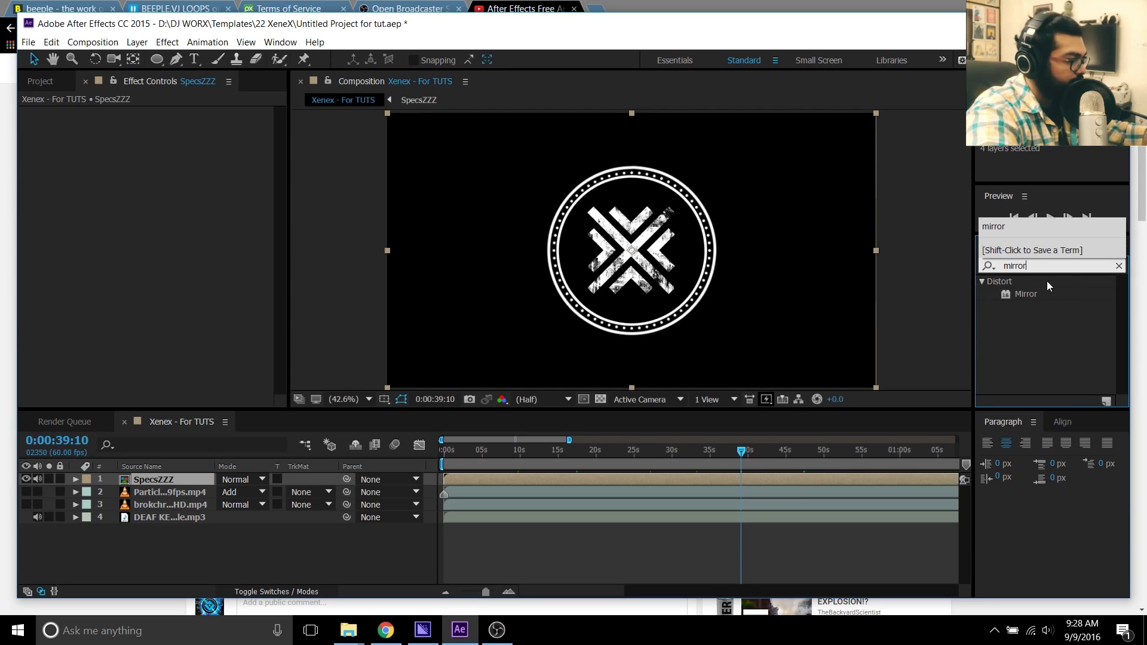
{"action": "left_click_drag", "start_coordinate": [1026, 294], "coordinate": [719, 333]}
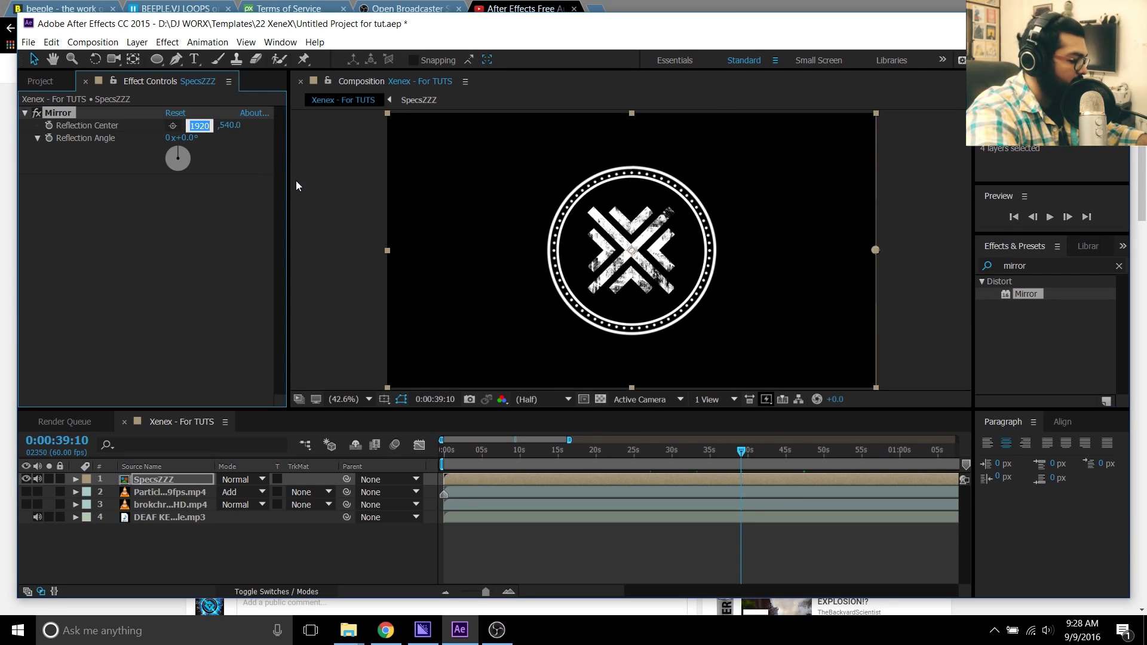
{"action": "key", "text": "Right"}
{"action": "left_click", "coordinate": [180, 187]}
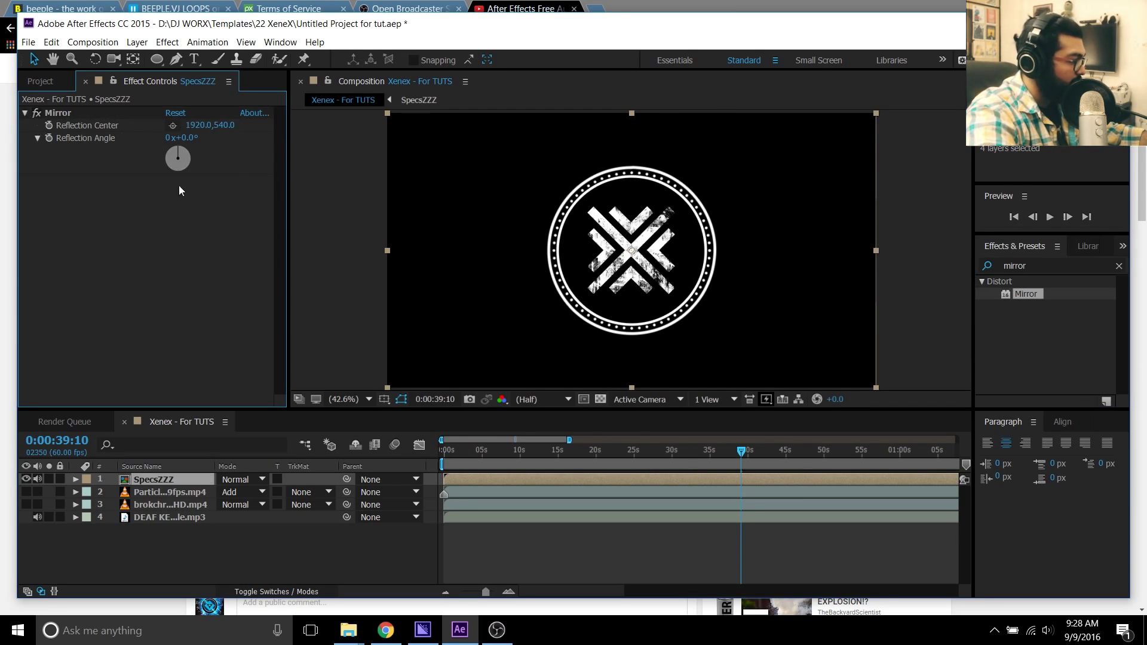
{"action": "left_click_drag", "start_coordinate": [201, 130], "coordinate": [34, 139]}
{"action": "key", "text": "ctrl+z"}
{"action": "key", "text": "ctrl+z"}
{"action": "key", "text": "ctrl+z"}
{"action": "key", "text": "ctrl+z"}
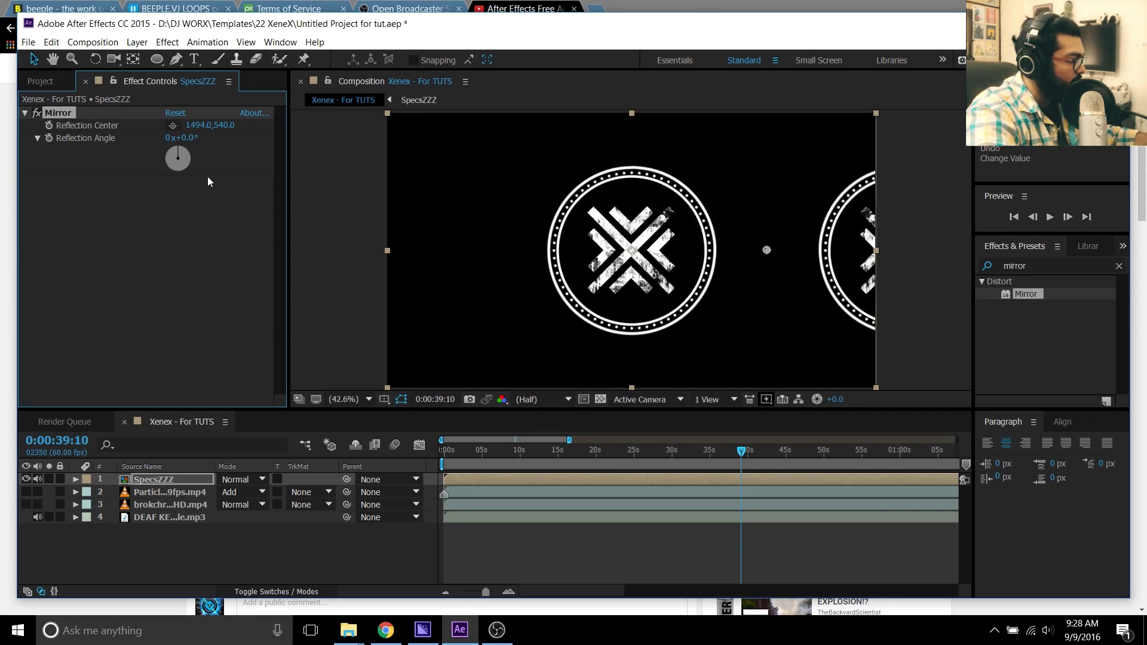
Step: Set the horizontal Reflection Center of the SpecsZZZ Mirror effect to half of 1920, giving 960
{"action": "left_click", "coordinate": [202, 126]}
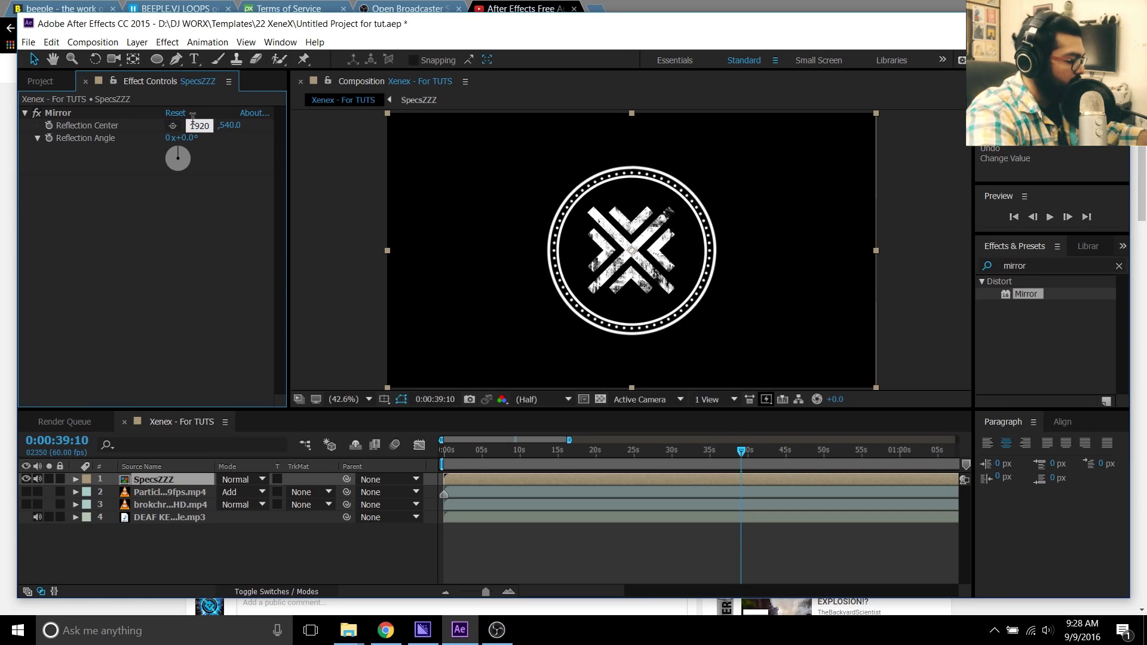
{"action": "key", "text": "Right"}
{"action": "type", "text": "/"}
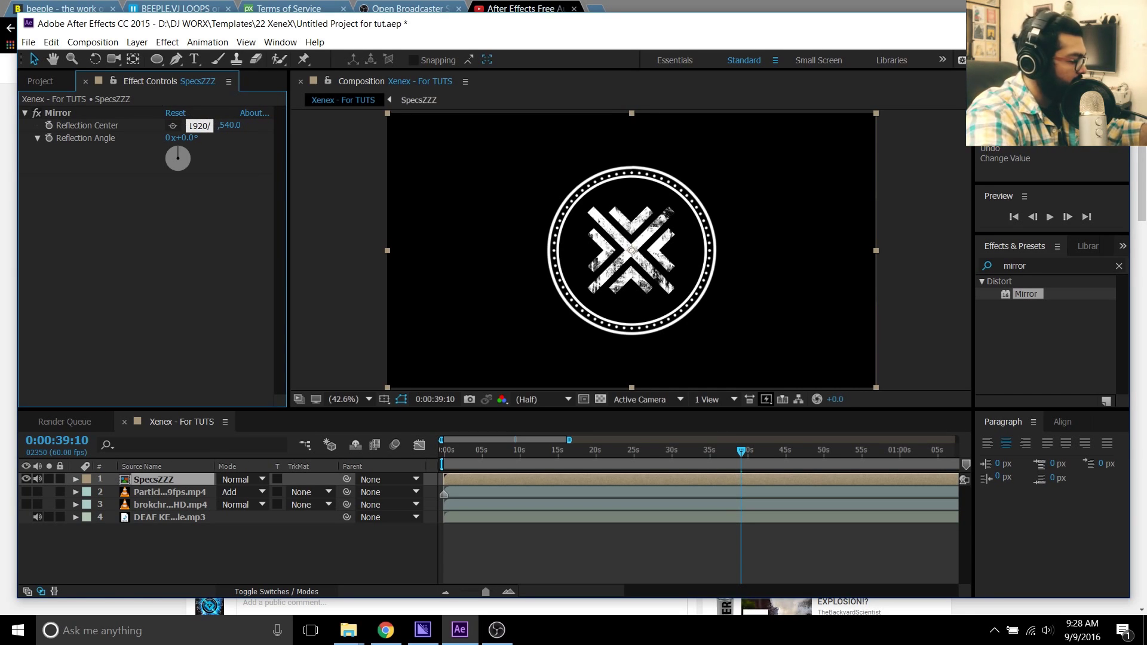
{"action": "type", "text": "2"}
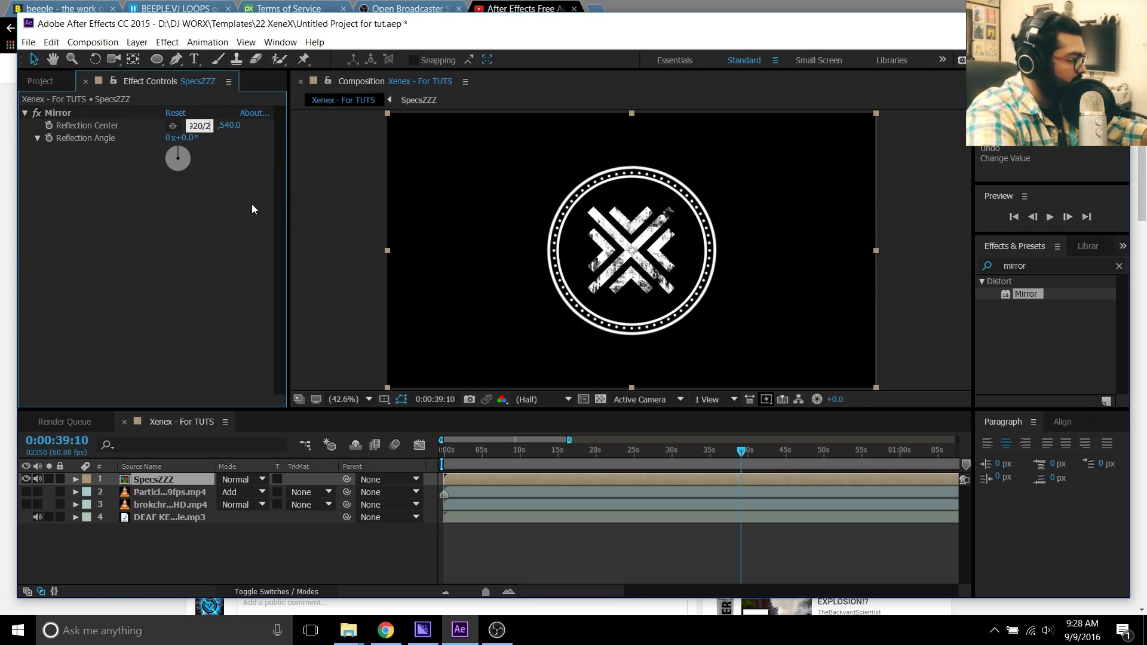
{"action": "key", "text": "Return"}
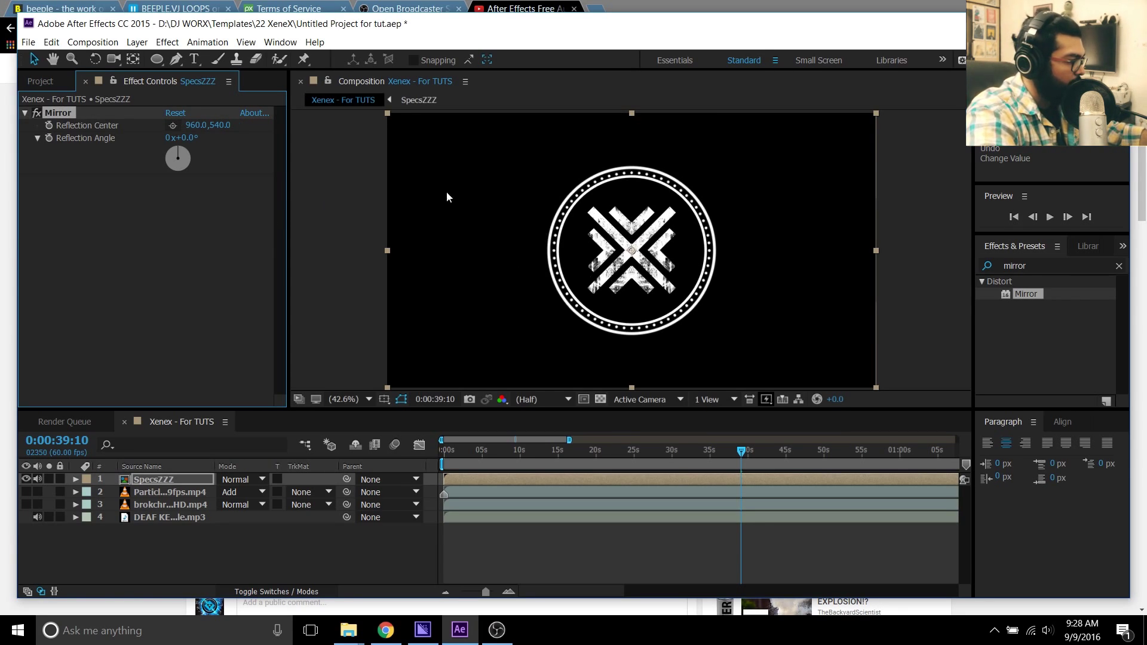
Step: Compare the SpecsZZZ spectrum with the Mirror effect disabled and enabled at several times on the timeline
{"action": "left_click", "coordinate": [38, 113]}
{"action": "left_click", "coordinate": [518, 451]}
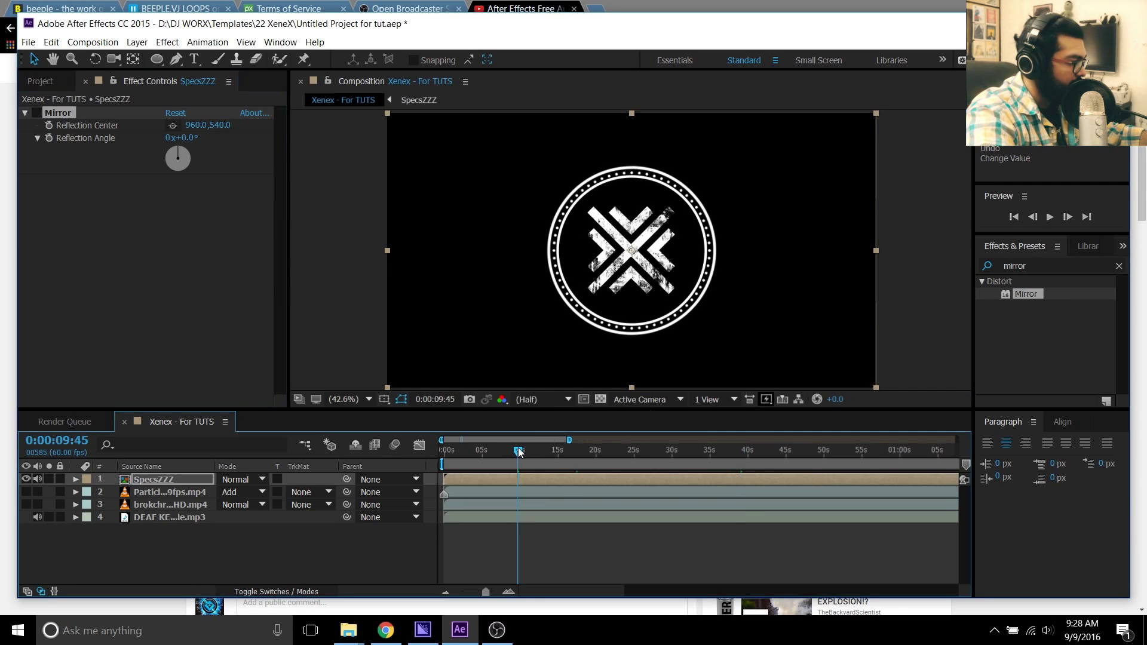
{"action": "left_click", "coordinate": [542, 451]}
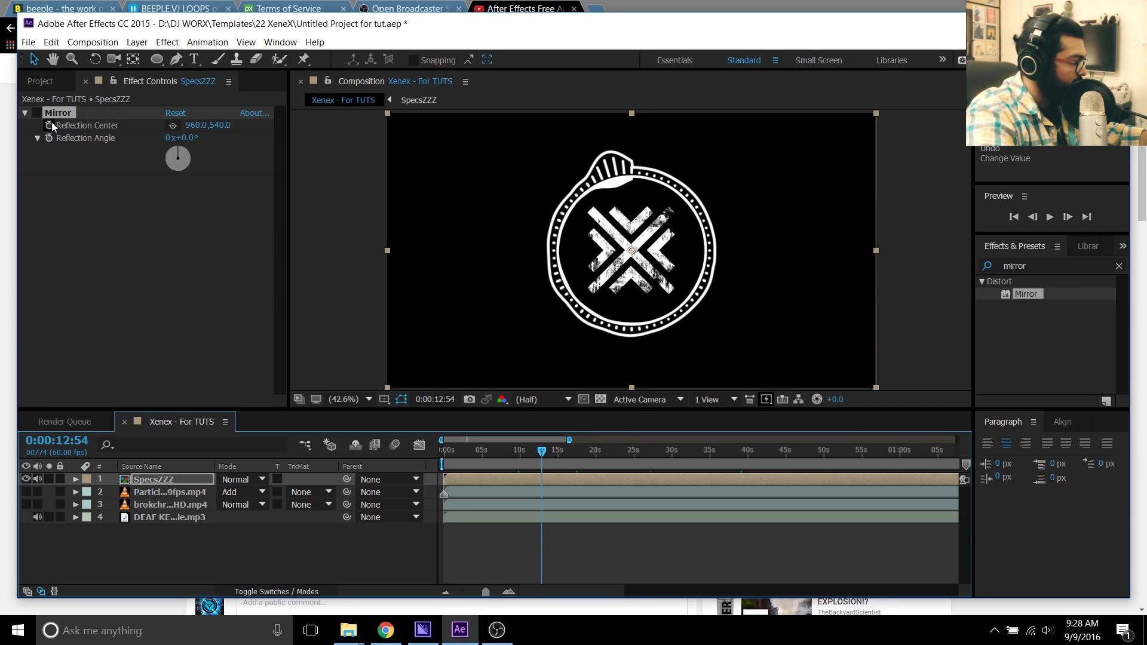
{"action": "left_click", "coordinate": [37, 113]}
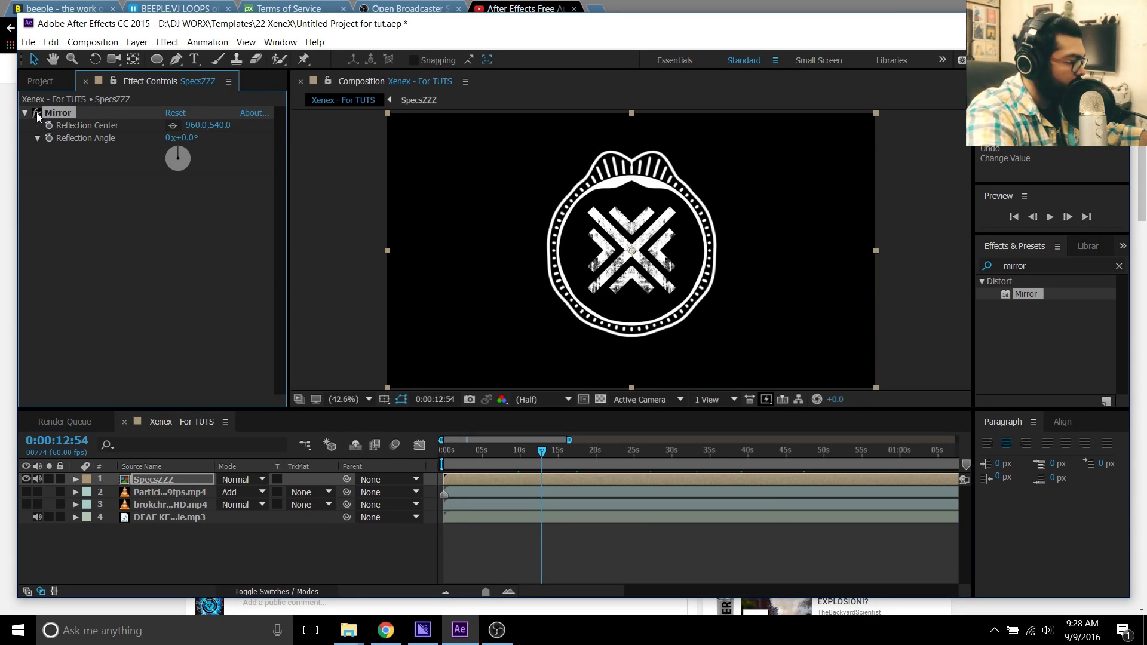
{"action": "left_click", "coordinate": [37, 114]}
{"action": "left_click_drag", "start_coordinate": [457, 446], "coordinate": [549, 452]}
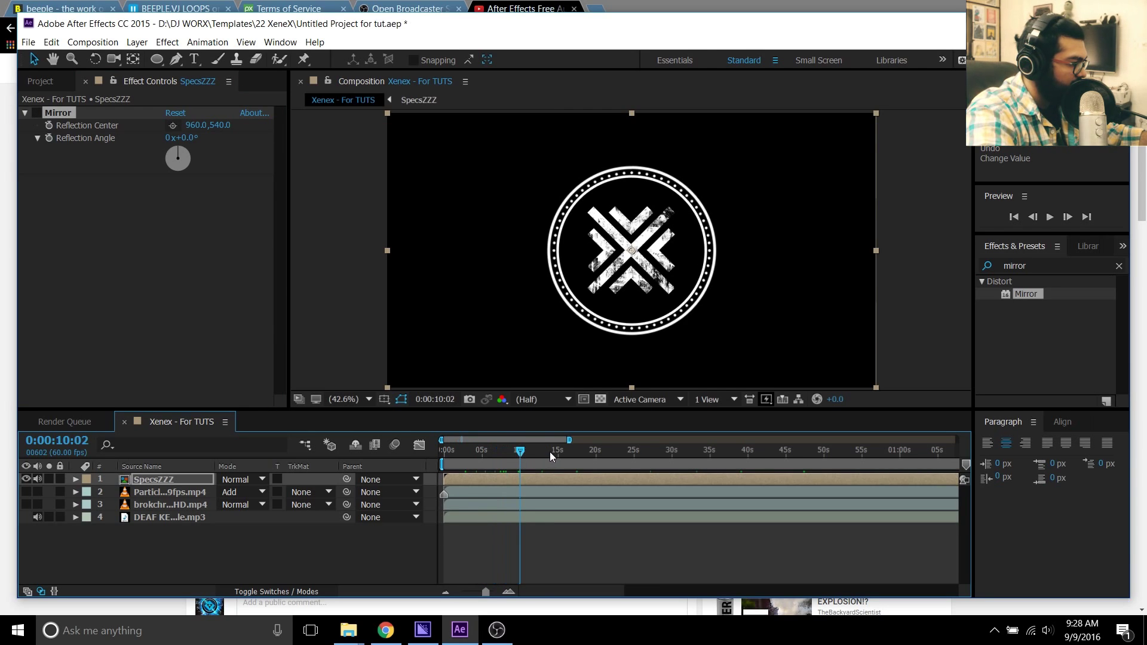
{"action": "left_click", "coordinate": [592, 457]}
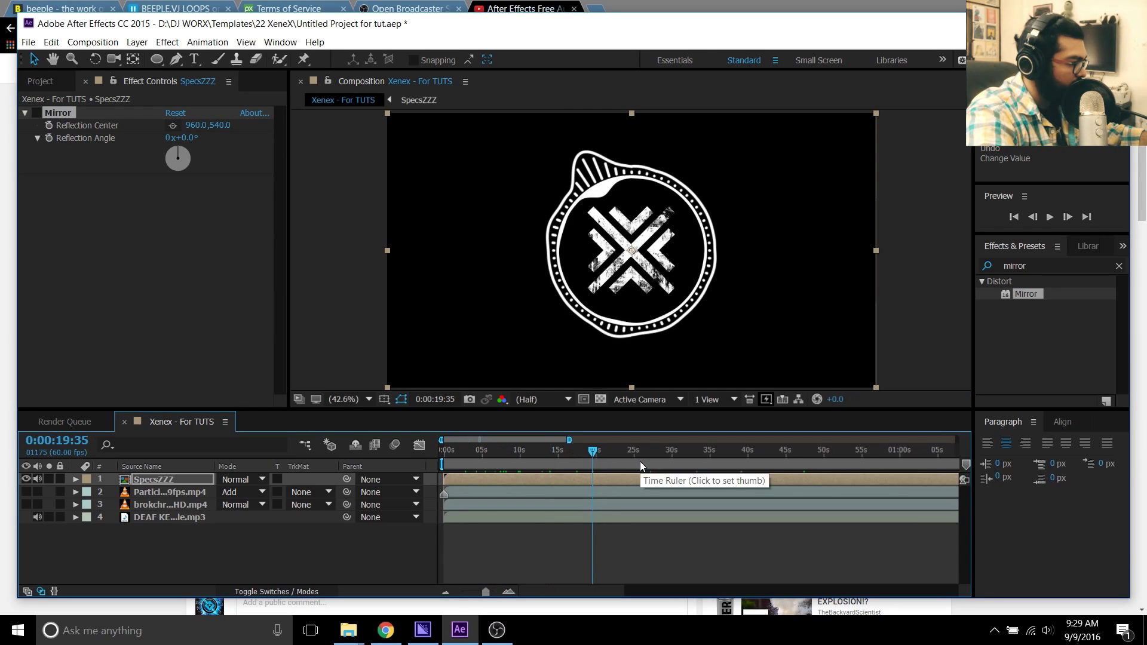
{"action": "left_click", "coordinate": [36, 114]}
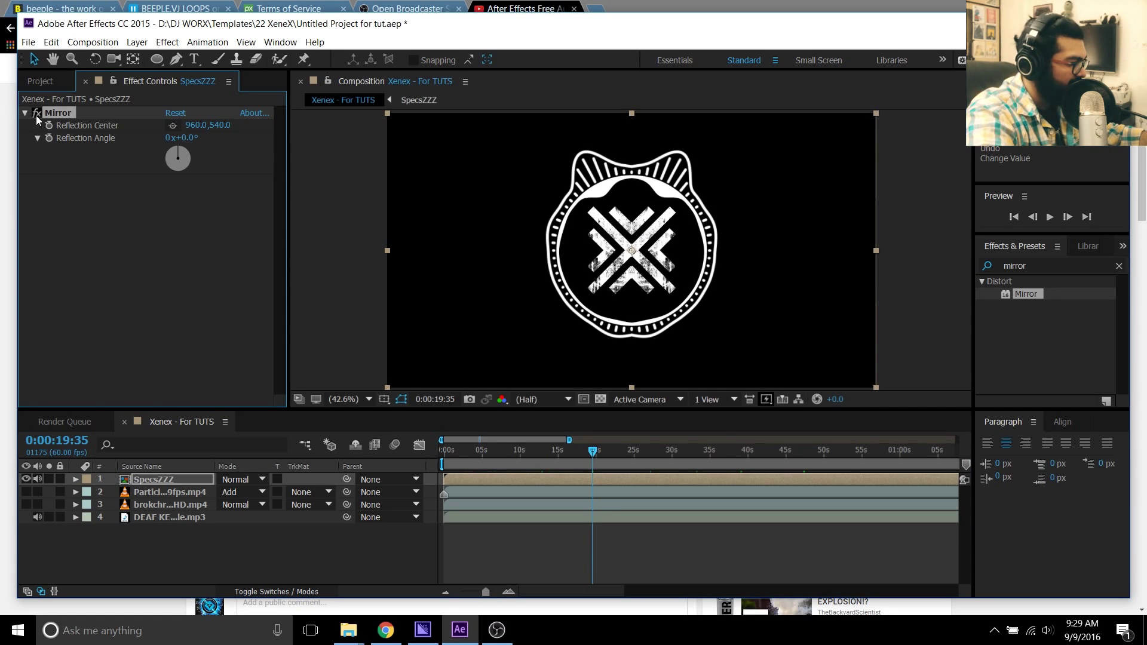
{"action": "left_click", "coordinate": [36, 113]}
{"action": "left_click", "coordinate": [36, 114]}
{"action": "left_click", "coordinate": [37, 114]}
{"action": "left_click", "coordinate": [36, 113]}
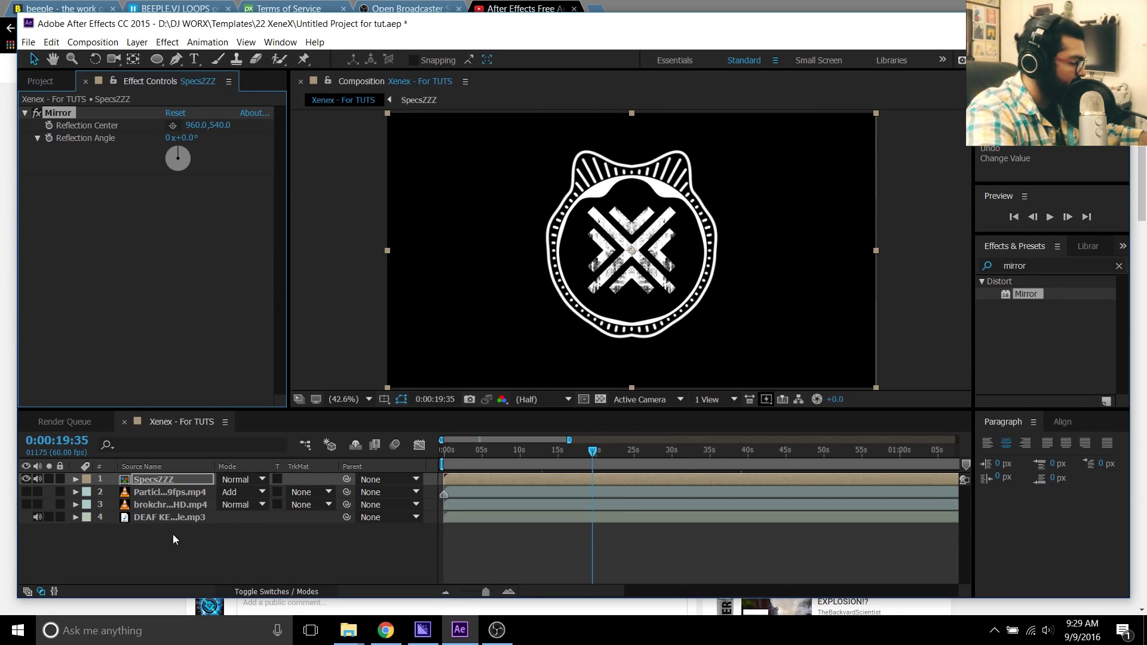
Step: Cut the Mirror effect from the SpecsZZZ layer
{"action": "left_click", "coordinate": [135, 266]}
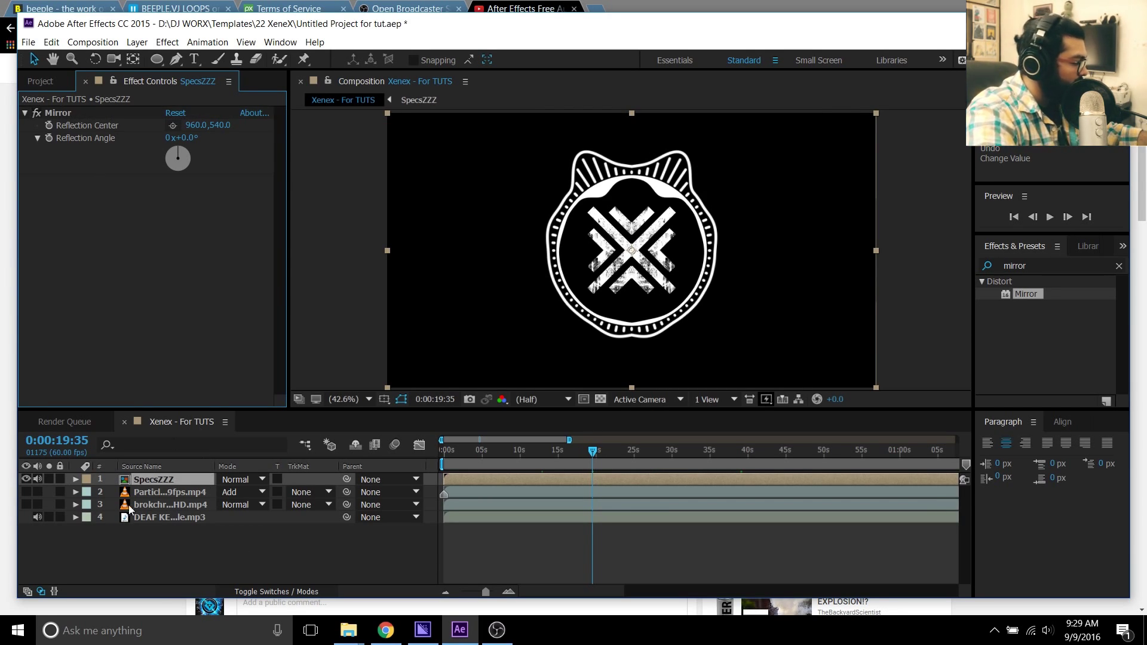
{"action": "left_click", "coordinate": [144, 493]}
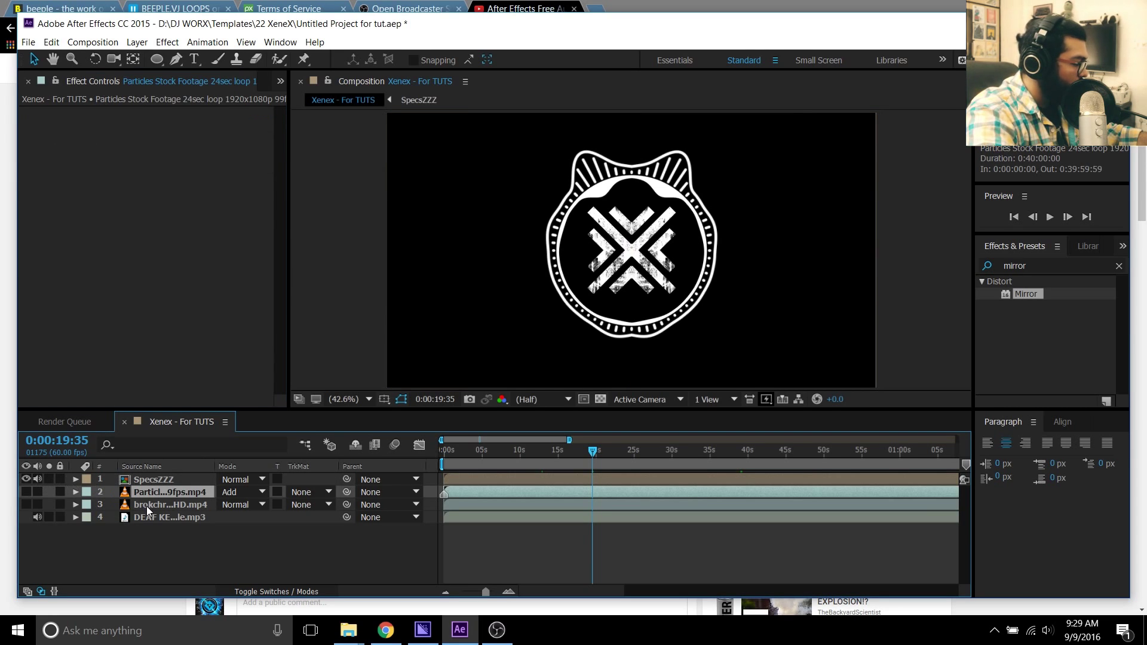
{"action": "left_click", "coordinate": [146, 507]}
{"action": "left_click", "coordinate": [152, 481]}
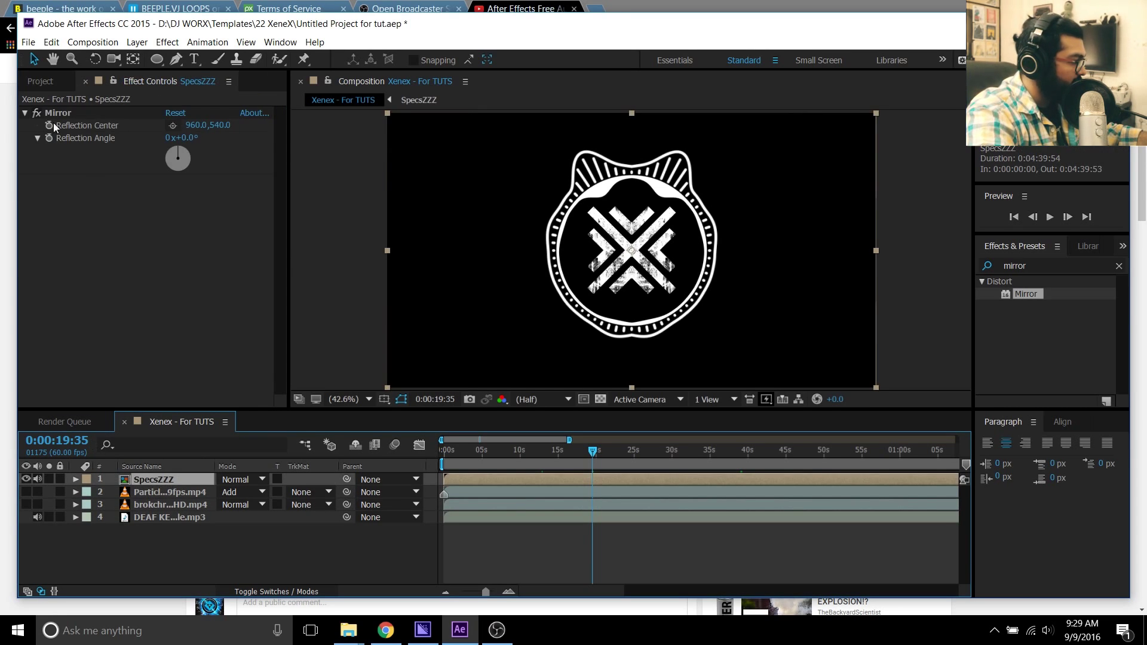
{"action": "left_click", "coordinate": [142, 174]}
{"action": "key", "text": "Delete"}
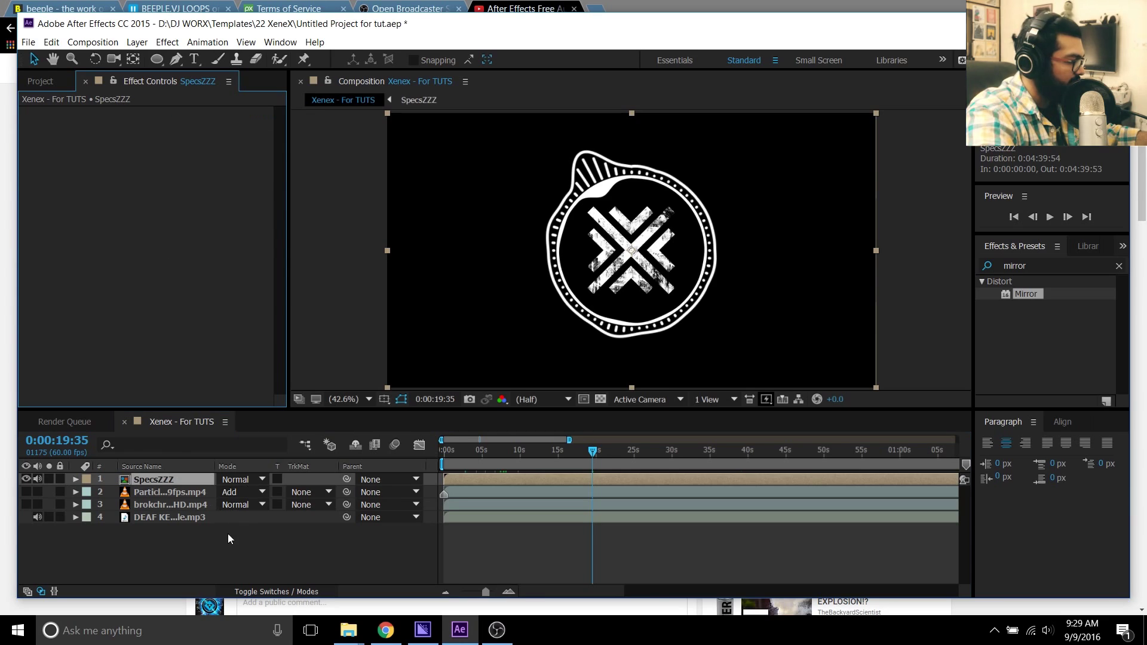
Step: Create an adjustment layer above all layers and paste the cut Mirror effect onto it
{"action": "left_click", "coordinate": [156, 538]}
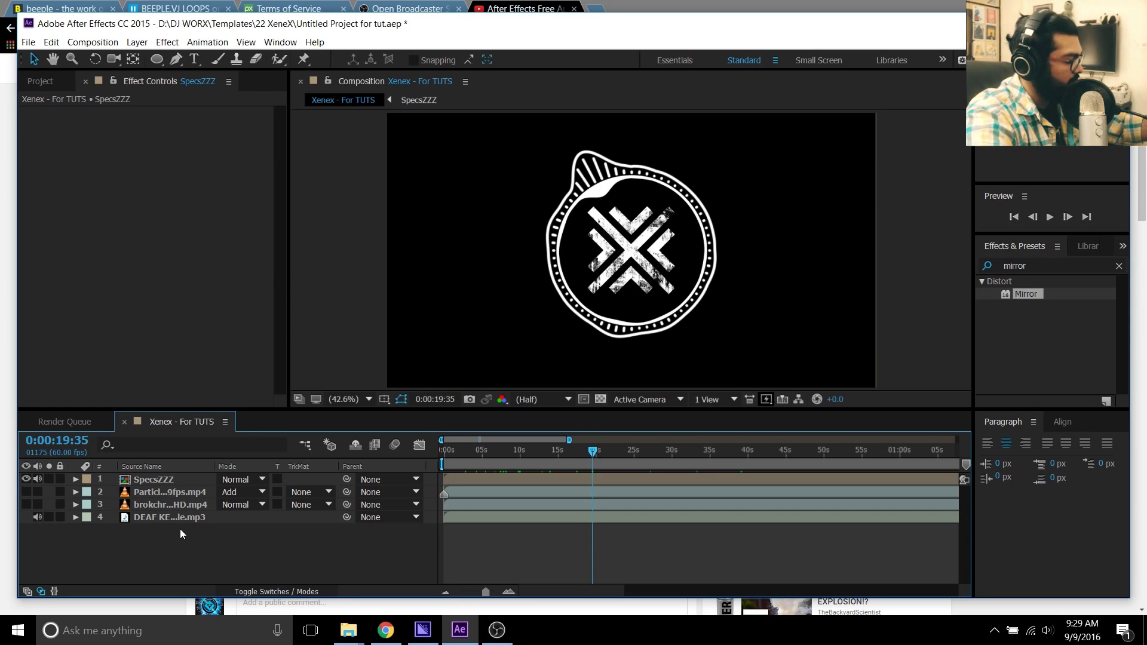
{"action": "key", "text": "ctrl+alt+y"}
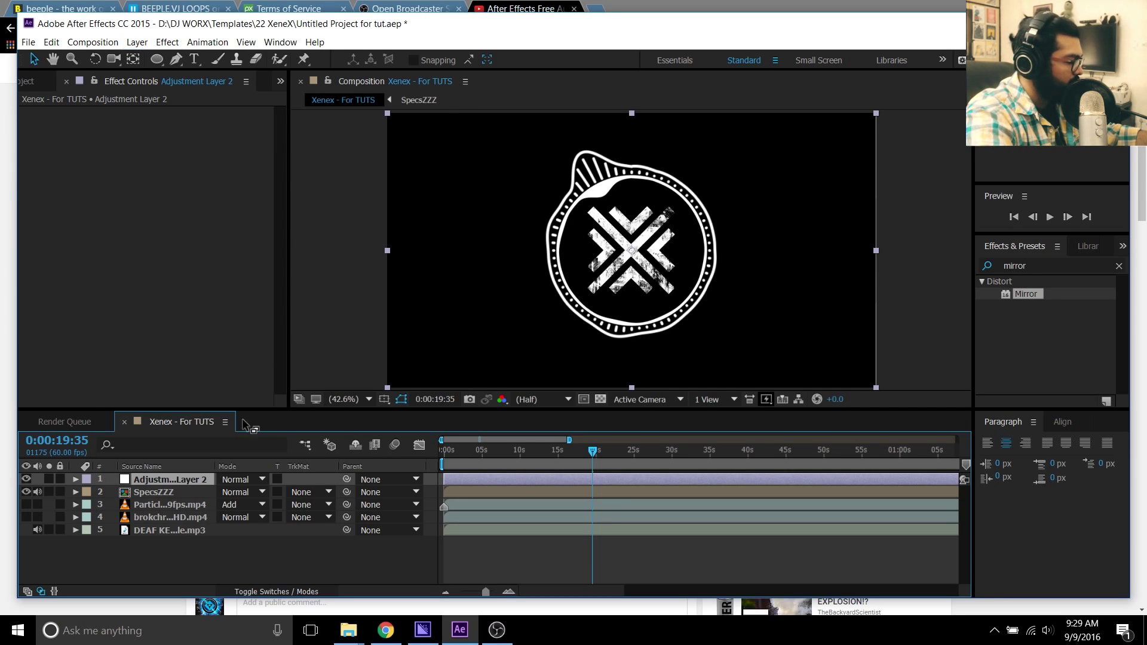
{"action": "left_click", "coordinate": [139, 43]}
{"action": "mouse_move", "coordinate": [251, 58]}
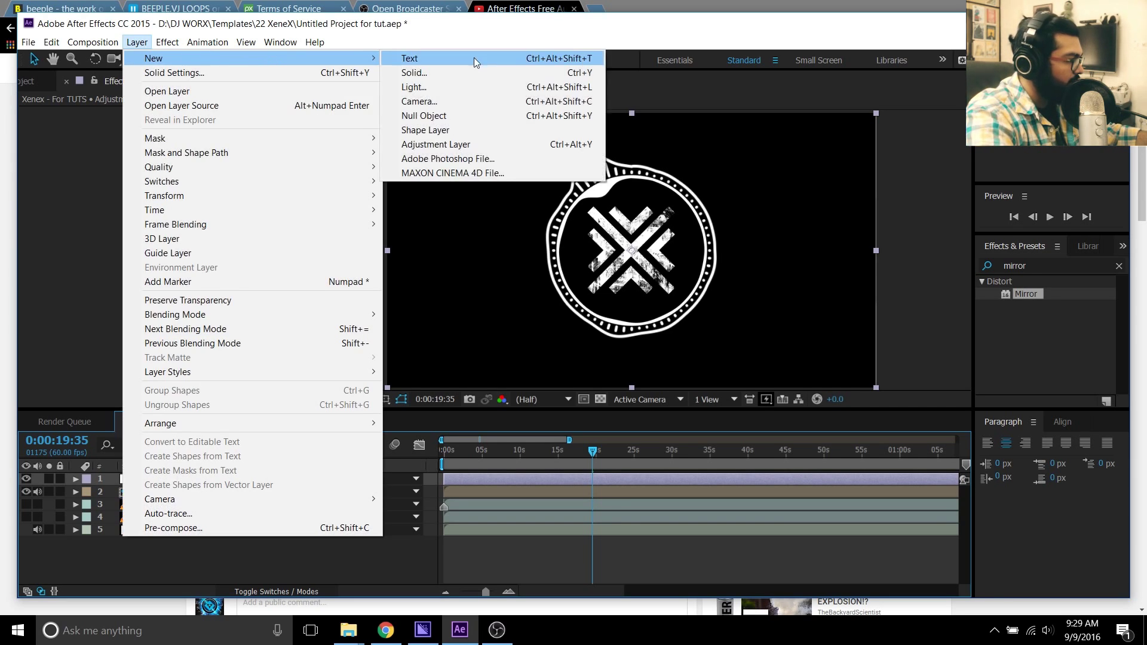
{"action": "left_click", "coordinate": [205, 562]}
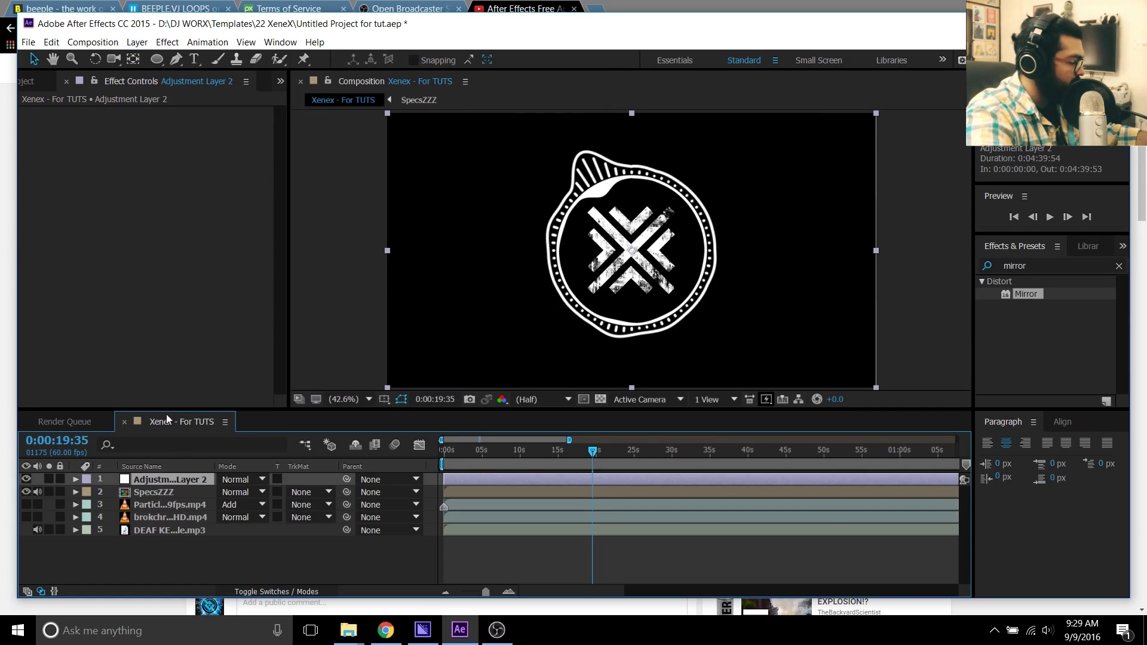
{"action": "left_click", "coordinate": [145, 257]}
{"action": "key", "text": "ctrl+v"}
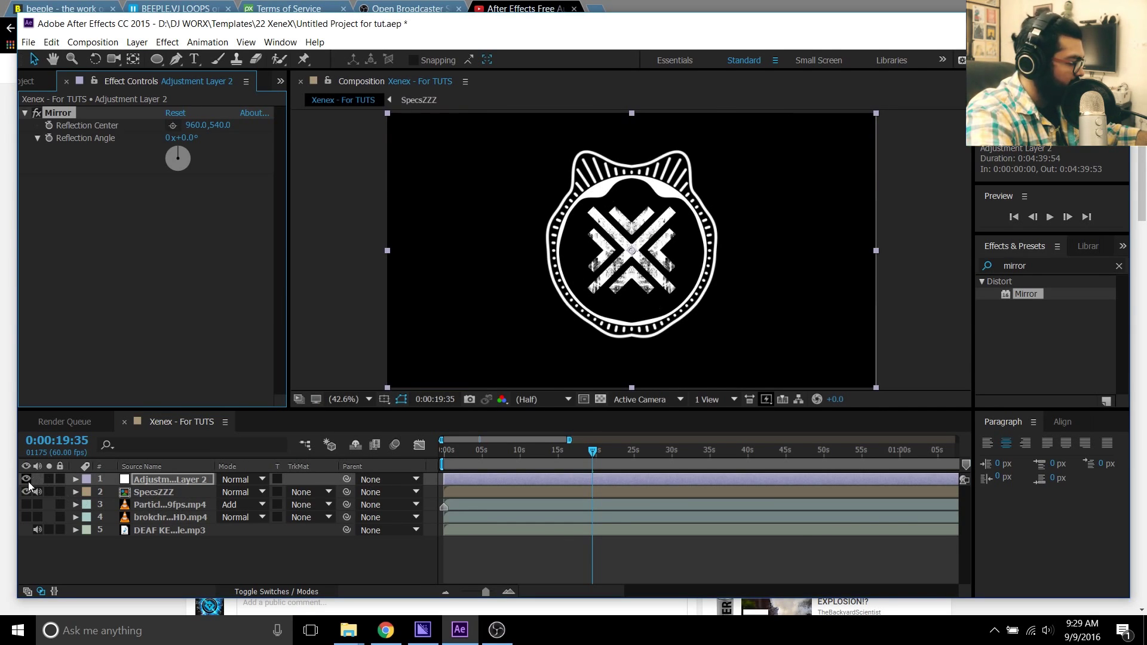
Step: Make the particles footage and the brokchr background video layers visible
{"action": "left_click", "coordinate": [174, 495]}
{"action": "left_click", "coordinate": [160, 490]}
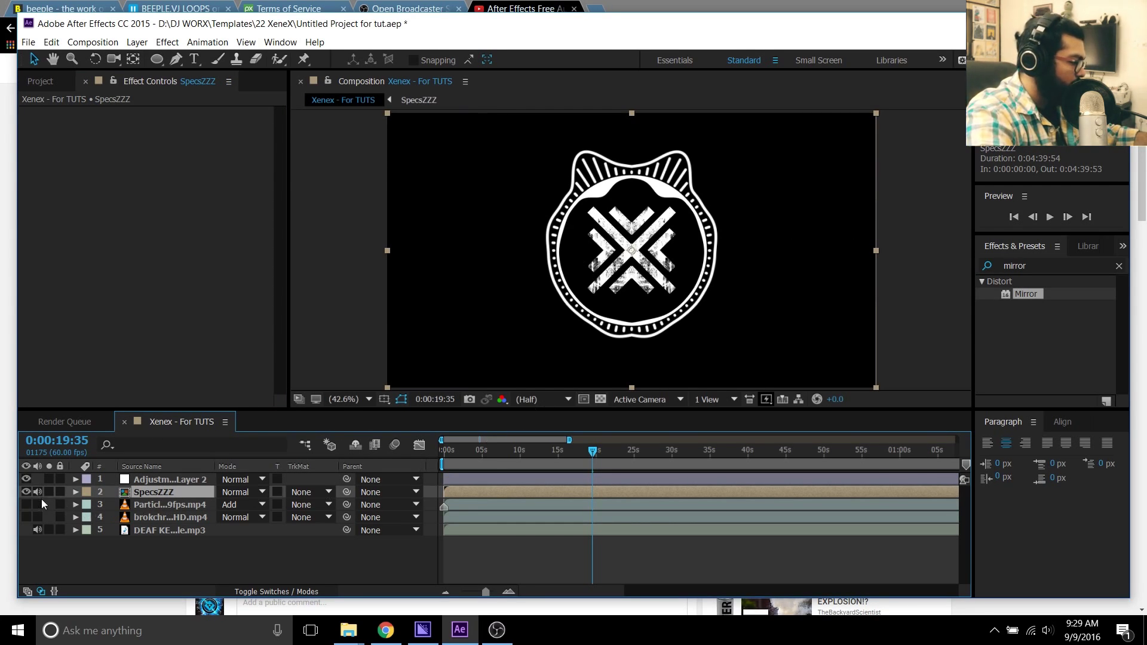
{"action": "left_click_drag", "start_coordinate": [27, 502], "coordinate": [27, 517]}
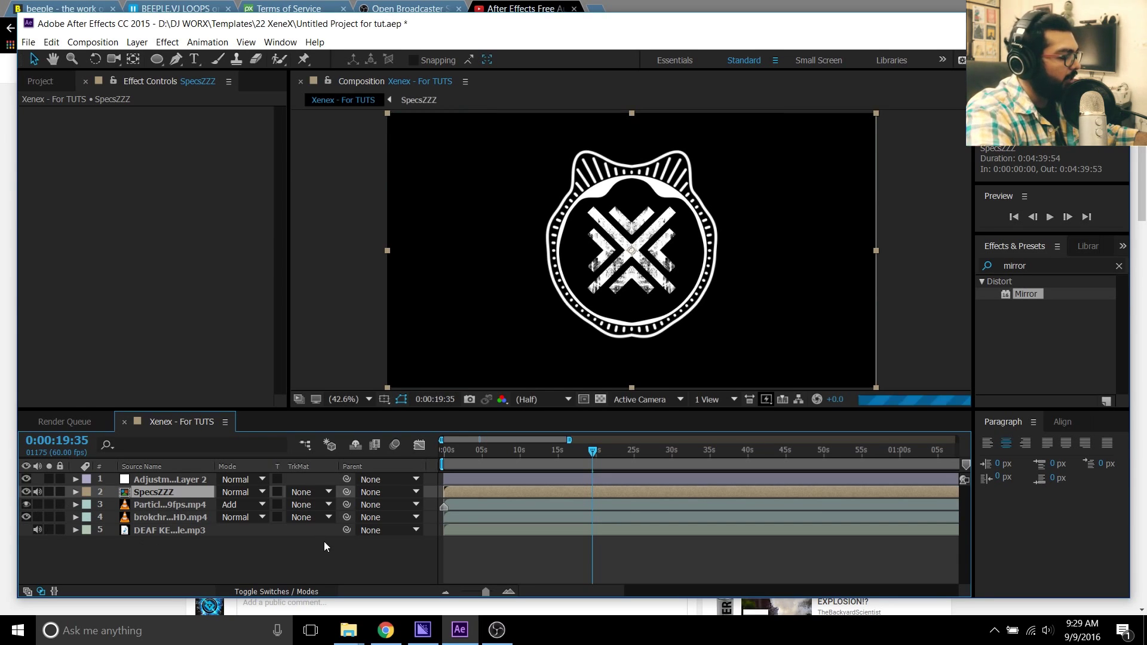
Step: Compare the full composition with the adjustment layer's Mirror effect off and on, and check it at several times
{"action": "left_click", "coordinate": [203, 481]}
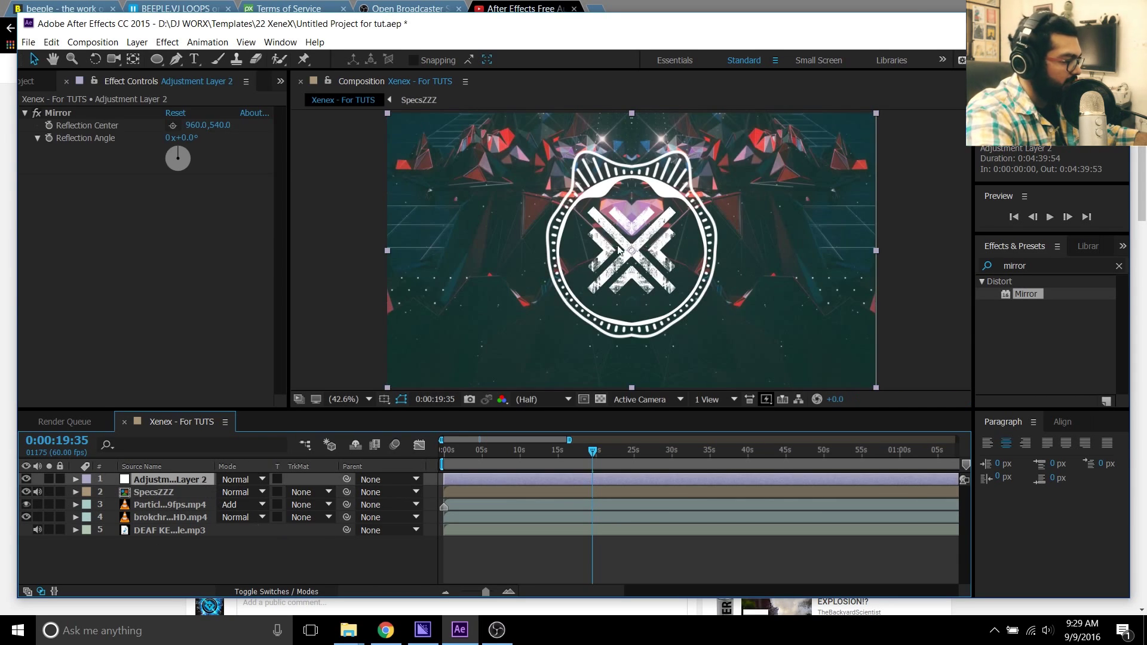
{"action": "left_click", "coordinate": [34, 112]}
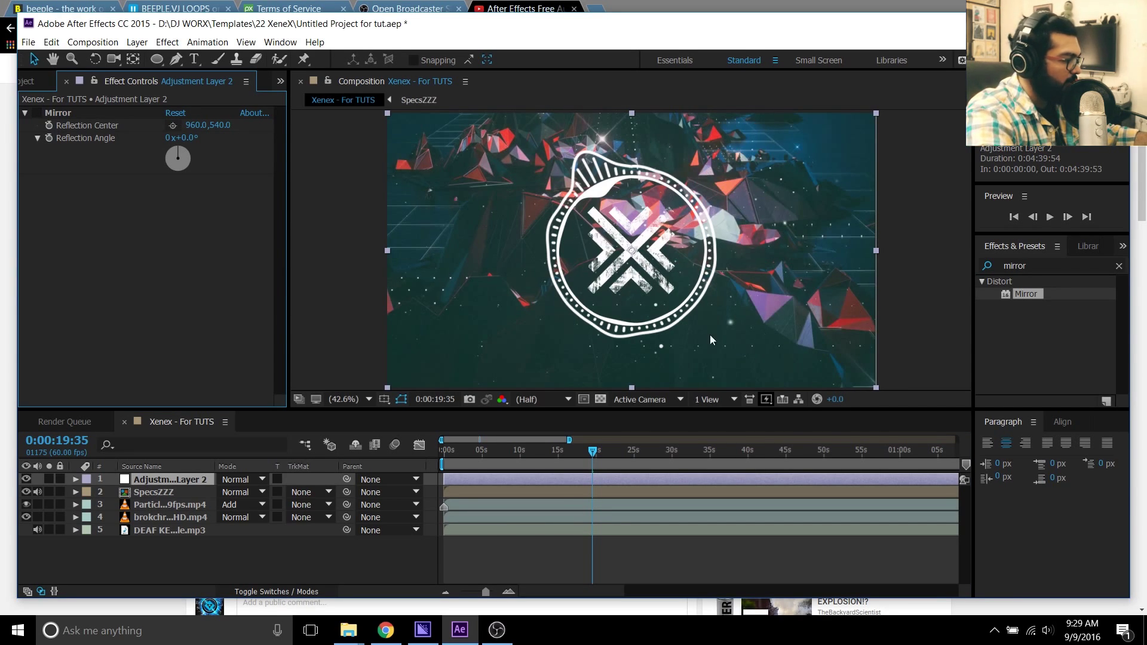
{"action": "left_click", "coordinate": [34, 112]}
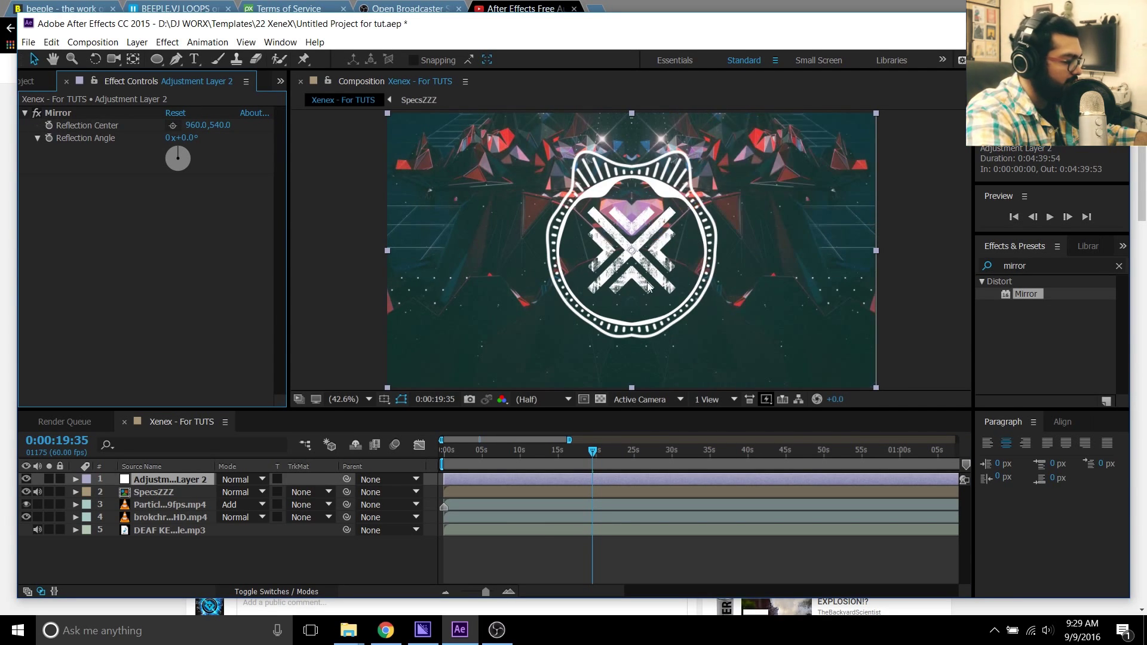
{"action": "left_click", "coordinate": [544, 453]}
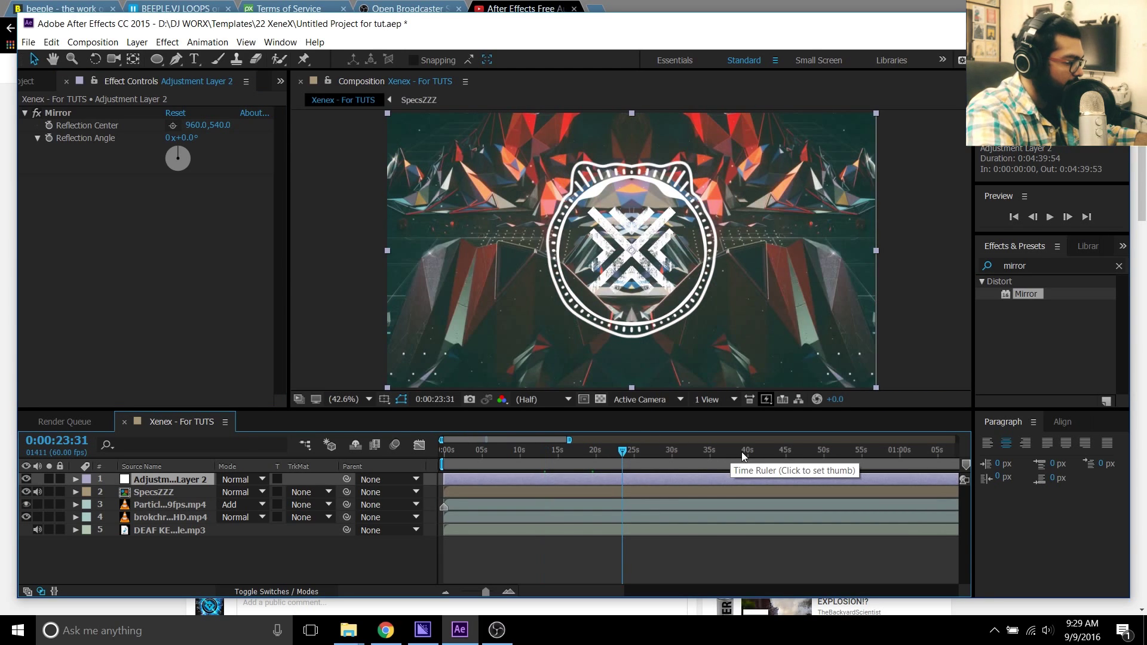
{"action": "left_click", "coordinate": [741, 451]}
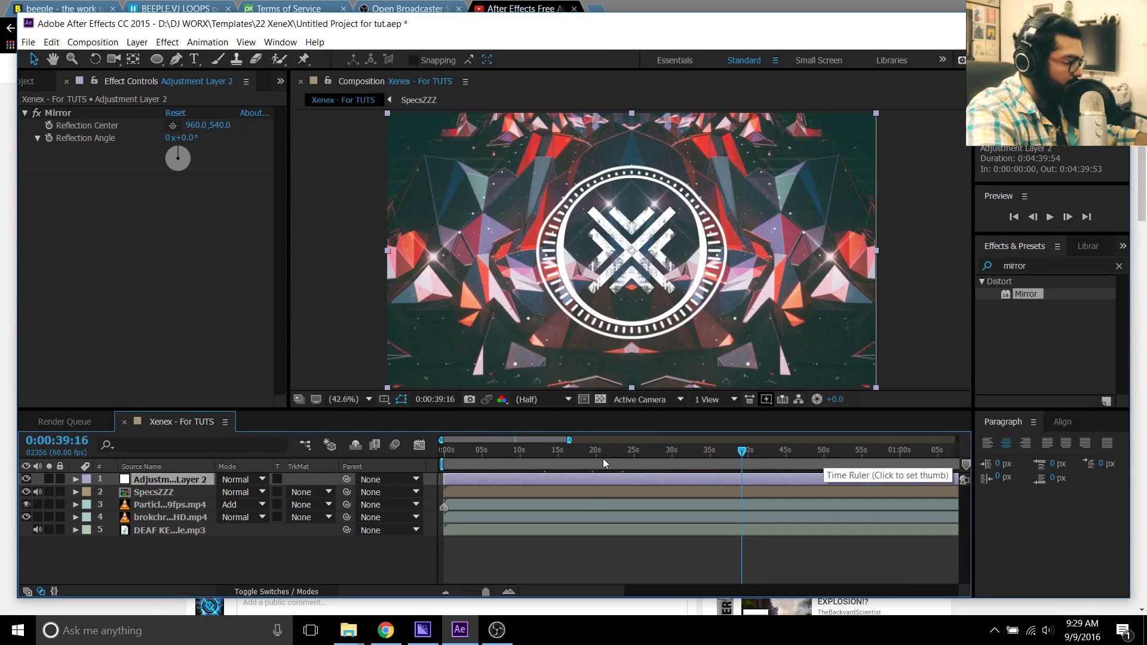
{"action": "left_click", "coordinate": [592, 457]}
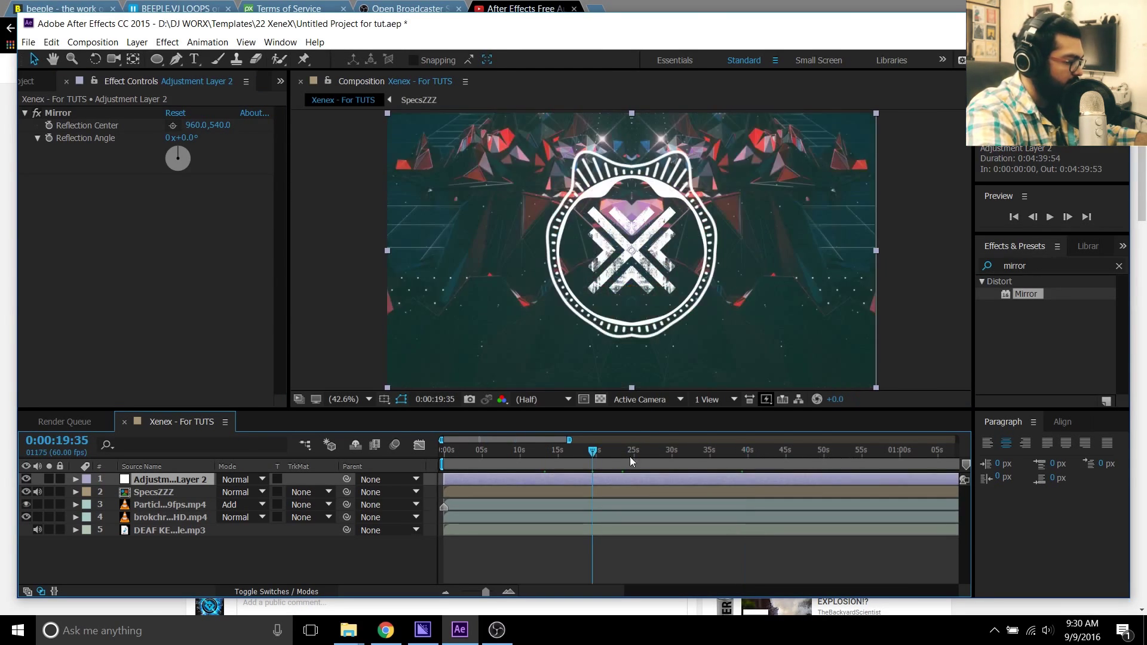
{"action": "left_click", "coordinate": [622, 452]}
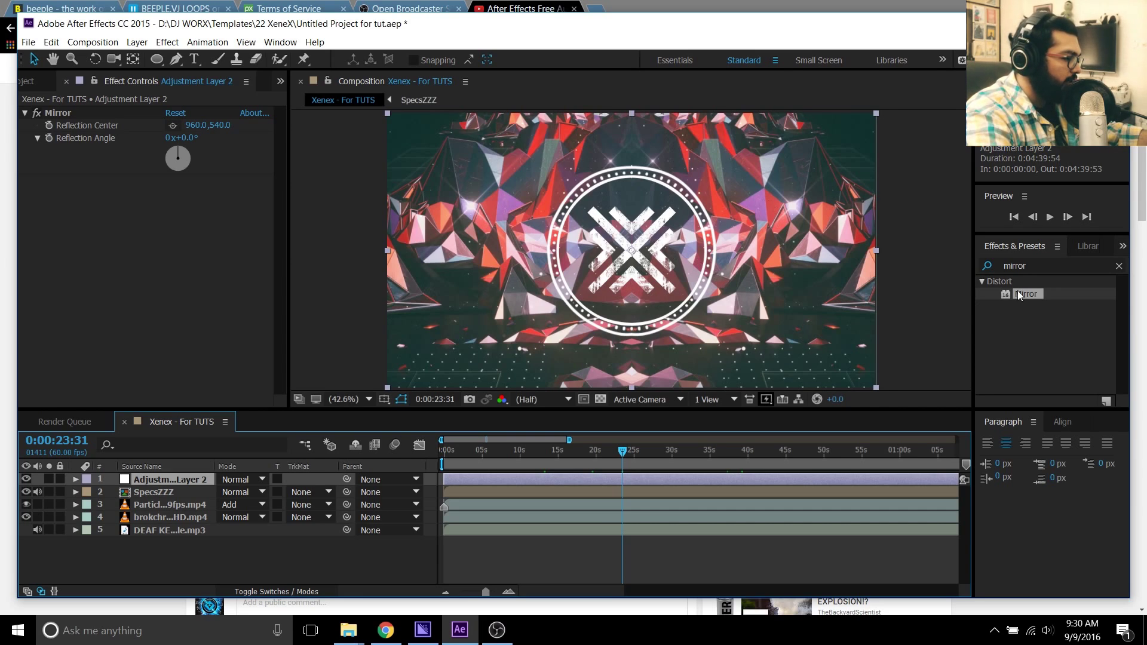
Step: Search the effects for "looks" and apply Magic Bullet Looks to the adjustment layer
{"action": "left_click", "coordinate": [1040, 265]}
{"action": "left_click", "coordinate": [1119, 266]}
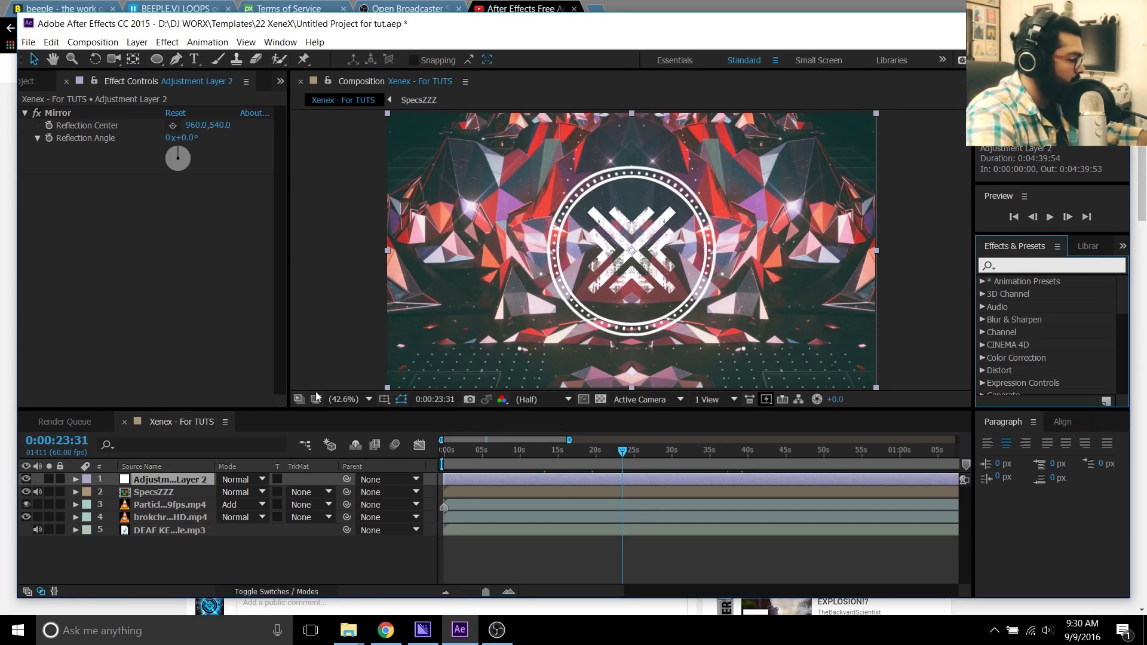
{"action": "type", "text": "looks"}
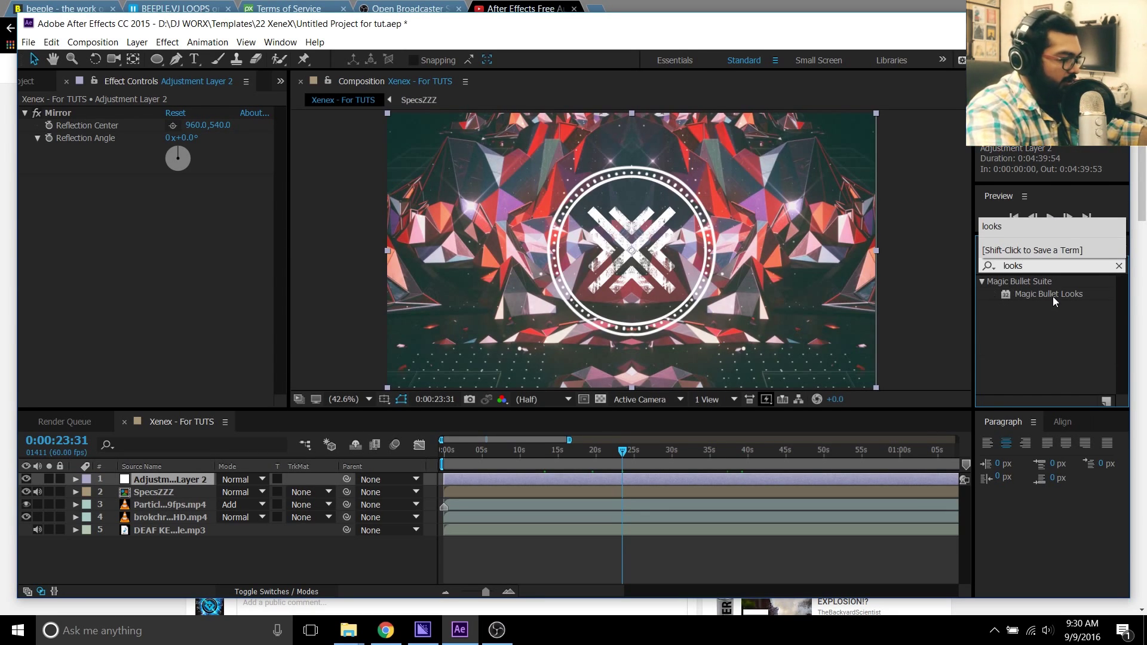
{"action": "left_click", "coordinate": [1052, 295]}
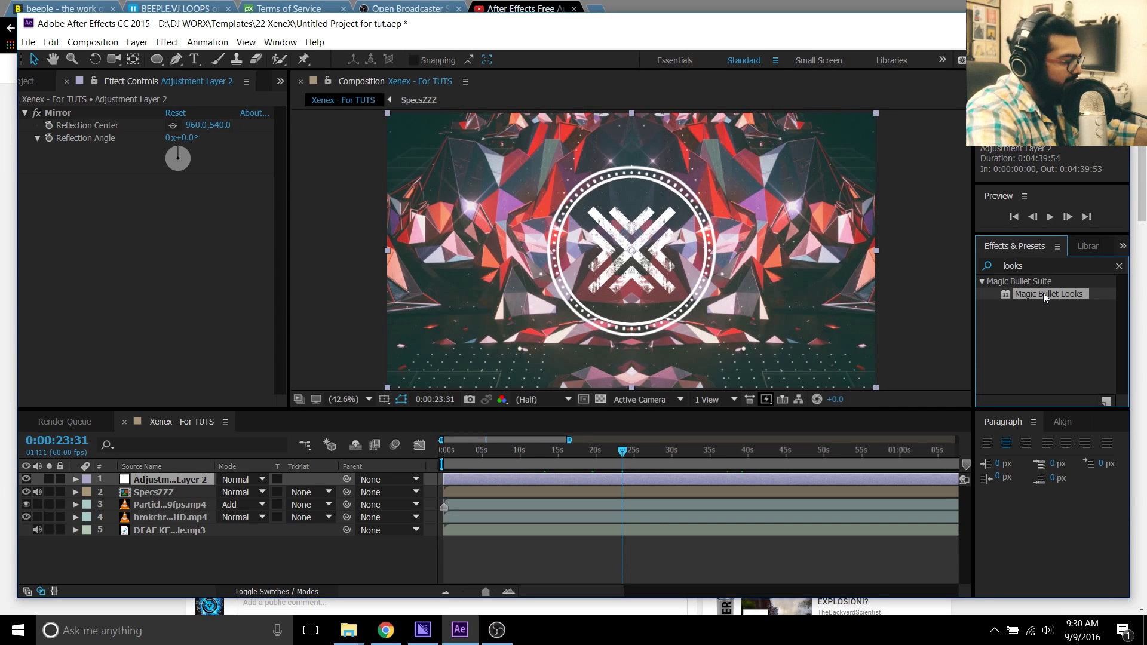
{"action": "double_click", "coordinate": [1043, 293]}
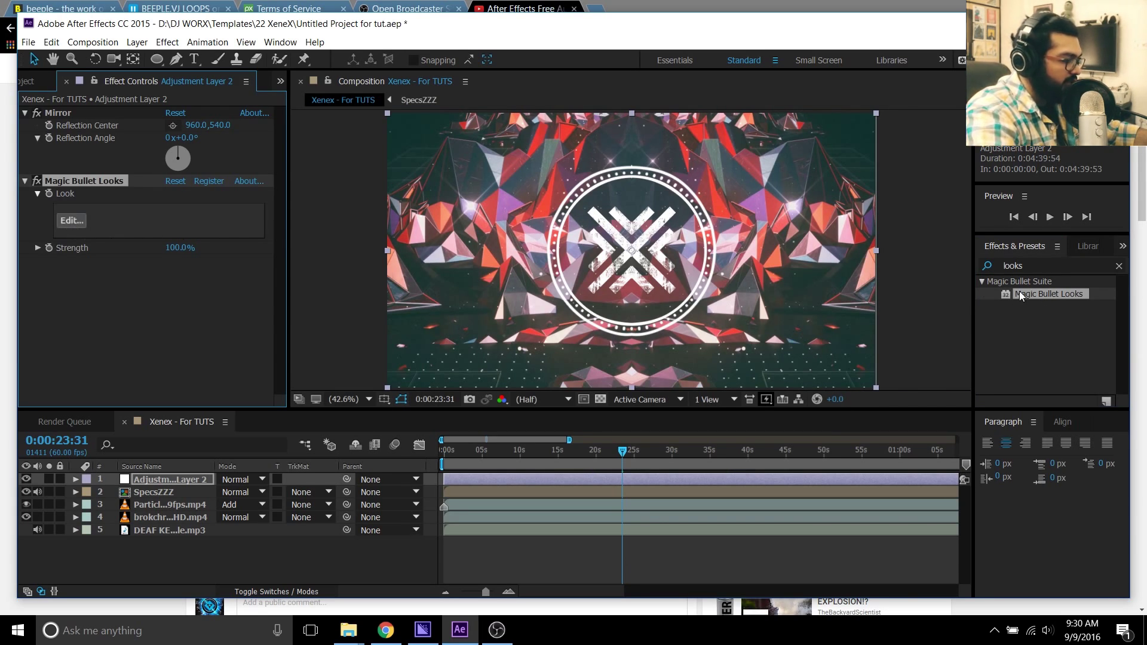
{"action": "left_click_drag", "start_coordinate": [1026, 295], "coordinate": [181, 481]}
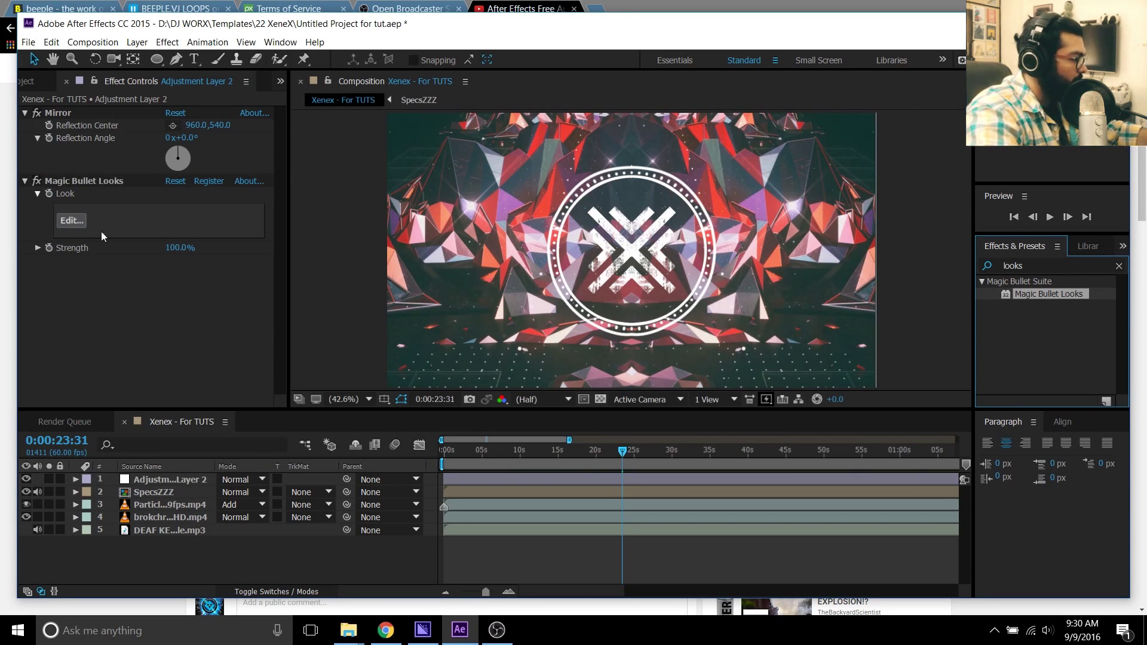
Step: Open the look editor of the Magic Bullet Looks effect on the adjustment layer
{"action": "left_click", "coordinate": [101, 270]}
{"action": "left_click", "coordinate": [91, 180]}
{"action": "left_click", "coordinate": [72, 220]}
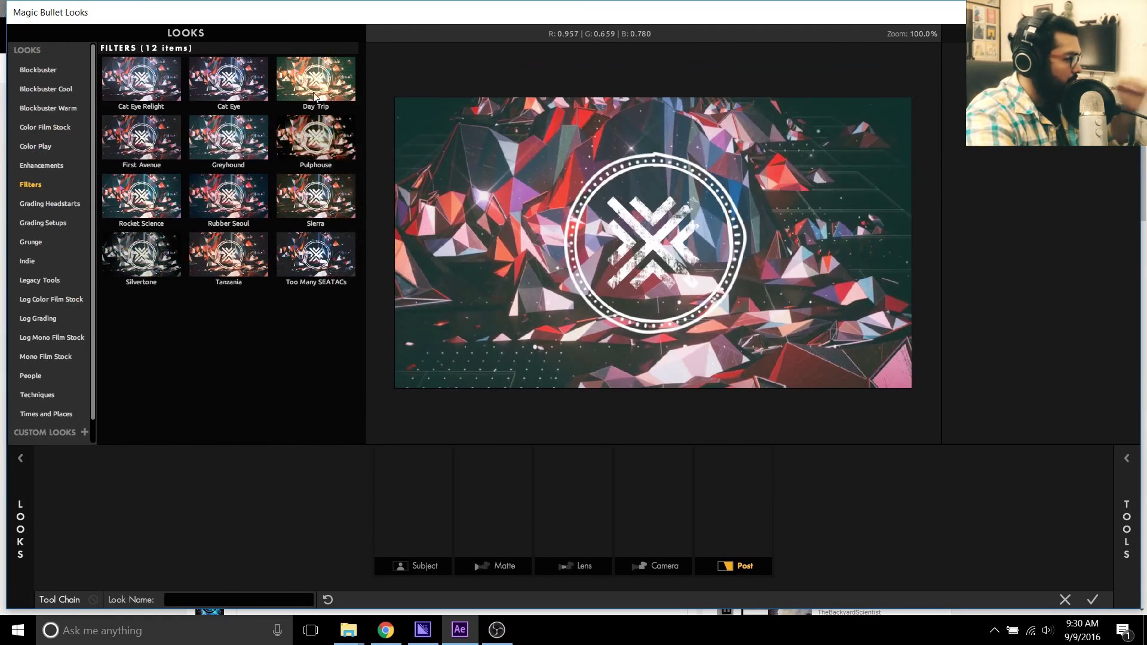
Step: Preview the Filters looks one after another, including Day Trip, Sierra, First Avenue, Rocket Science and Tanzania
{"action": "left_click", "coordinate": [314, 95]}
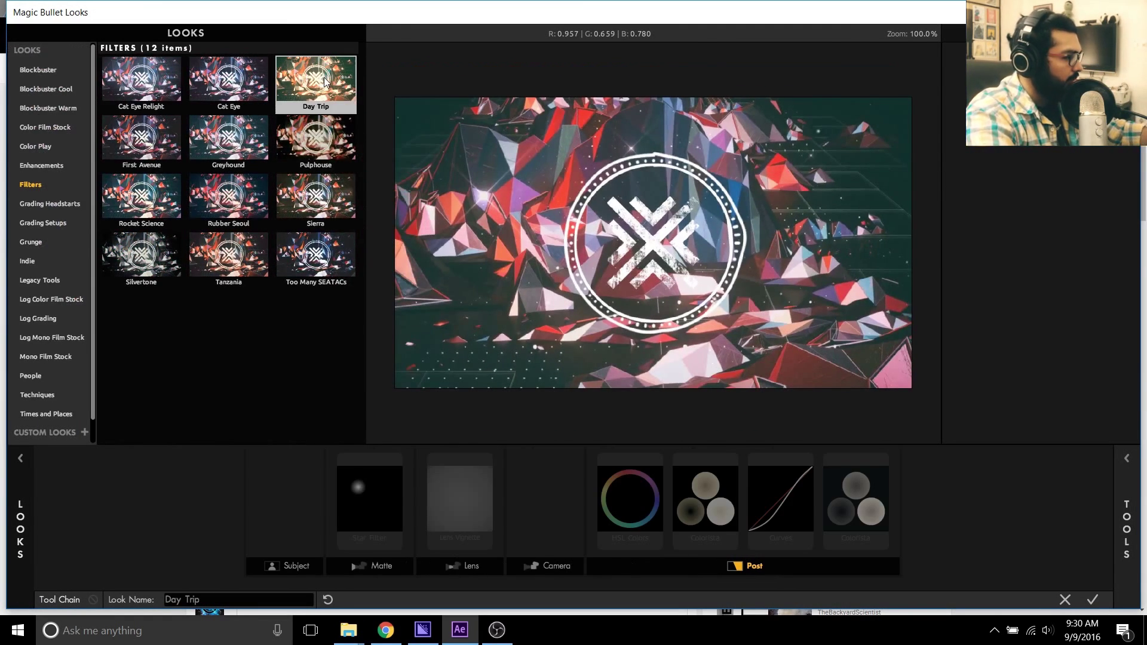
{"action": "left_click", "coordinate": [328, 136]}
{"action": "left_click", "coordinate": [323, 182]}
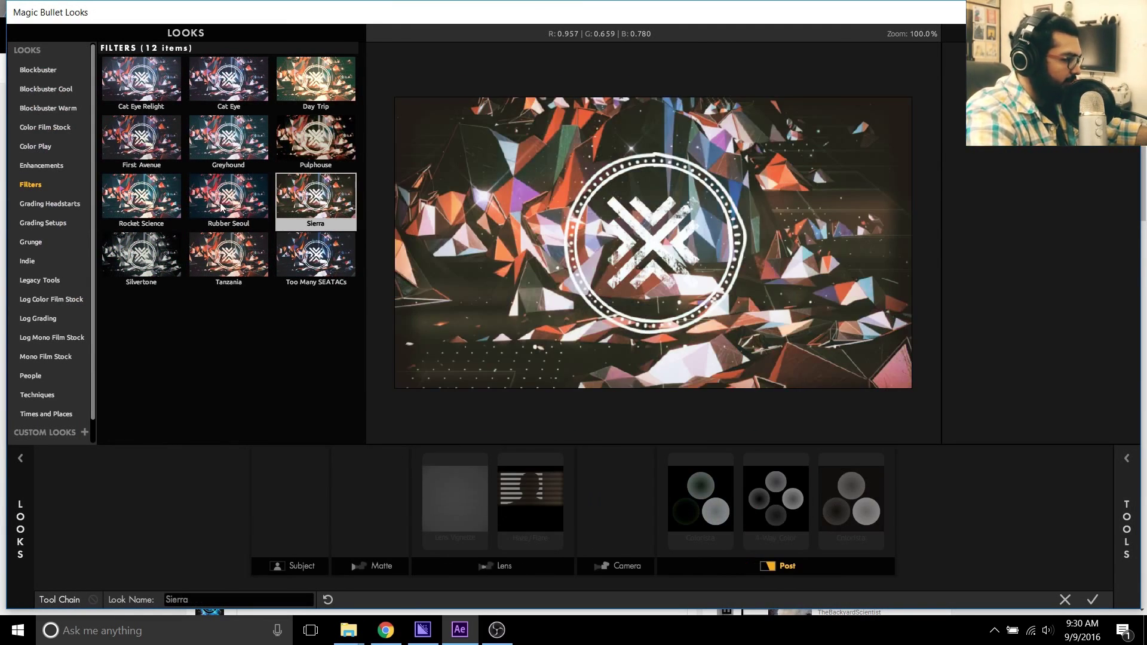
{"action": "left_click", "coordinate": [222, 203]}
{"action": "left_click", "coordinate": [218, 141]}
{"action": "left_click", "coordinate": [227, 80]}
{"action": "left_click", "coordinate": [151, 72]}
{"action": "left_click", "coordinate": [138, 143]}
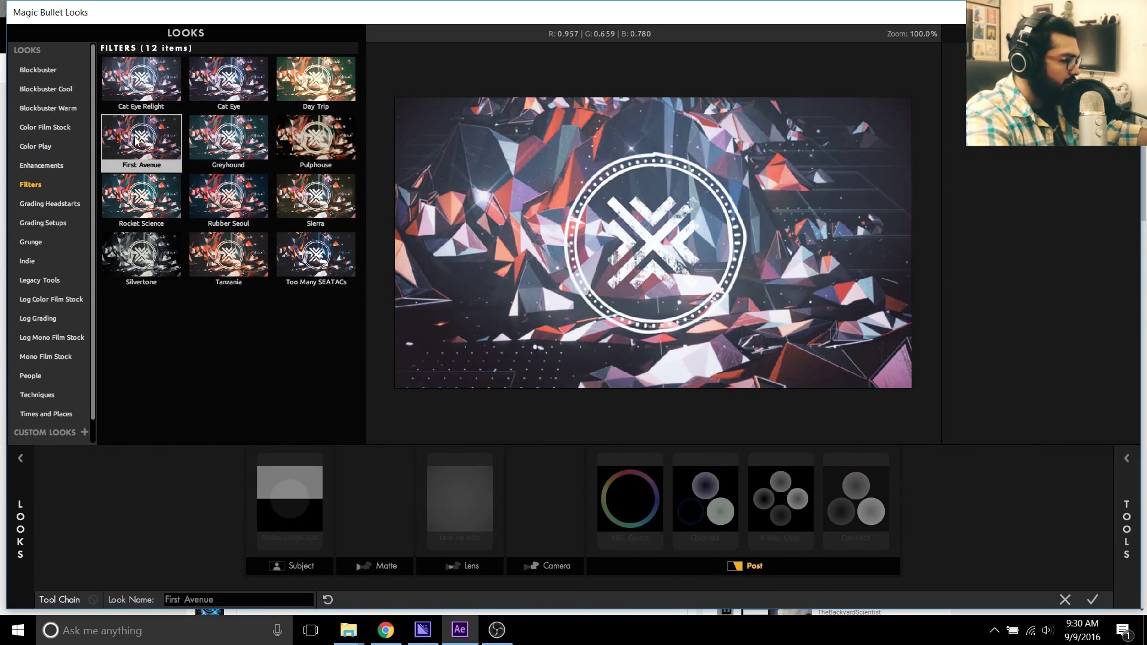
{"action": "left_click", "coordinate": [137, 200]}
{"action": "left_click", "coordinate": [140, 252]}
{"action": "left_click", "coordinate": [142, 213]}
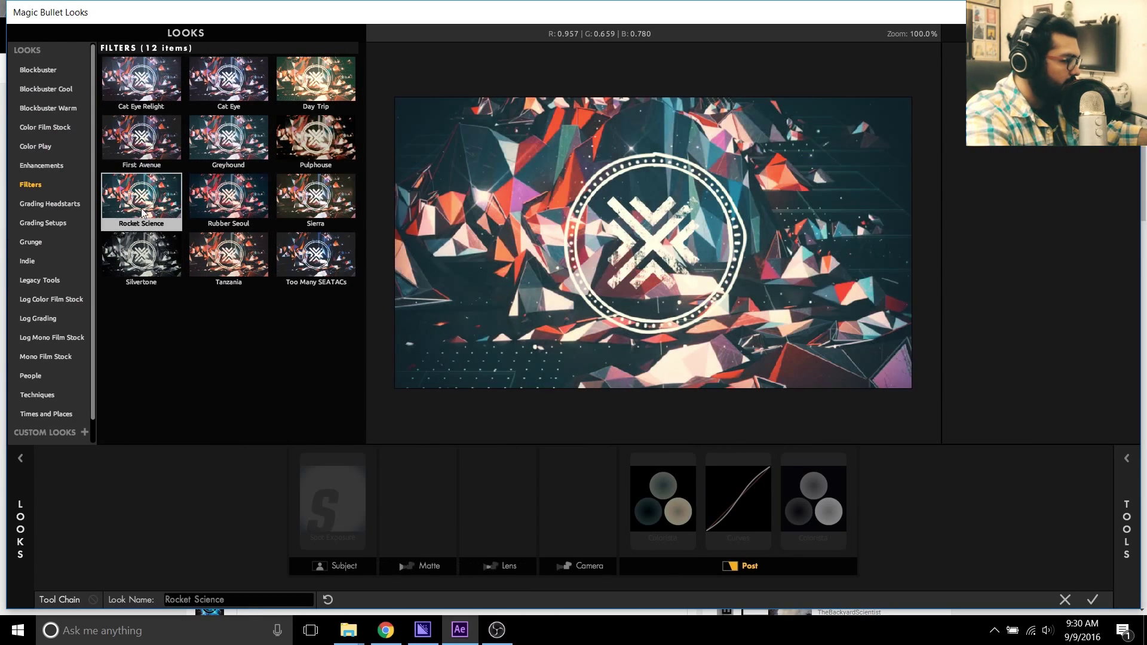
{"action": "left_click", "coordinate": [211, 279]}
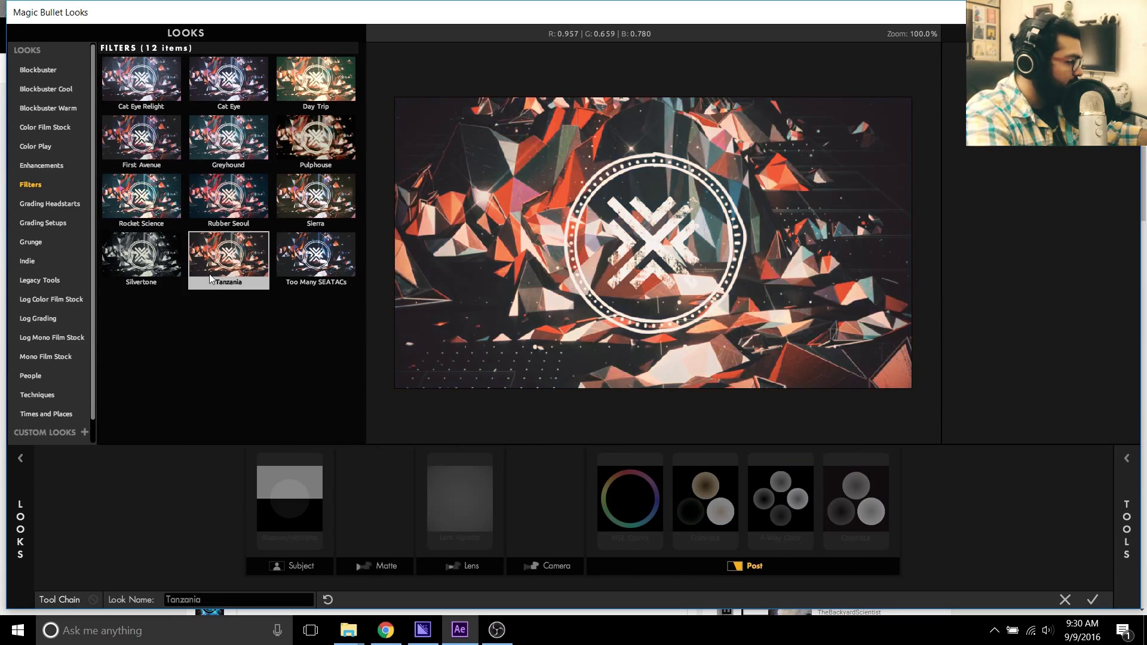
{"action": "left_click", "coordinate": [342, 273]}
{"action": "left_click", "coordinate": [180, 264]}
{"action": "left_click", "coordinate": [144, 210]}
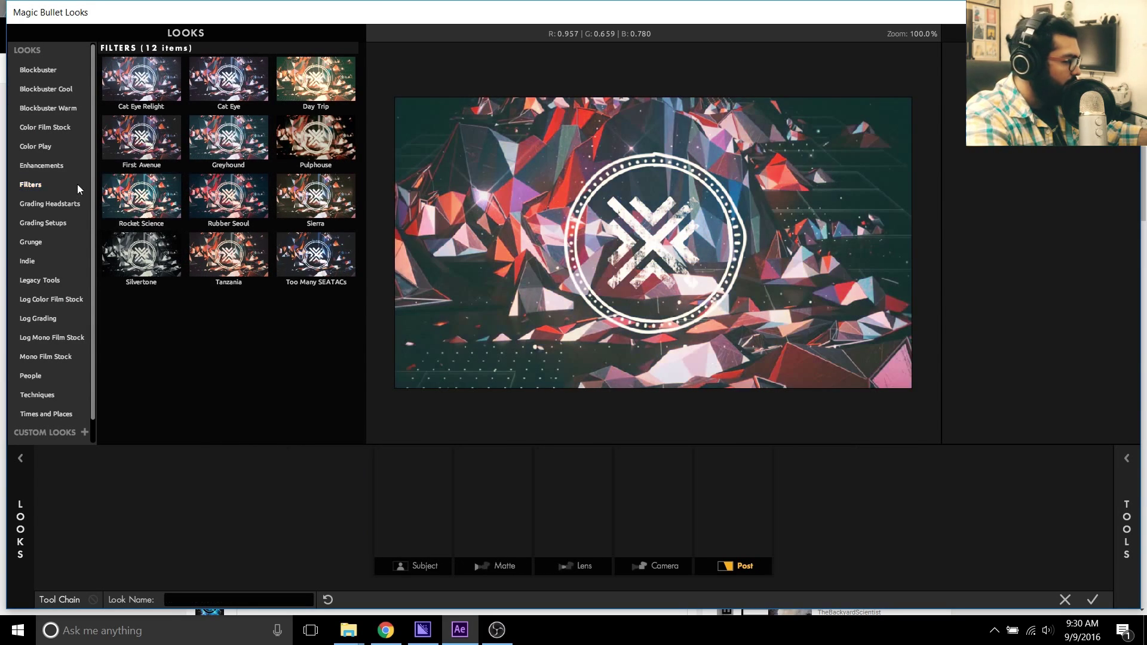
Step: Preview the Color Play looks, including Skydance, Verses and Verdant, and browse the Color Film Stock looks
{"action": "left_click", "coordinate": [42, 146]}
{"action": "left_click", "coordinate": [148, 133]}
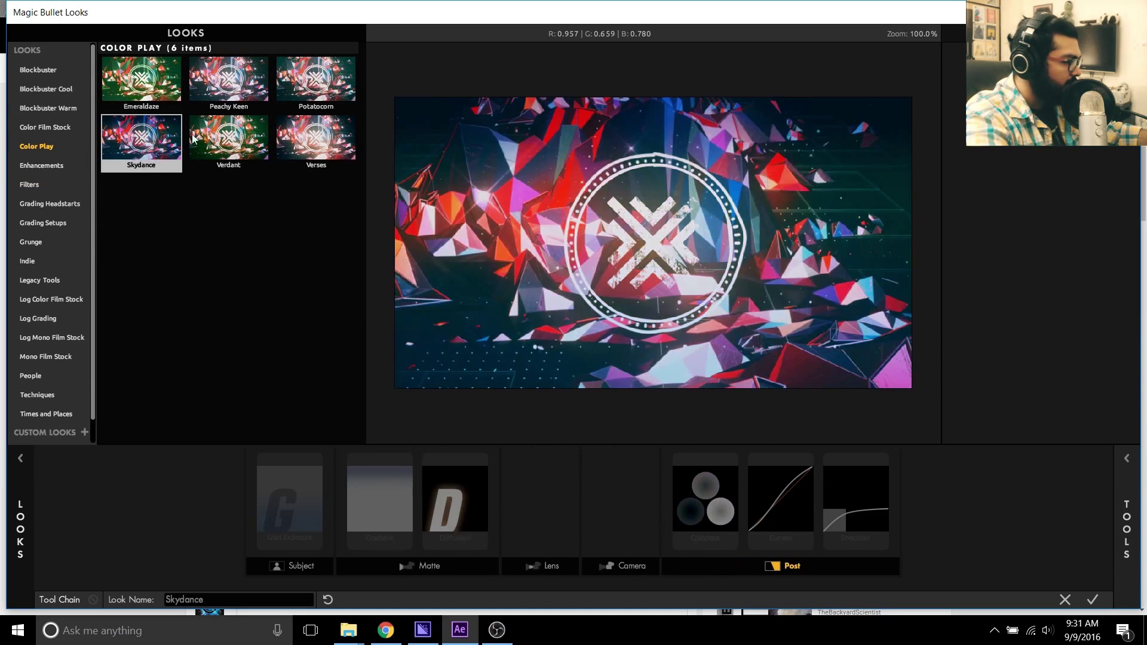
{"action": "left_click", "coordinate": [207, 140]}
{"action": "left_click", "coordinate": [210, 66]}
{"action": "left_click", "coordinate": [317, 79]}
{"action": "left_click", "coordinate": [297, 131]}
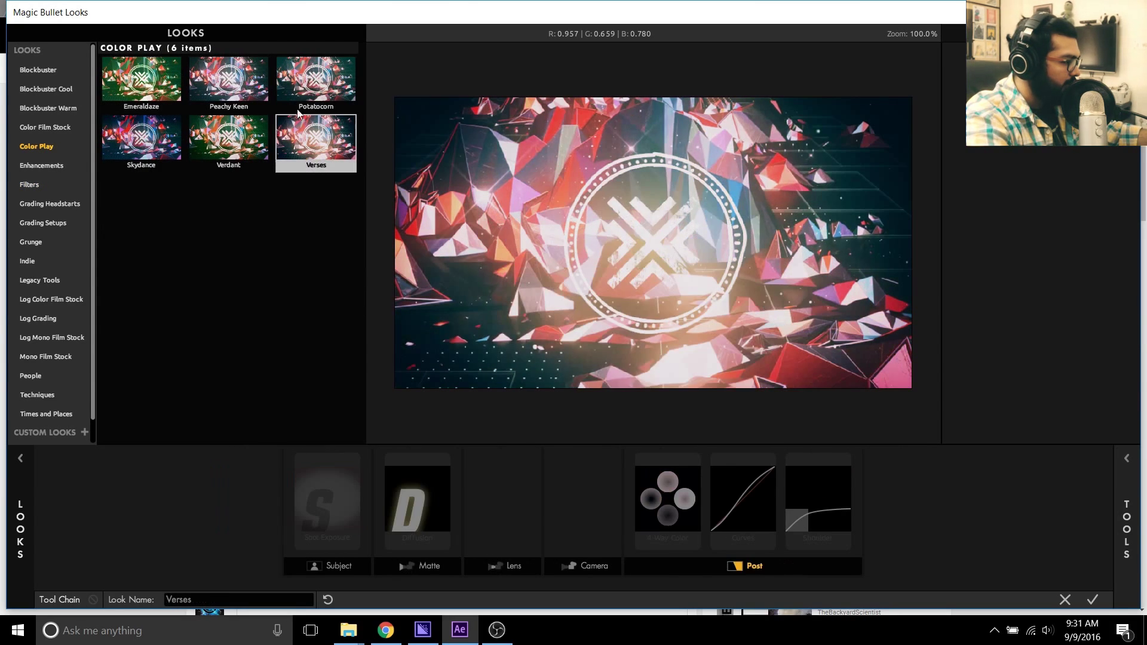
{"action": "left_click", "coordinate": [303, 95]}
{"action": "left_click", "coordinate": [37, 125]}
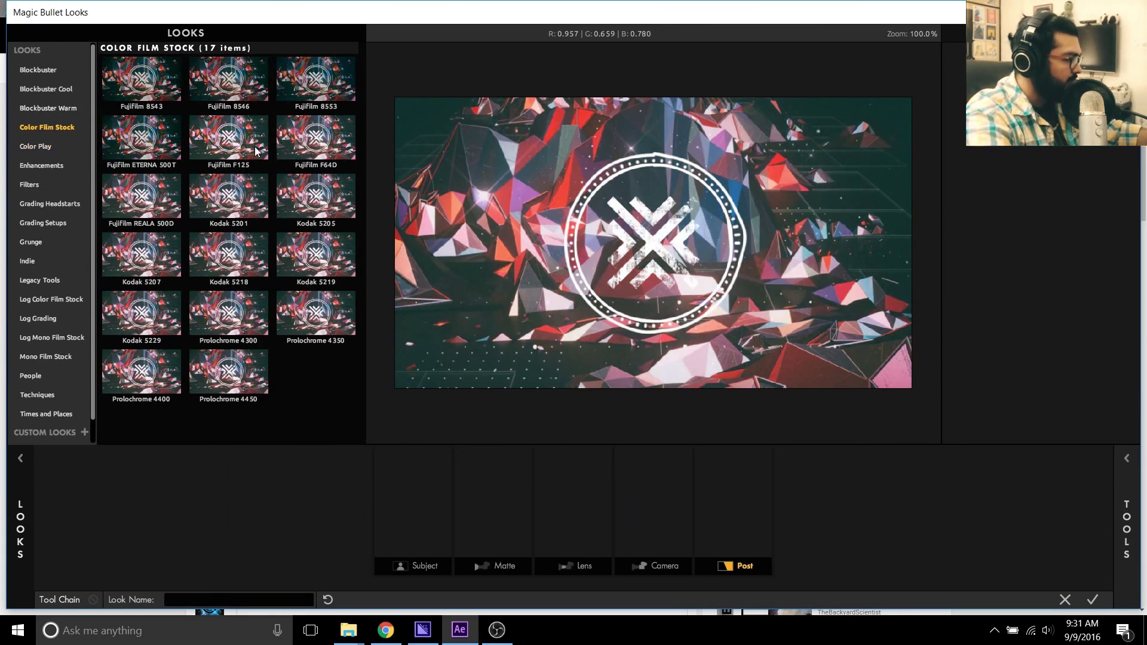
{"action": "left_click", "coordinate": [244, 191]}
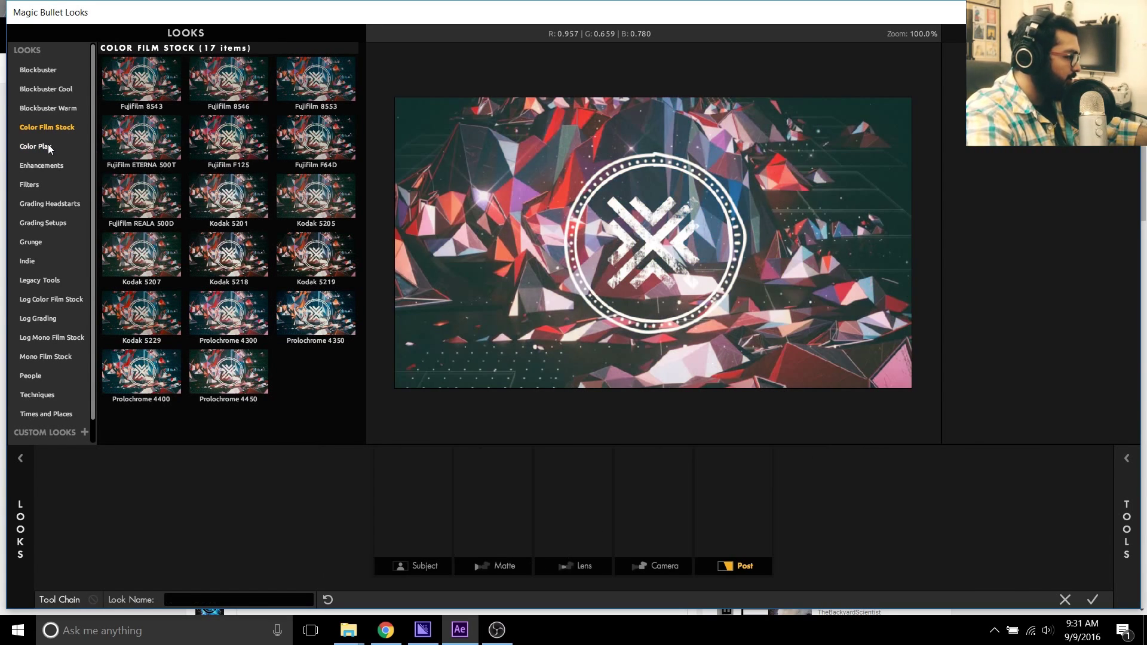
{"action": "left_click", "coordinate": [48, 145]}
{"action": "left_click", "coordinate": [311, 87]}
{"action": "left_click", "coordinate": [314, 145]}
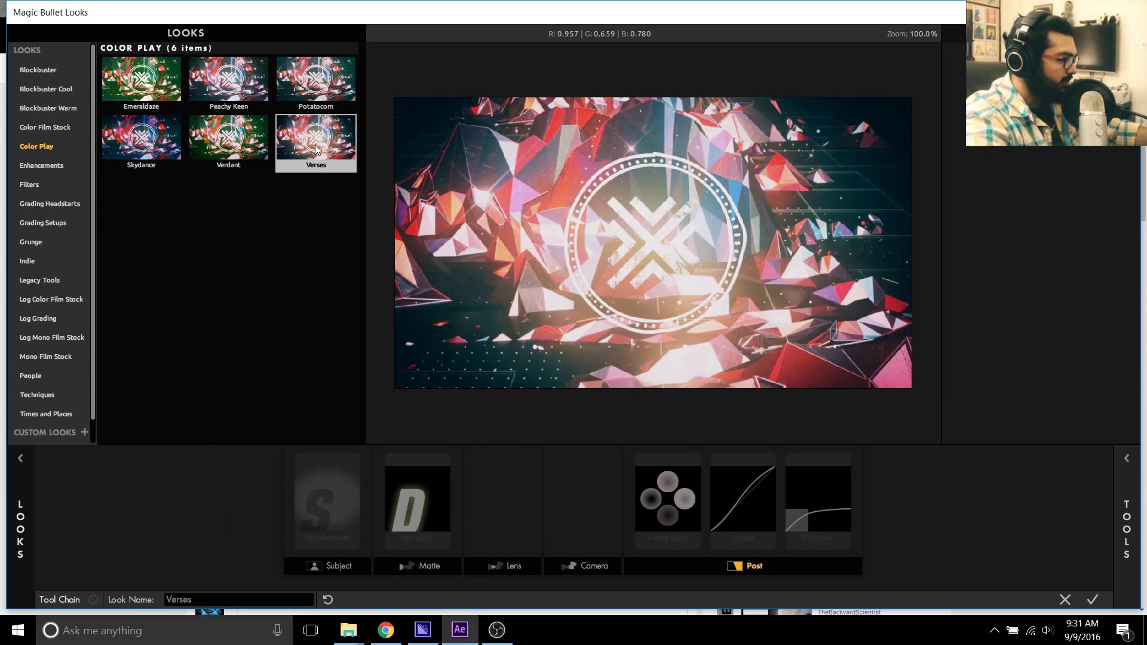
{"action": "left_click", "coordinate": [246, 152]}
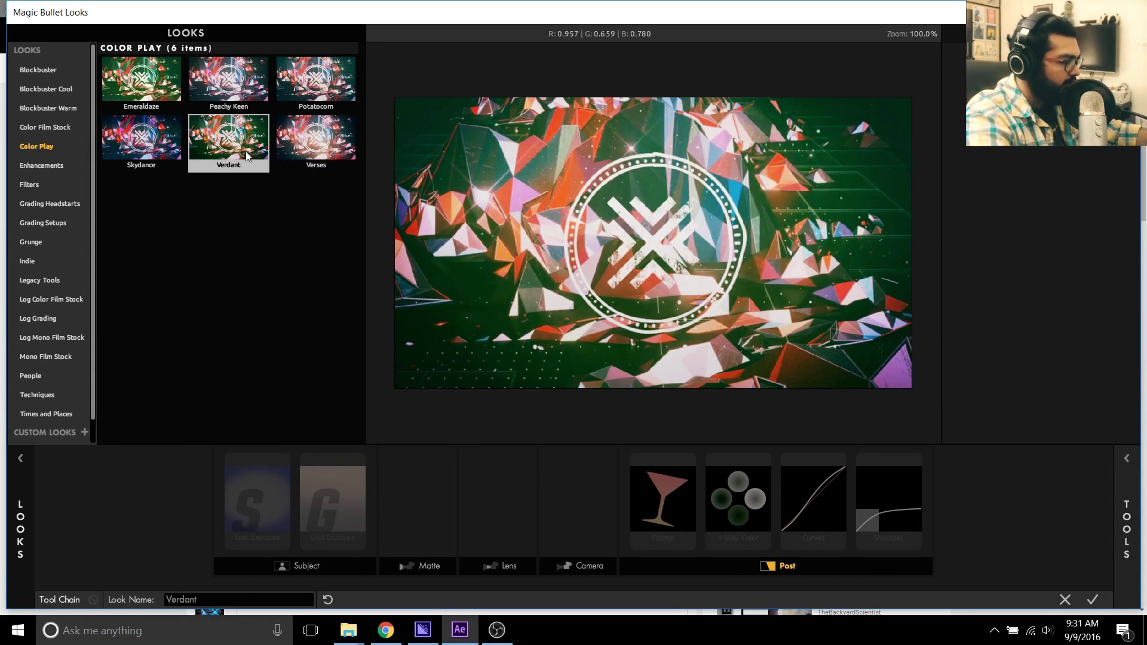
{"action": "left_click", "coordinate": [141, 144]}
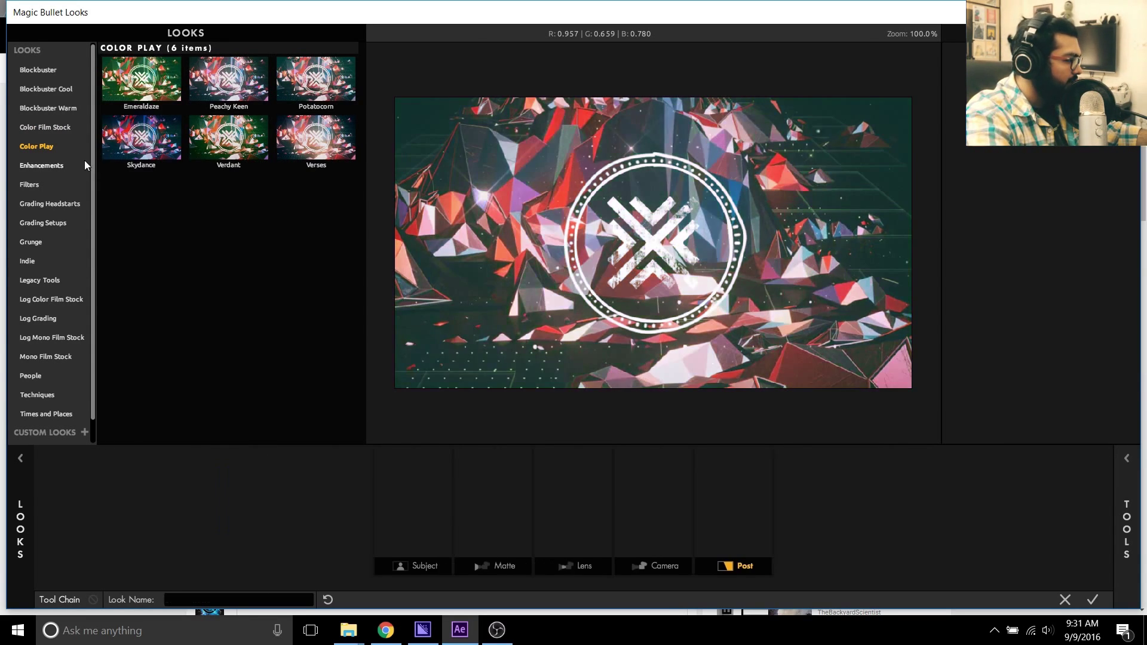
Step: Apply the Rocket Science look from the Filters category
{"action": "left_click", "coordinate": [29, 184]}
{"action": "left_click", "coordinate": [158, 214]}
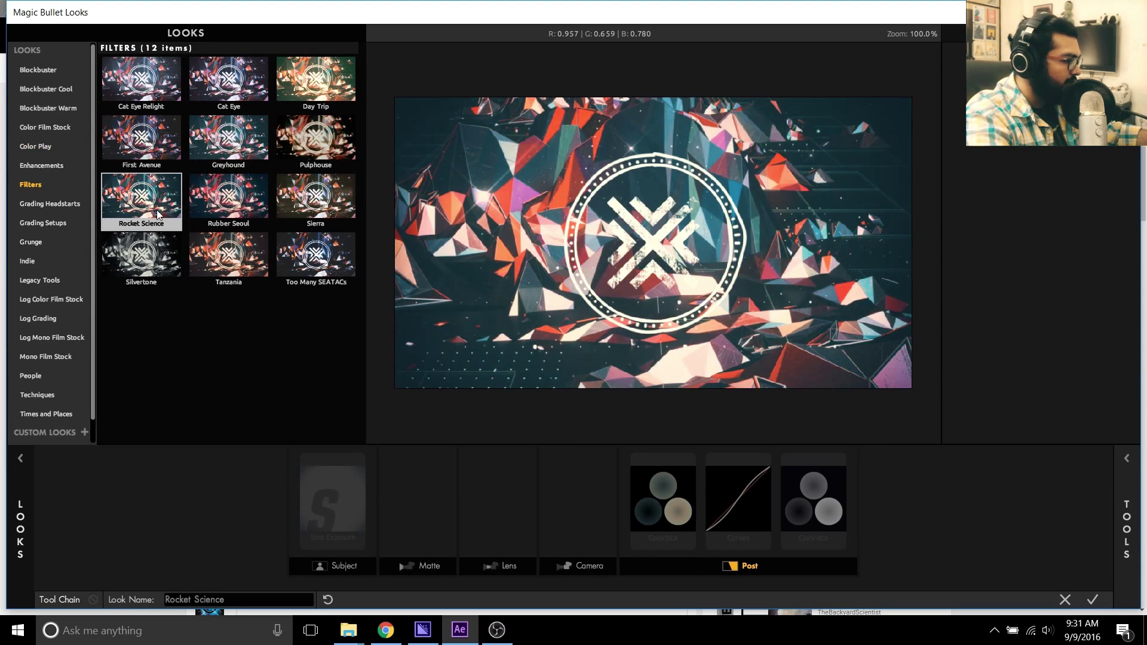
Step: Browse further look categories such as Grunge and compare the Peachy Keen, Emeraldaze, Verses and Potatocorn looks from Color Play
{"action": "left_click", "coordinate": [46, 205]}
{"action": "left_click", "coordinate": [32, 241]}
{"action": "left_click", "coordinate": [35, 259]}
{"action": "left_click", "coordinate": [43, 240]}
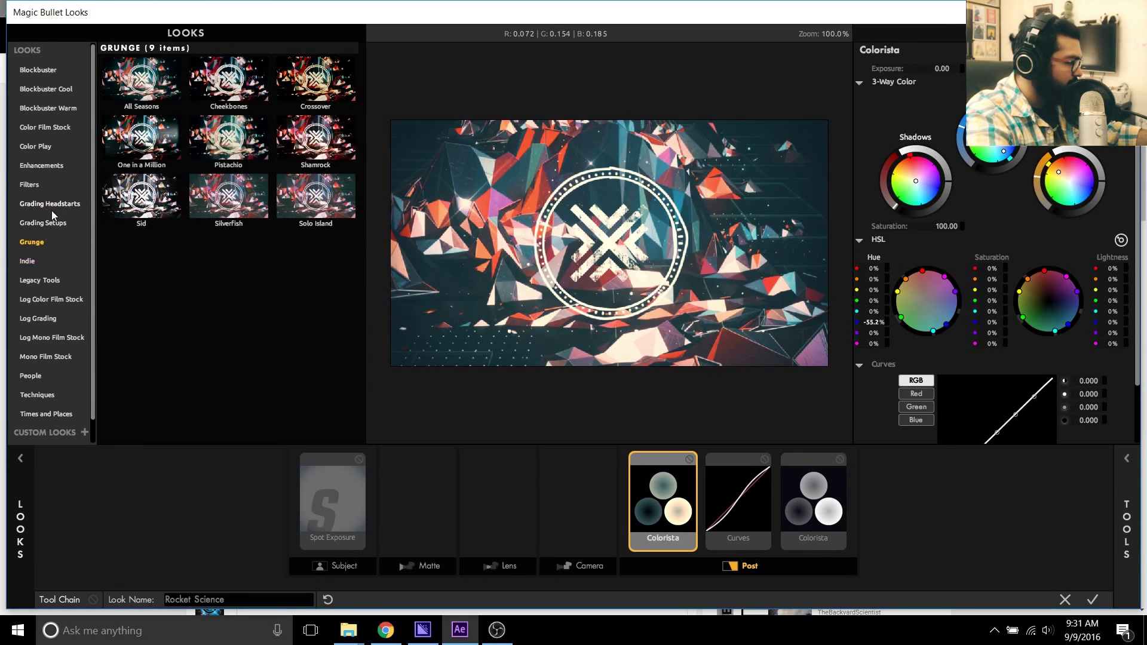
{"action": "left_click", "coordinate": [51, 205]}
{"action": "left_click", "coordinate": [49, 166]}
{"action": "left_click", "coordinate": [48, 145]}
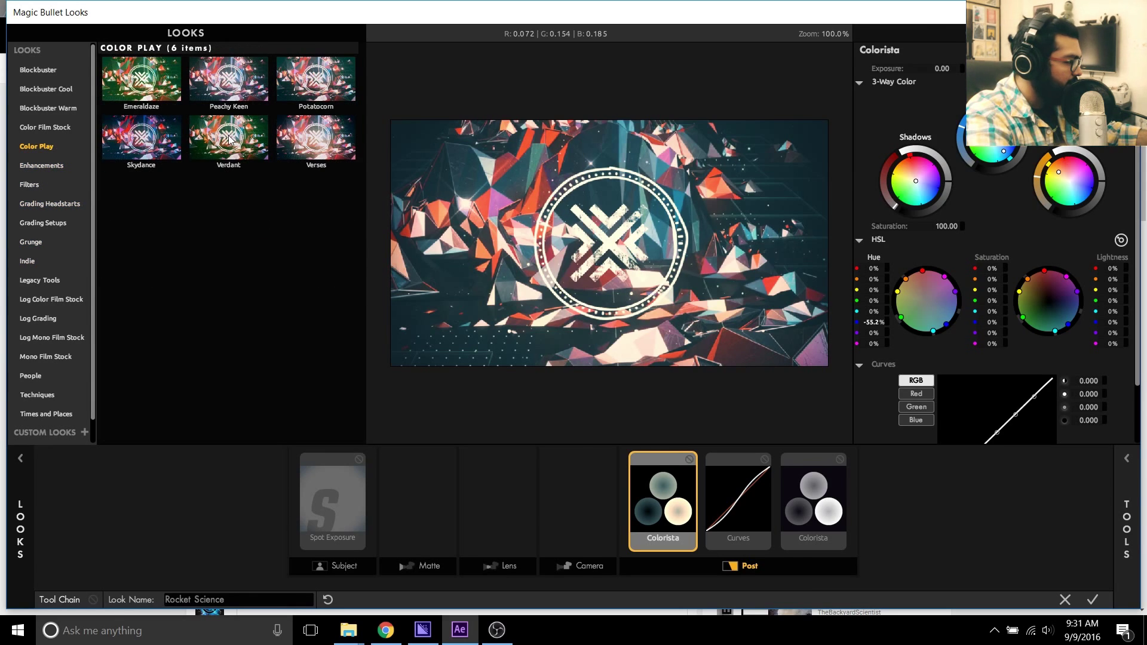
{"action": "left_click", "coordinate": [234, 89]}
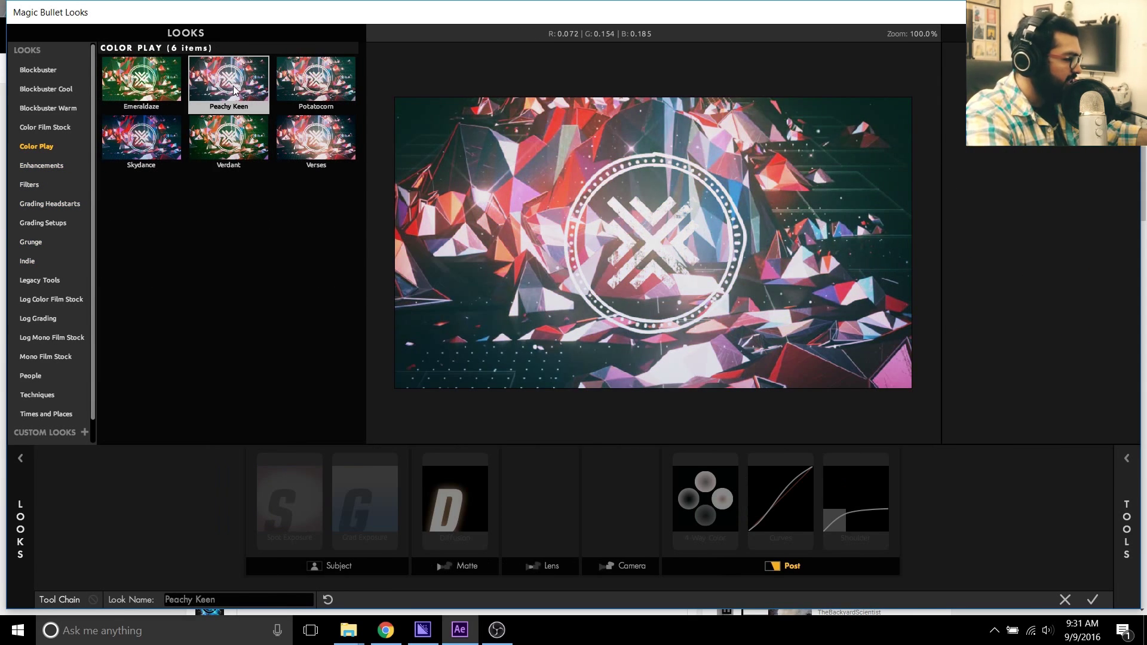
{"action": "left_click", "coordinate": [141, 91]}
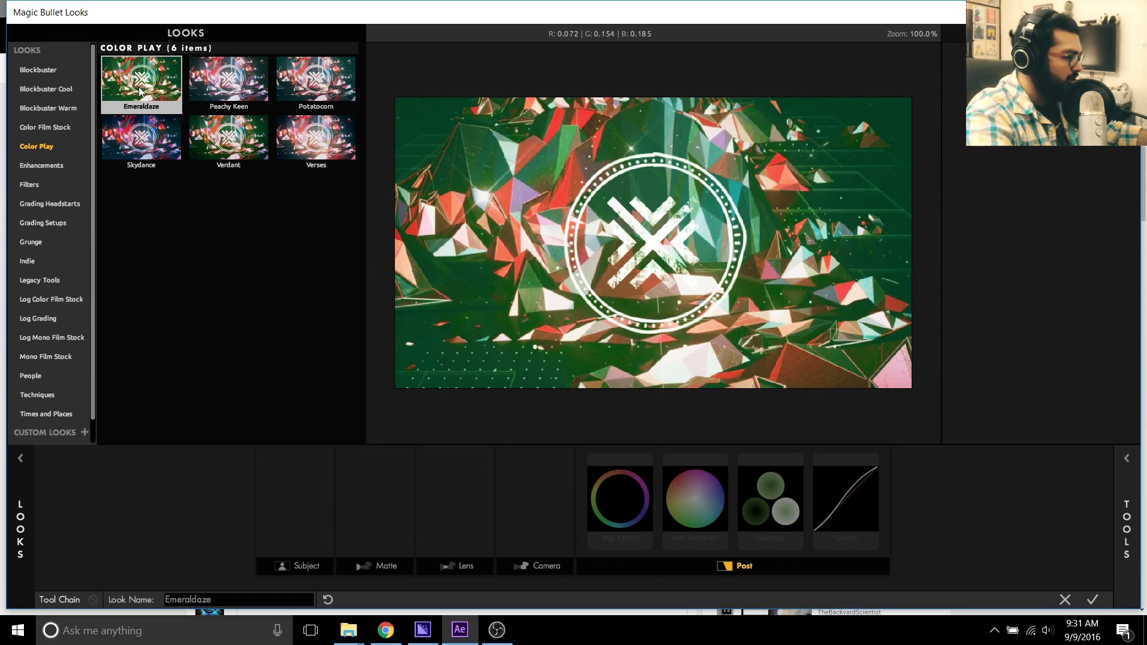
{"action": "left_click", "coordinate": [139, 142]}
{"action": "left_click", "coordinate": [296, 145]}
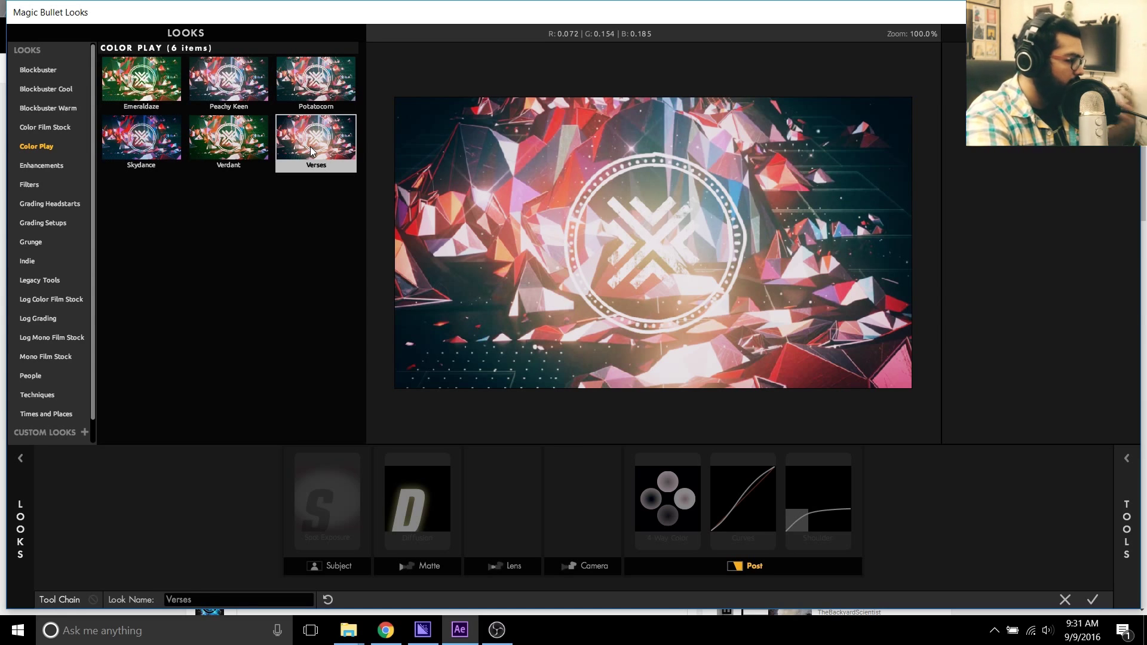
{"action": "left_click", "coordinate": [320, 86]}
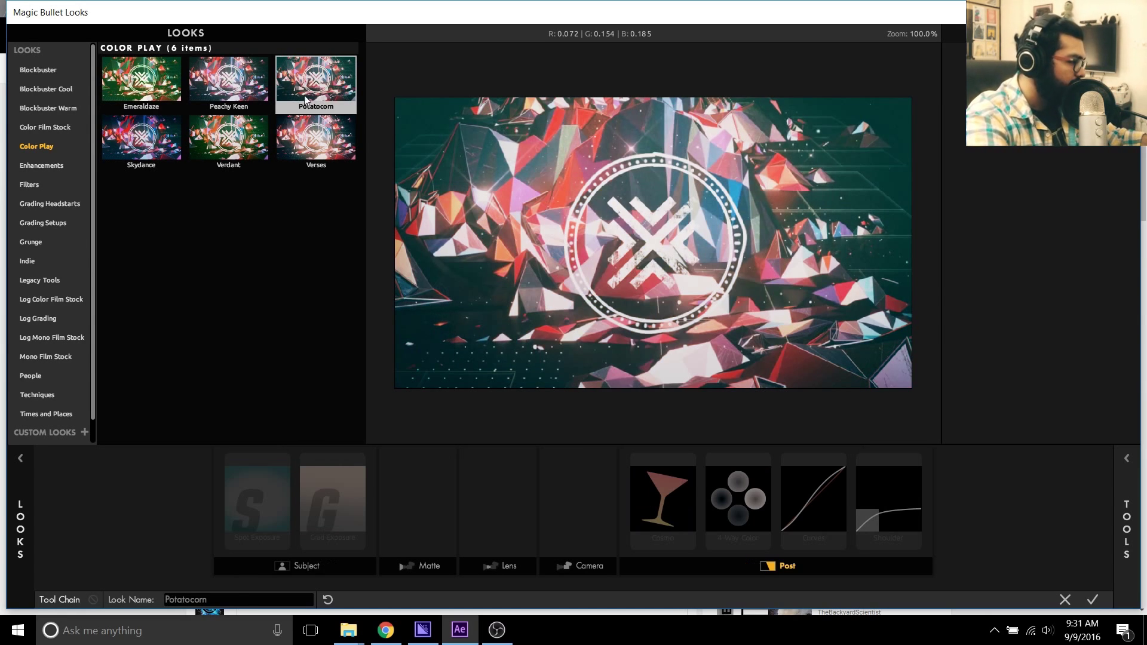
Step: Go back to the Filters looks and accept Rocket Science as the adjustment layer's grade
{"action": "left_click", "coordinate": [31, 185]}
{"action": "left_click", "coordinate": [141, 140]}
{"action": "left_click", "coordinate": [150, 203]}
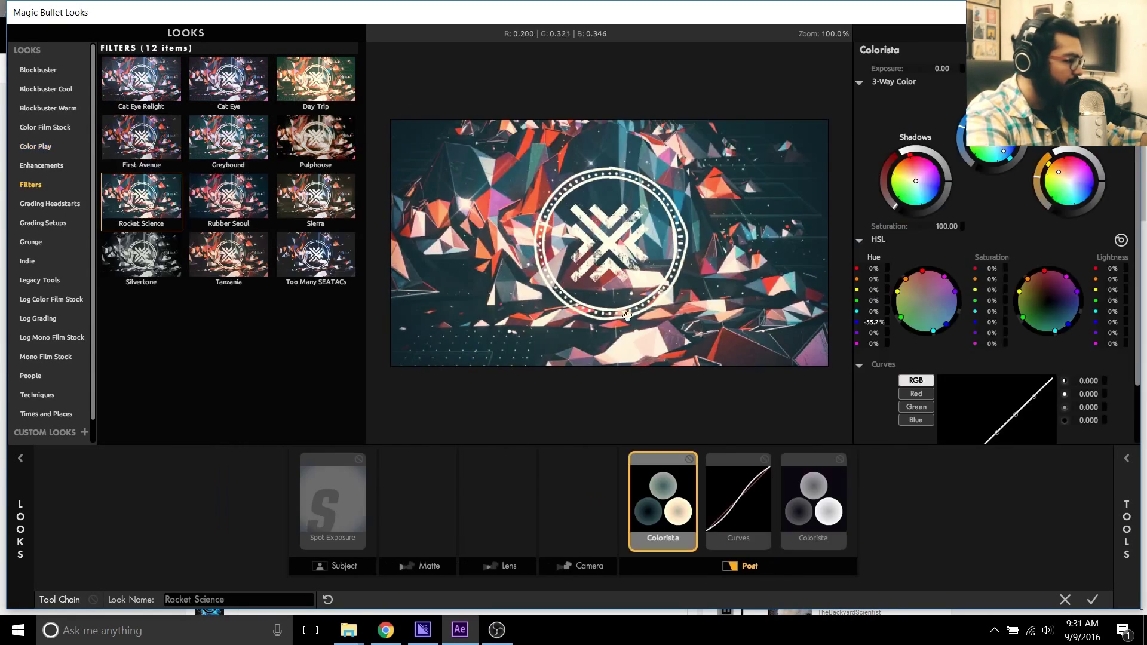
{"action": "left_click", "coordinate": [1093, 598]}
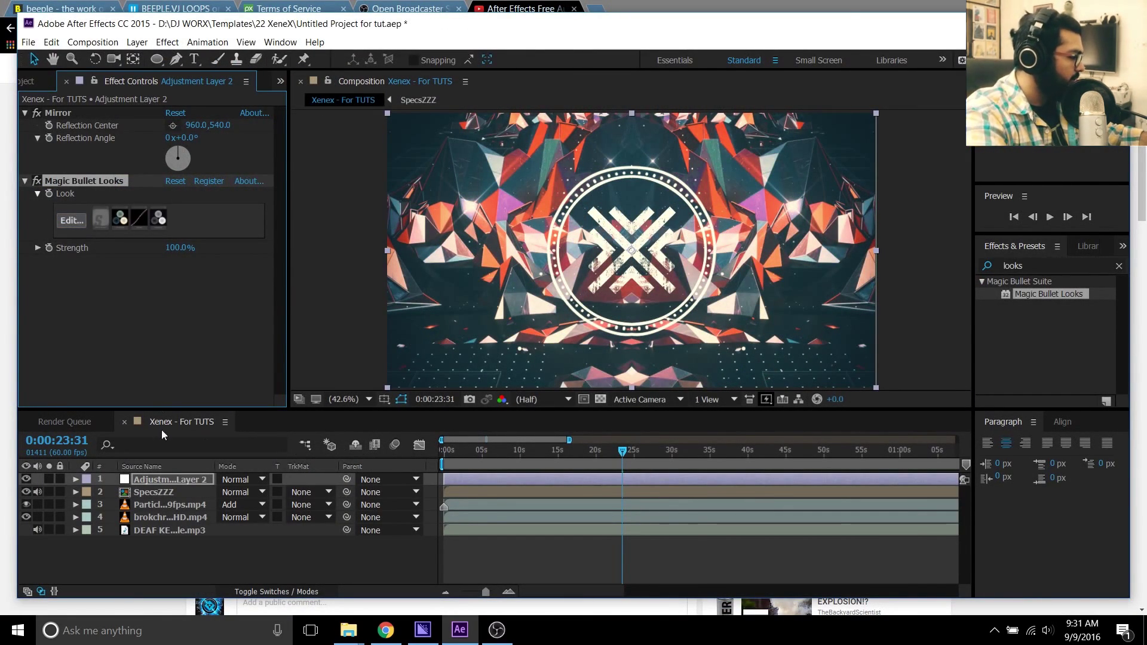
Step: Go through the composition's layers and check the graded result at several times between about 19 and 30 seconds
{"action": "left_click", "coordinate": [167, 551]}
{"action": "left_click", "coordinate": [168, 480]}
{"action": "left_click", "coordinate": [190, 493]}
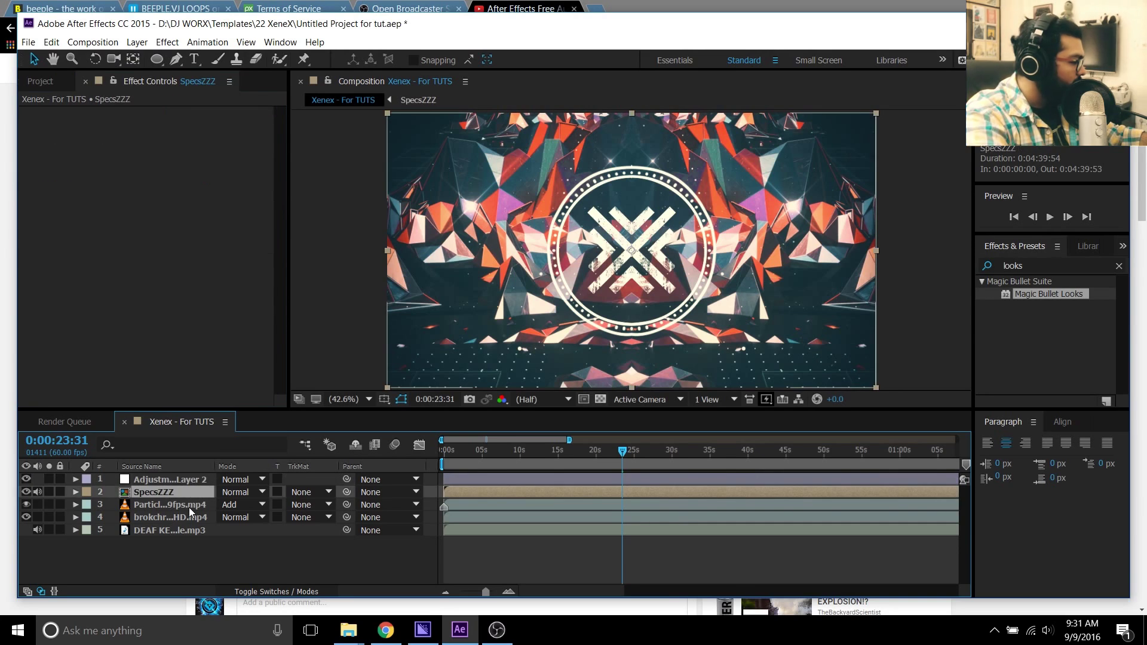
{"action": "left_click", "coordinate": [190, 507]}
{"action": "left_click", "coordinate": [193, 517]}
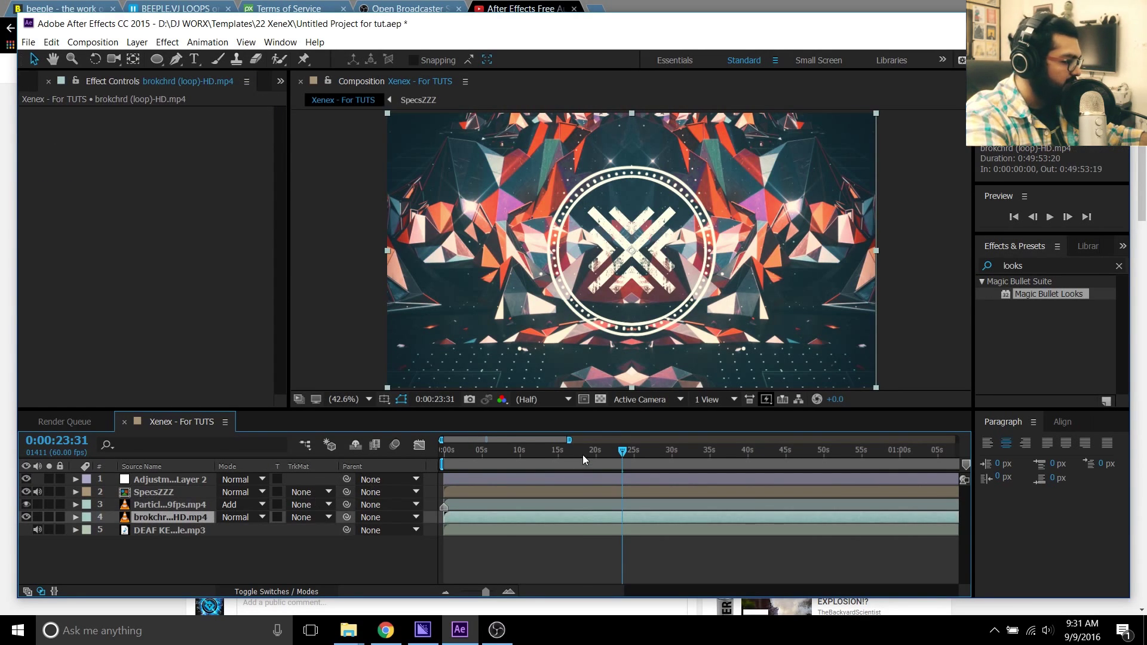
{"action": "left_click", "coordinate": [669, 457]}
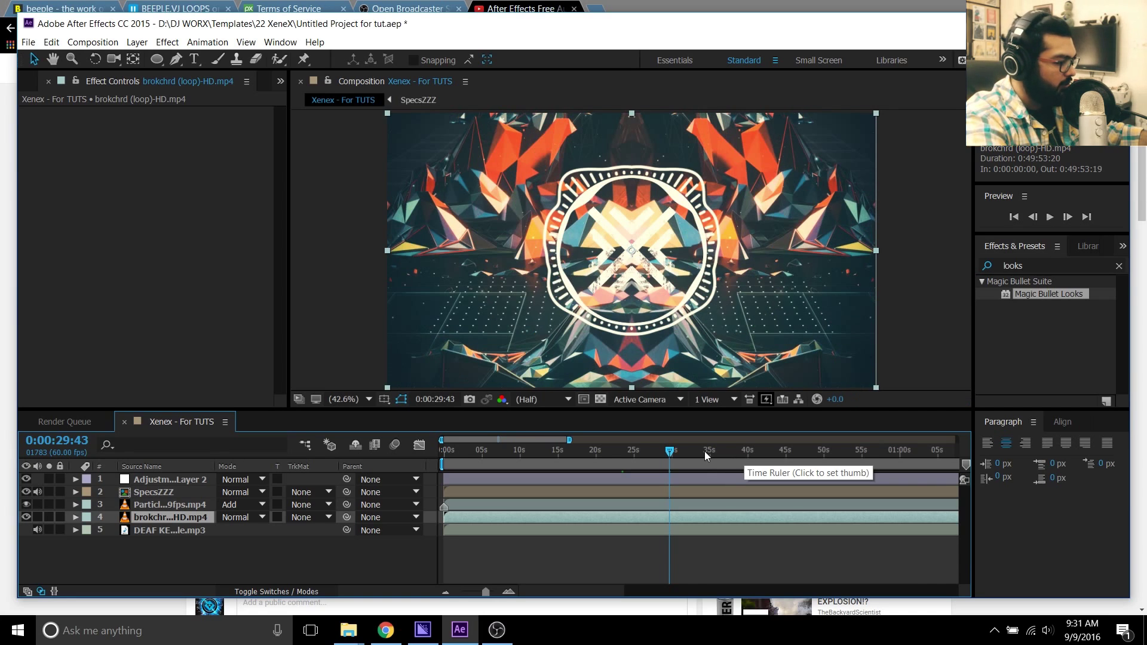
{"action": "left_click", "coordinate": [594, 454]}
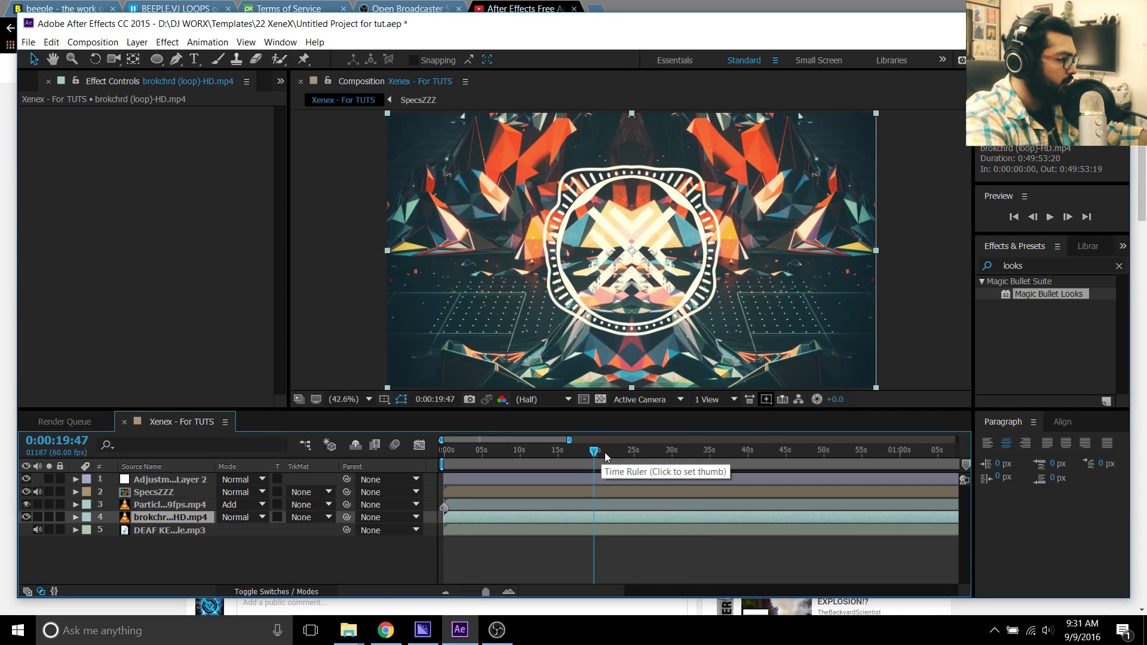
{"action": "left_click", "coordinate": [622, 453]}
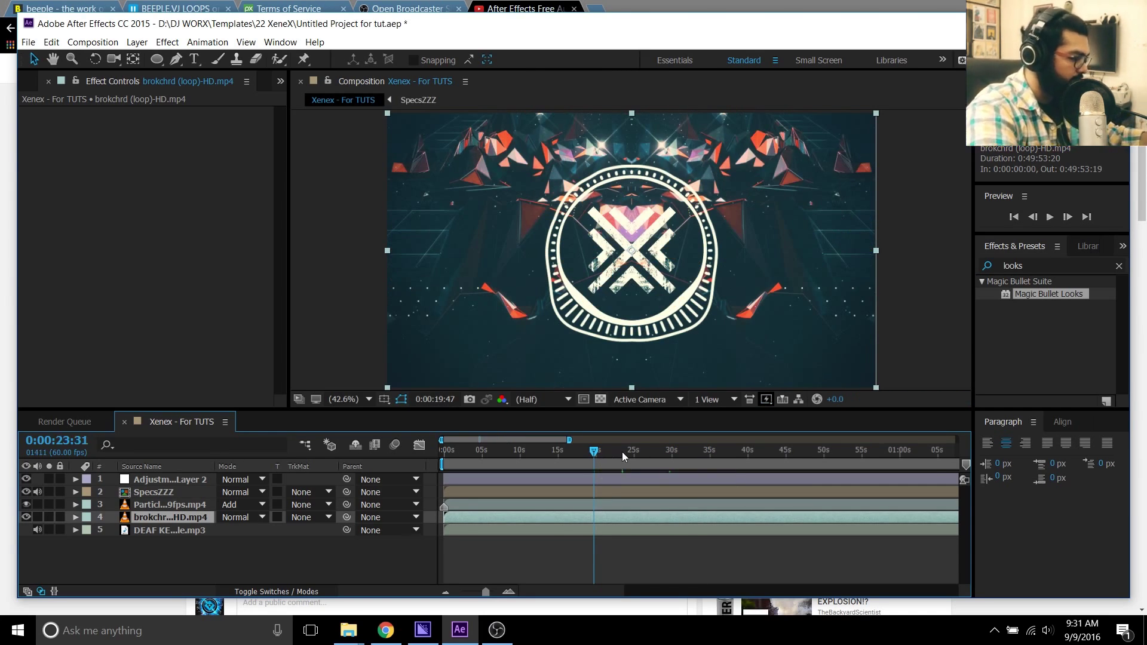
{"action": "left_click", "coordinate": [640, 455]}
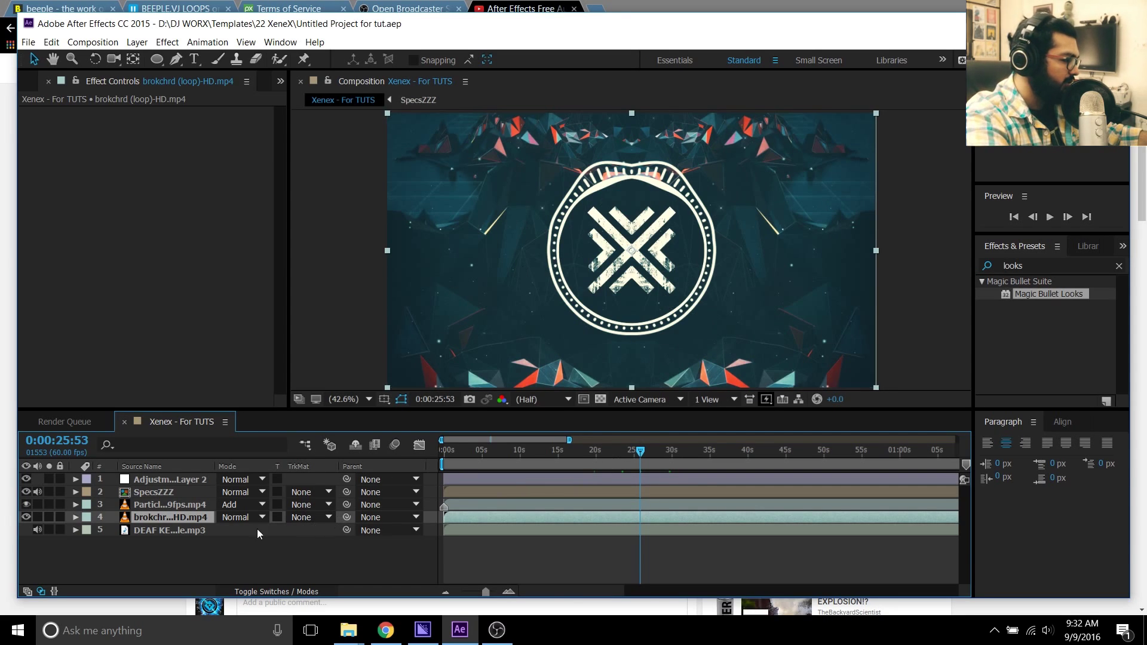
Step: Create a 1920 x 1080 px solid named SoundKeys above all layers
{"action": "left_click", "coordinate": [170, 556]}
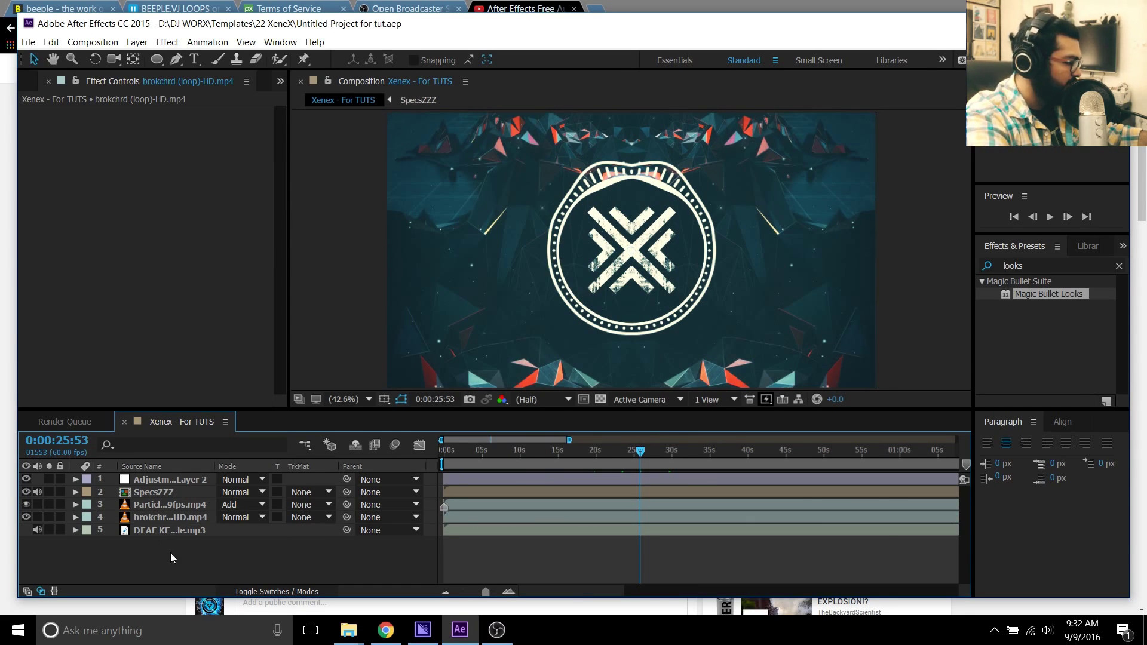
{"action": "key", "text": "ctrl+y"}
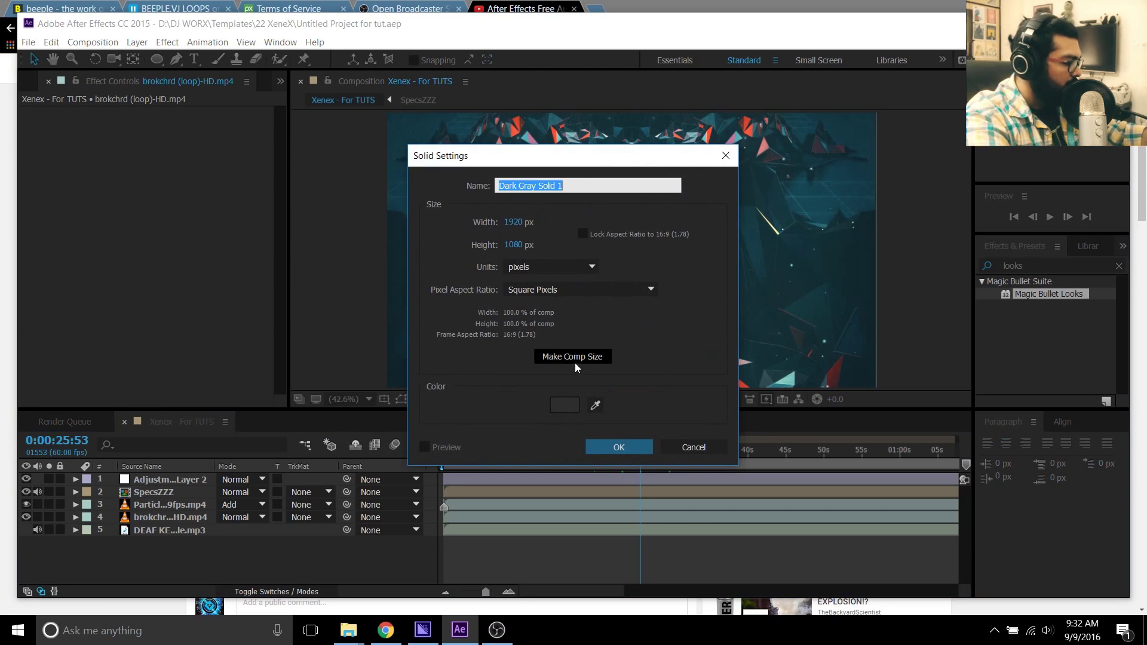
{"action": "type", "text": "SoundKeys"}
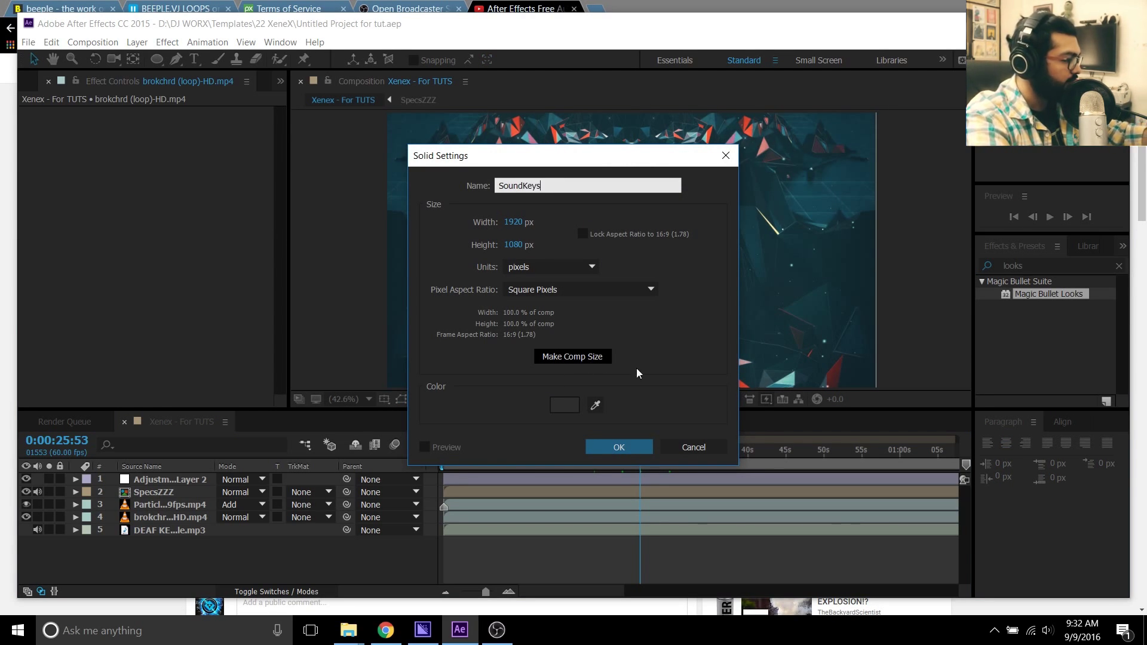
{"action": "left_click", "coordinate": [647, 449]}
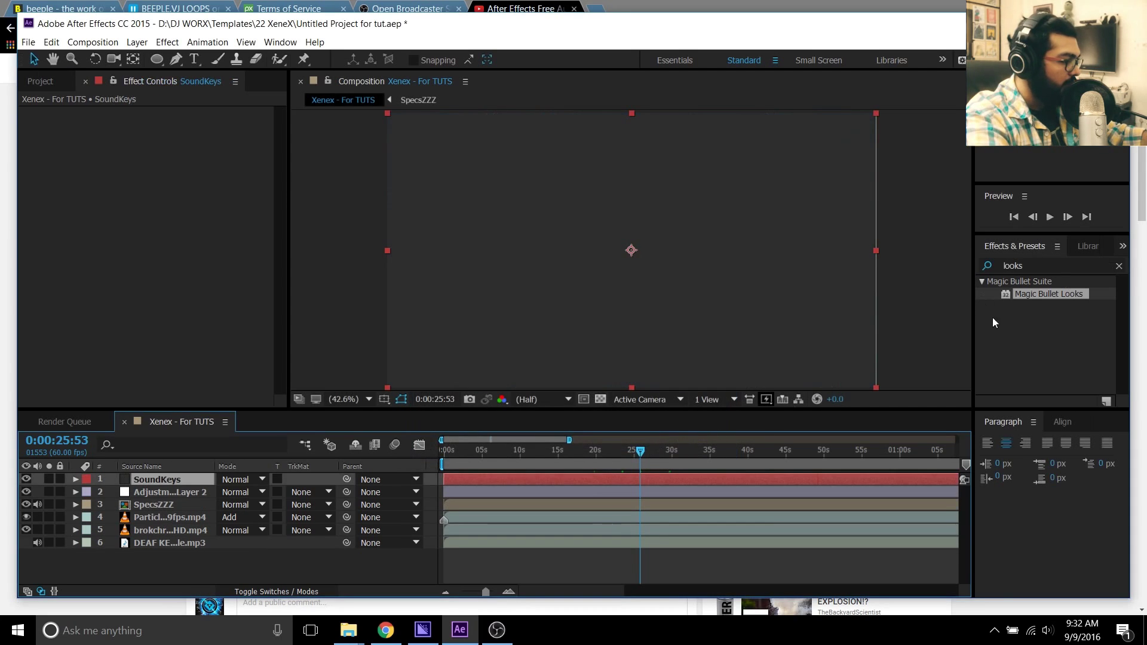
Step: Apply the Trapcode Sound Keys effect to the SoundKeys solid with DEAF KEV - Invincible.mp3 as its audio layer
{"action": "left_click", "coordinate": [1040, 263]}
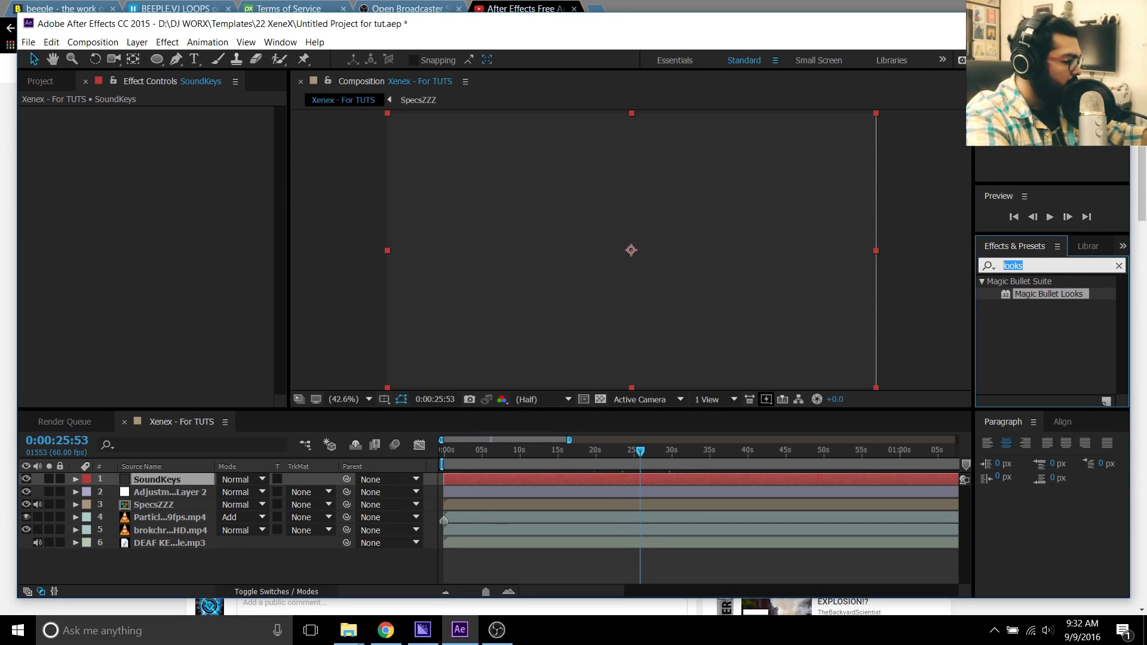
{"action": "type", "text": "sound"}
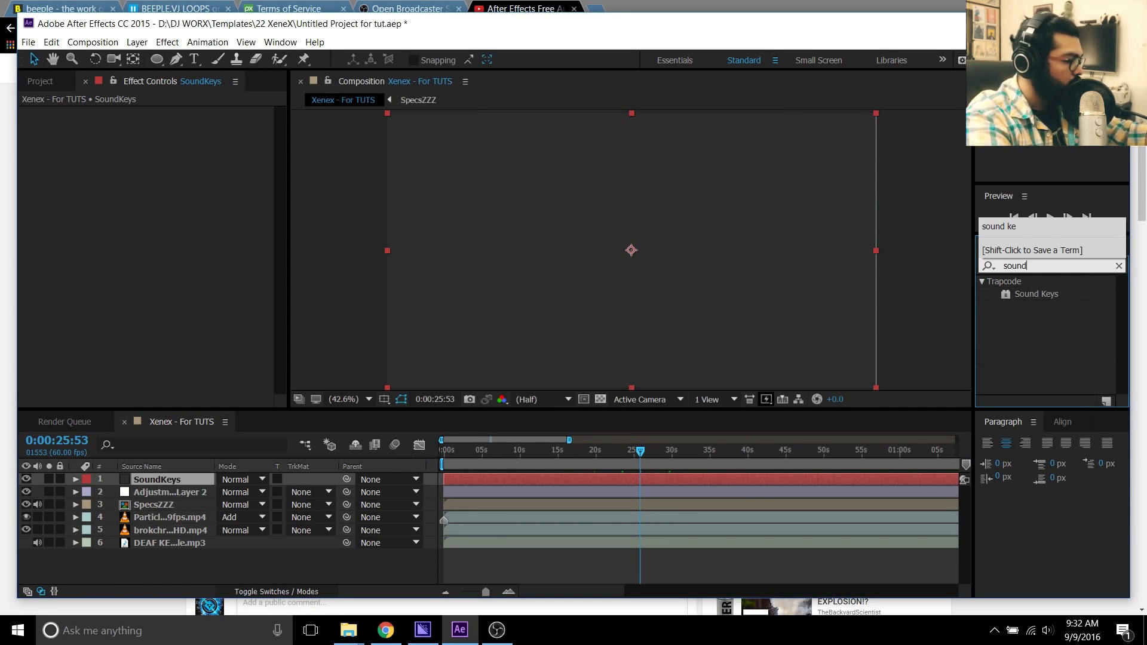
{"action": "type", "text": " k"}
{"action": "double_click", "coordinate": [1046, 295]}
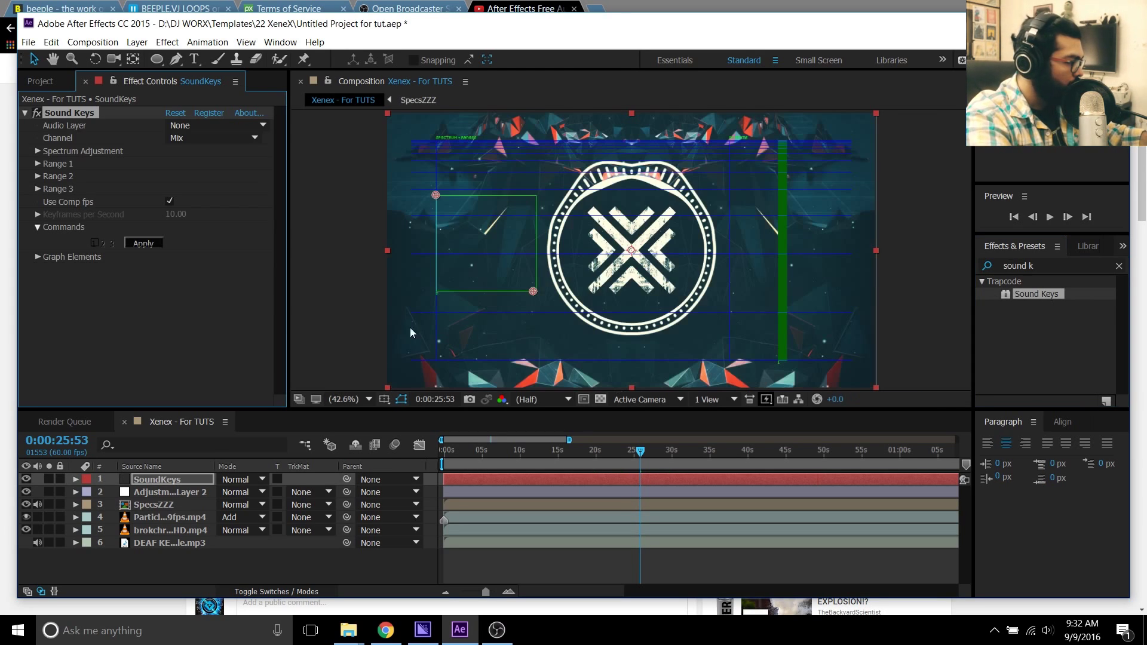
{"action": "left_click", "coordinate": [215, 125]}
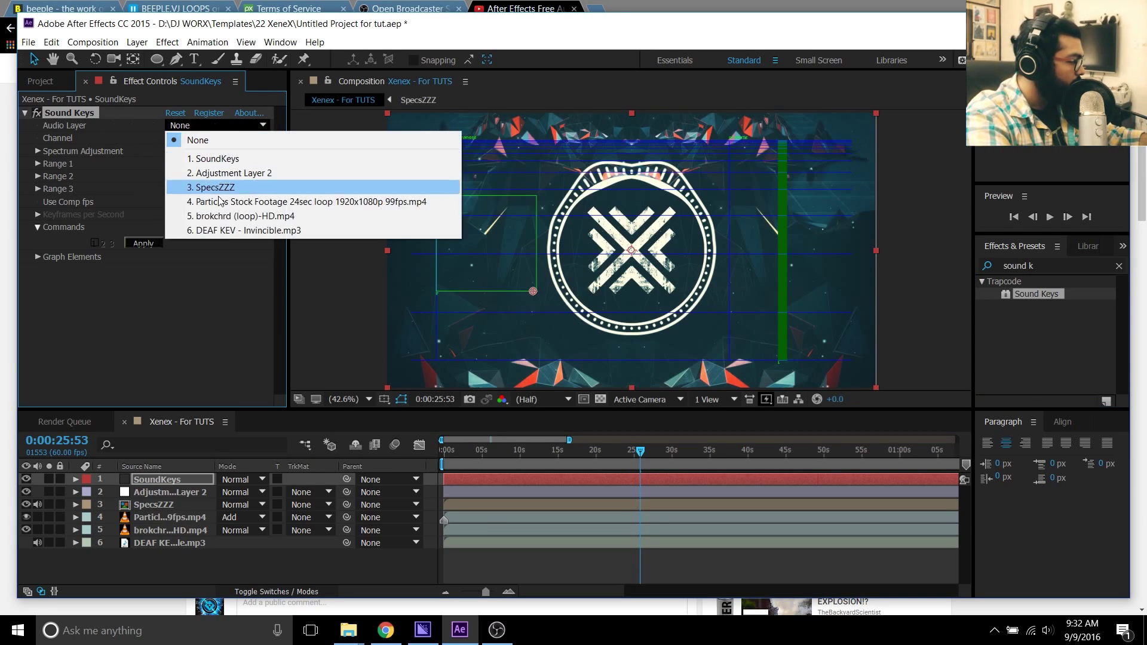
{"action": "left_click", "coordinate": [218, 233]}
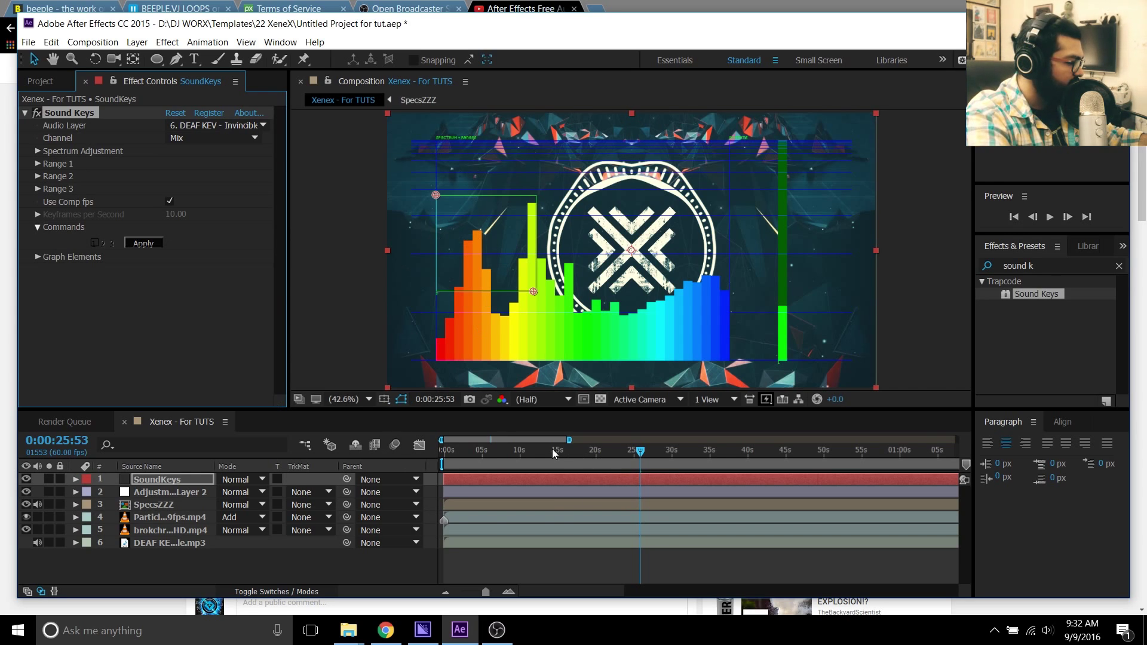
Step: At 0:00:16:50, fit the Sound Keys Range 1 box around the tall orange bar, with corners about 283.6, 206.6 and 334.2, 467.2
{"action": "mouse_move", "coordinate": [552, 451]}
{"action": "left_mouse_down"}
{"action": "mouse_move", "coordinate": [538, 451]}
{"action": "mouse_move", "coordinate": [679, 453]}
{"action": "mouse_move", "coordinate": [572, 456]}
{"action": "left_mouse_up"}
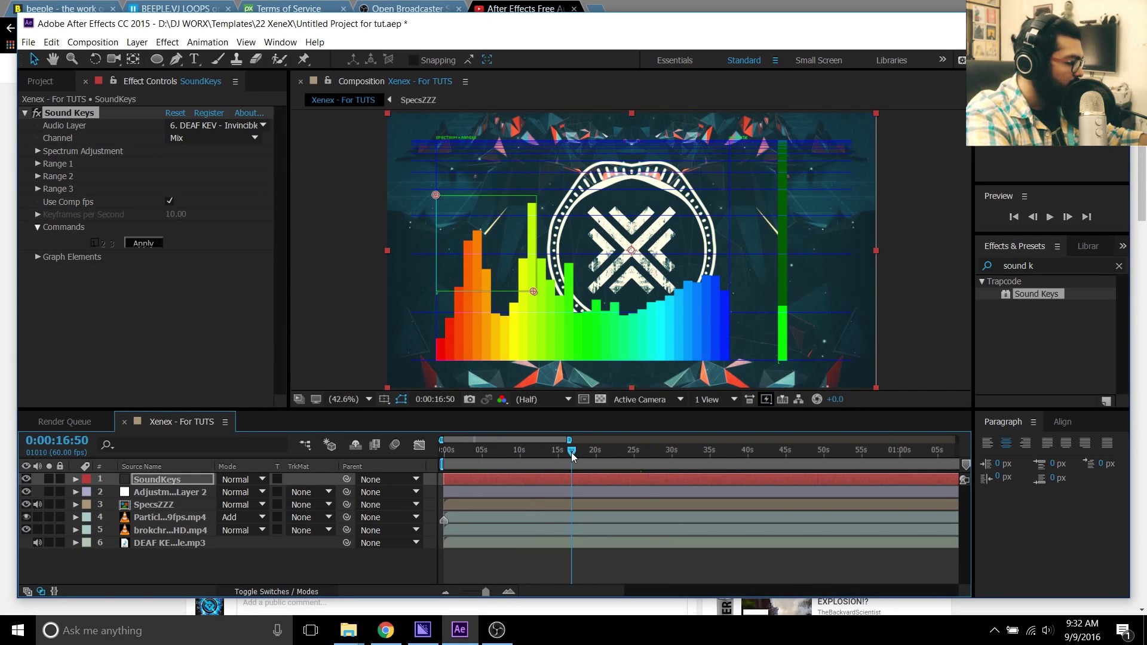
{"action": "left_click", "coordinate": [37, 163]}
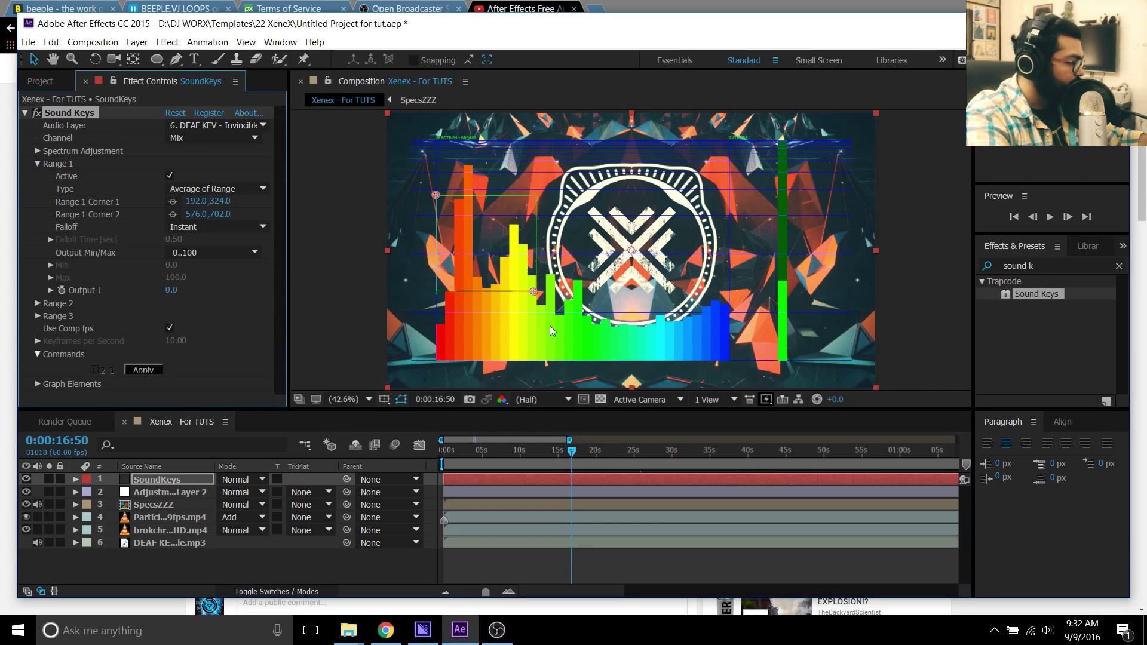
{"action": "left_click", "coordinate": [26, 479]}
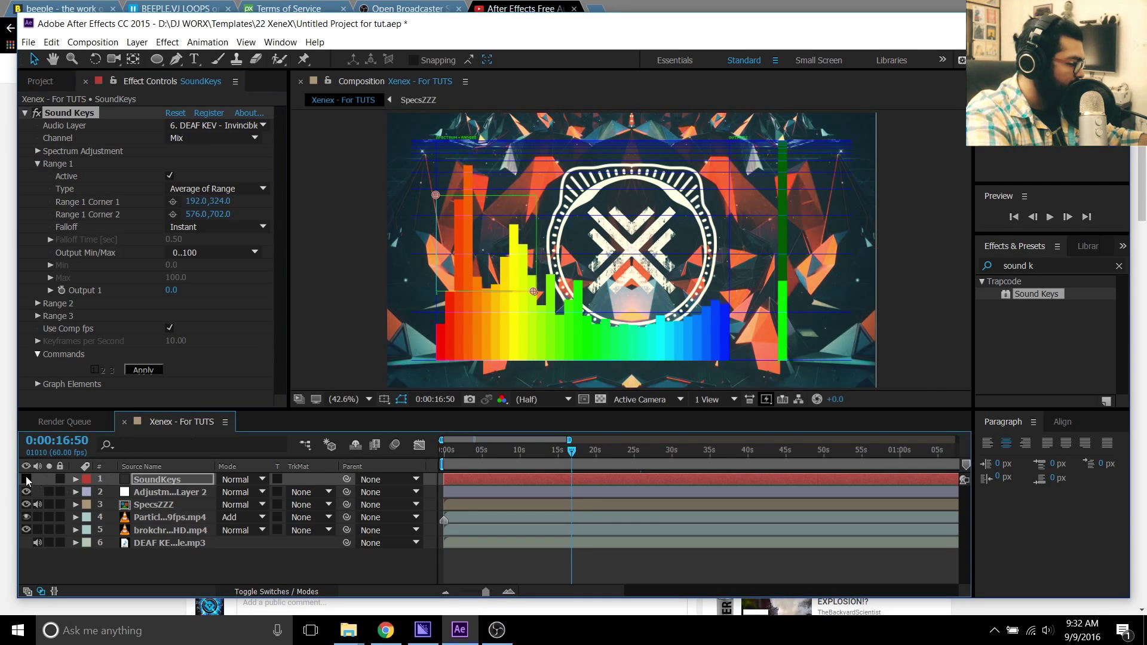
{"action": "left_click", "coordinate": [26, 479]}
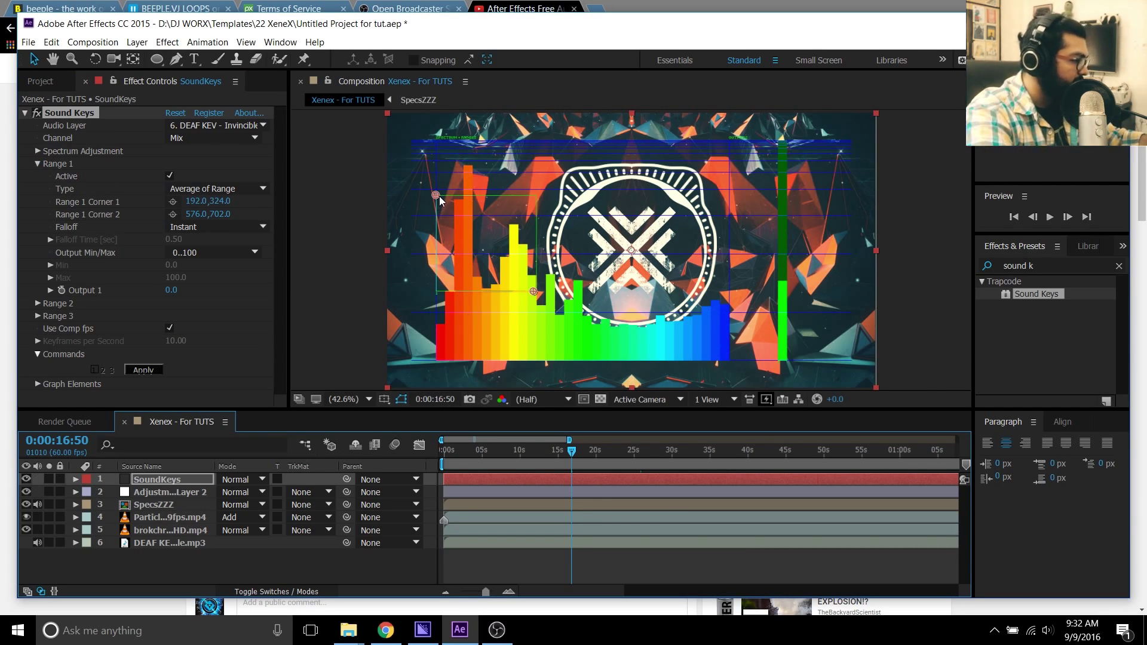
{"action": "left_click_drag", "start_coordinate": [437, 195], "coordinate": [459, 166]}
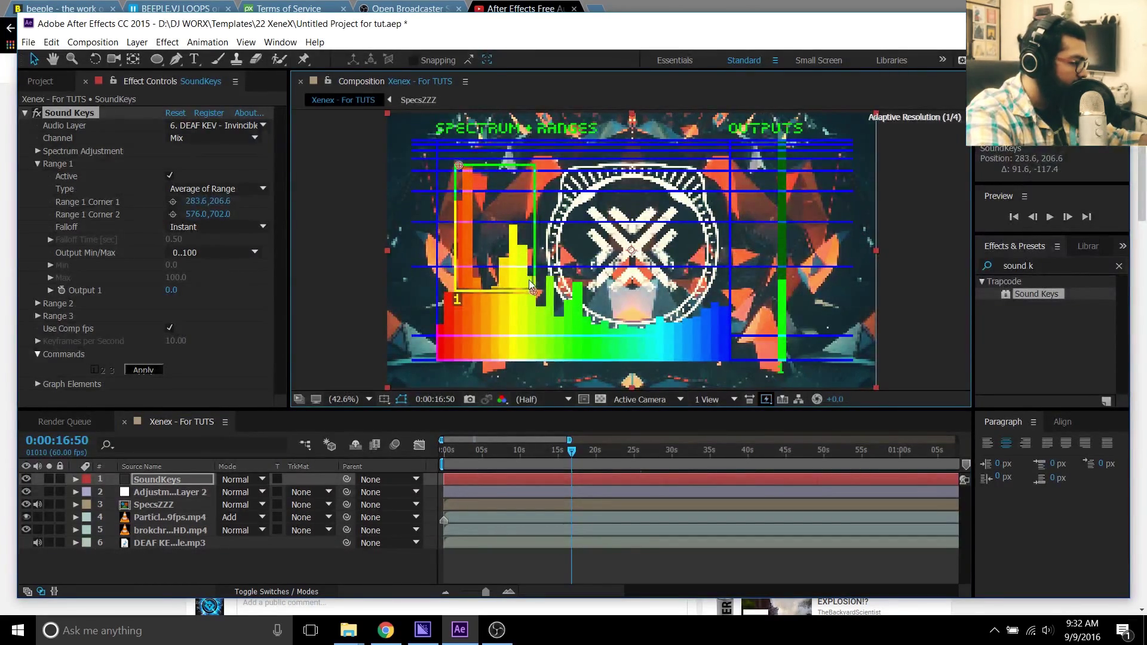
{"action": "left_click_drag", "start_coordinate": [533, 291], "coordinate": [472, 234]}
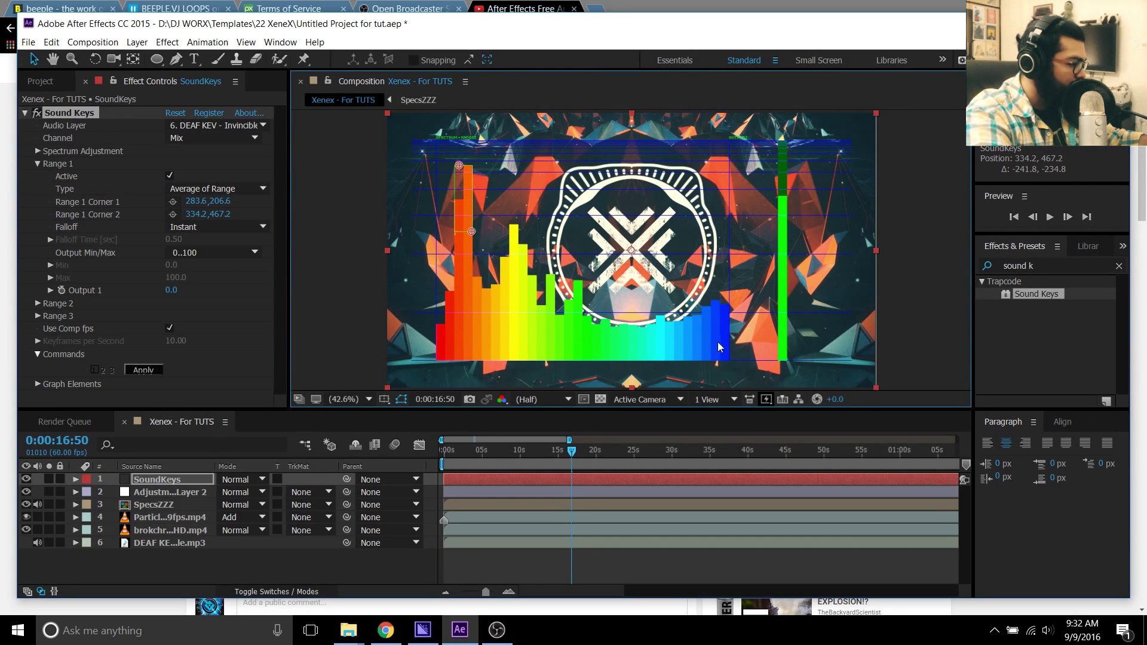
Step: At 0:00:23:19, refit the Range 1 box around the highest orange bars, with corners about 347.0, 117.4 and 397.6, 462.5
{"action": "left_click_drag", "start_coordinate": [571, 458], "coordinate": [620, 457]}
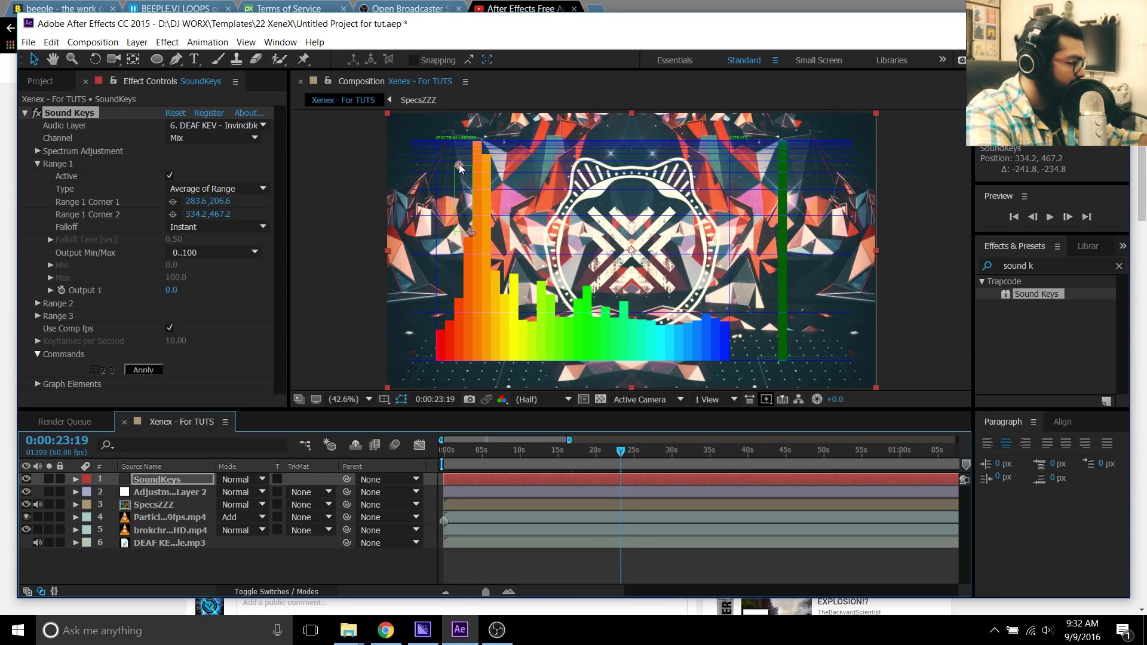
{"action": "left_click_drag", "start_coordinate": [460, 169], "coordinate": [469, 153]}
{"action": "left_click_drag", "start_coordinate": [472, 233], "coordinate": [487, 235]}
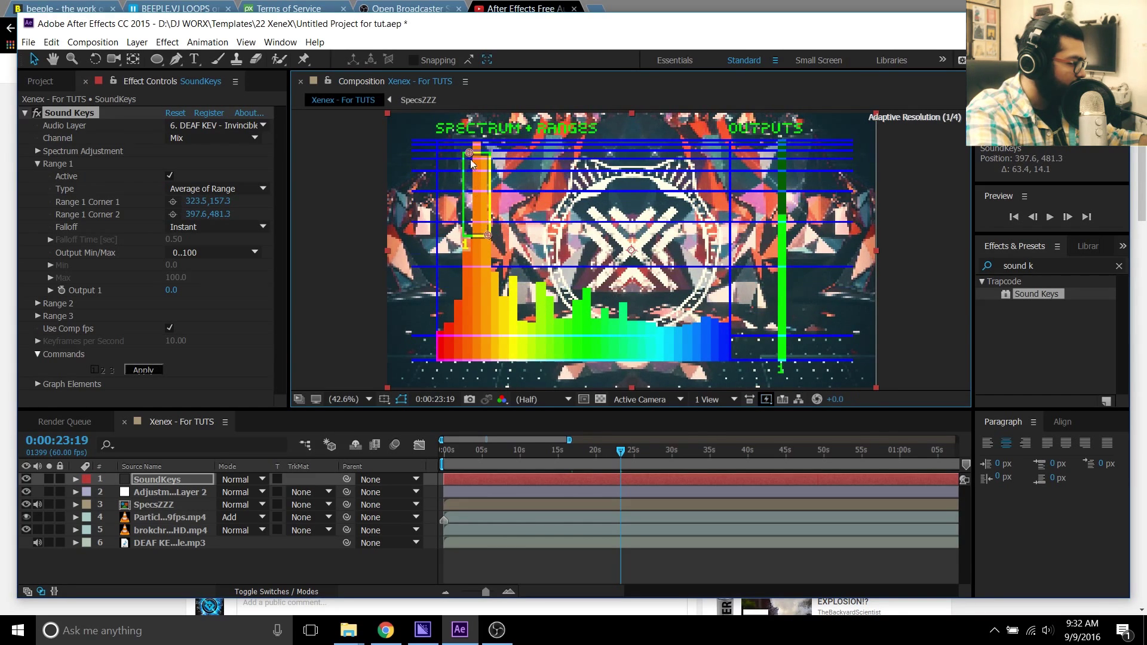
{"action": "left_click_drag", "start_coordinate": [470, 153], "coordinate": [476, 146]}
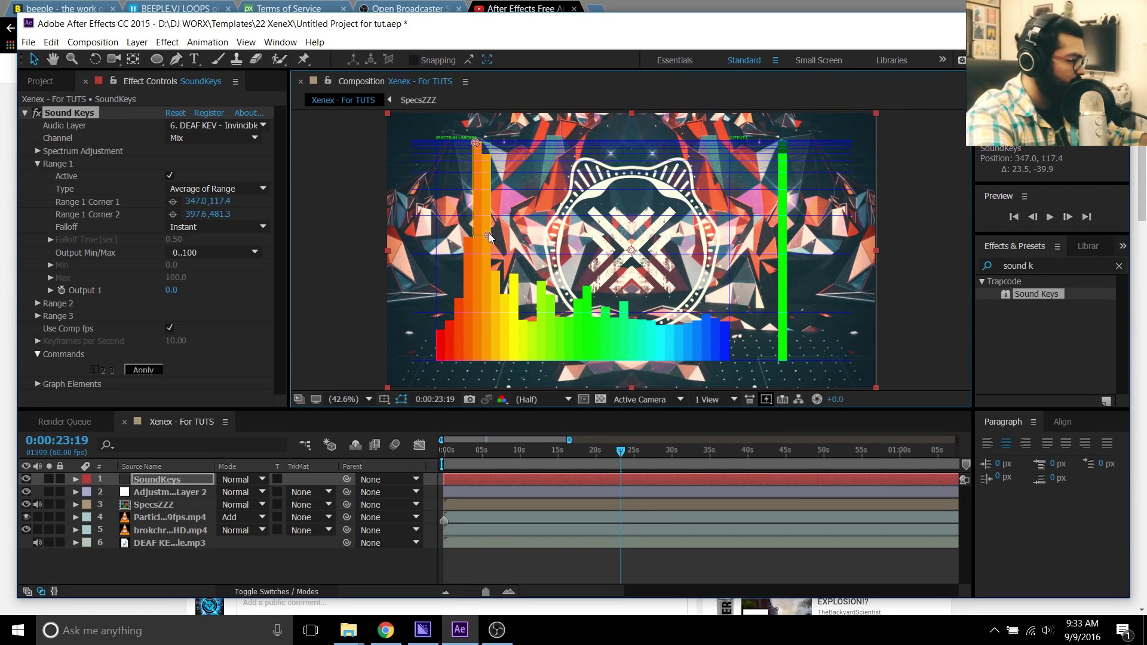
{"action": "left_click_drag", "start_coordinate": [489, 236], "coordinate": [488, 230]}
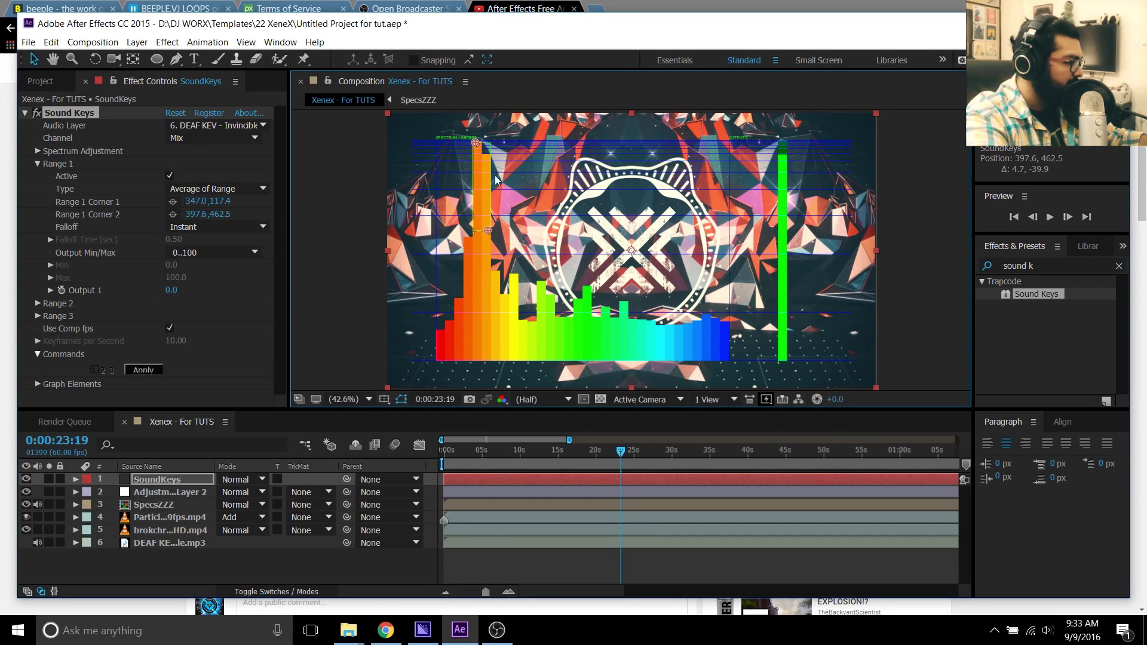
Step: Check the Range 1 output level back to 0:00:22:56 and set Range 1's Output Min/Max to Custom
{"action": "left_click", "coordinate": [618, 454]}
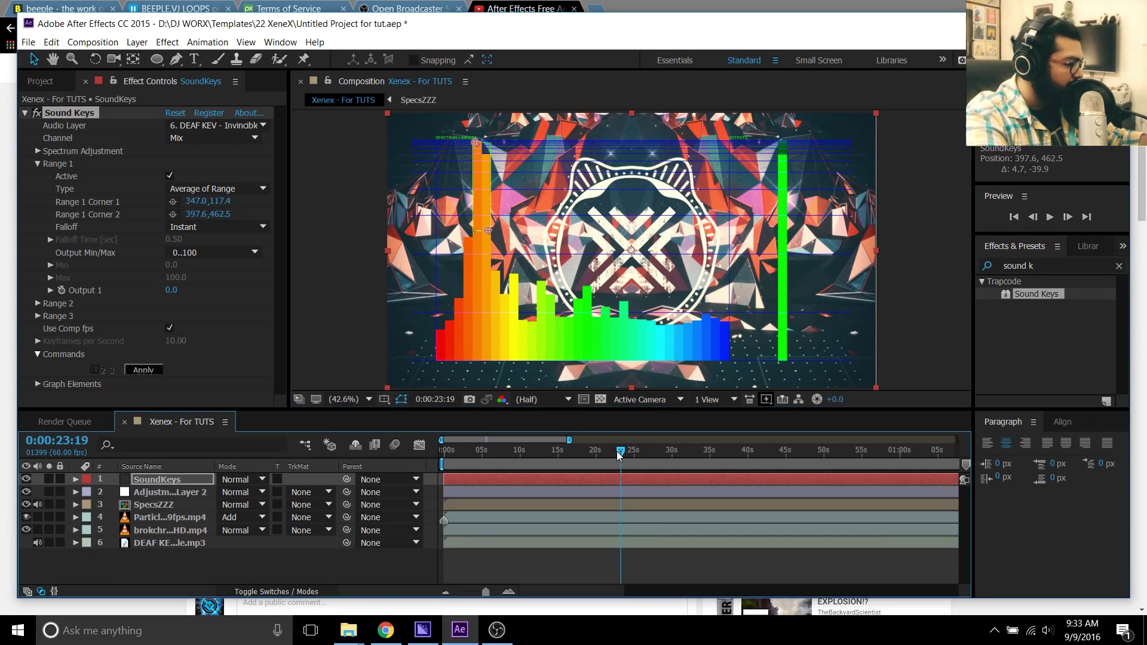
{"action": "left_click_drag", "start_coordinate": [617, 452], "coordinate": [616, 453]}
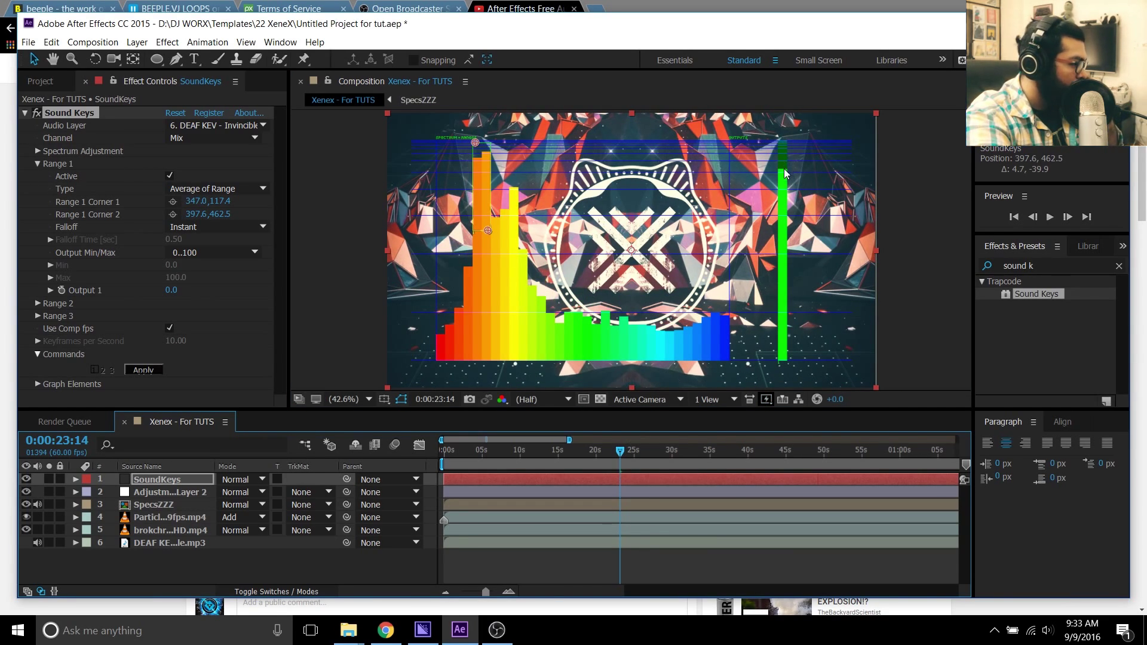
{"action": "left_click_drag", "start_coordinate": [619, 452], "coordinate": [617, 454]}
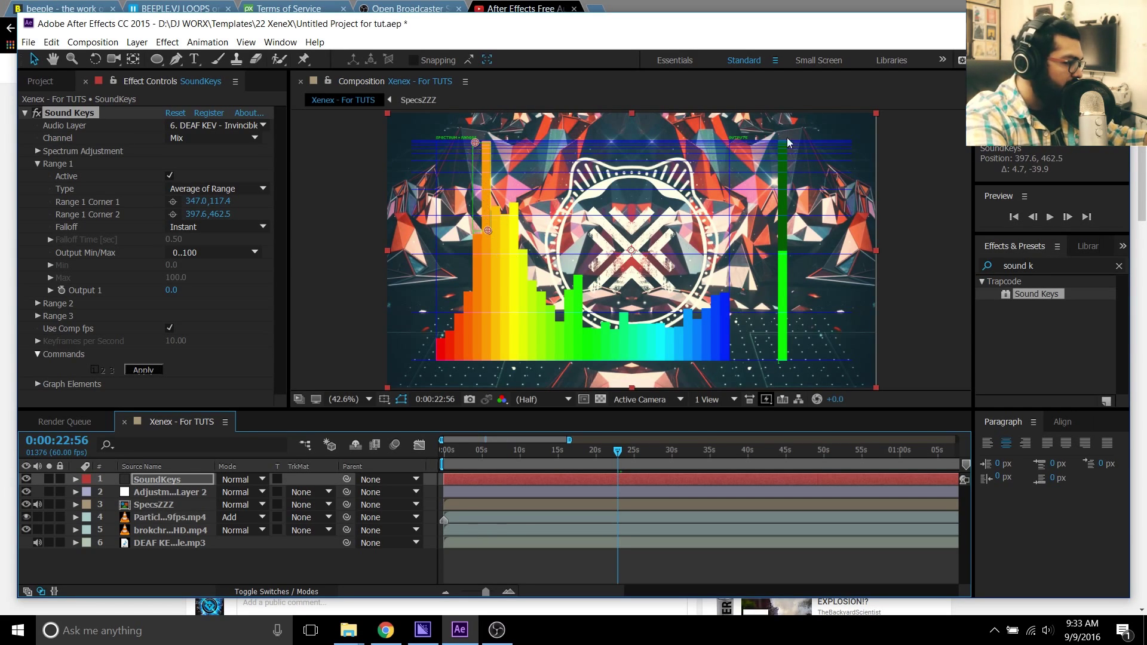
{"action": "left_click", "coordinate": [191, 254]}
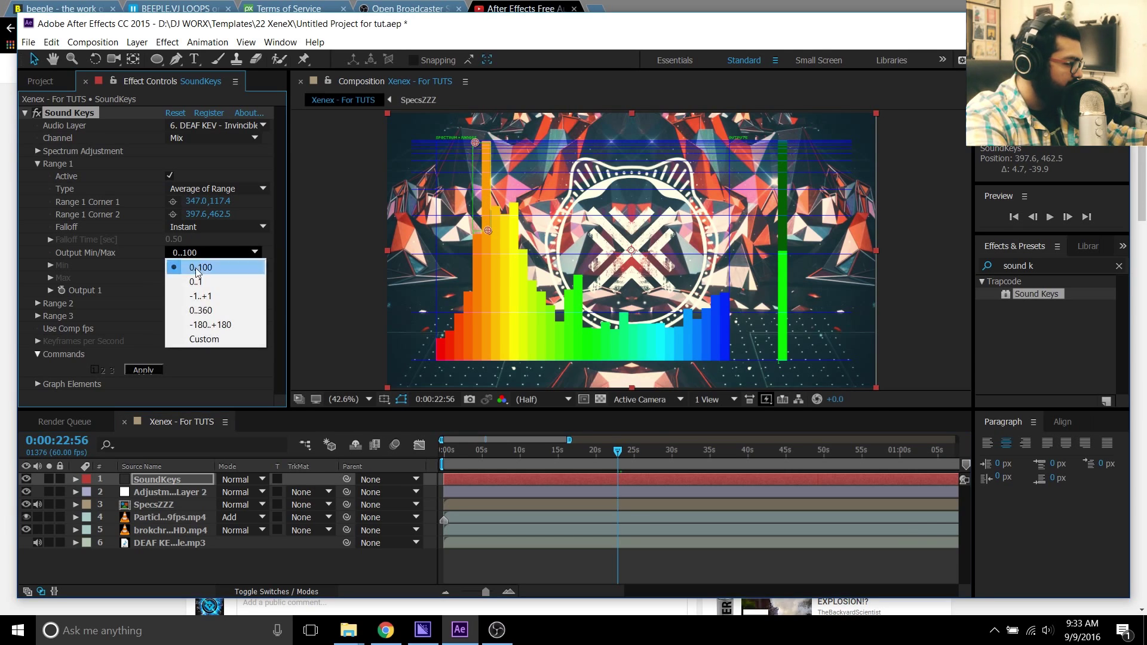
{"action": "left_click", "coordinate": [214, 340]}
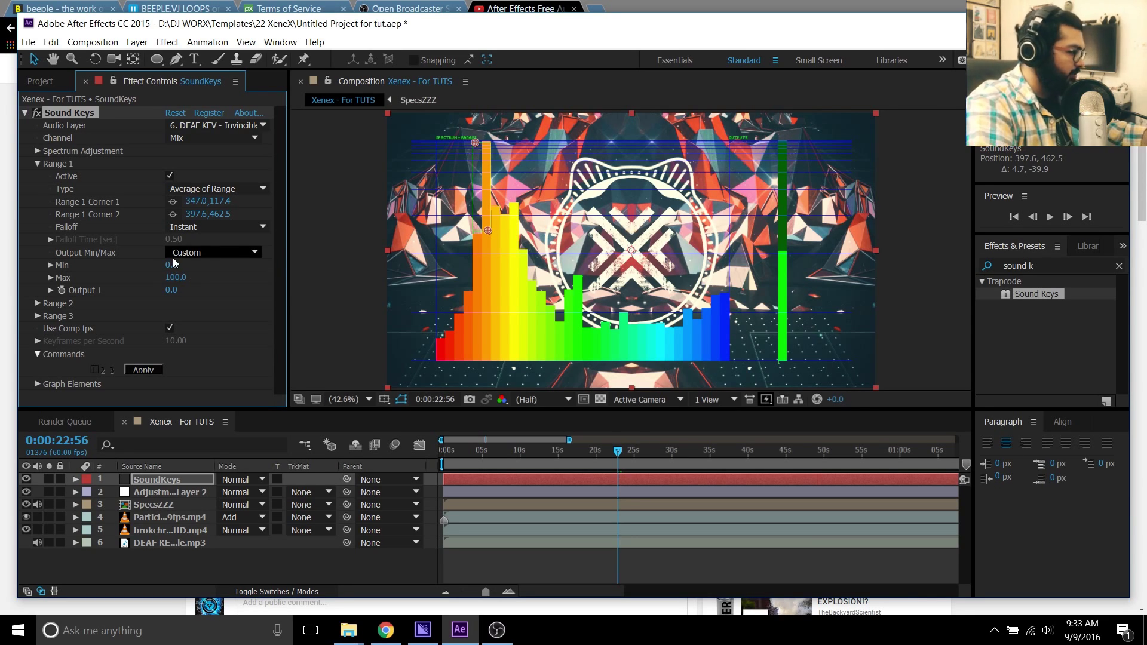
Step: Try the SpecsZZZ layer at 75% scale and at 125% scale to compare the logo sizes
{"action": "left_click", "coordinate": [141, 506]}
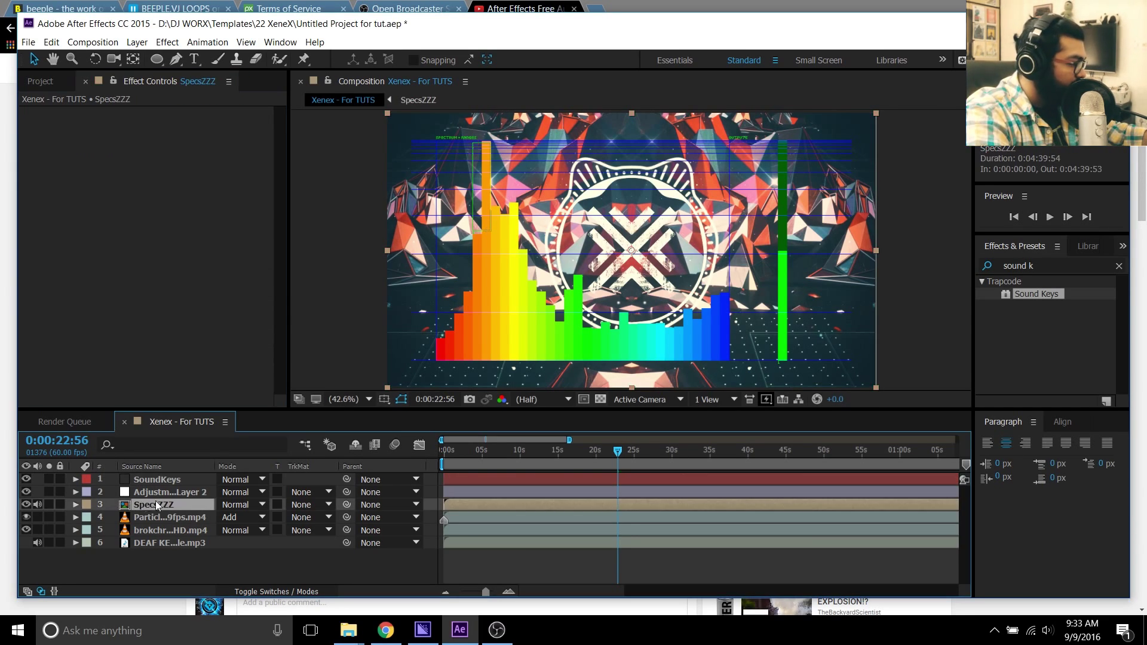
{"action": "key", "text": "s"}
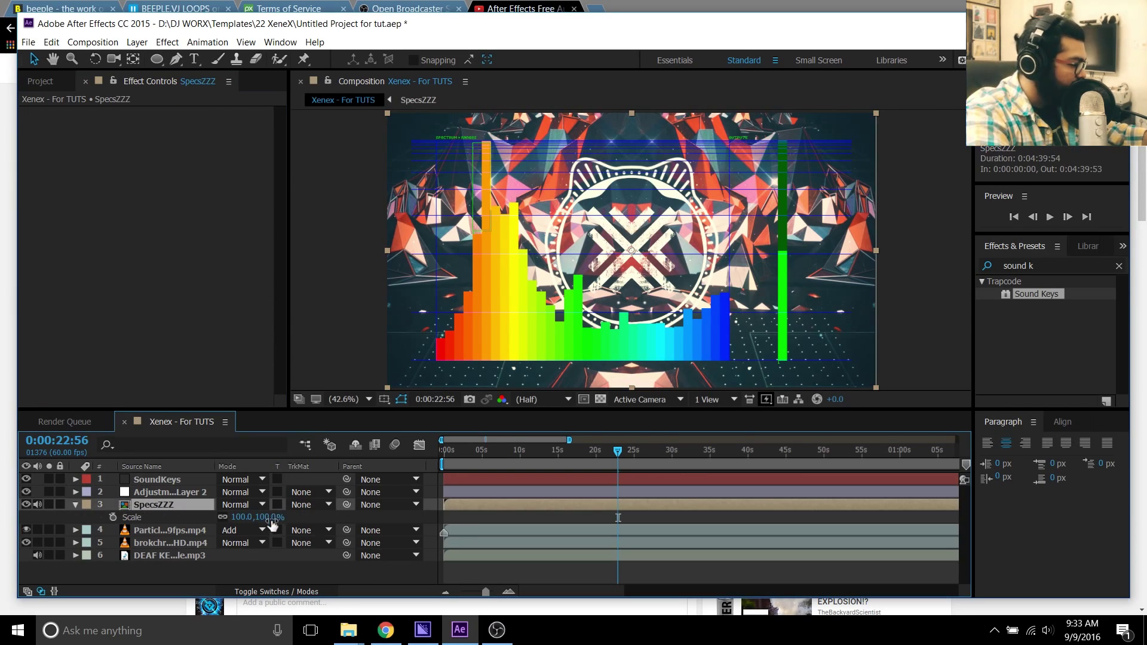
{"action": "left_click", "coordinate": [242, 517]}
{"action": "type", "text": "75"}
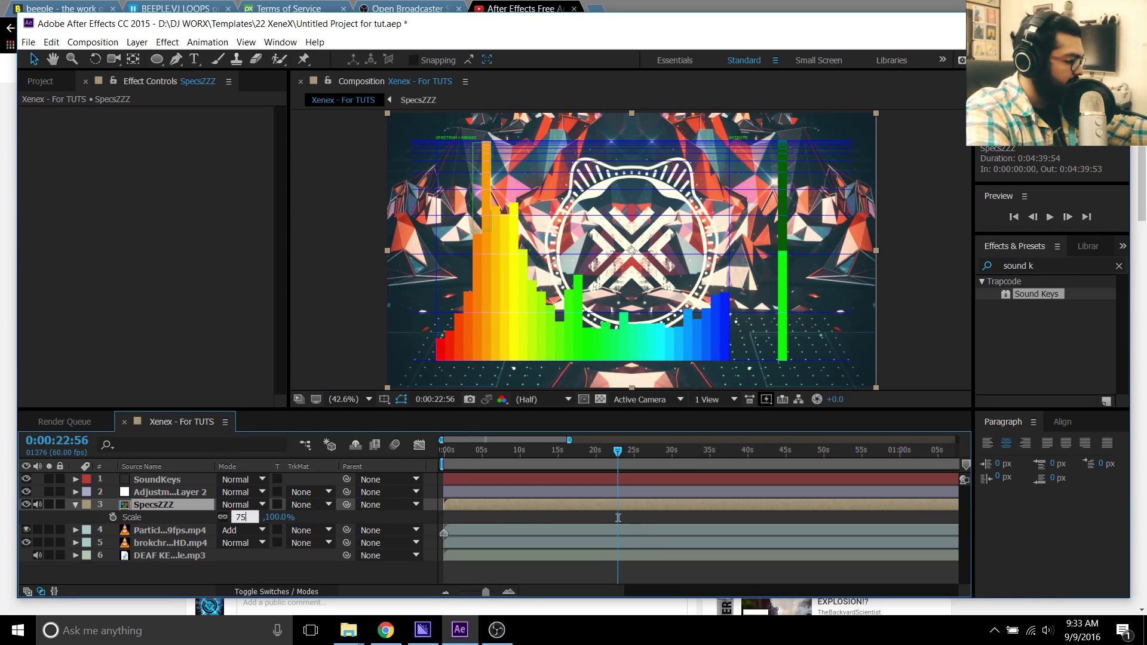
{"action": "key", "text": "Return"}
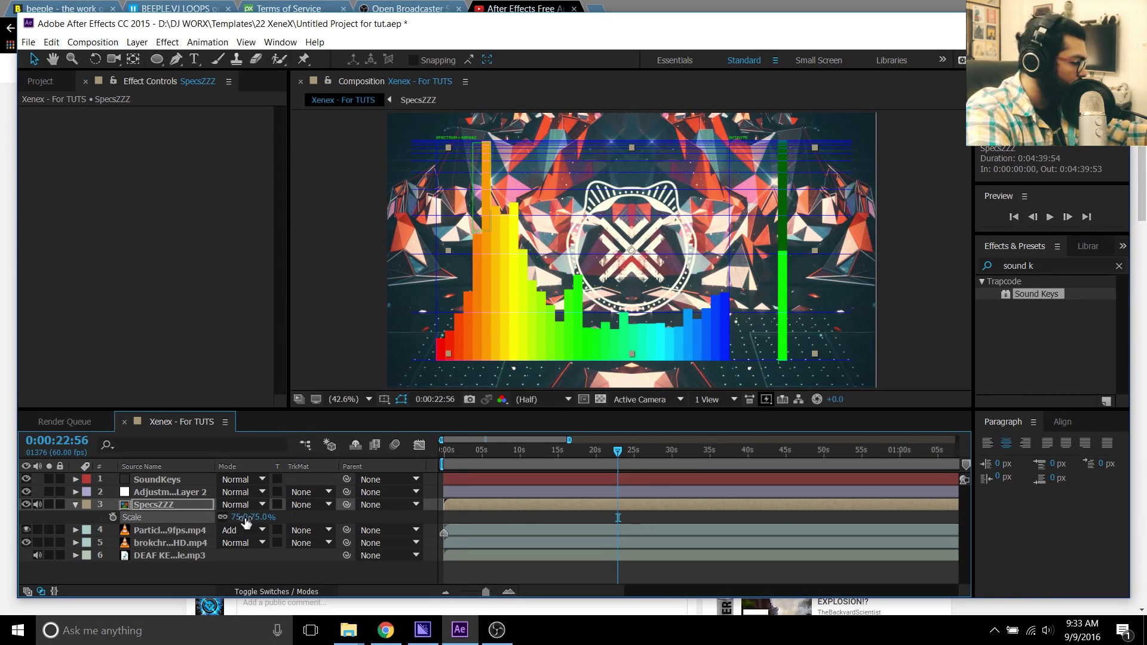
{"action": "left_click", "coordinate": [244, 518]}
{"action": "type", "text": "125"}
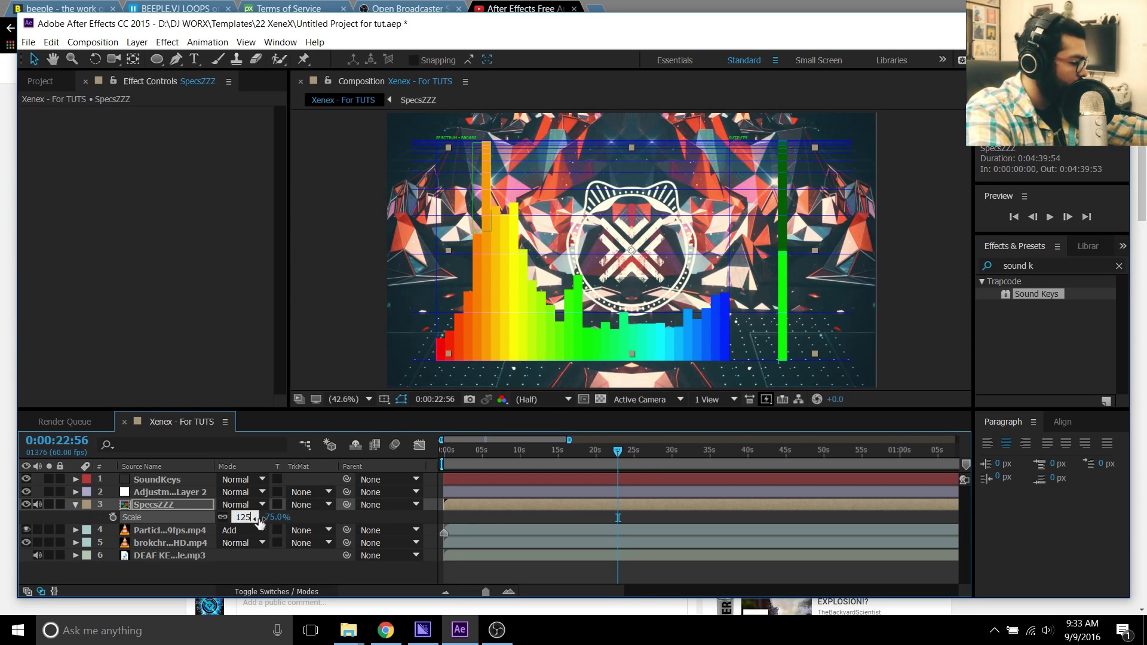
{"action": "key", "text": "Return"}
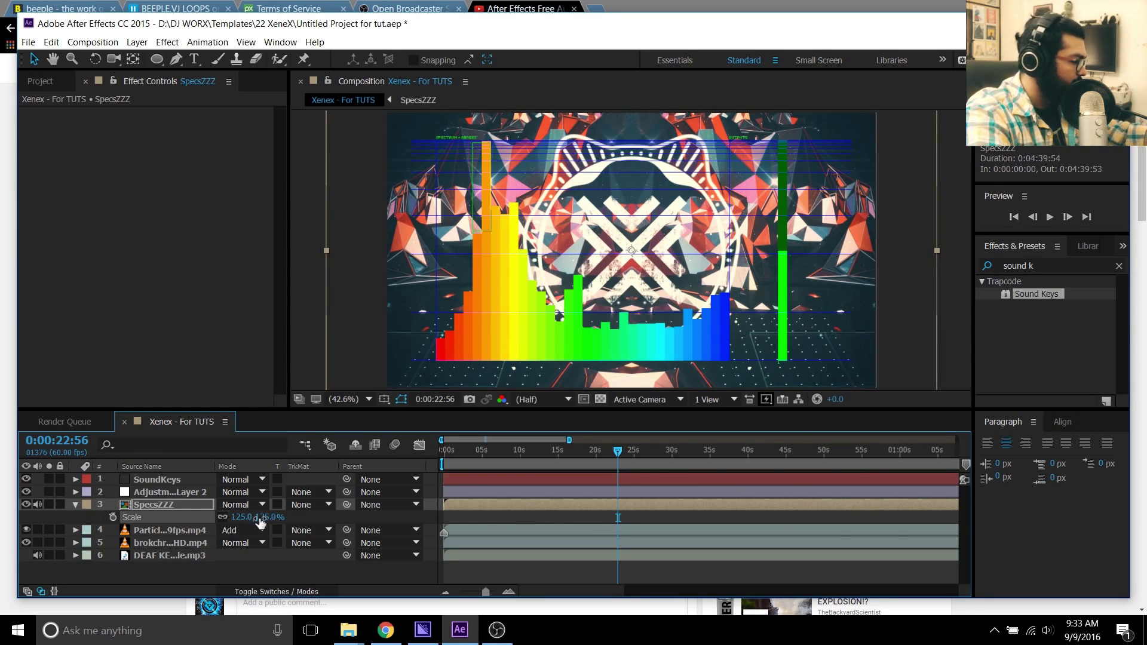
Step: Set the SpecsZZZ layer's scale to 110% and collapse its properties
{"action": "left_click", "coordinate": [242, 518]}
{"action": "type", "text": "11"}
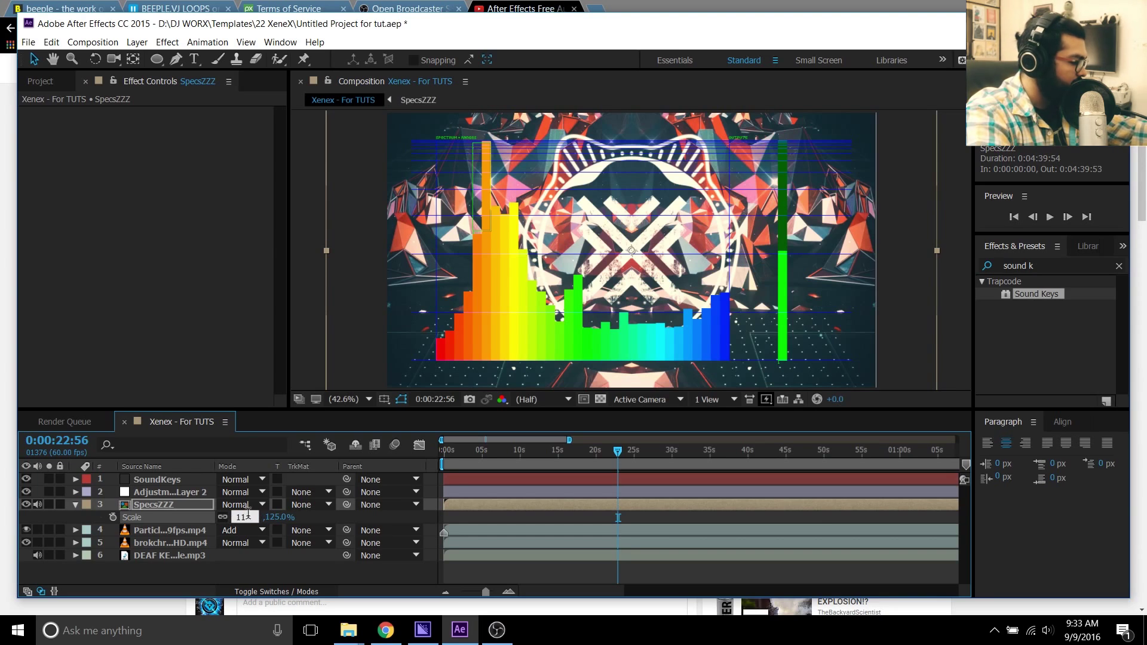
{"action": "type", "text": "0"}
{"action": "key", "text": "Return"}
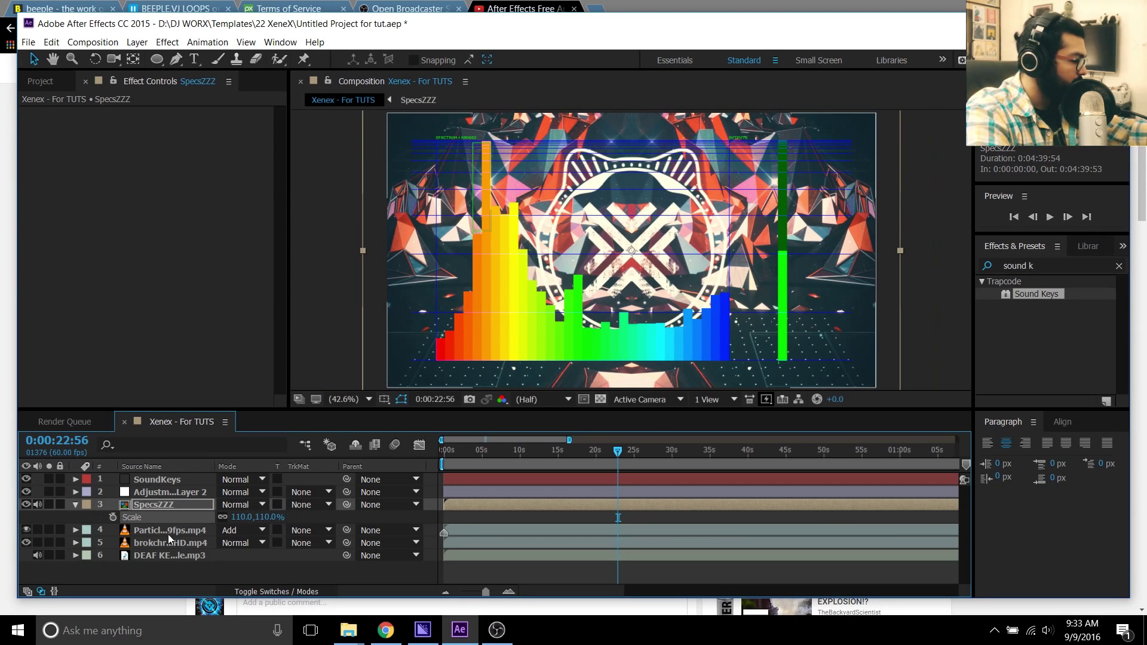
{"action": "left_click", "coordinate": [75, 504]}
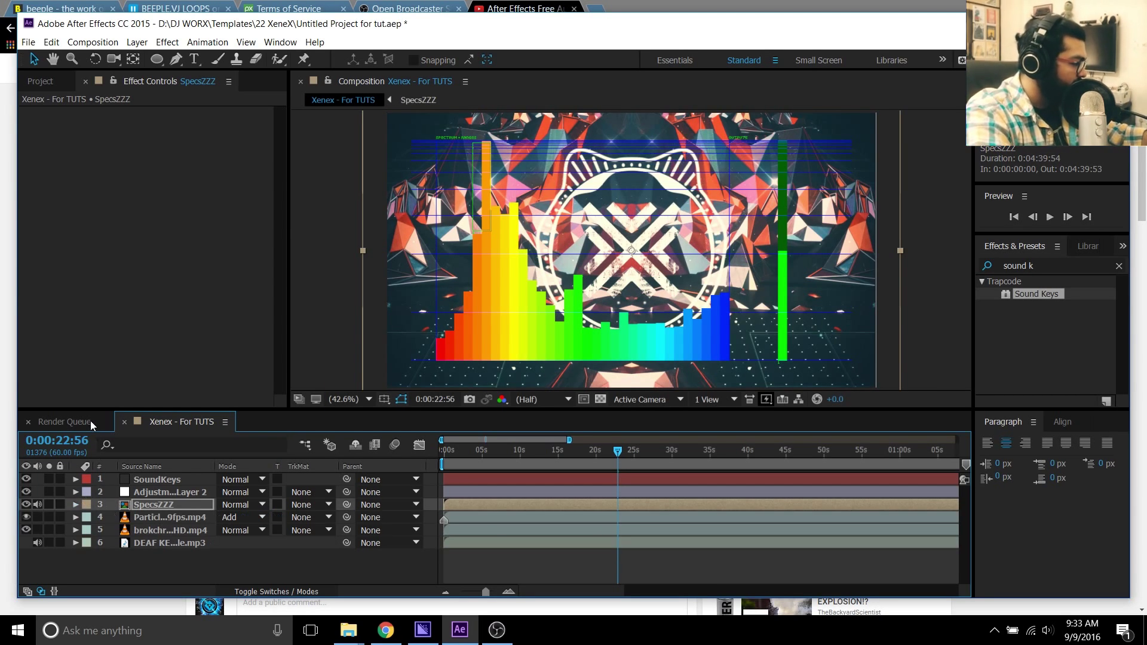
Step: Set the custom output of Sound Keys Range 1 on the SoundKeys layer to Min 75 and Max 110
{"action": "left_click", "coordinate": [158, 479]}
{"action": "left_click", "coordinate": [174, 265]}
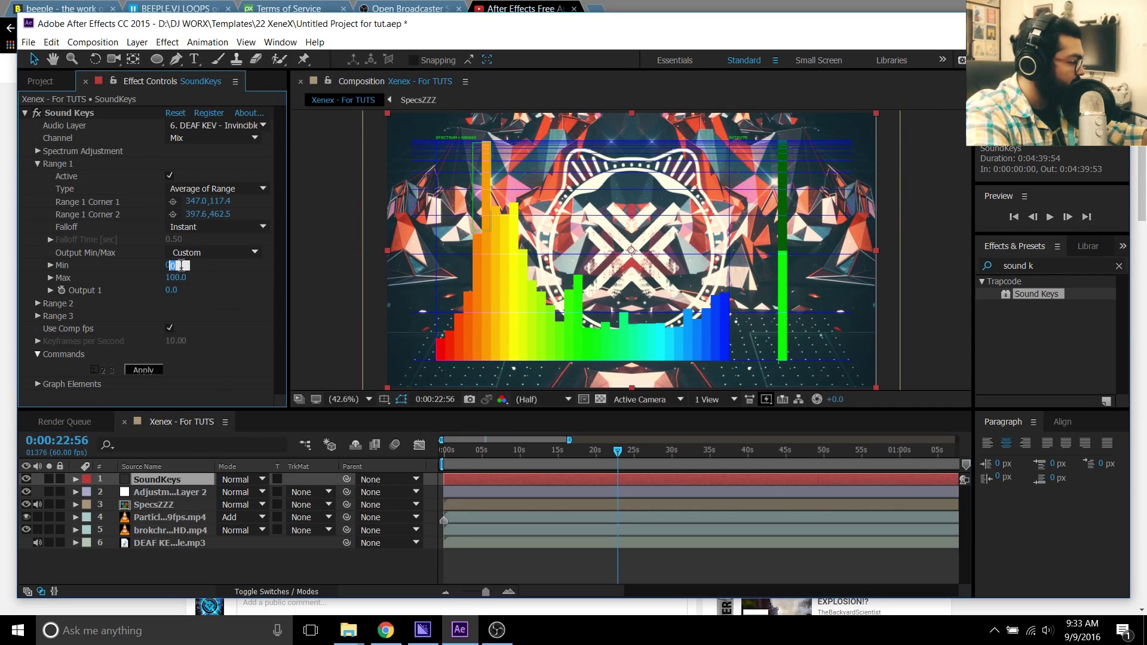
{"action": "type", "text": "75"}
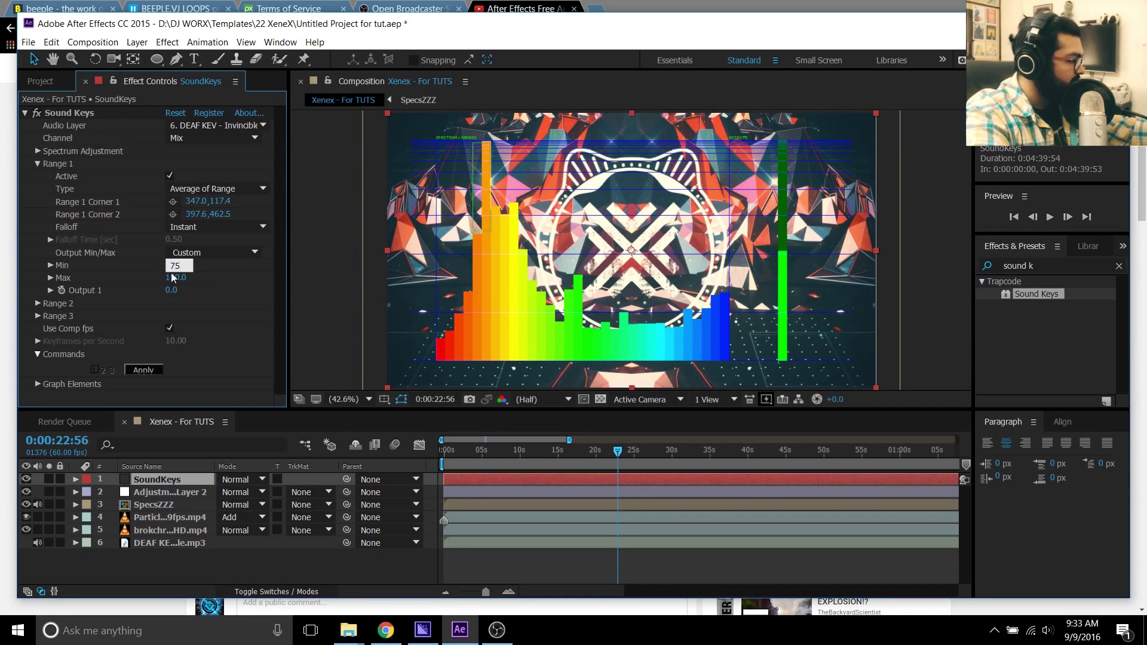
{"action": "left_click", "coordinate": [173, 277]}
{"action": "type", "text": "11"}
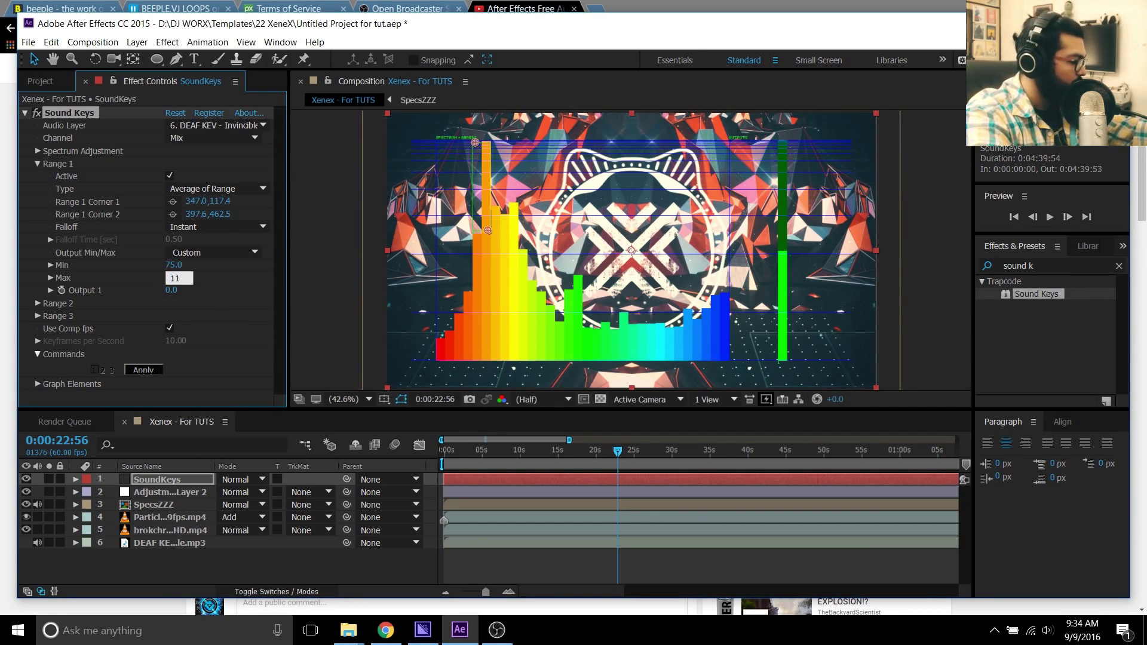
{"action": "type", "text": "0"}
{"action": "key", "text": "Return"}
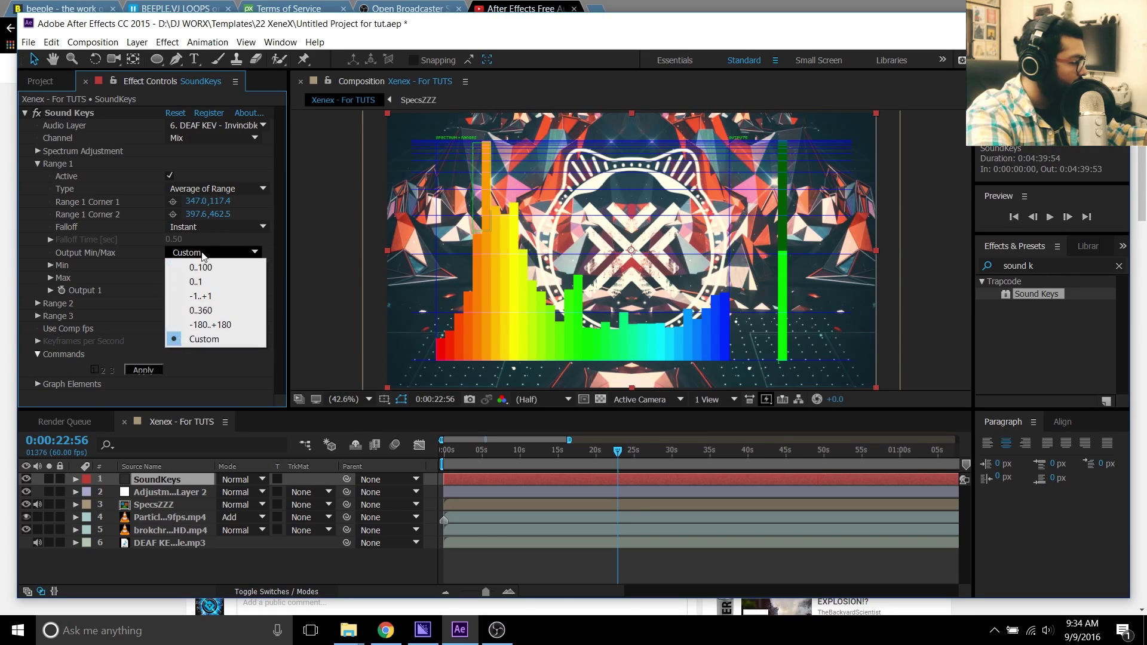
{"action": "left_click", "coordinate": [211, 169]}
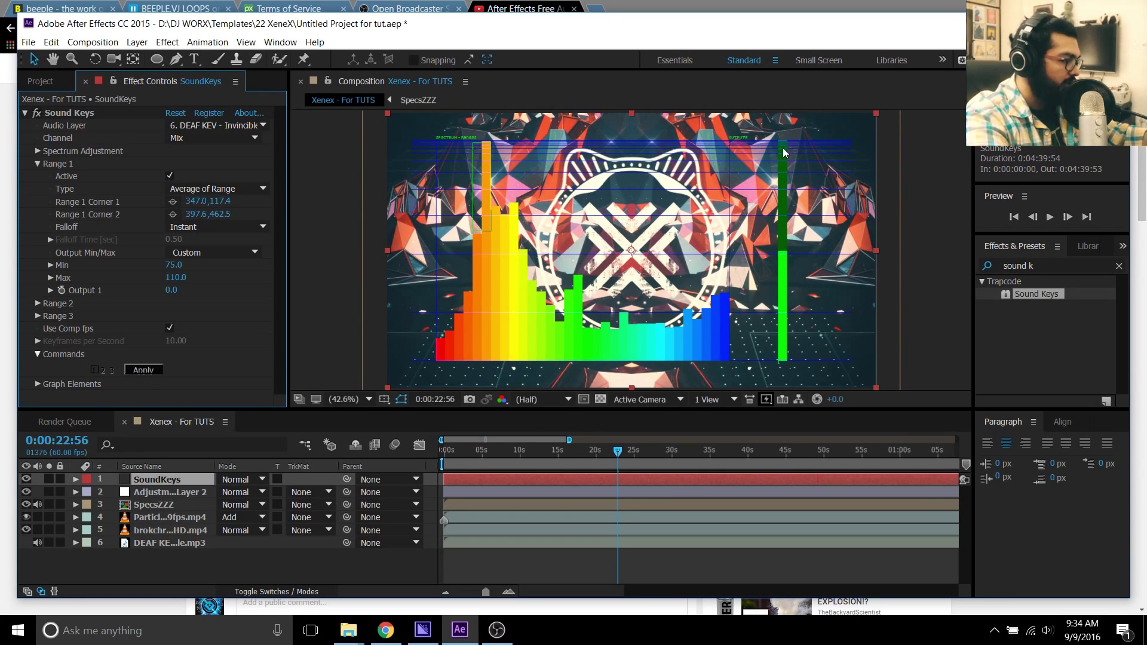
Step: Reveal the SpecsZZZ layer's scale and set it to 75%
{"action": "left_click", "coordinate": [109, 508]}
{"action": "key", "text": "s"}
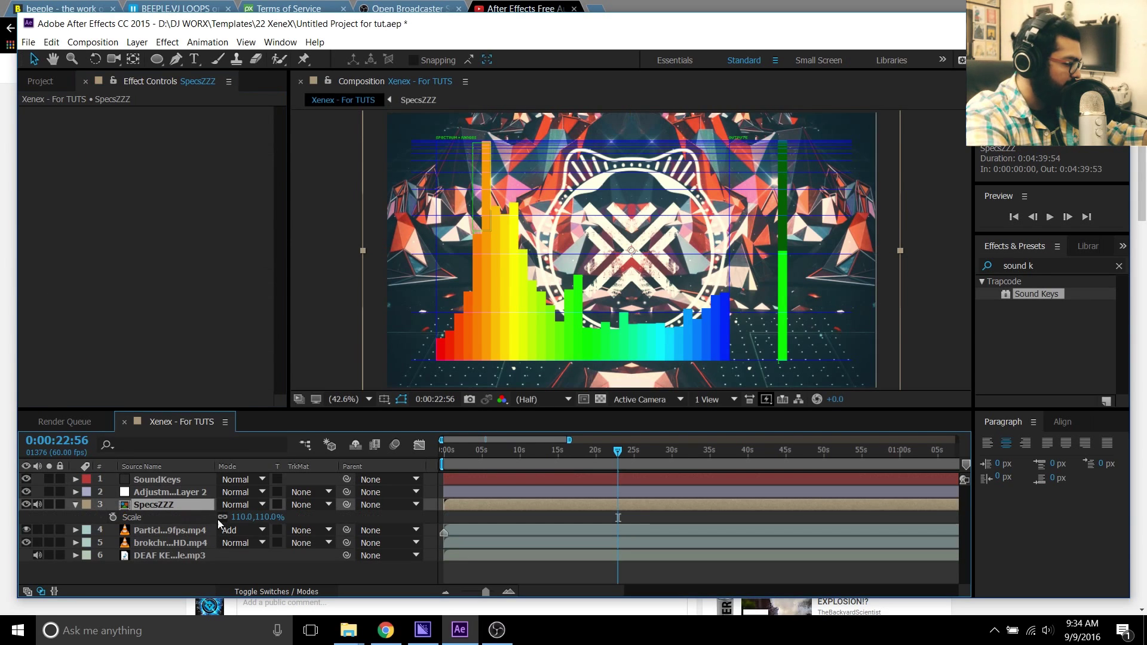
{"action": "mouse_move", "coordinate": [239, 517]}
{"action": "left_mouse_down"}
{"action": "mouse_move", "coordinate": [254, 523]}
{"action": "mouse_move", "coordinate": [245, 524]}
{"action": "left_mouse_up"}
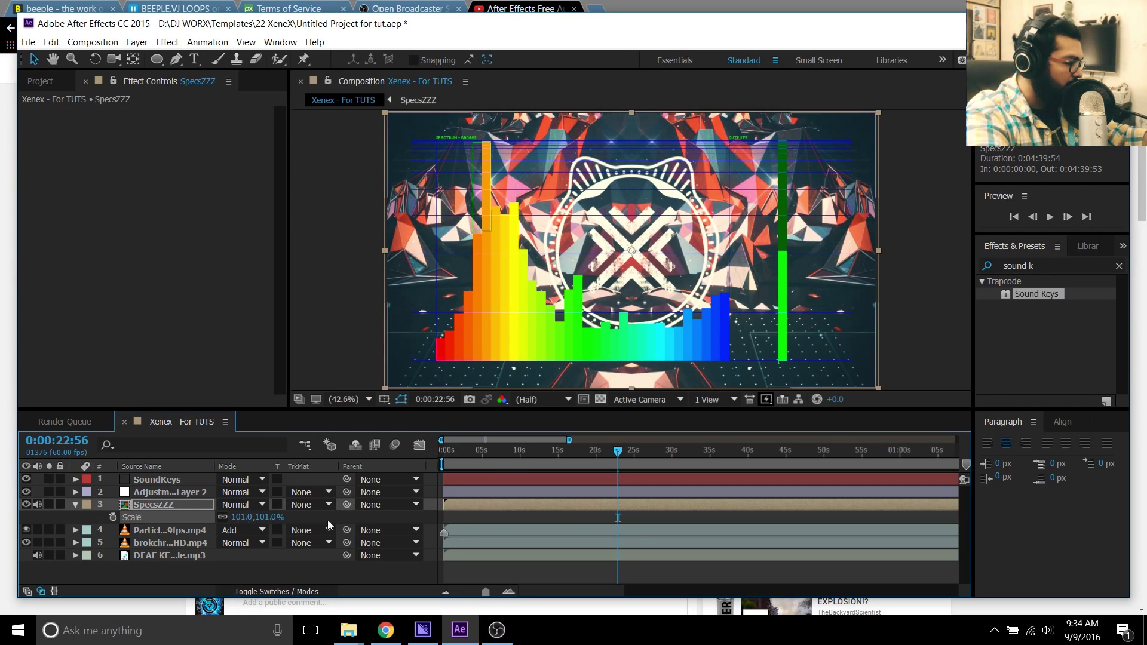
{"action": "left_click", "coordinate": [241, 517]}
{"action": "type", "text": "75"}
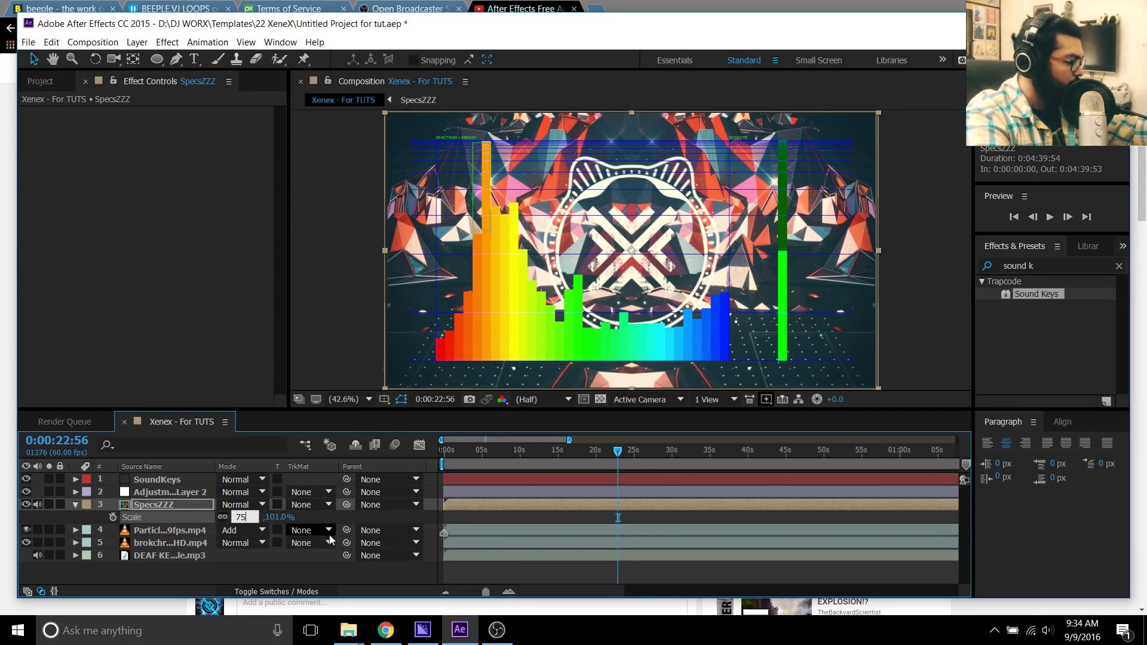
{"action": "key", "text": "Return"}
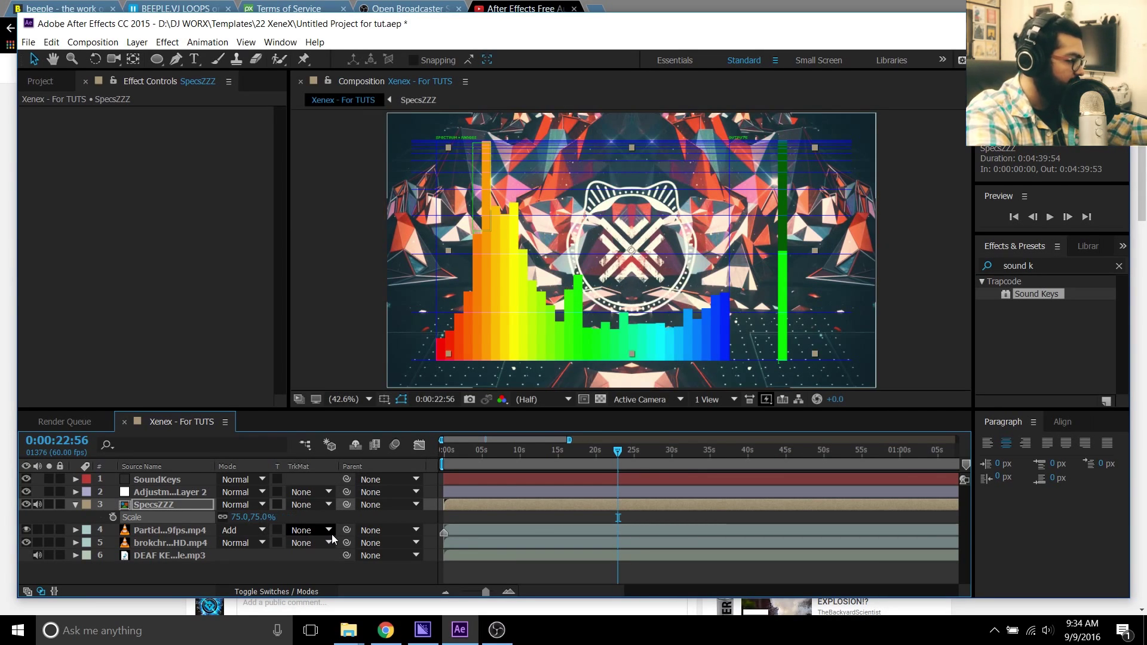
Step: Turn off Use Comp fps in Sound Keys on the SoundKeys layer and apply the effect to generate keyframes at 10 per second
{"action": "left_click", "coordinate": [170, 479]}
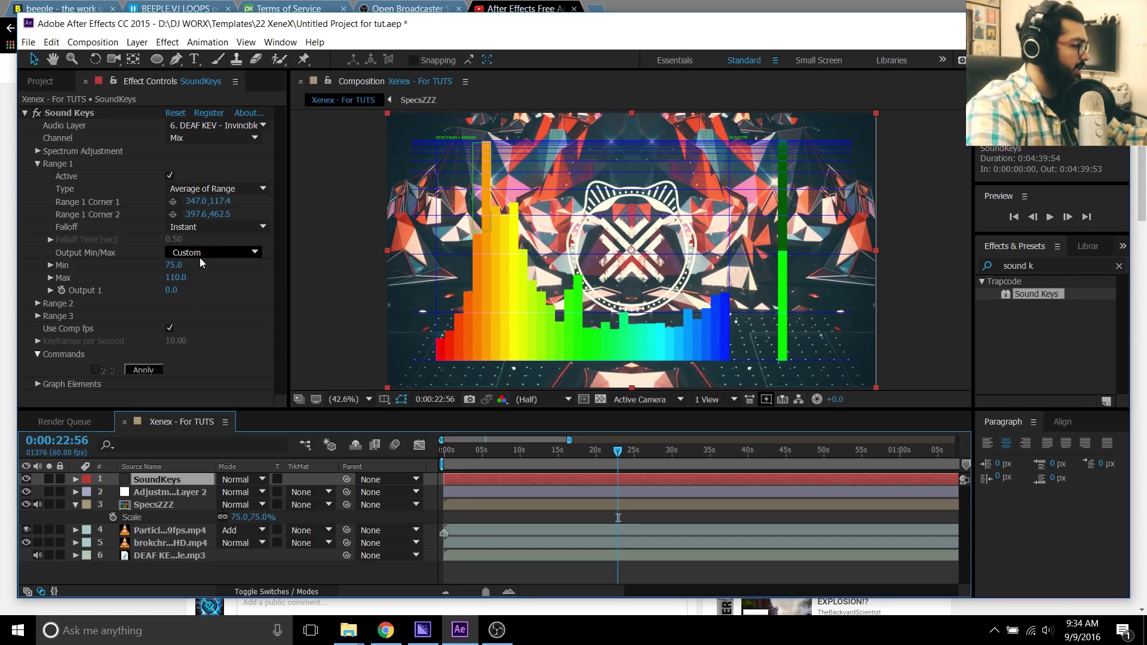
{"action": "left_click", "coordinate": [195, 232]}
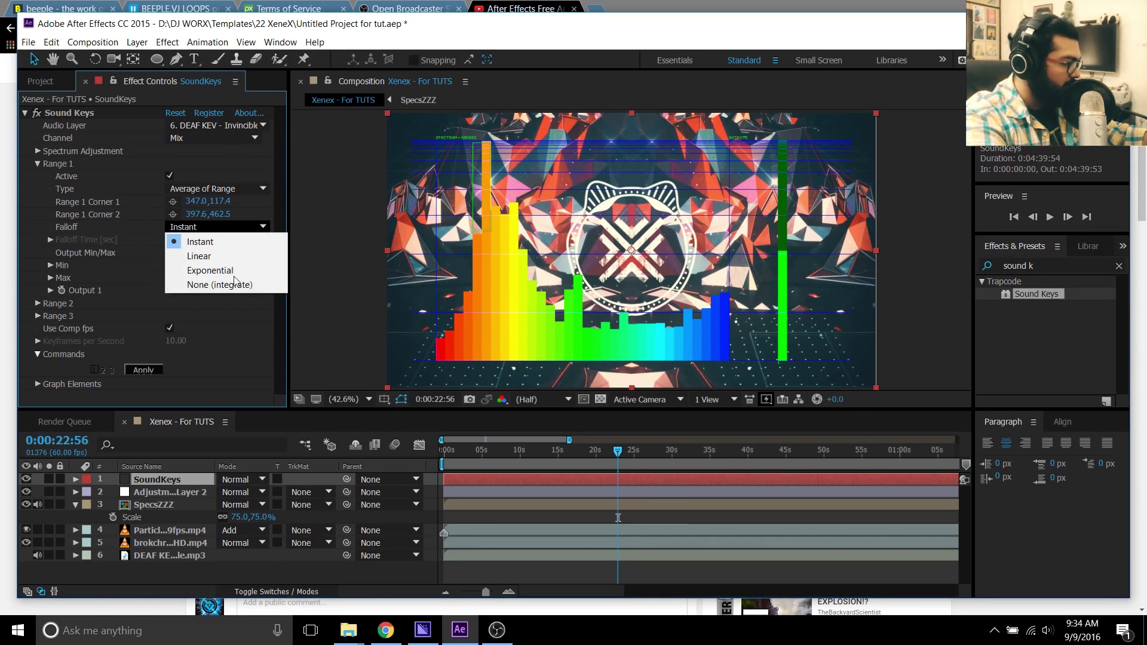
{"action": "left_click", "coordinate": [234, 328]}
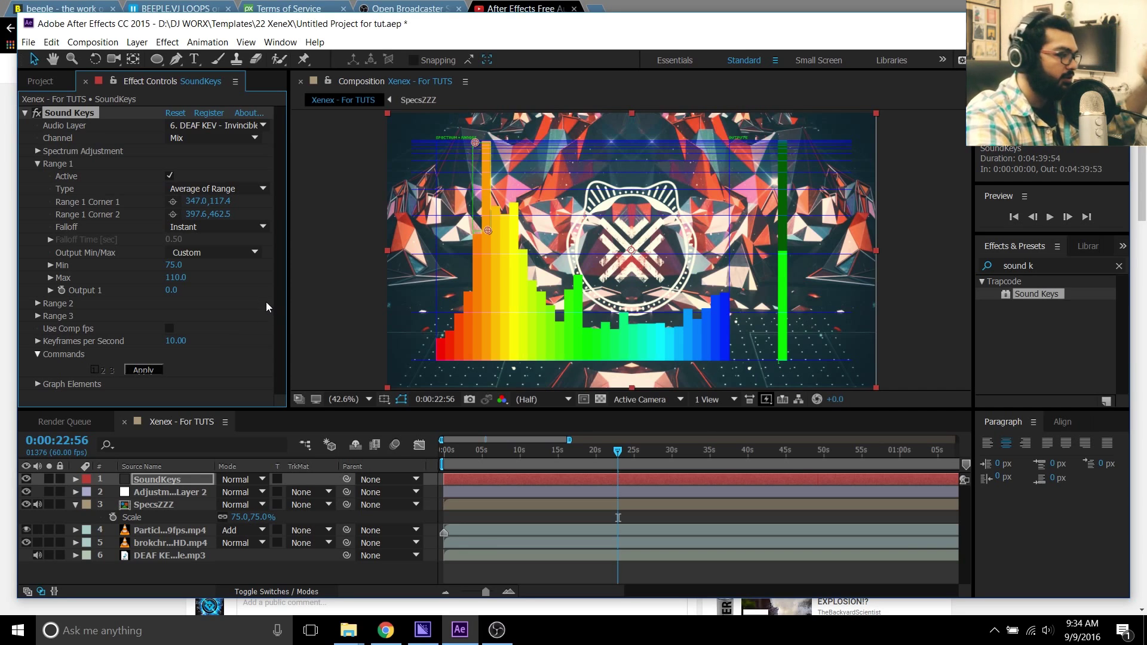
{"action": "left_click", "coordinate": [143, 371]}
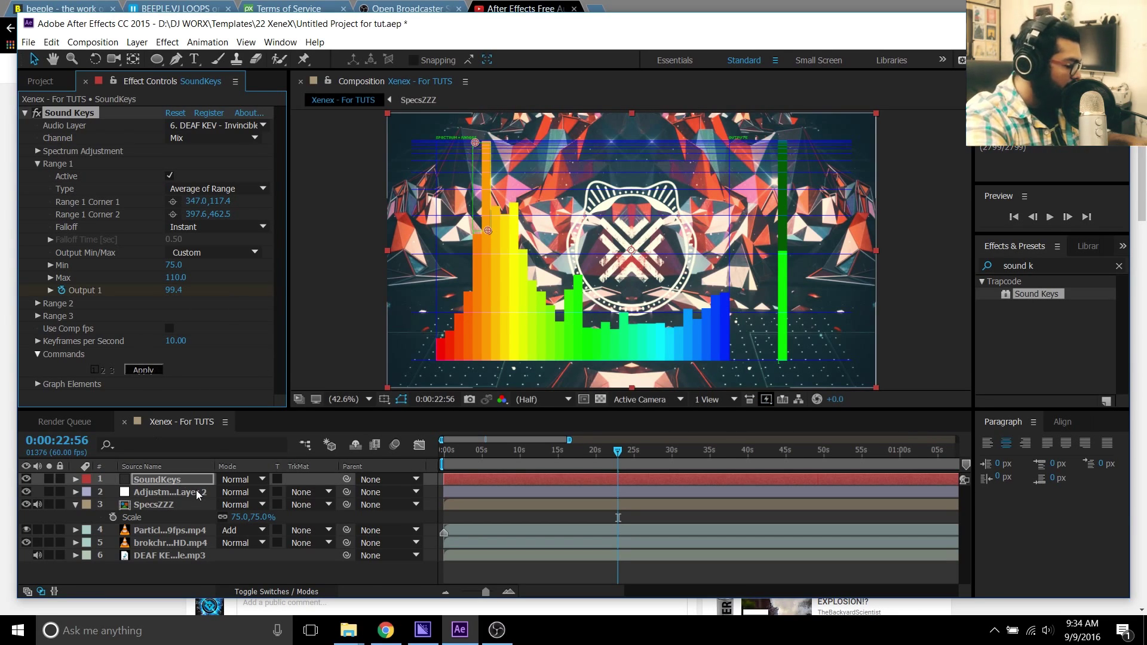
Step: Try linking the SpecsZZZ scale to Sound Keys Output 1 with an expression, and undo the link
{"action": "key", "text": "u"}
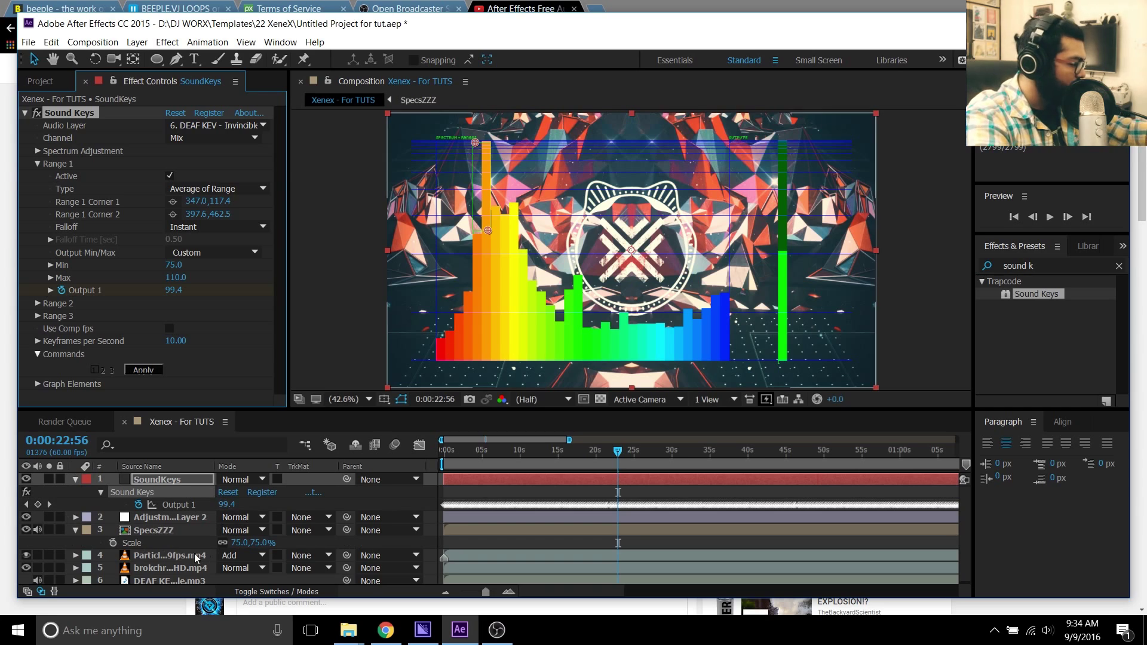
{"action": "left_click", "coordinate": [112, 543], "text": "alt"}
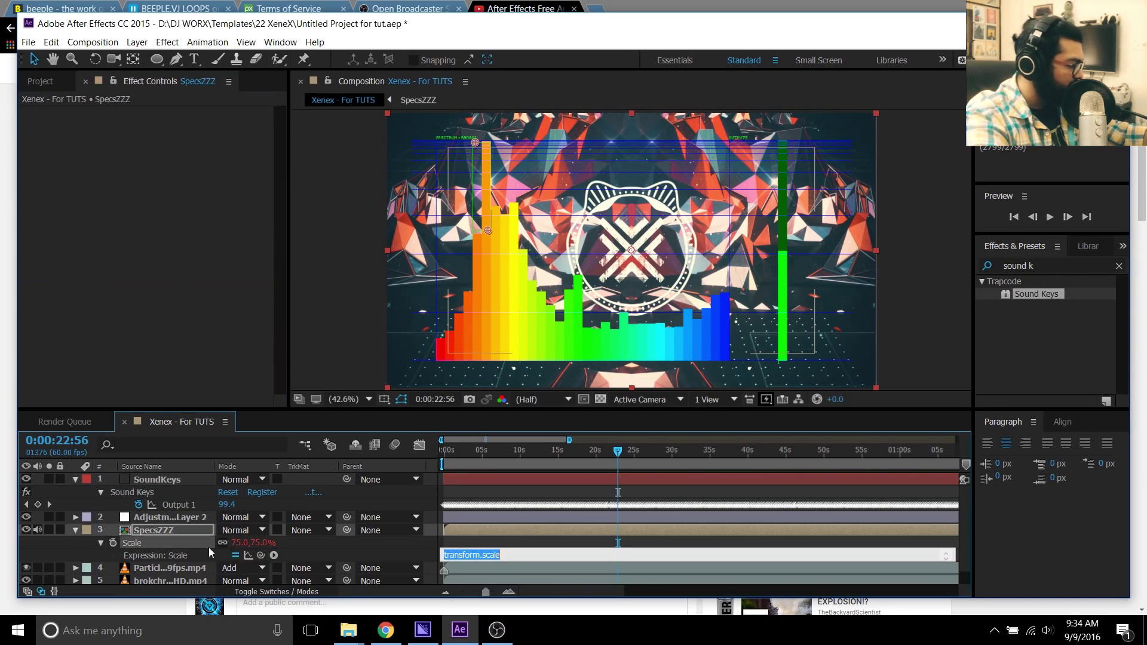
{"action": "left_click_drag", "start_coordinate": [261, 555], "coordinate": [186, 505]}
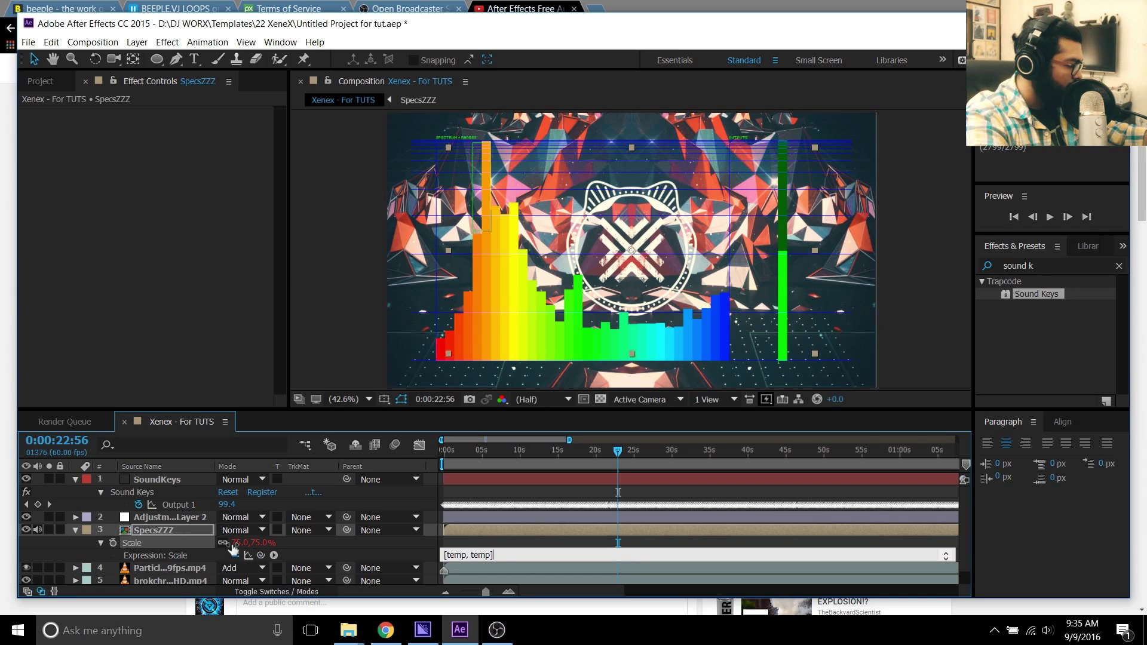
{"action": "left_click", "coordinate": [310, 509]}
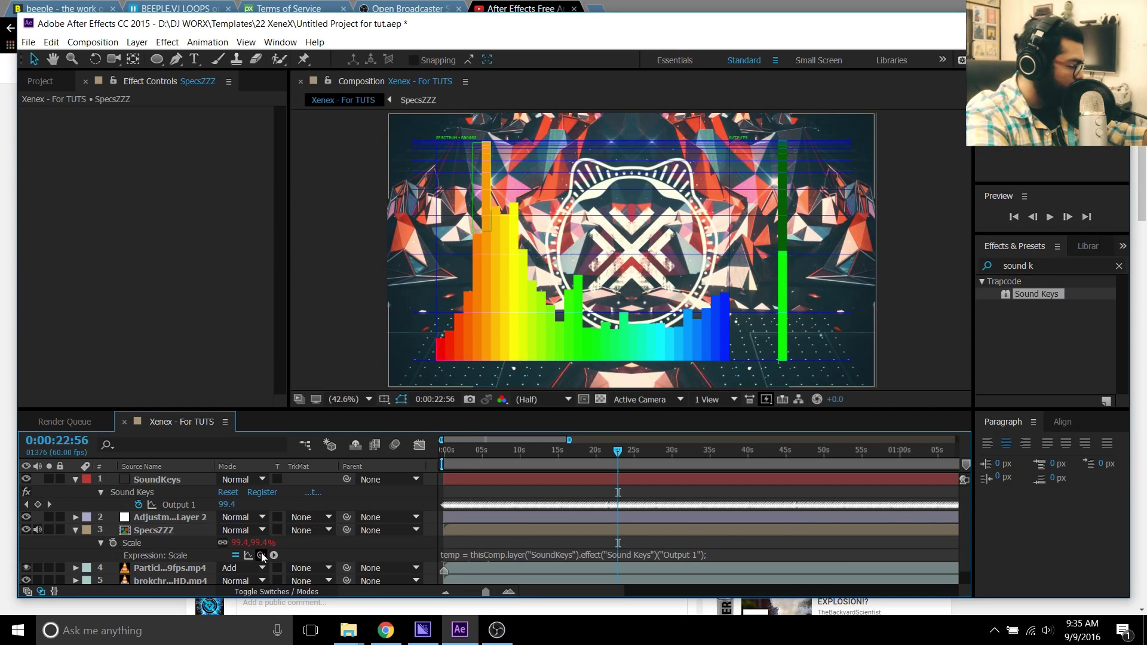
{"action": "key", "text": "ctrl+z"}
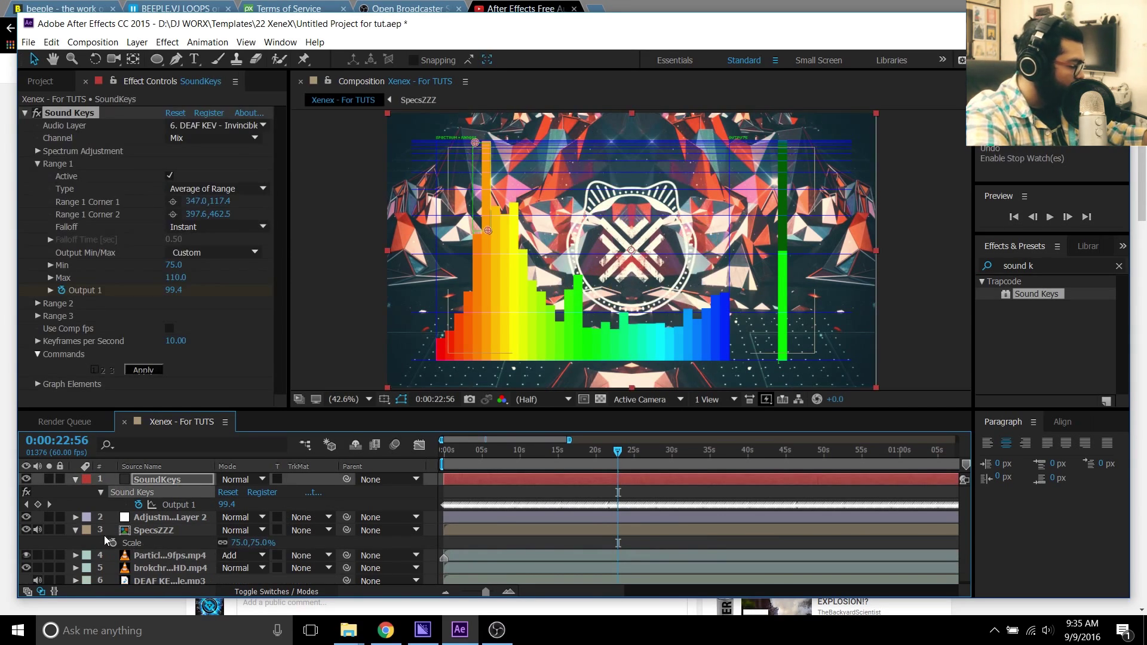
Step: Add a scale expression to the SpecsZZZ layer again and link it to the Output 1 property of Sound Keys
{"action": "left_click", "coordinate": [146, 520]}
{"action": "left_click", "coordinate": [147, 531]}
{"action": "key", "text": "s"}
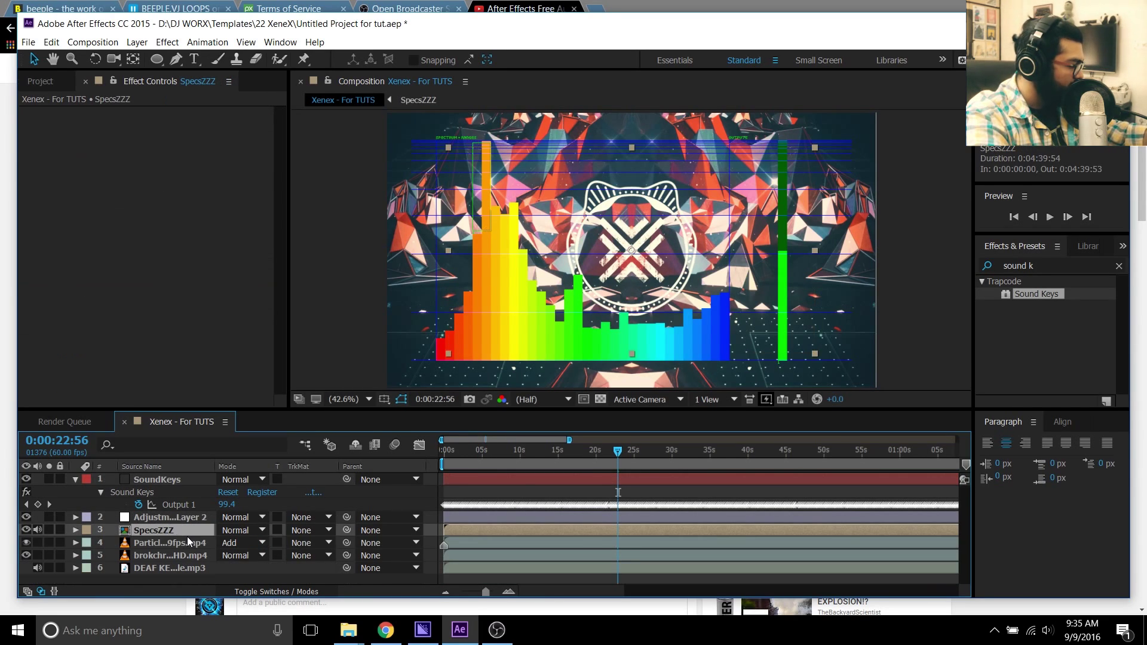
{"action": "key", "text": "s"}
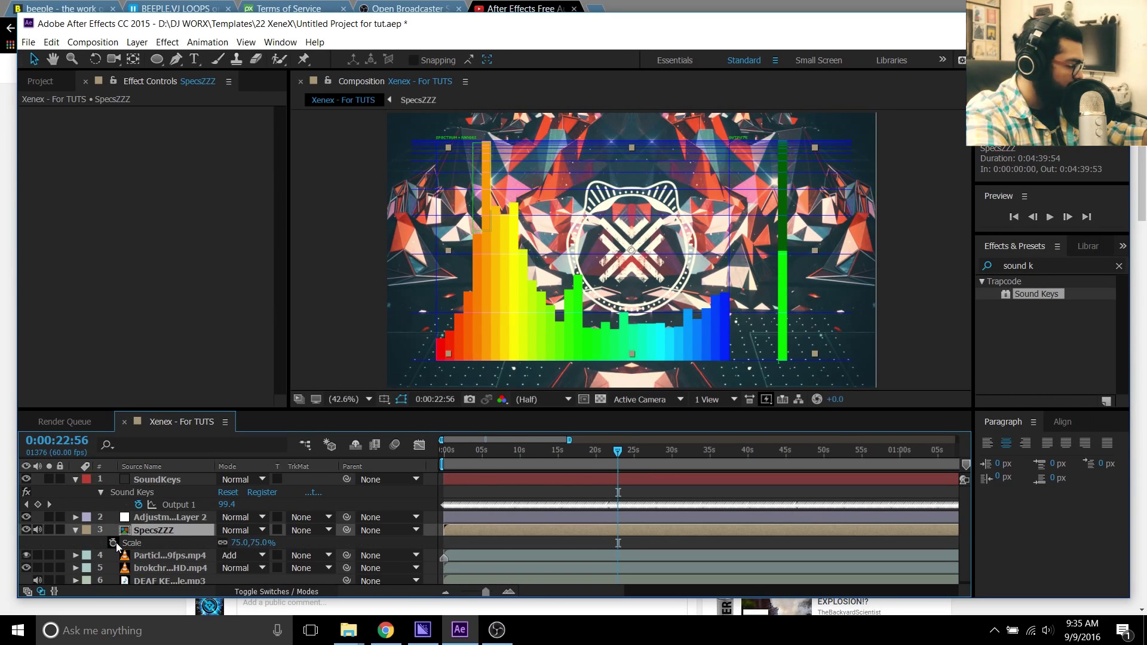
{"action": "left_click", "coordinate": [113, 542], "text": "alt"}
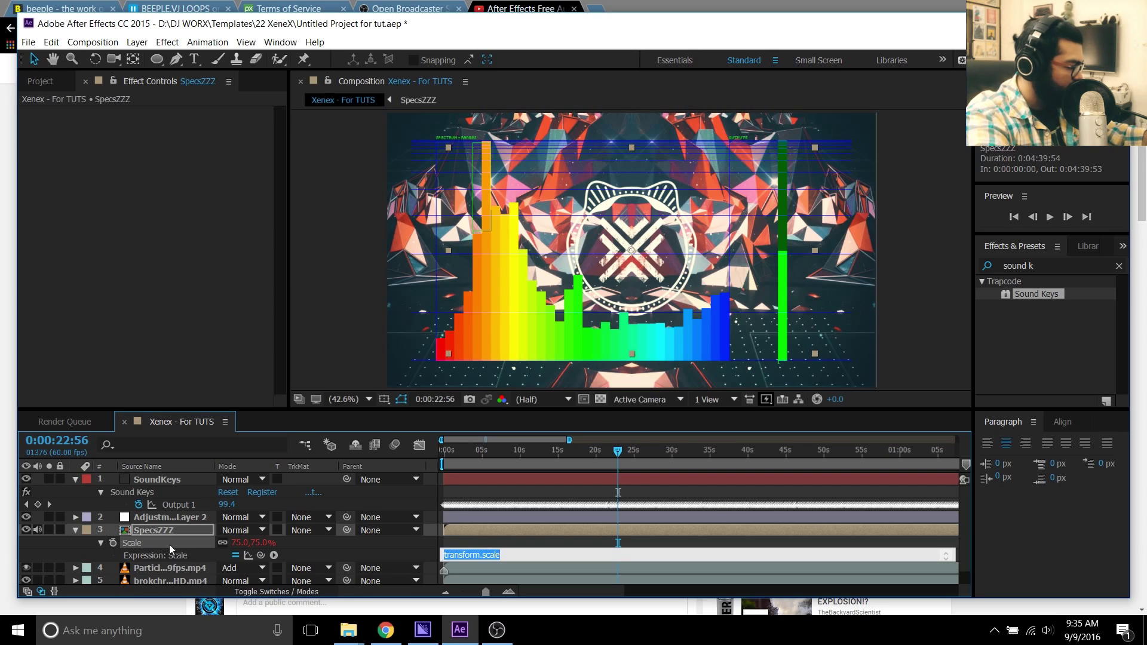
{"action": "left_click_drag", "start_coordinate": [260, 556], "coordinate": [193, 506]}
{"action": "left_click", "coordinate": [270, 507]}
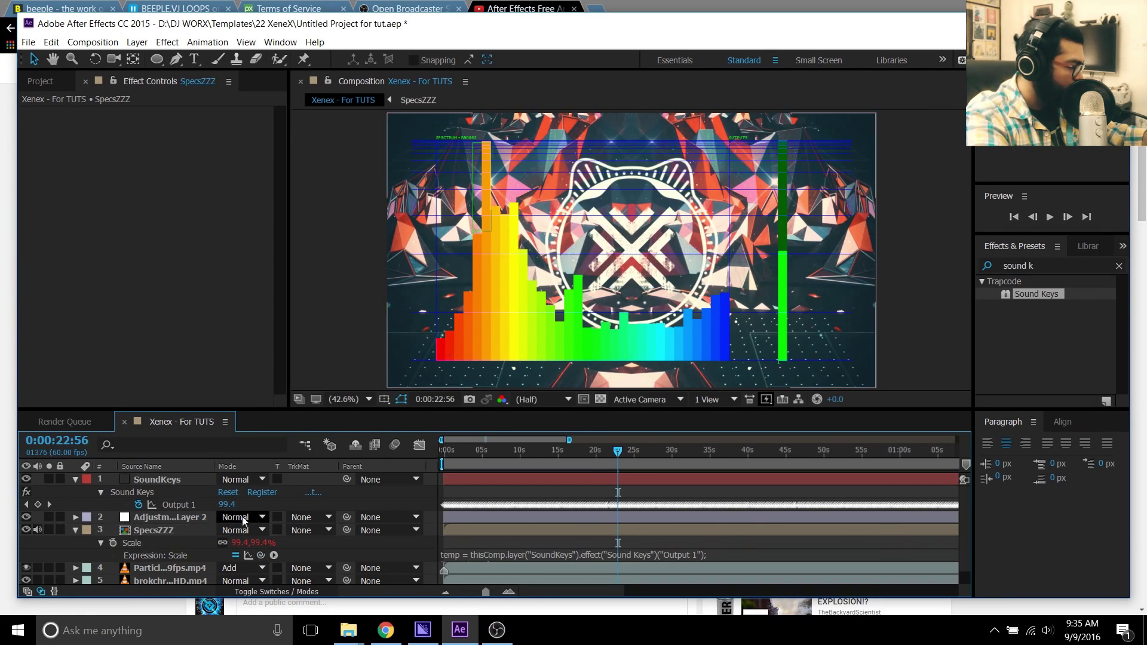
Step: Collapse the SoundKeys layer's keyframed properties and undo the SpecsZZZ scale expression
{"action": "left_click", "coordinate": [189, 484]}
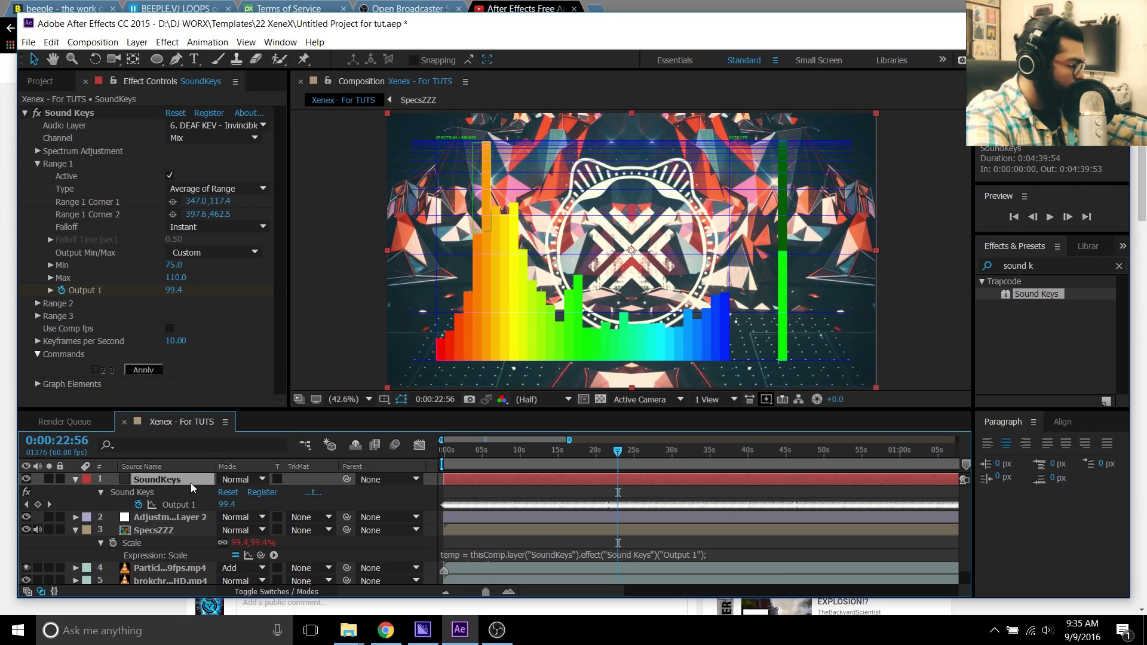
{"action": "key", "text": "u"}
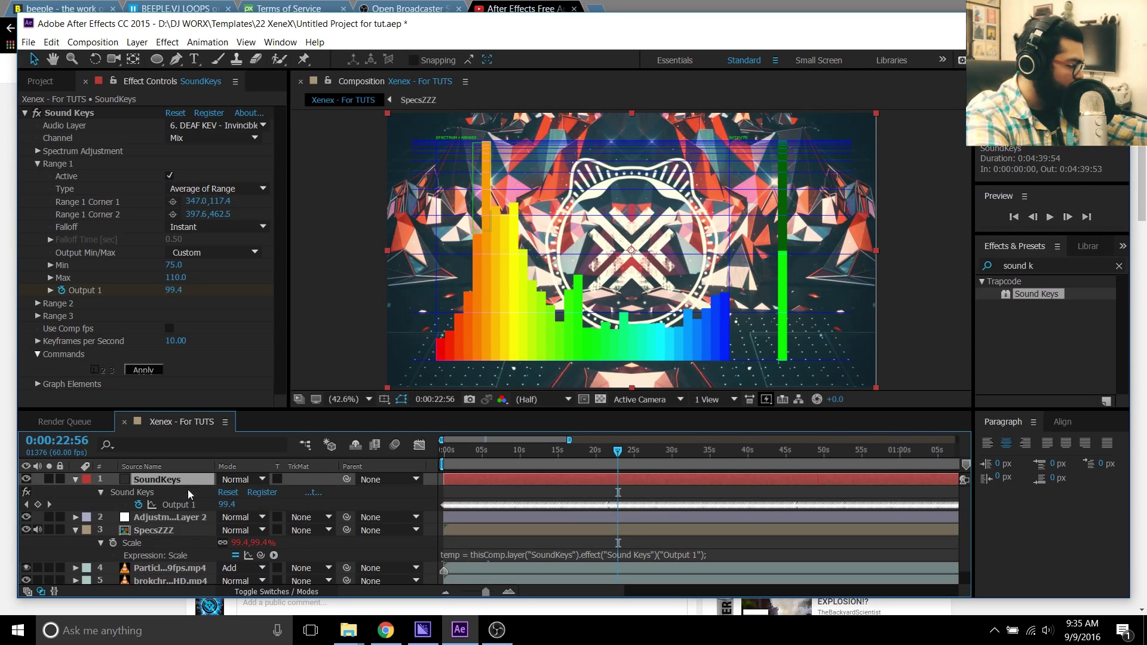
{"action": "left_click", "coordinate": [179, 506]}
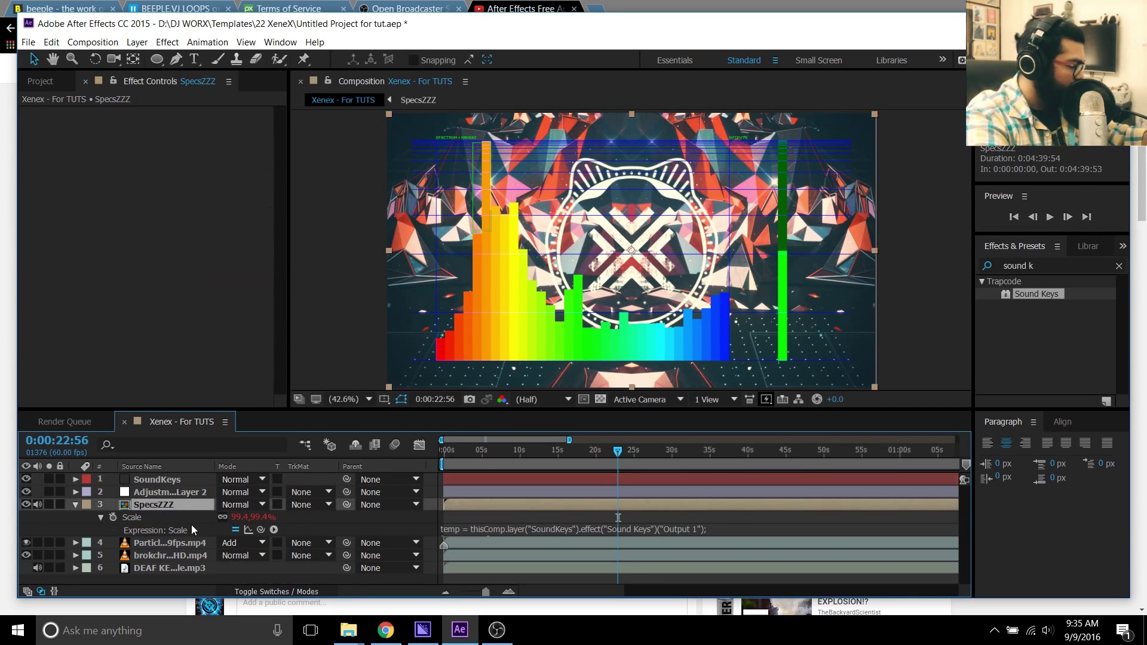
{"action": "key", "text": "ctrl+z"}
Step: Save the project and reveal the keyframed Output 1 property of the SoundKeys layer
{"action": "left_click", "coordinate": [170, 481]}
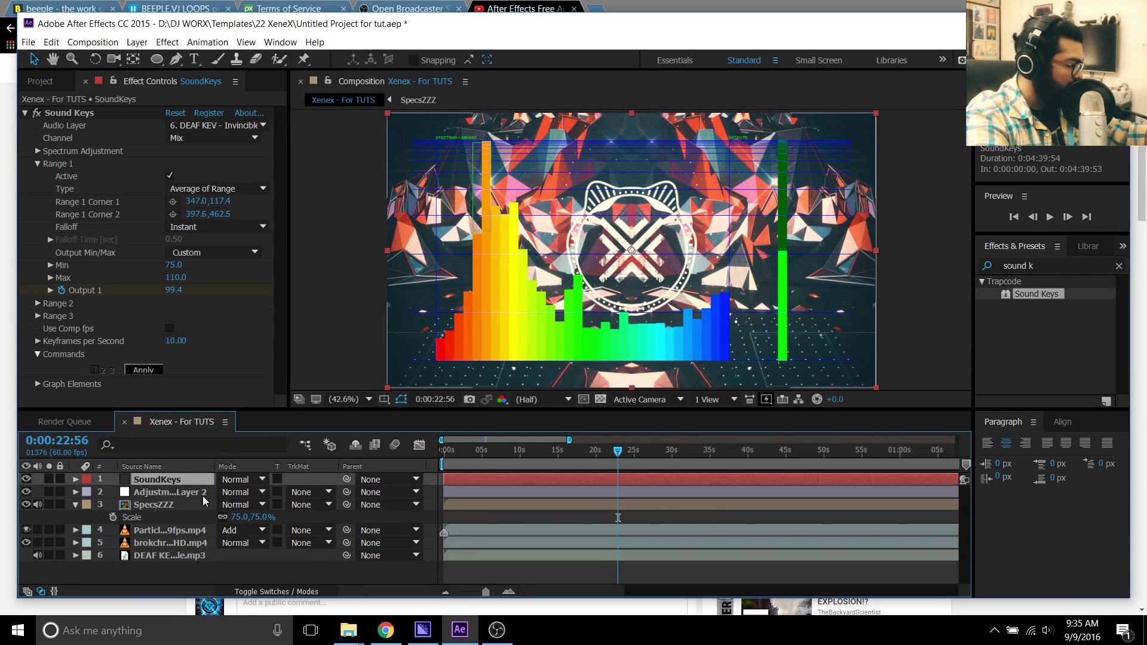
{"action": "key", "text": "ctrl+s"}
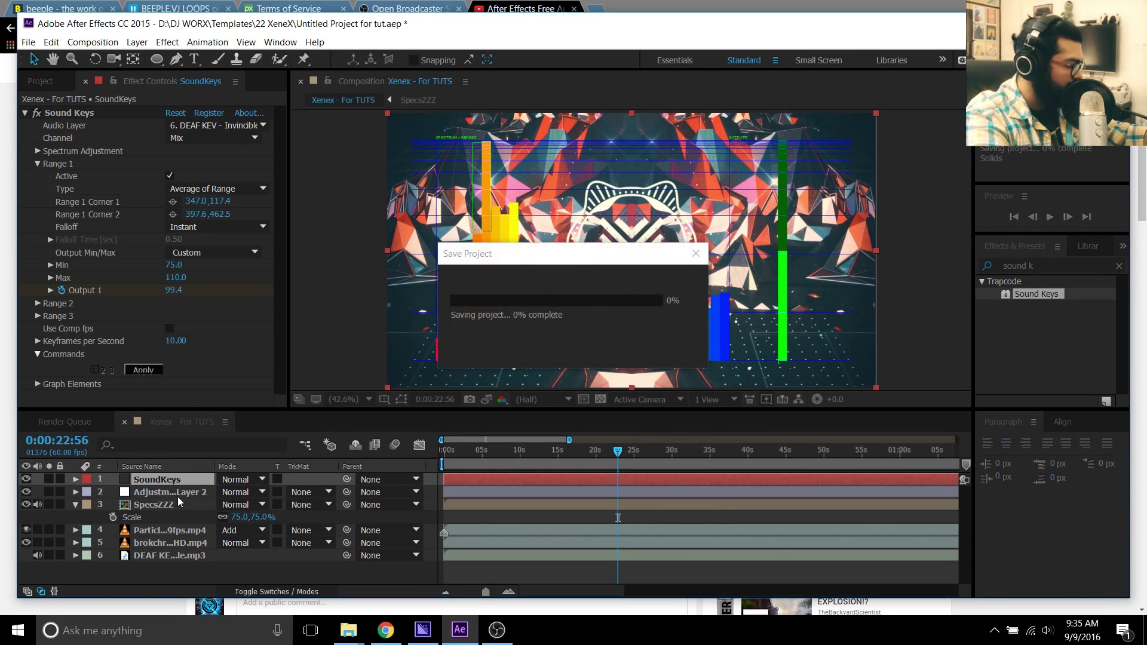
{"action": "key", "text": "u"}
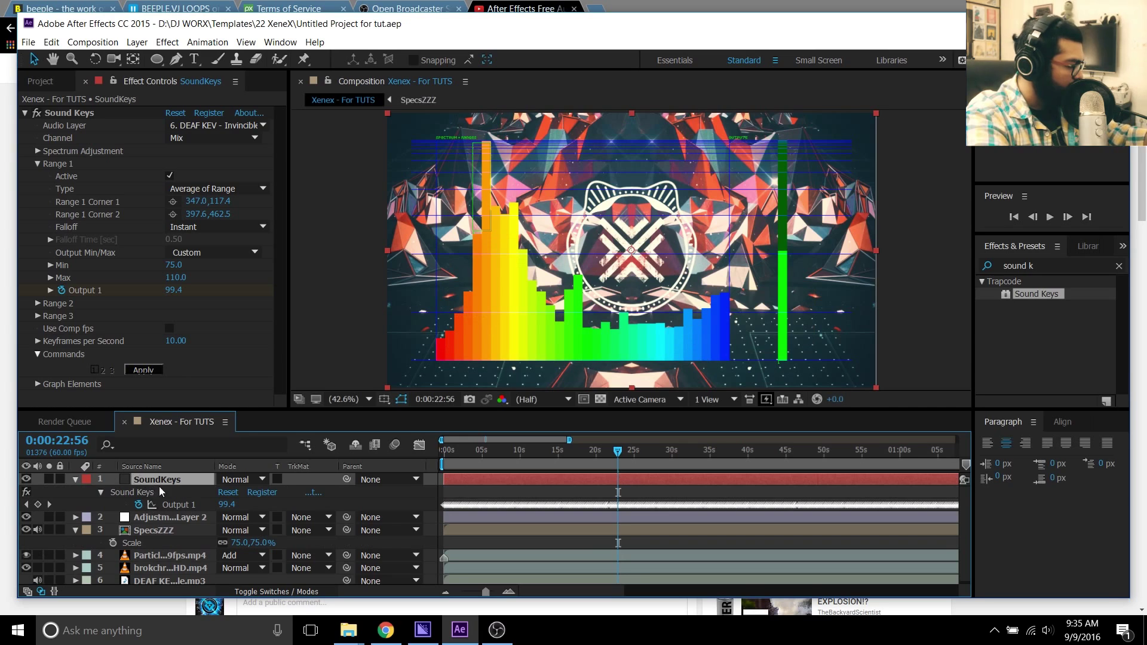
Step: Link the SpecsZZZ layer's scale to the SoundKeys layer's Output 1 through an expression and save the project
{"action": "left_click", "coordinate": [173, 532]}
{"action": "key", "text": "u"}
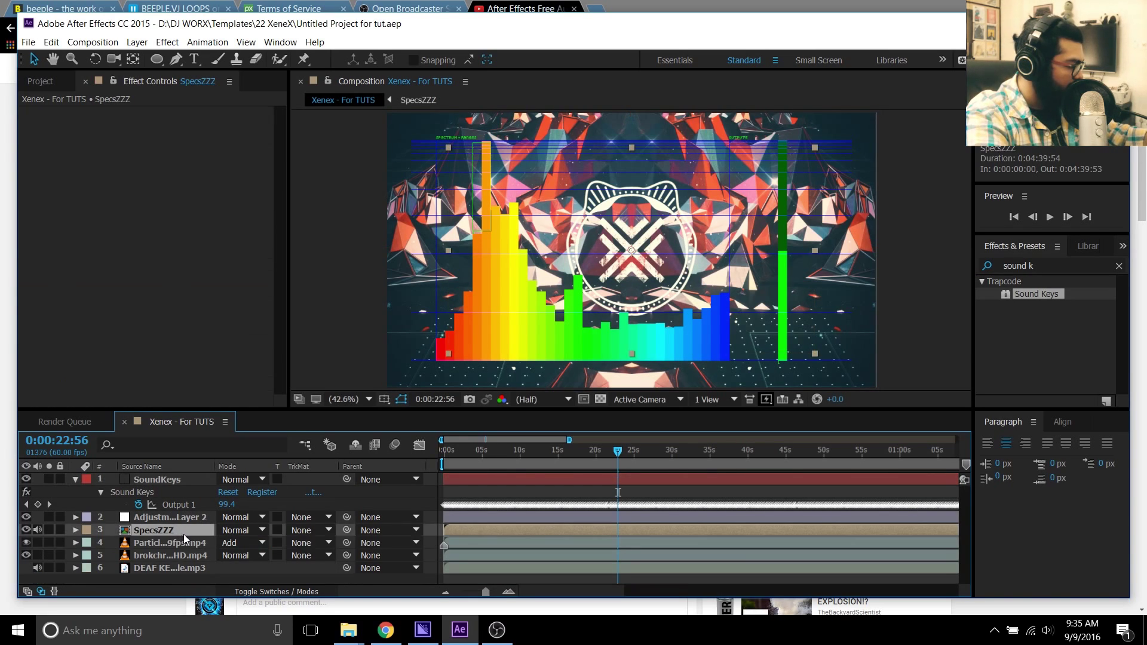
{"action": "key", "text": "s"}
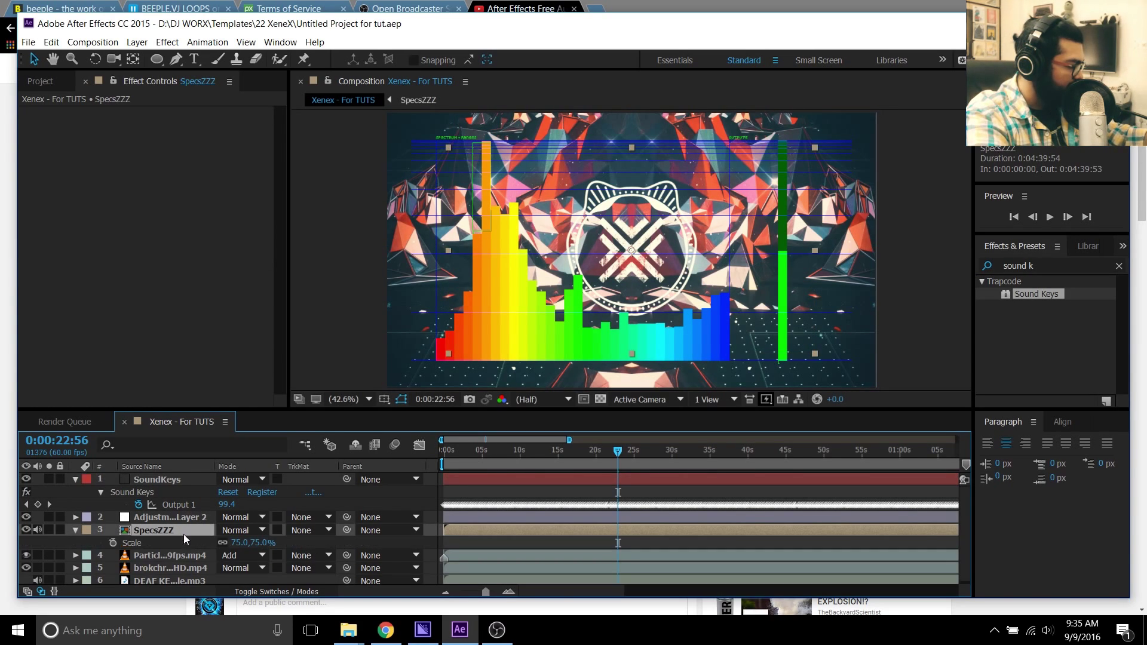
{"action": "left_click", "coordinate": [114, 543], "text": "alt"}
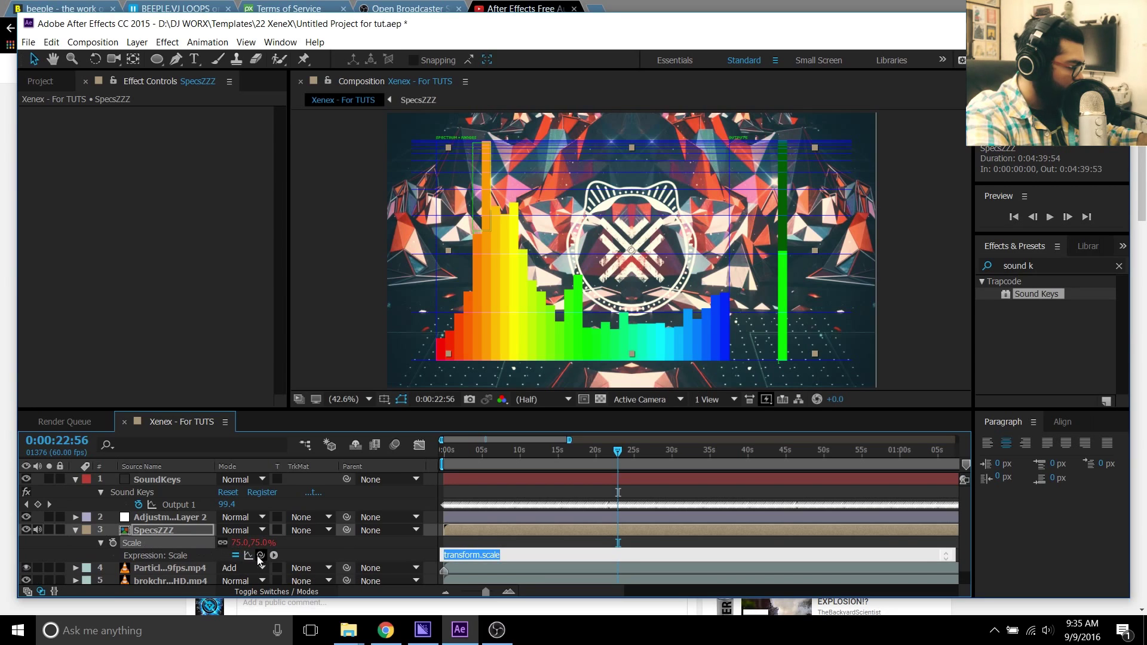
{"action": "left_click_drag", "start_coordinate": [261, 555], "coordinate": [178, 500]}
{"action": "left_click", "coordinate": [258, 503]}
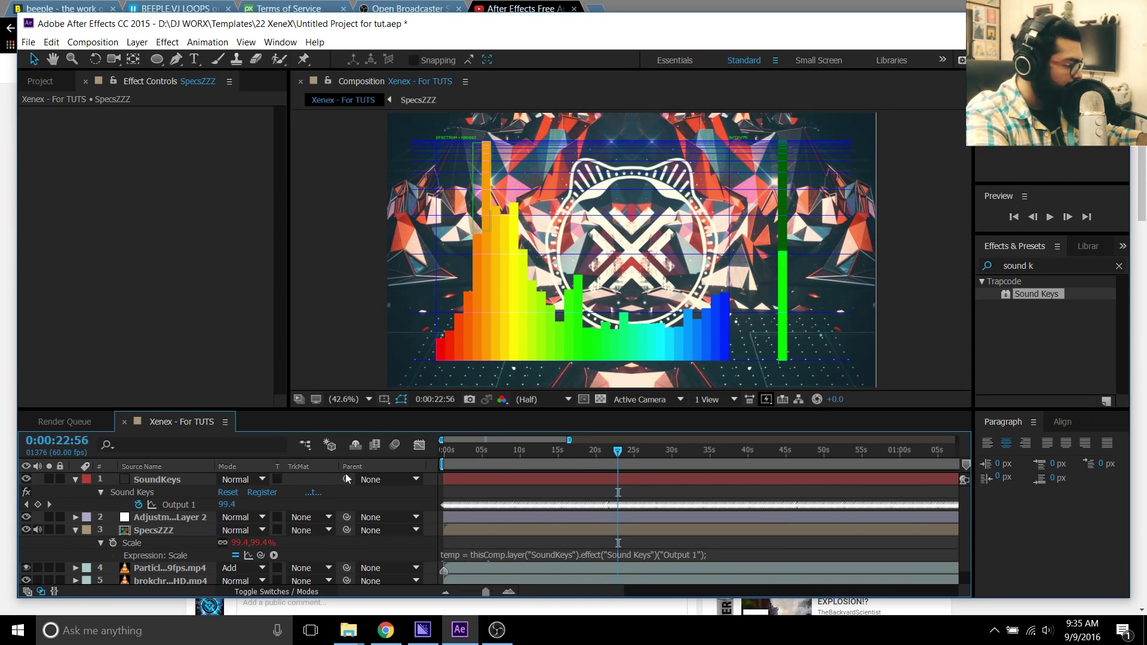
{"action": "key", "text": "ctrl+s"}
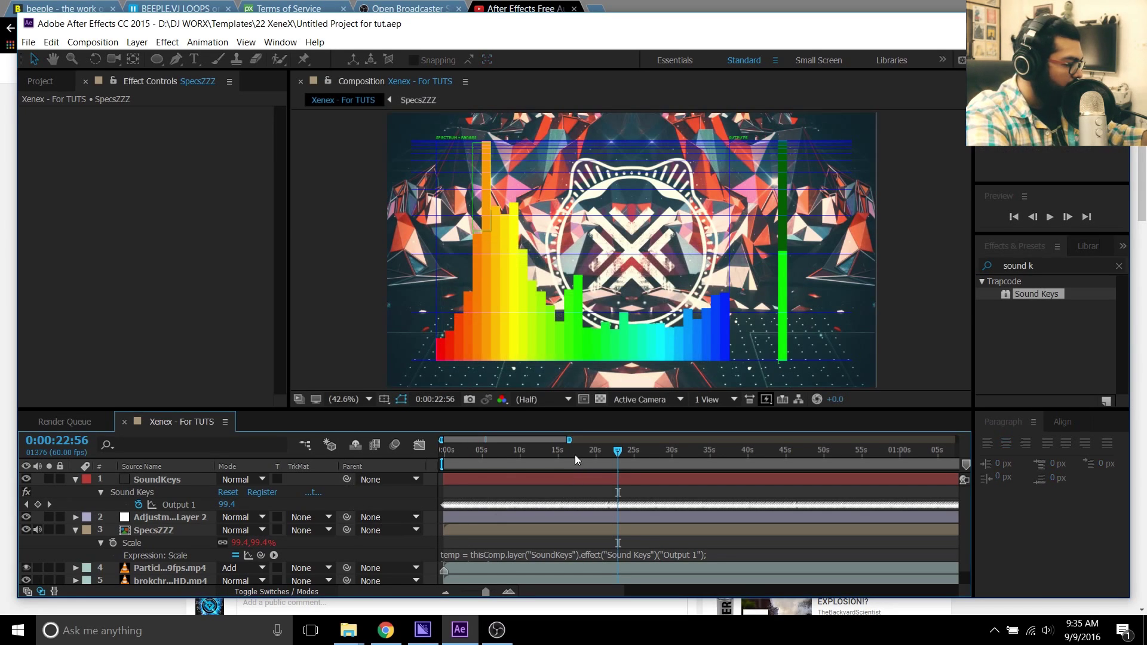
Step: Check the logo's audio-driven scaling at several times from 0:00:14:28 to 0:00:22:14, hiding the SoundKeys layer for a clear view
{"action": "left_click", "coordinate": [588, 453]}
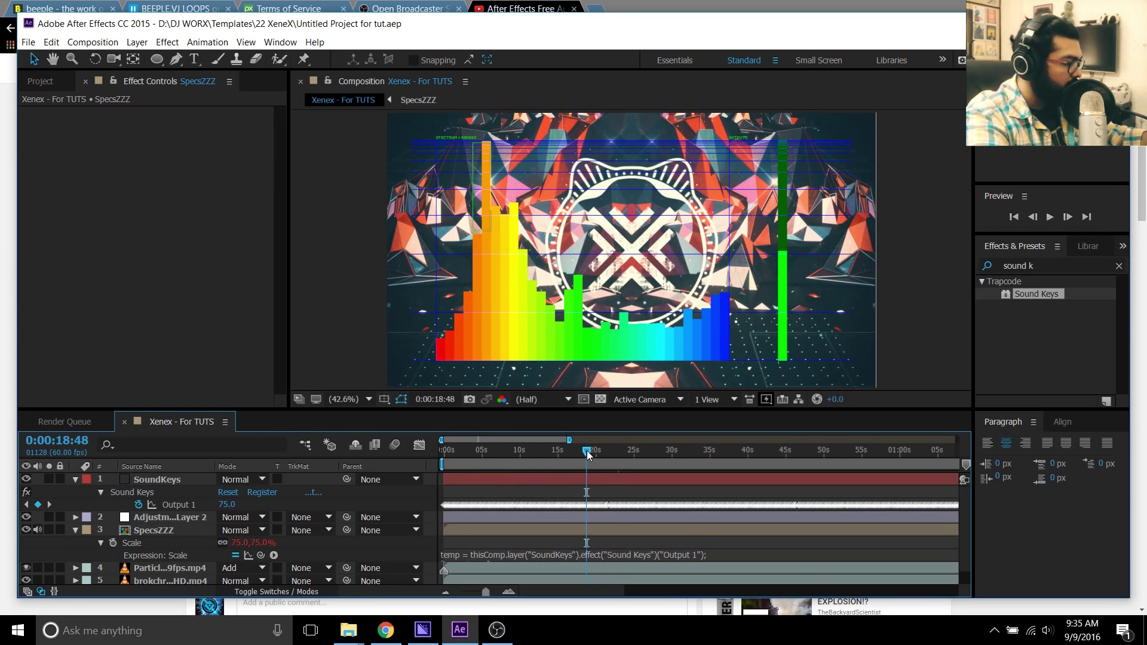
{"action": "left_click_drag", "start_coordinate": [596, 451], "coordinate": [607, 451]}
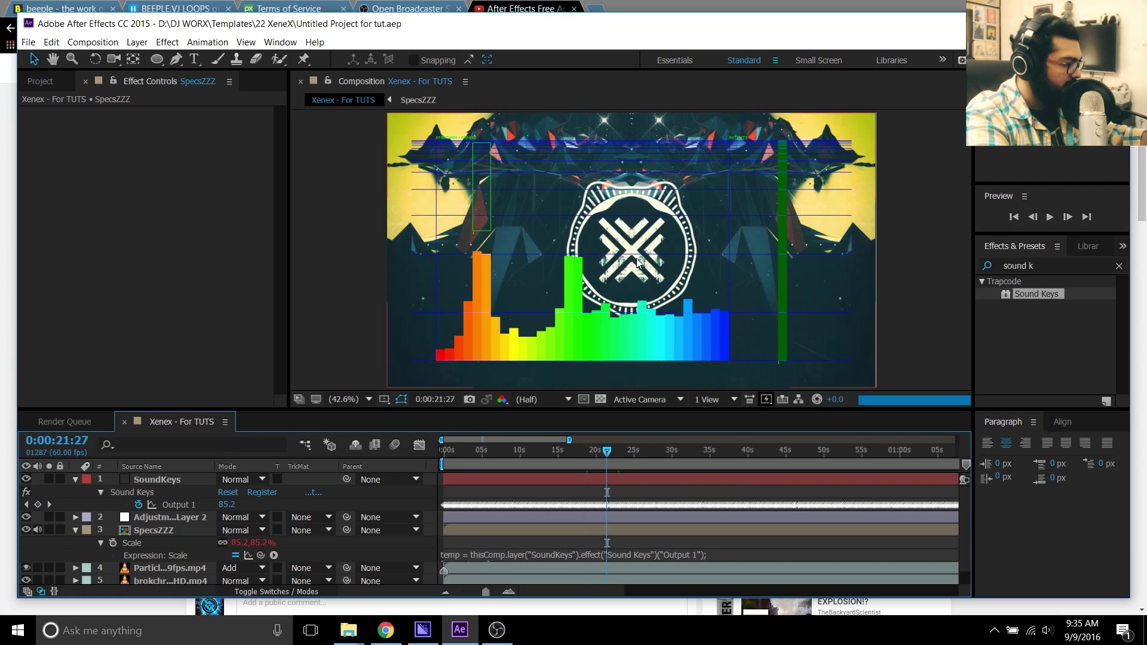
{"action": "left_click", "coordinate": [26, 479]}
{"action": "left_click", "coordinate": [555, 452]}
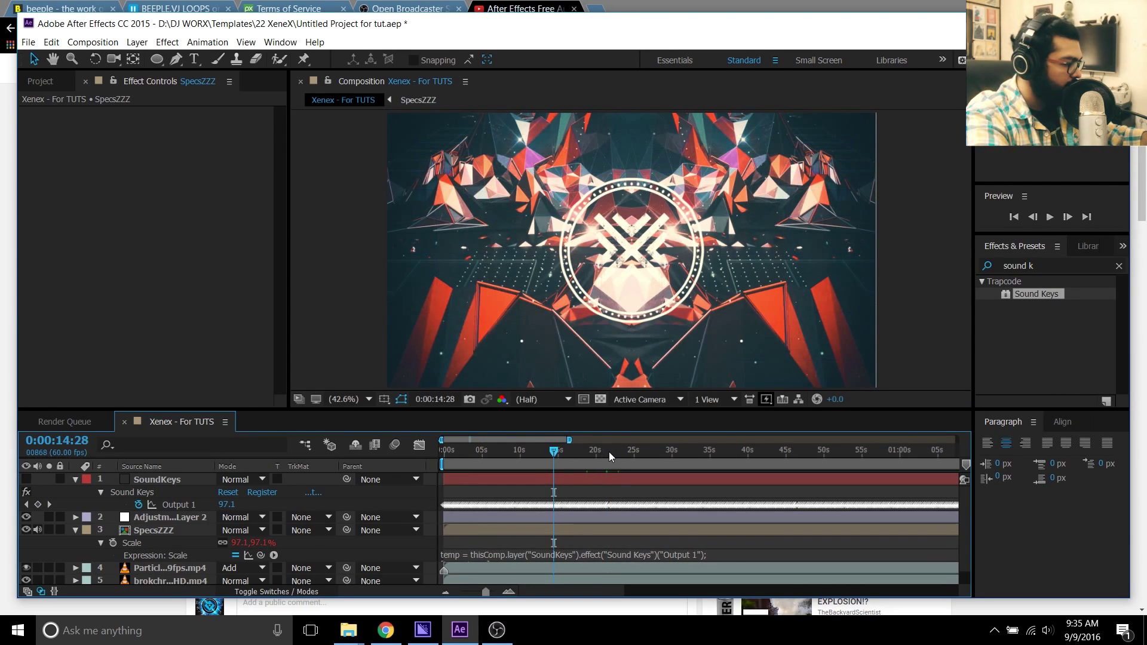
{"action": "left_click", "coordinate": [612, 452]}
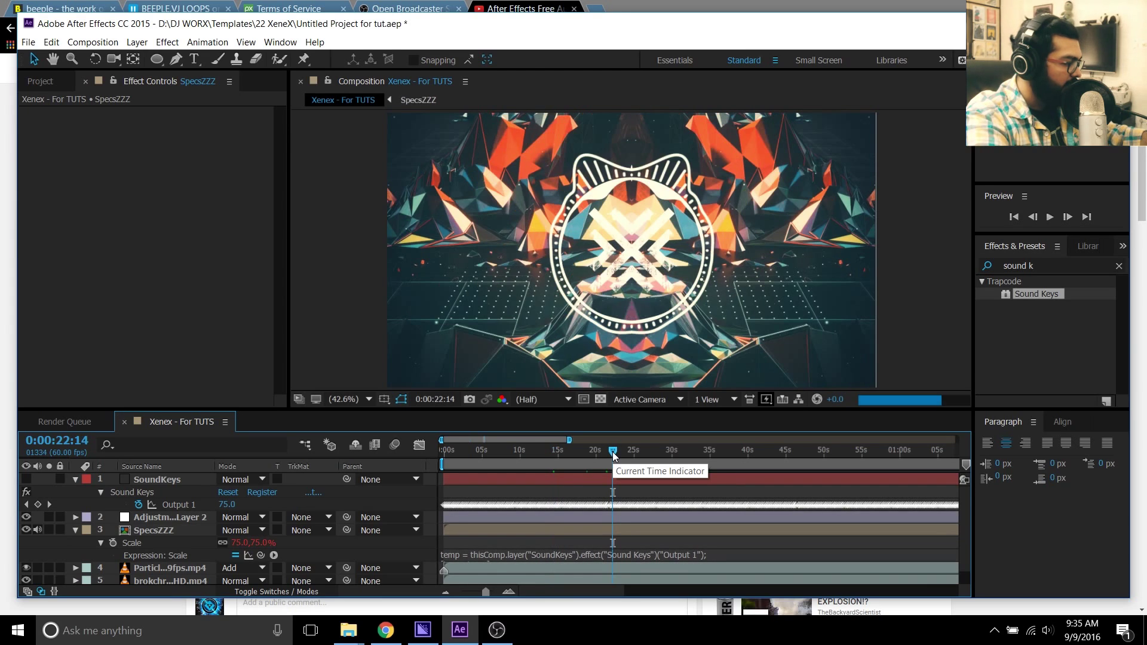
Step: Collapse the SoundKeys and SpecsZZZ layer properties and save the project with the SoundKeys layer hidden
{"action": "left_click", "coordinate": [31, 479]}
{"action": "left_click", "coordinate": [76, 479]}
{"action": "left_click", "coordinate": [75, 504]}
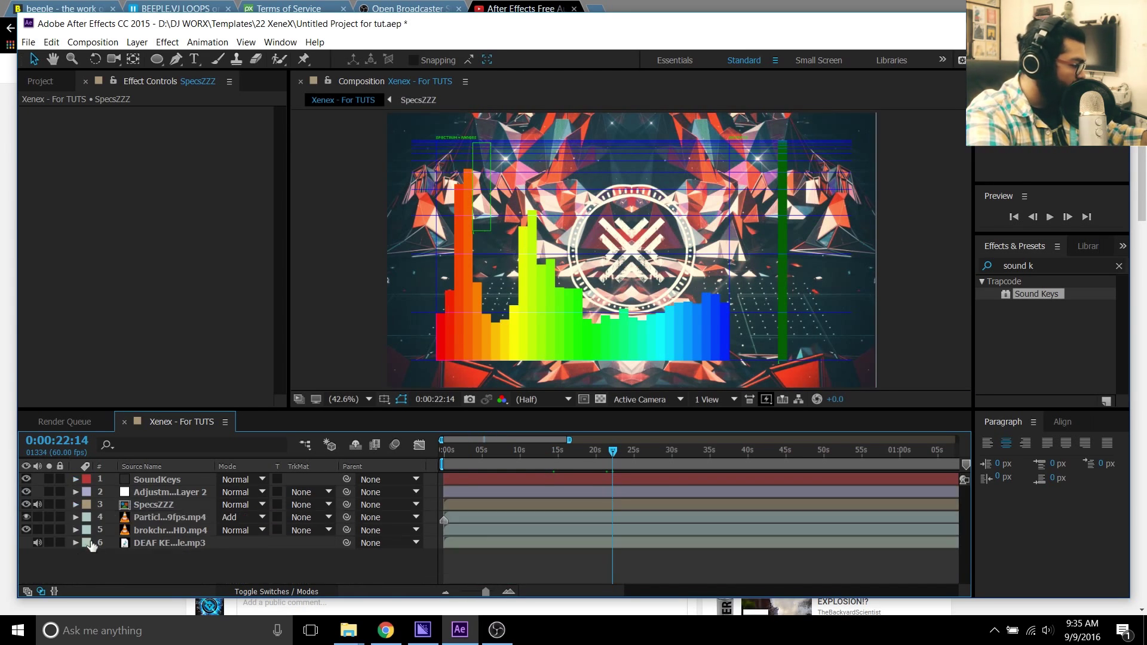
{"action": "left_click", "coordinate": [26, 479]}
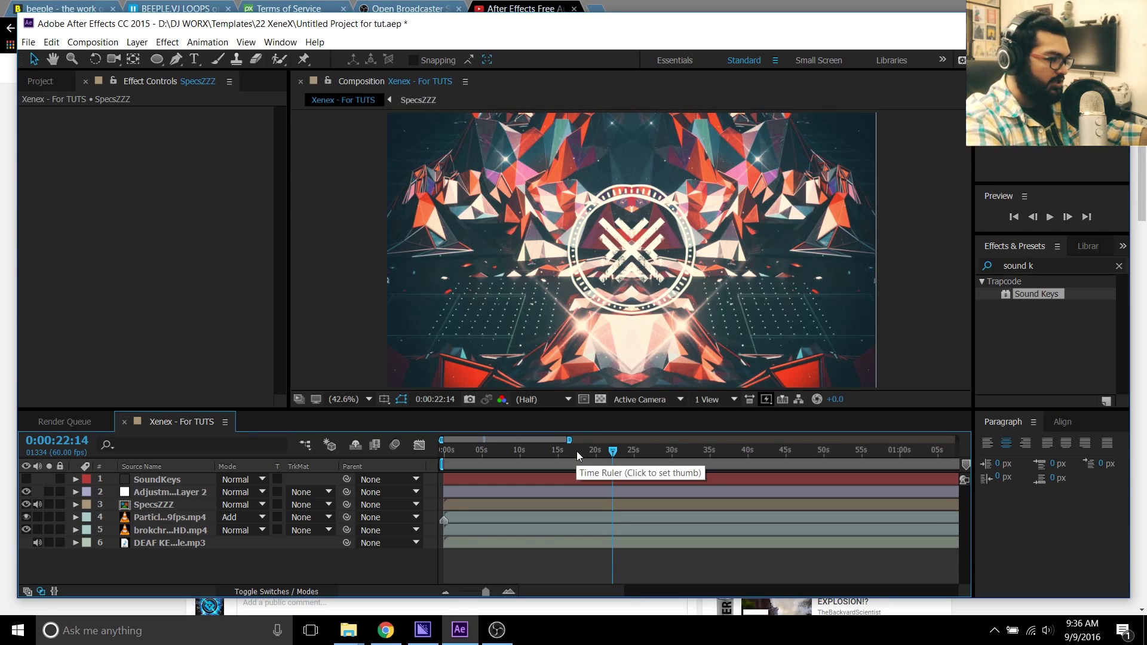
{"action": "key", "text": "ctrl+s"}
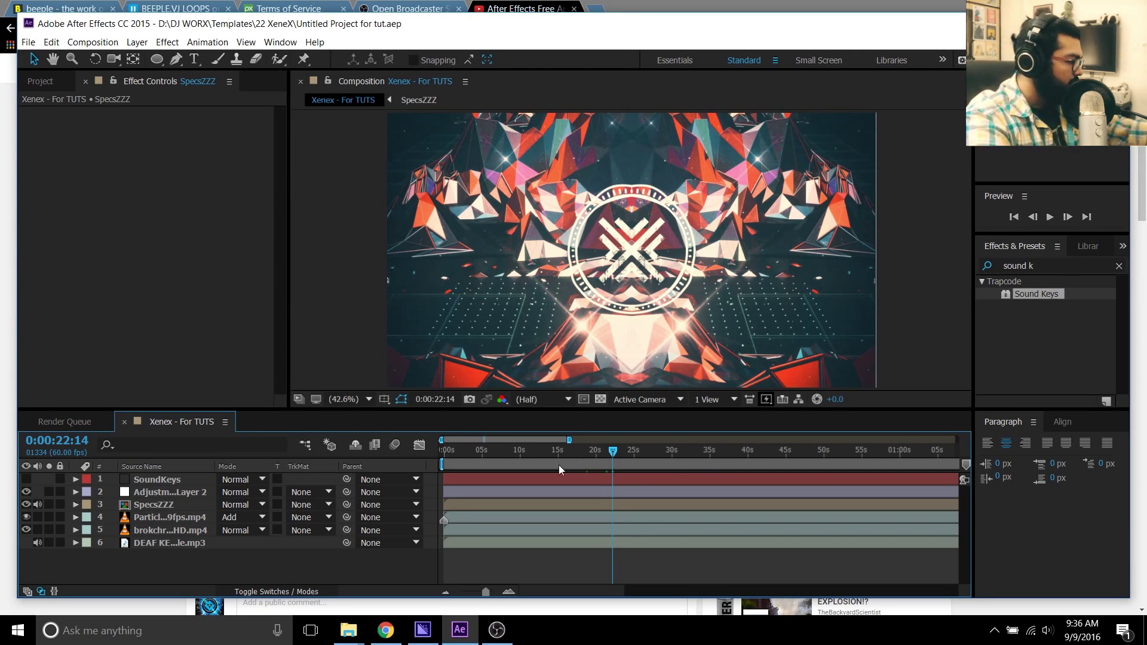
Step: Pre-compose the particles and brokchrd footage layers into a new composition named BG TimeWarp, moving all attributes into it
{"action": "left_click", "coordinate": [179, 531]}
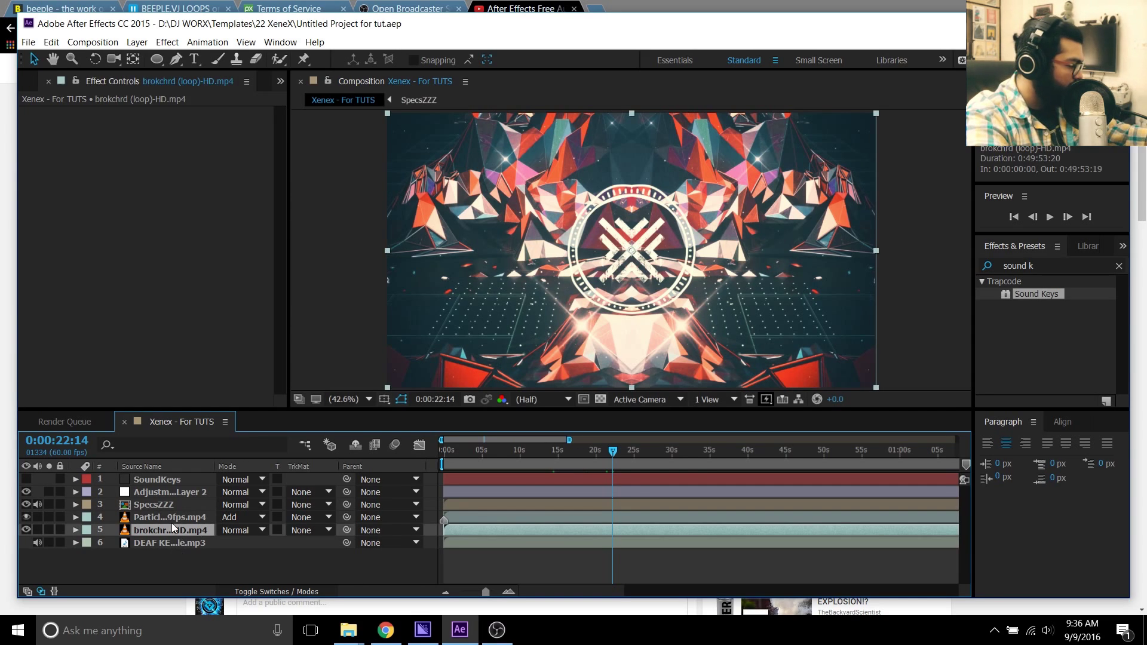
{"action": "left_click", "coordinate": [171, 518]}
{"action": "left_click", "coordinate": [173, 532], "text": "shift"}
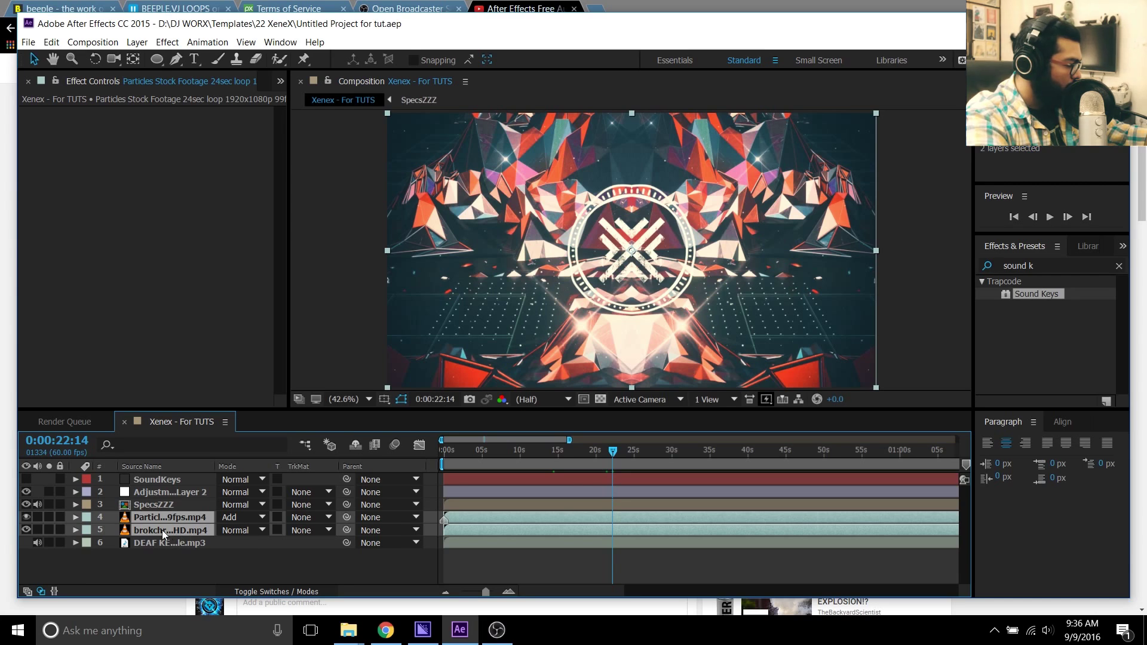
{"action": "right_click", "coordinate": [183, 530]}
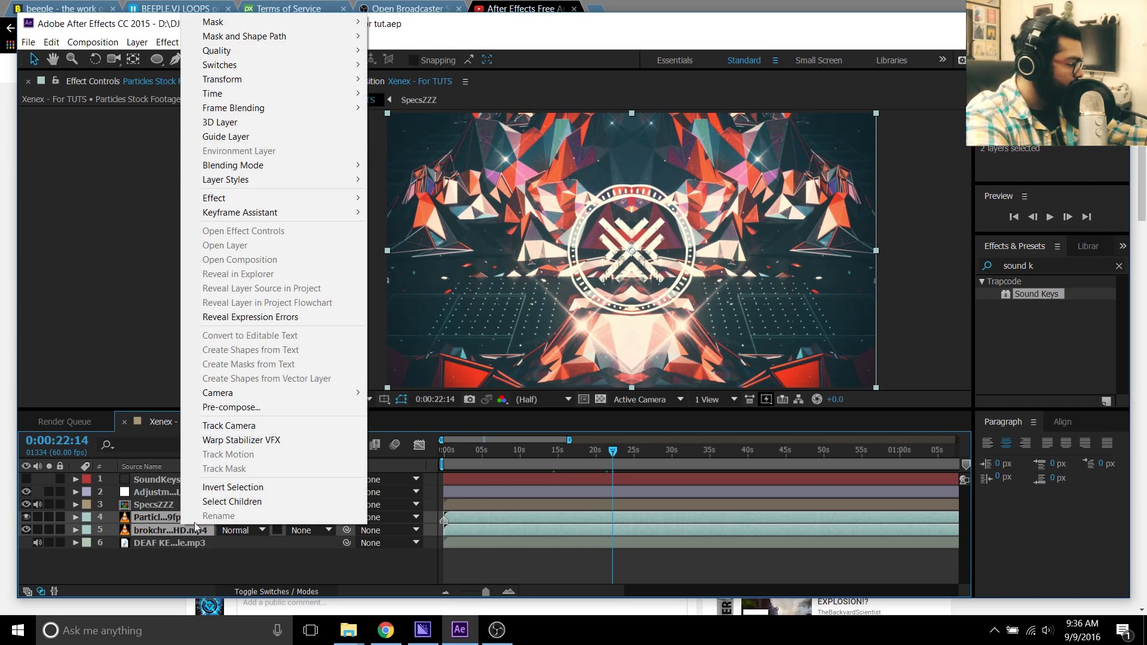
{"action": "left_click", "coordinate": [218, 408]}
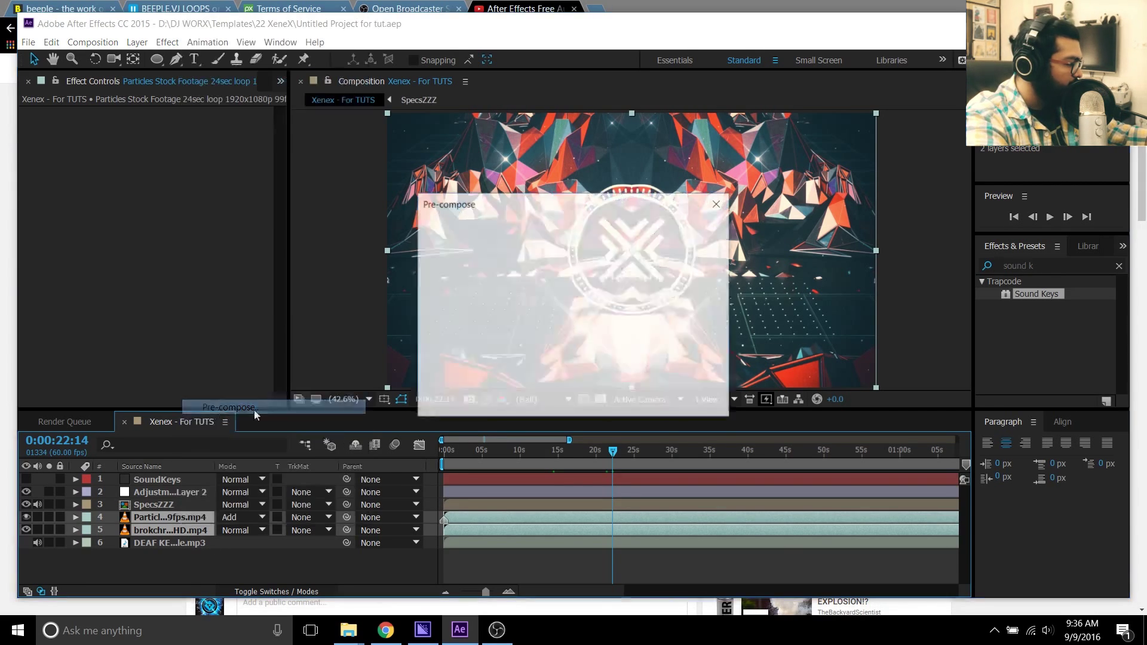
{"action": "type", "text": "BG "}
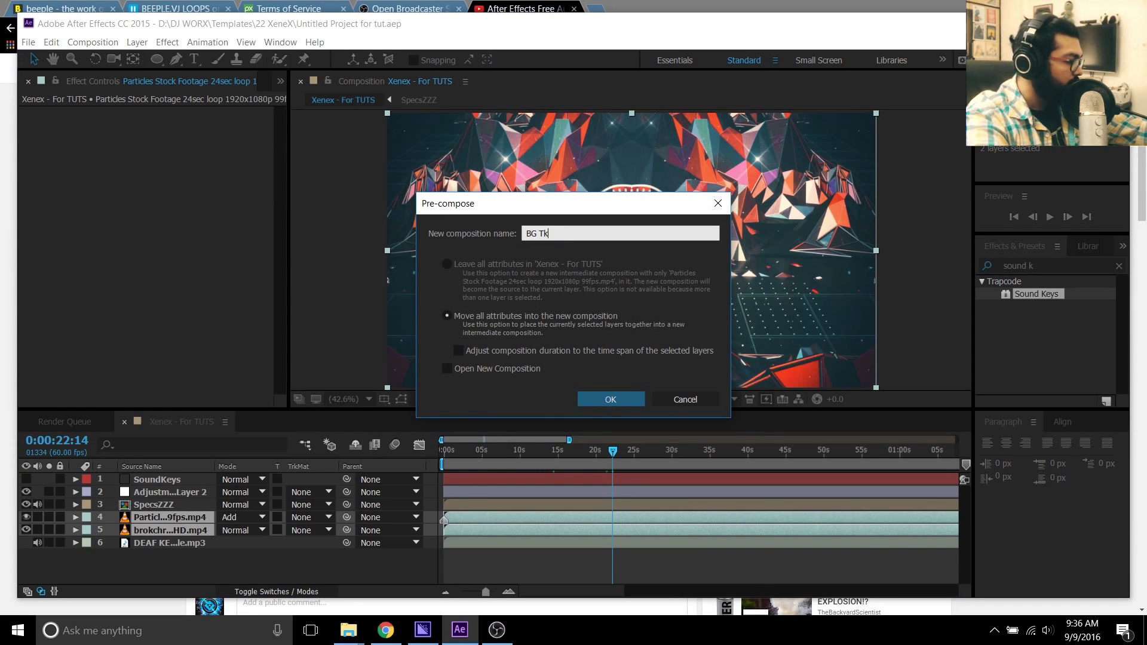
{"action": "type", "text": "Tk"}
{"action": "key", "text": "BackSpace"}
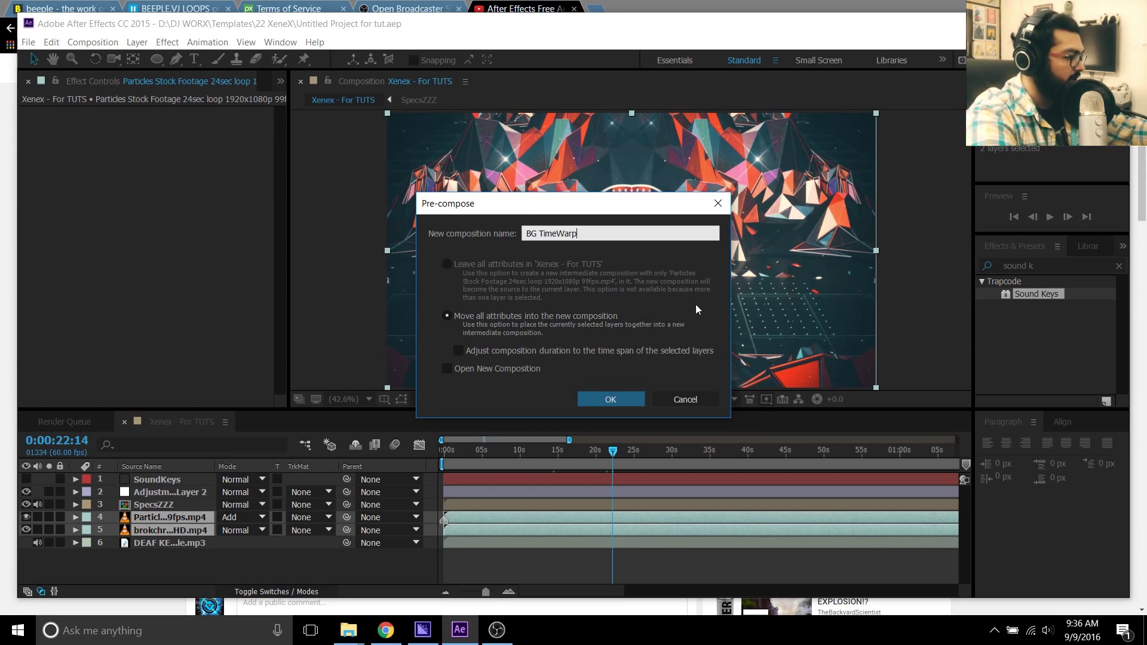
{"action": "left_click", "coordinate": [627, 397]}
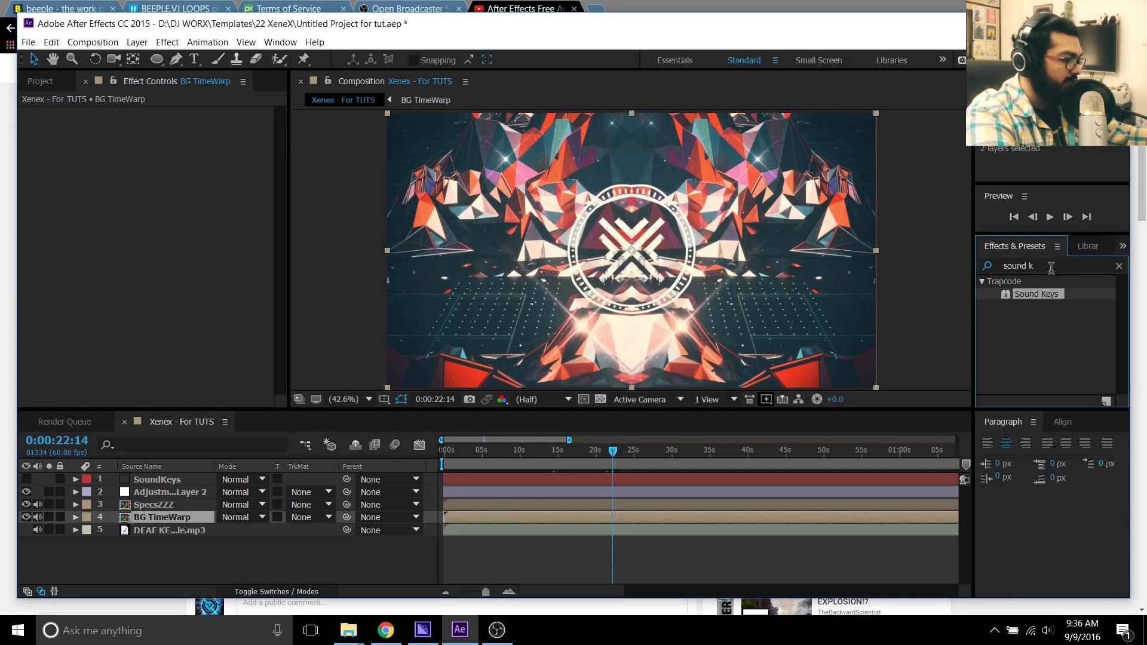
Step: Search the effects for "time warp"
{"action": "left_click", "coordinate": [1025, 266]}
{"action": "key", "text": "BackSpace"}
{"action": "key", "text": "BackSpace"}
{"action": "key", "text": "BackSpace"}
{"action": "key", "text": "BackSpace"}
{"action": "key", "text": "BackSpace"}
{"action": "key", "text": "BackSpace"}
{"action": "key", "text": "BackSpace"}
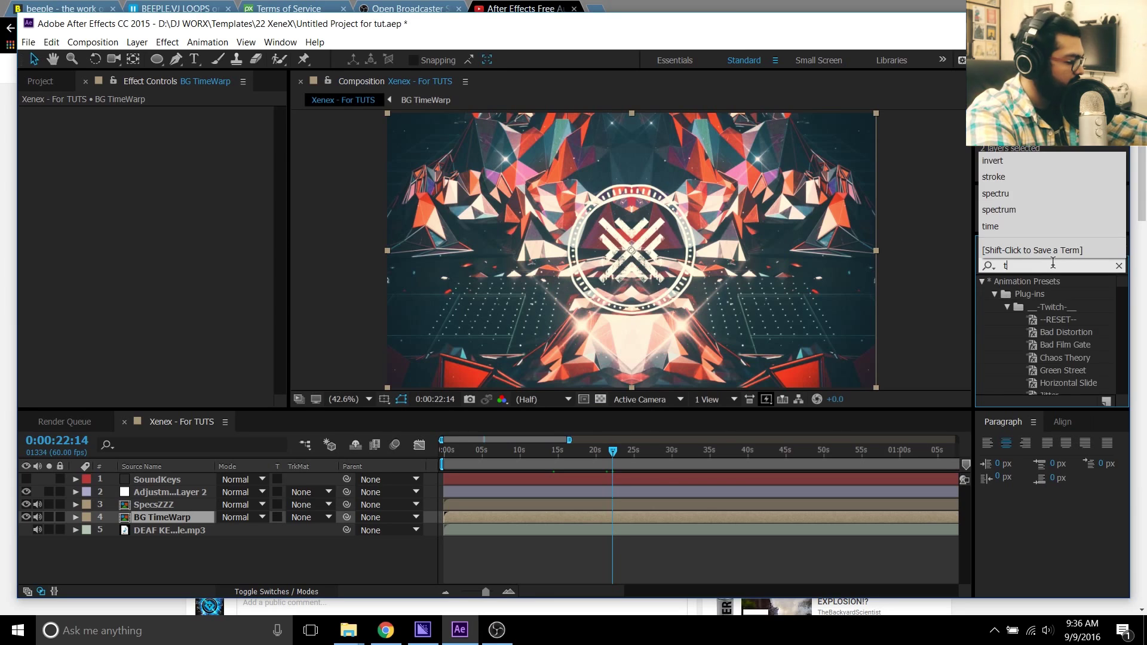
{"action": "type", "text": "timr"}
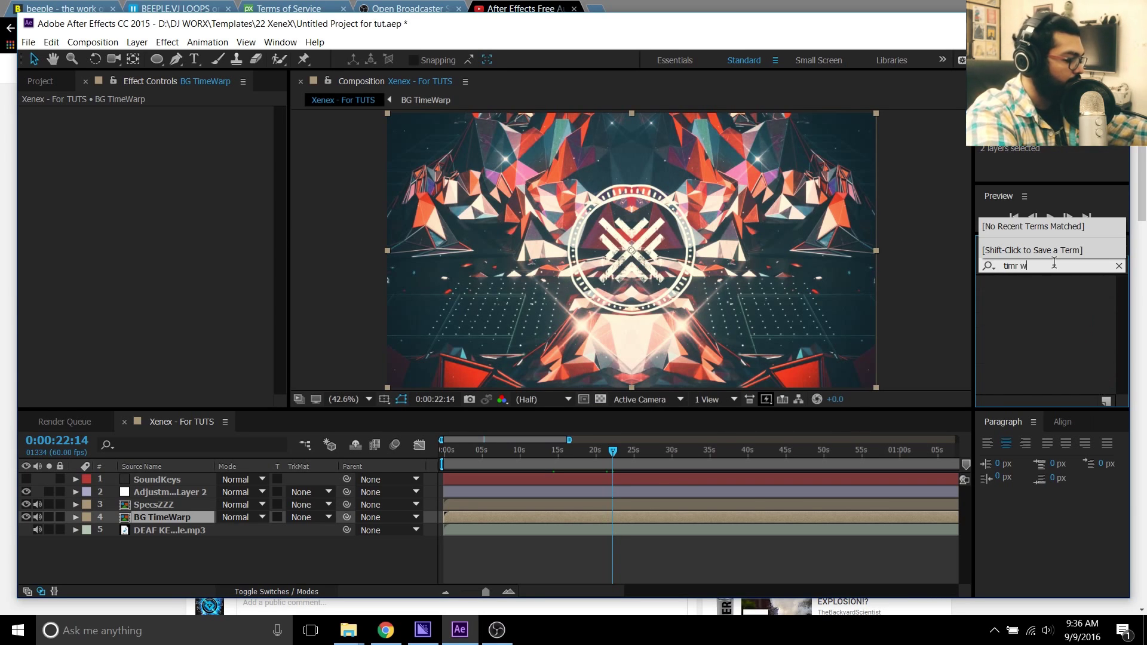
{"action": "key", "text": "BackSpace"}
{"action": "type", "text": "e w"}
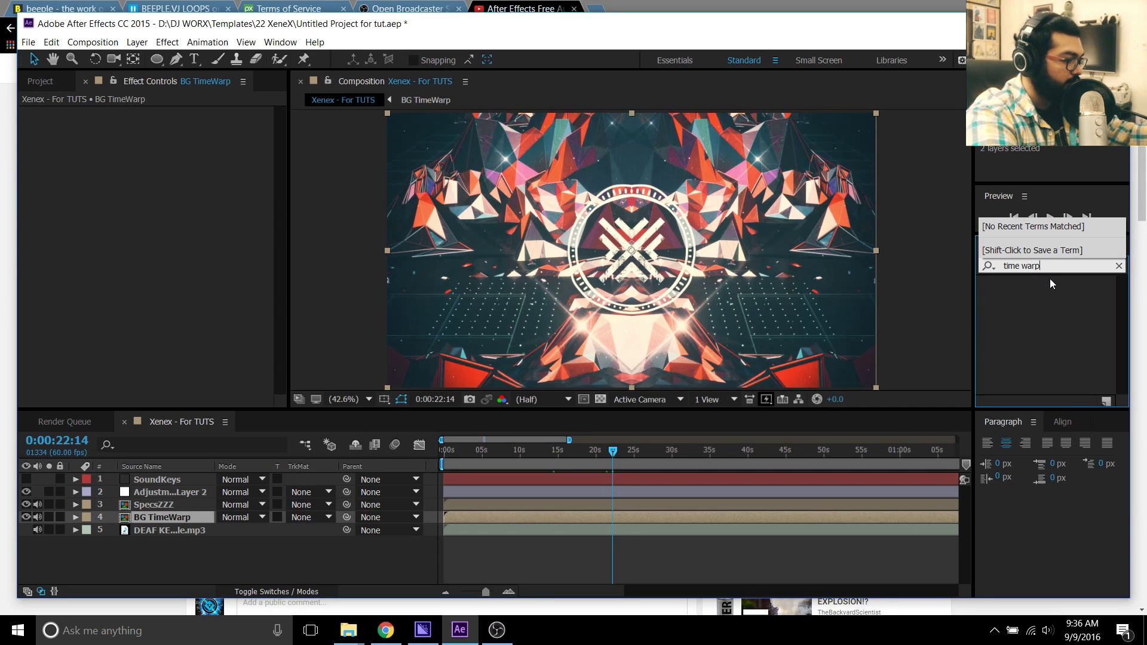
Step: Search the effects for "warp" and apply the Timewarp effect to the BG TimeWarp layer
{"action": "key", "text": "ctrl+a"}
{"action": "key", "text": "BackSpace"}
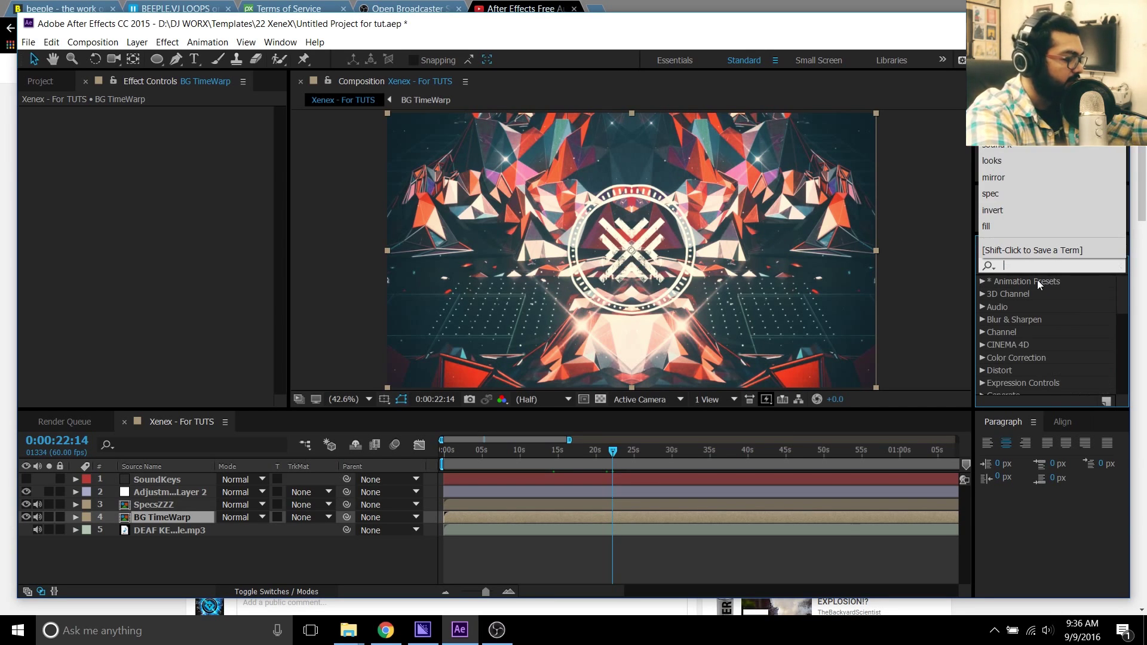
{"action": "type", "text": "warp"}
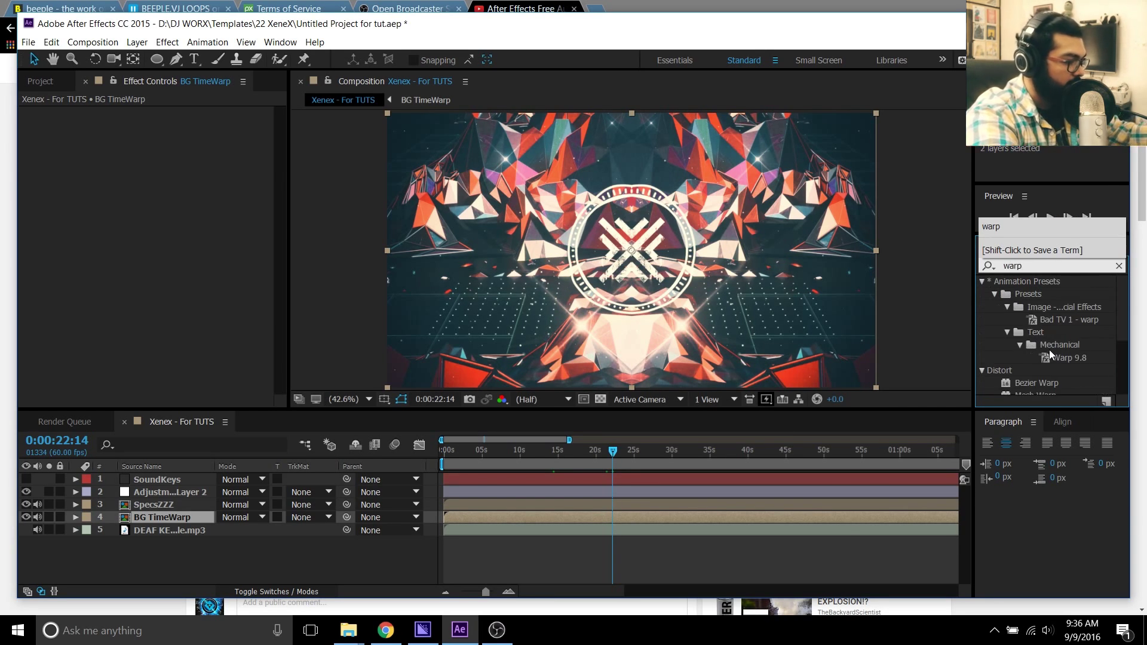
{"action": "scroll", "coordinate": [1049, 350], "scroll_direction": "down", "scroll_amount": 3}
{"action": "left_click", "coordinate": [1038, 362]}
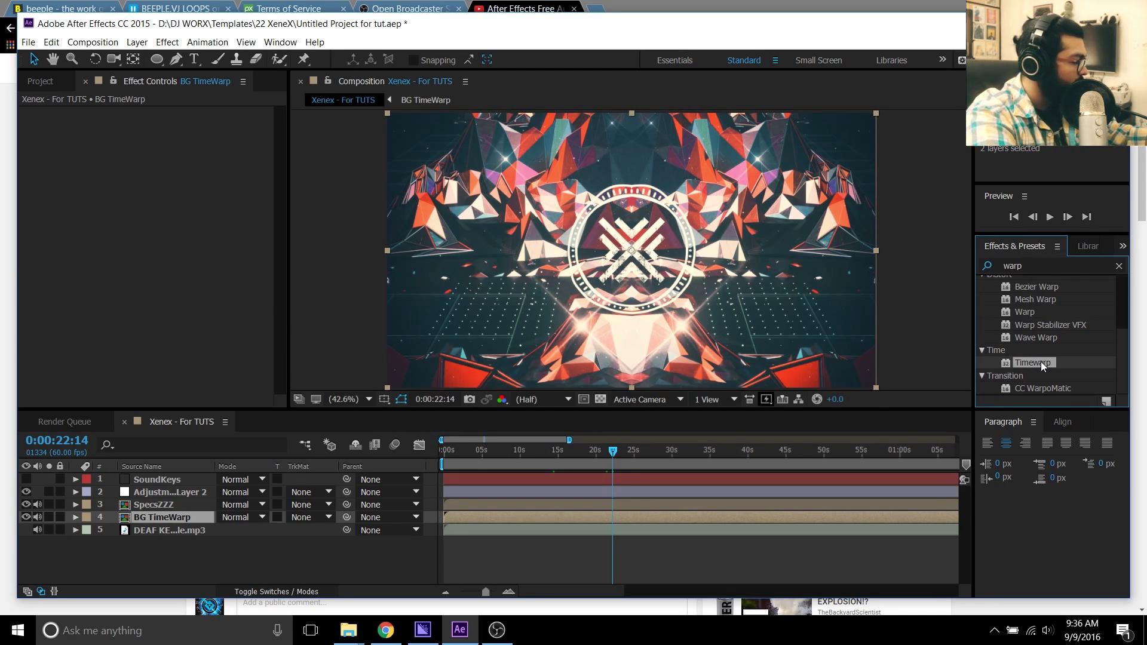
{"action": "double_click", "coordinate": [1041, 361]}
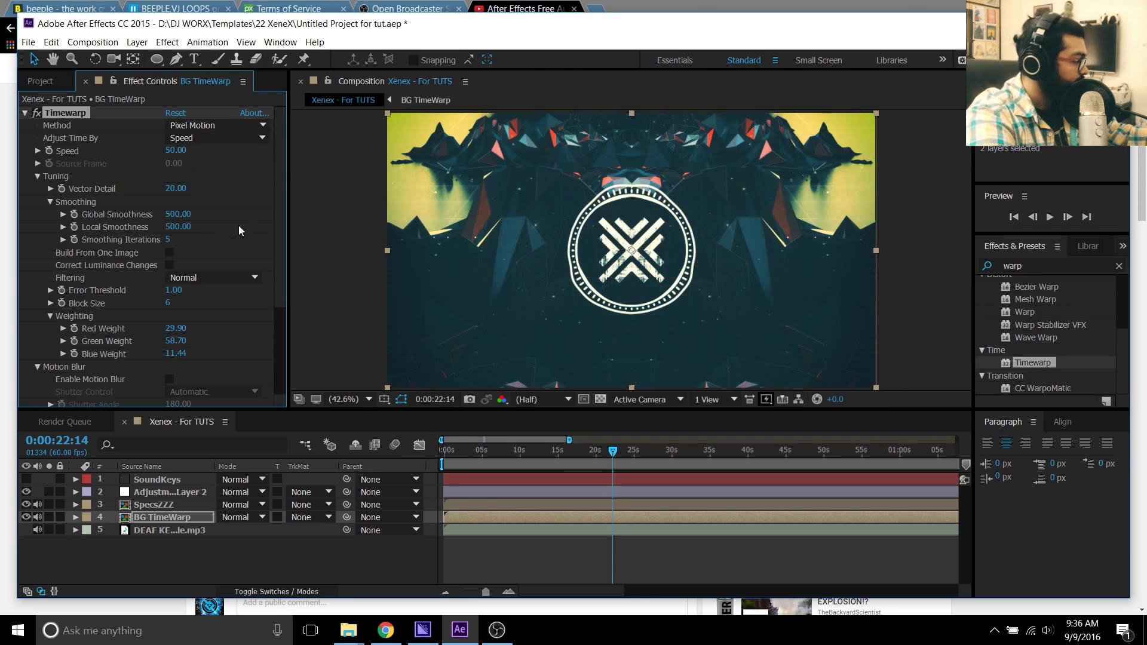
Step: Expand Range 2 of the Sound Keys effect, make the SoundKeys layer visible and go to 0:00:16:02
{"action": "left_click", "coordinate": [486, 453]}
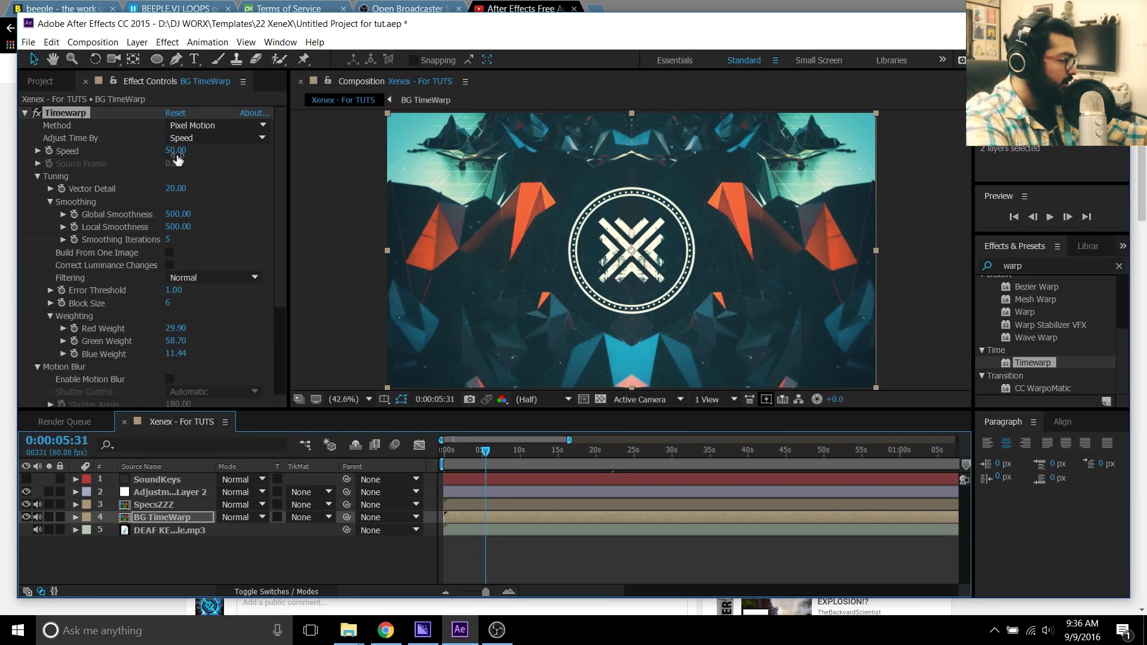
{"action": "left_click", "coordinate": [188, 478]}
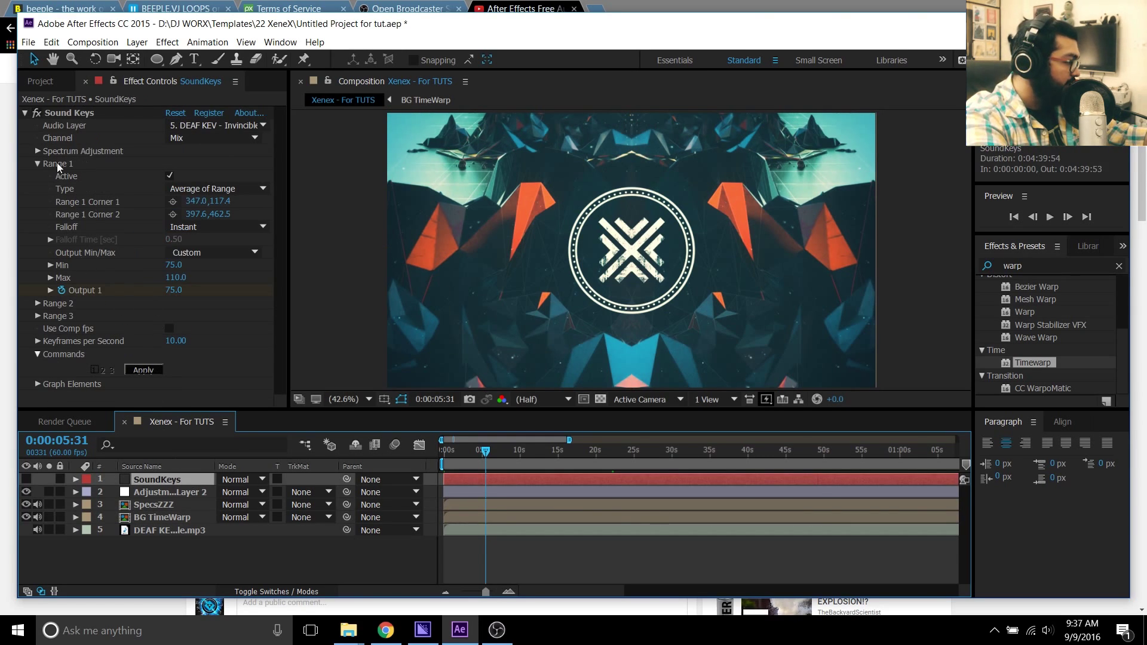
{"action": "left_click", "coordinate": [38, 304]}
{"action": "scroll", "coordinate": [38, 320], "scroll_direction": "down", "scroll_amount": 2}
{"action": "left_click", "coordinate": [26, 479]}
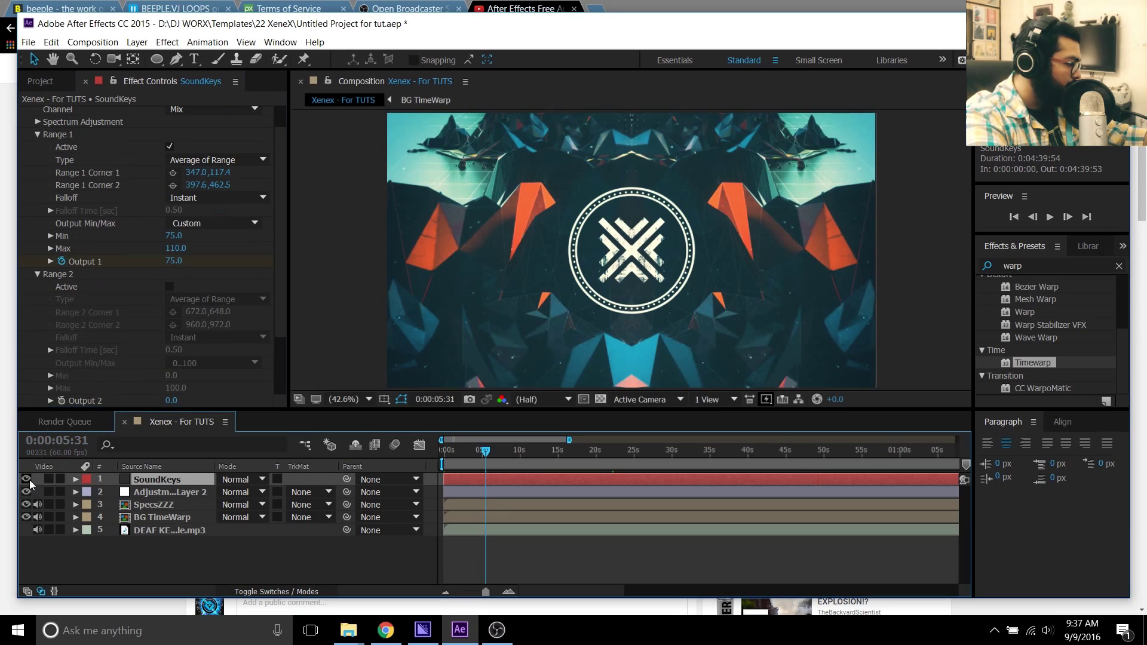
{"action": "left_click", "coordinate": [578, 451]}
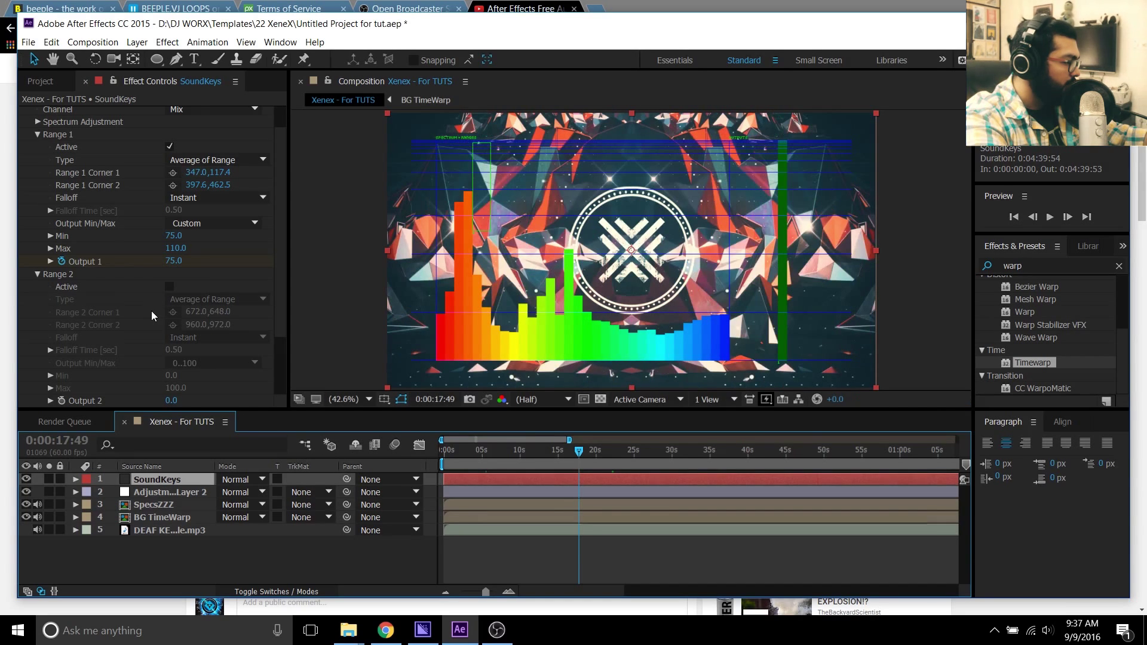
{"action": "left_click", "coordinate": [566, 457]}
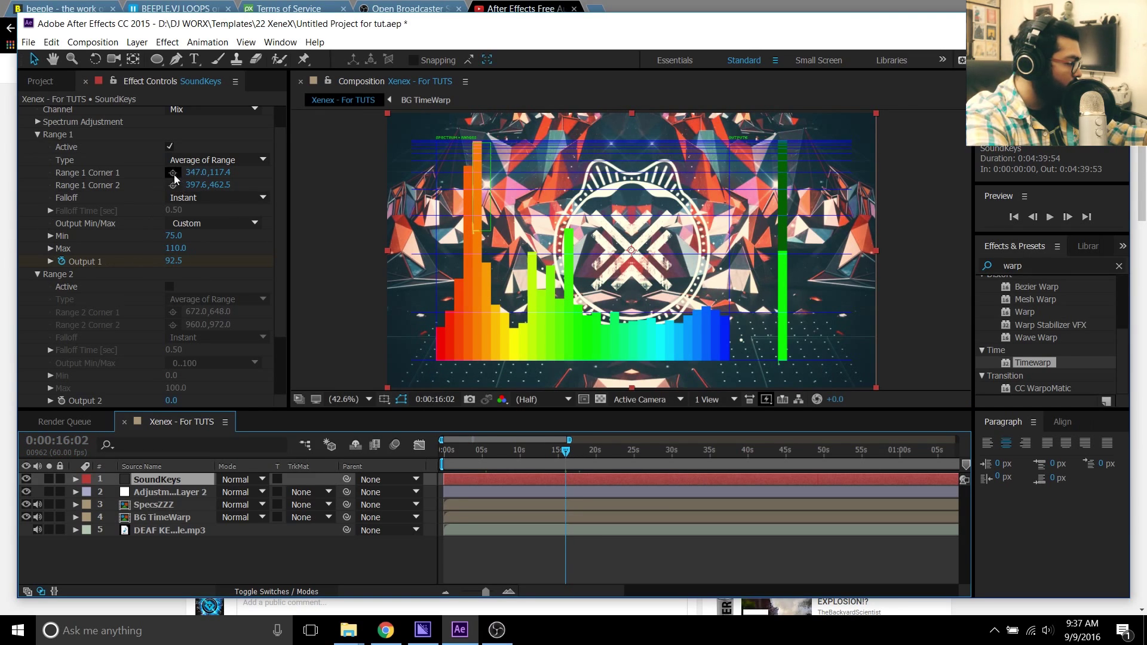
Step: Activate Range 2 in Sound Keys and match its Corner 1 to Range 1's, 347.0,117.4
{"action": "left_click", "coordinate": [170, 287]}
{"action": "key", "text": "Tab"}
{"action": "key", "text": "ctrl+c"}
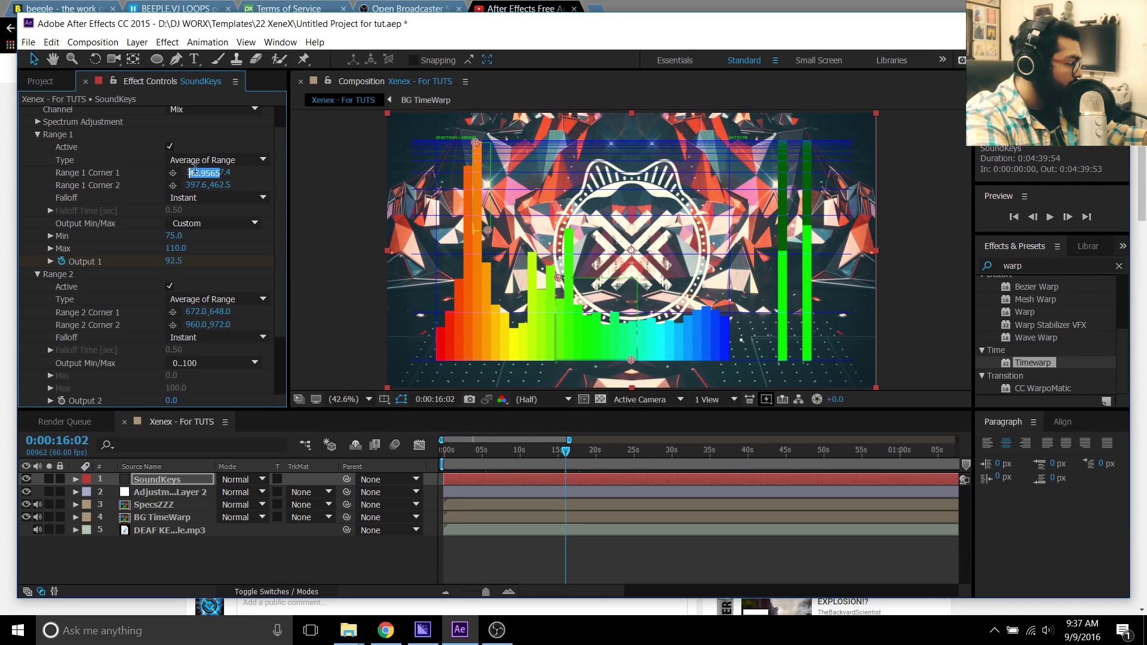
{"action": "left_click", "coordinate": [199, 311]}
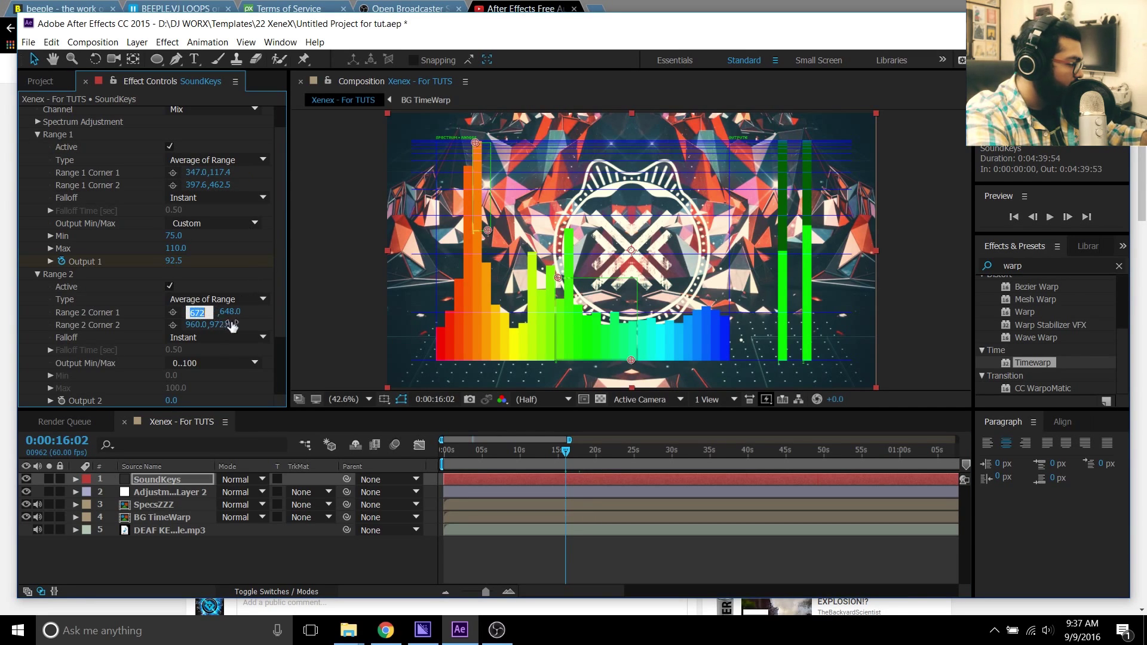
{"action": "key", "text": "ctrl+v"}
{"action": "key", "text": "Return"}
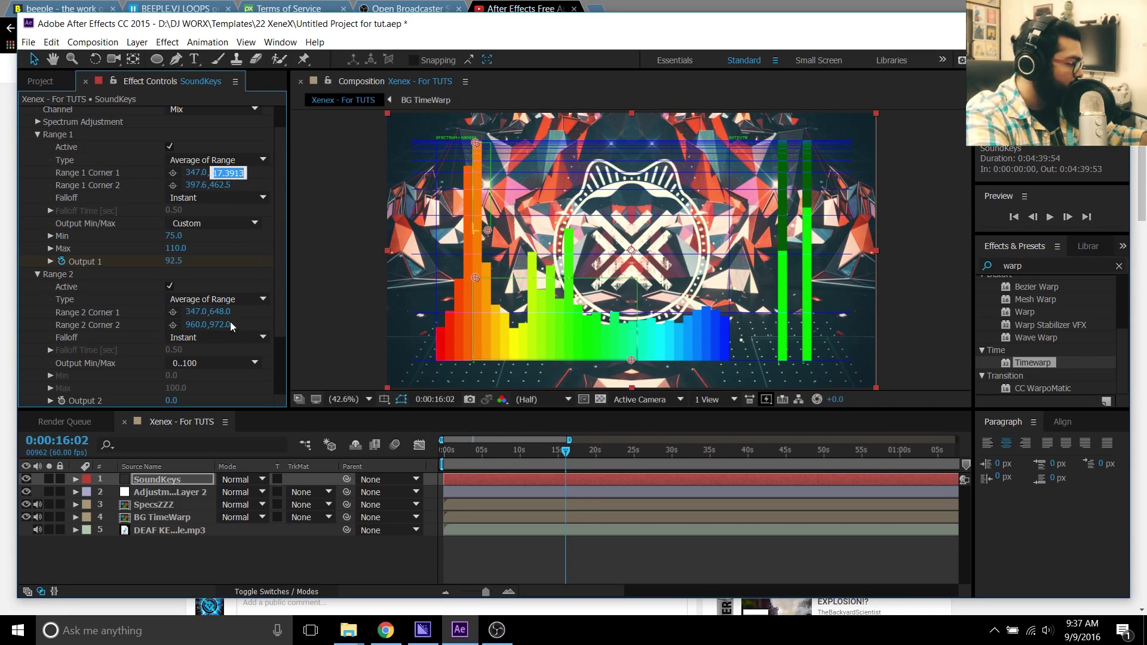
{"action": "left_click", "coordinate": [218, 311]}
{"action": "type", "text": "117.3913"}
Step: Copy Range 1's Corner 2 values into Range 2 Corner 2, setting it to 397.6,462.5
{"action": "left_click", "coordinate": [201, 186]}
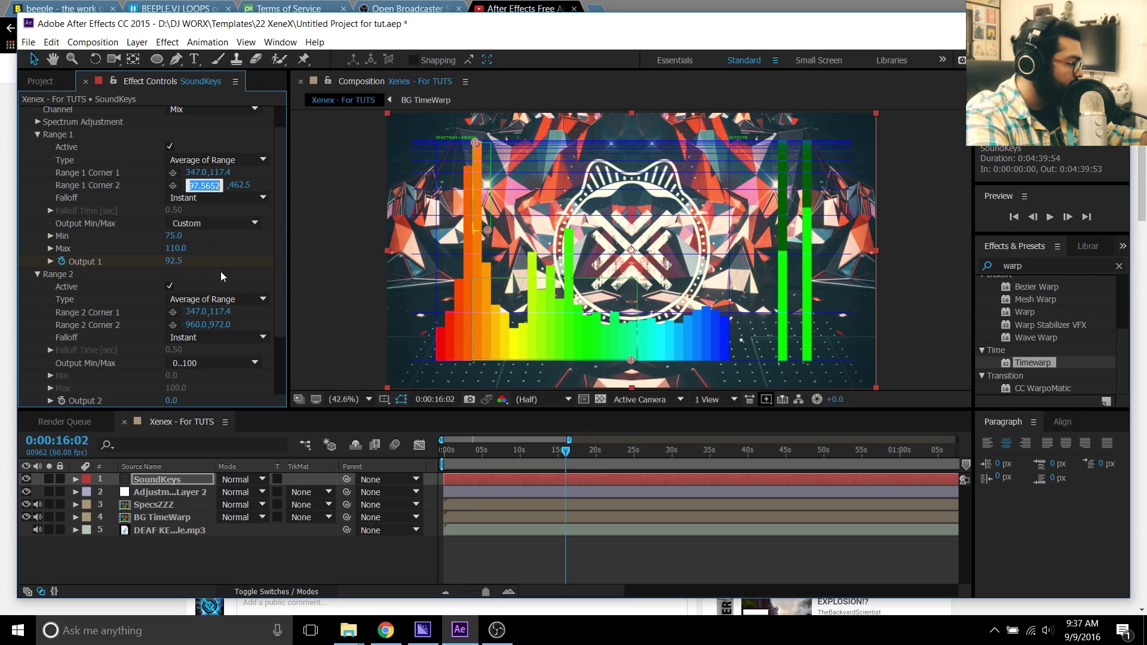
{"action": "left_click", "coordinate": [197, 324]}
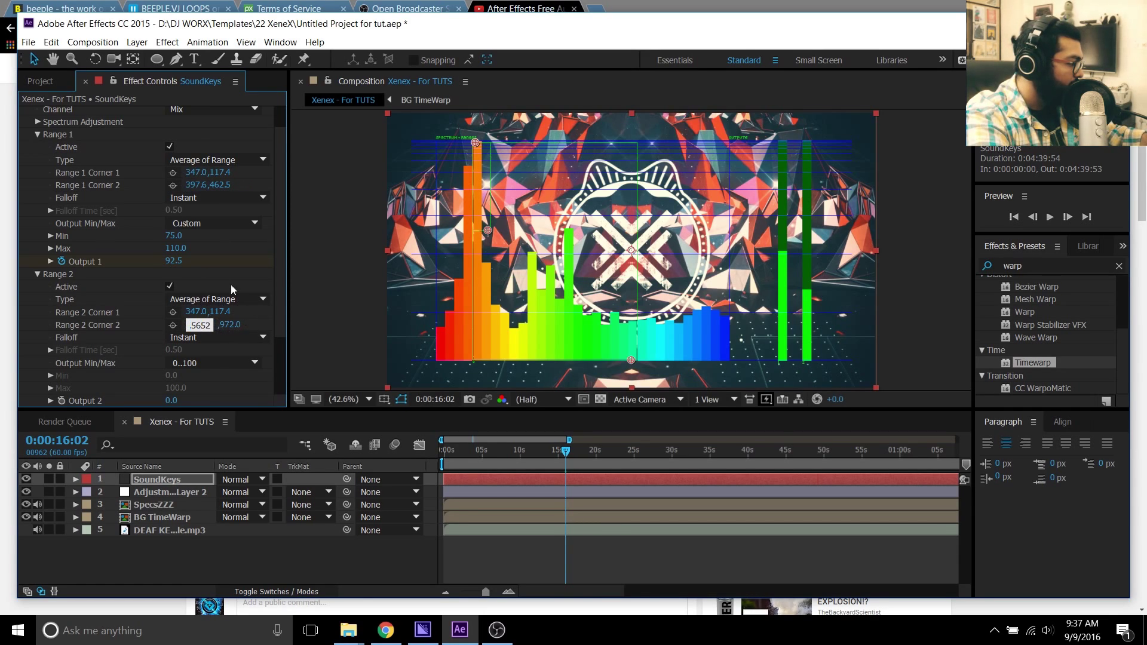
{"action": "left_click", "coordinate": [216, 187]}
{"action": "key", "text": "ctrl+c"}
{"action": "left_click", "coordinate": [223, 326]}
{"action": "key", "text": "ctrl+v"}
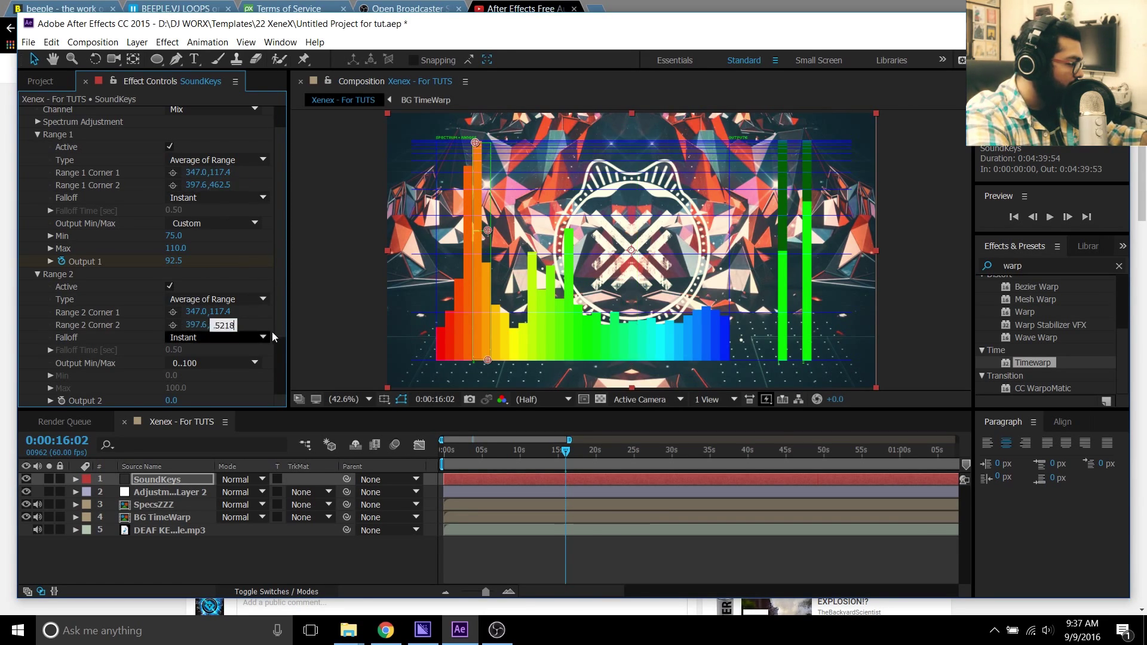
{"action": "key", "text": "Return"}
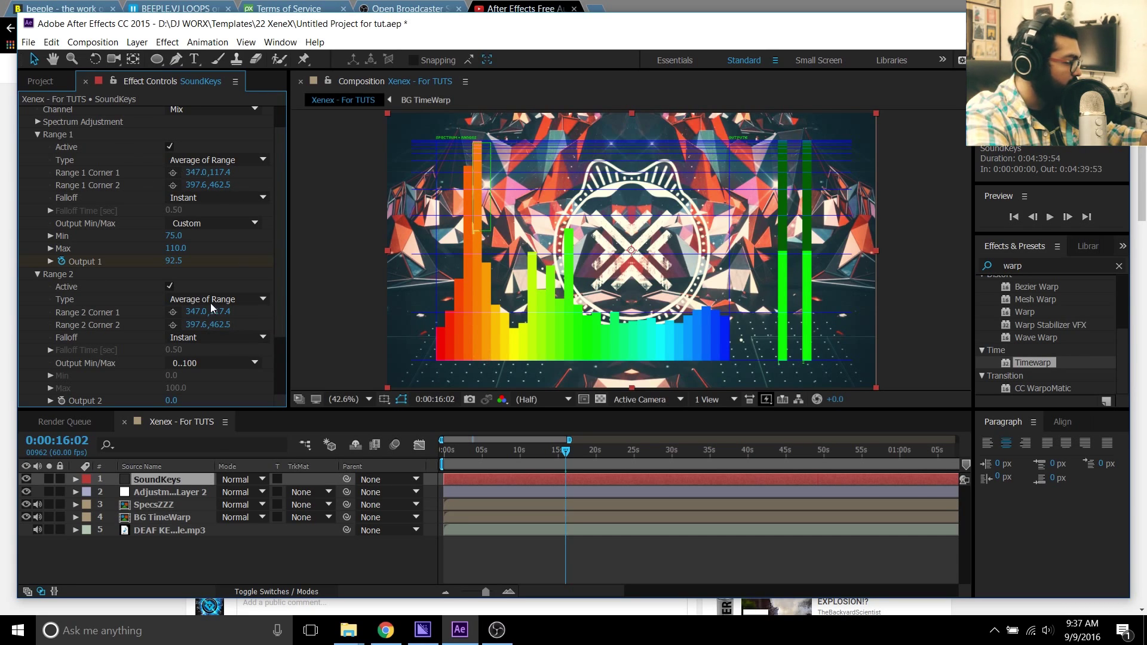
Step: Set Range 2's Output Min/Max to Custom with Min 50 and Max 500
{"action": "scroll", "coordinate": [216, 361], "scroll_direction": "down", "scroll_amount": 3}
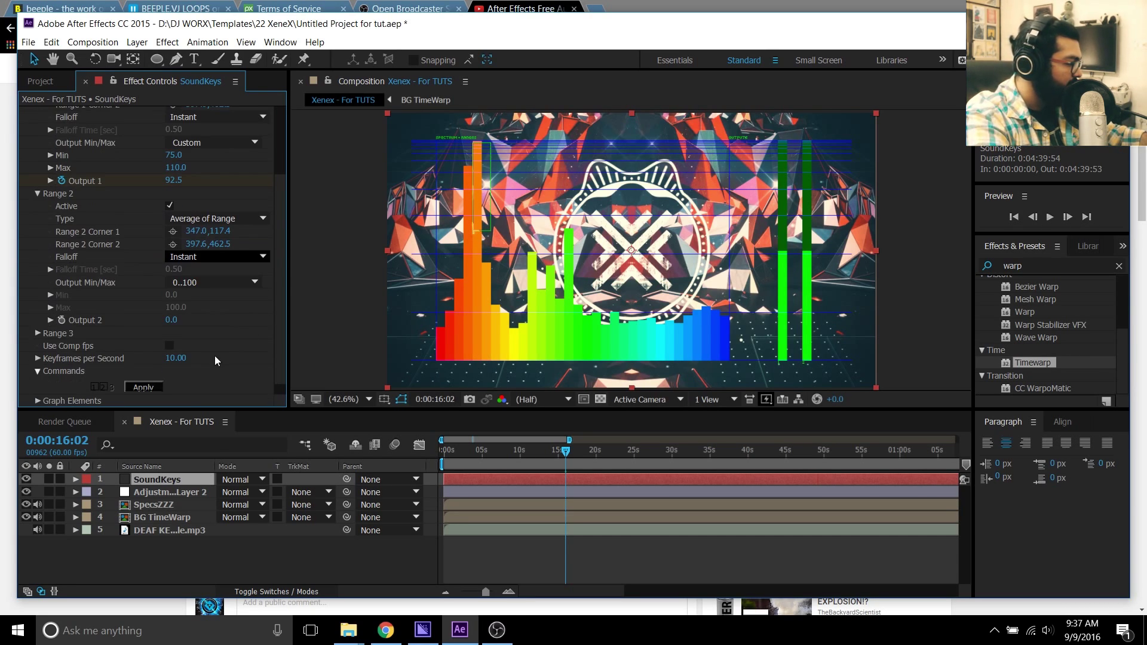
{"action": "left_click", "coordinate": [192, 280]}
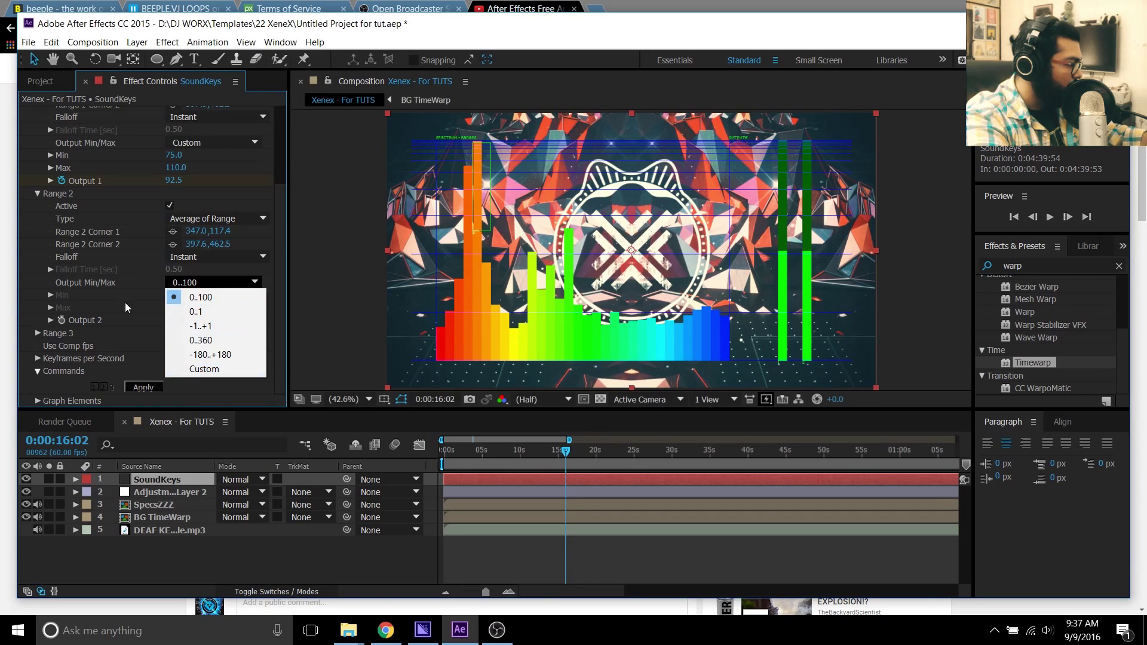
{"action": "left_click", "coordinate": [206, 369]}
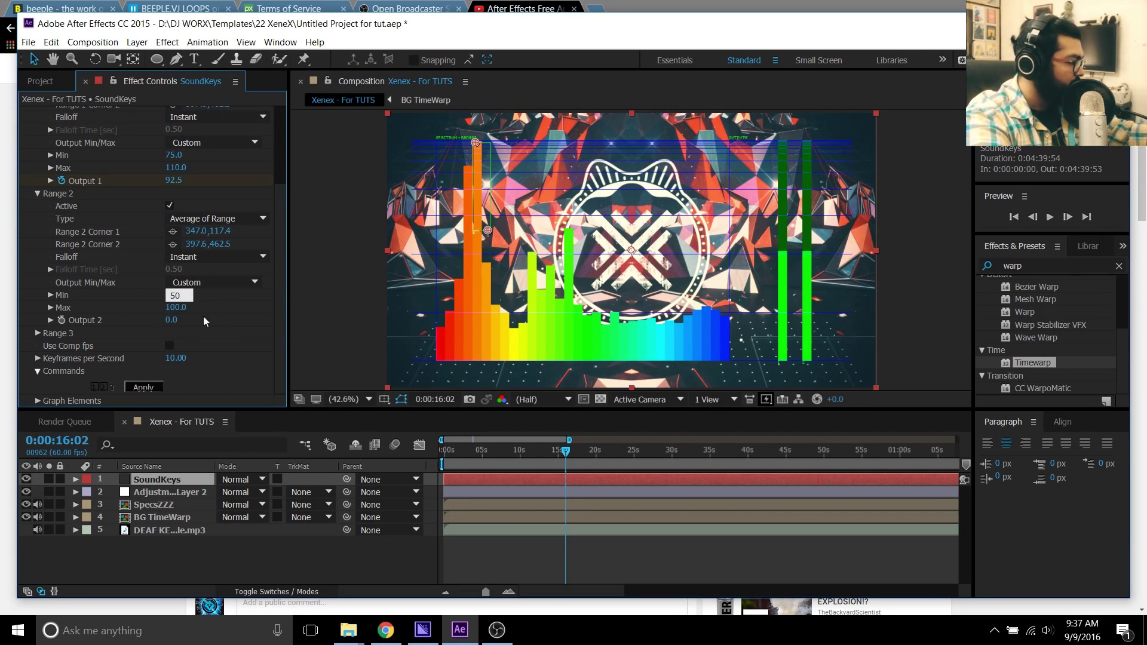
{"action": "key", "text": "Tab"}
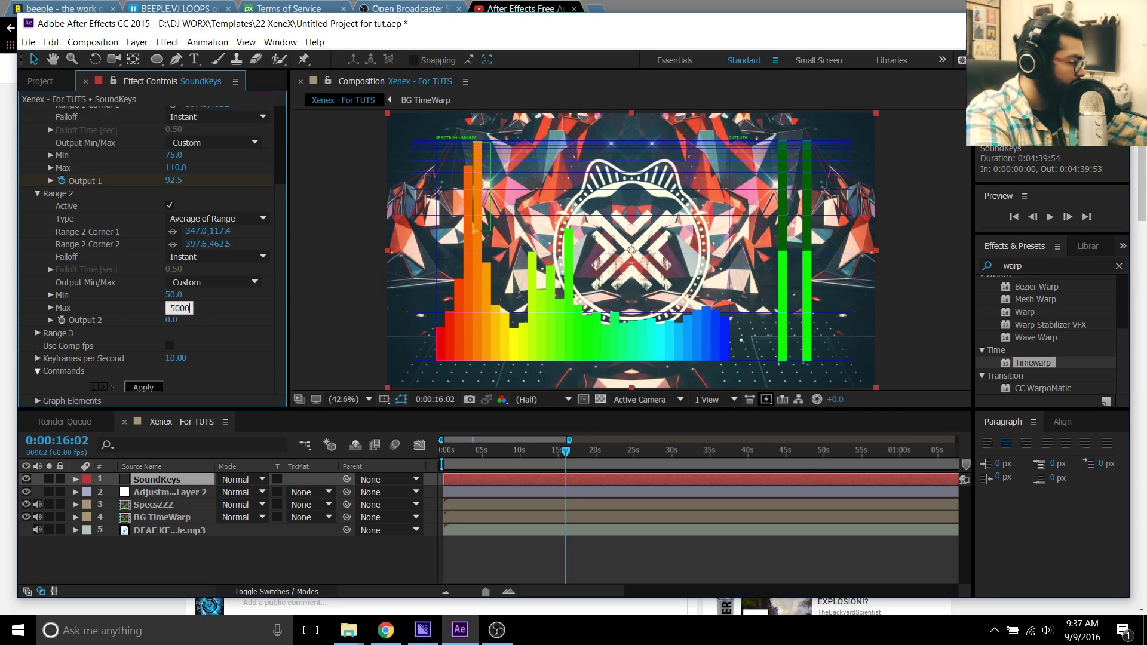
{"action": "key", "text": "Return"}
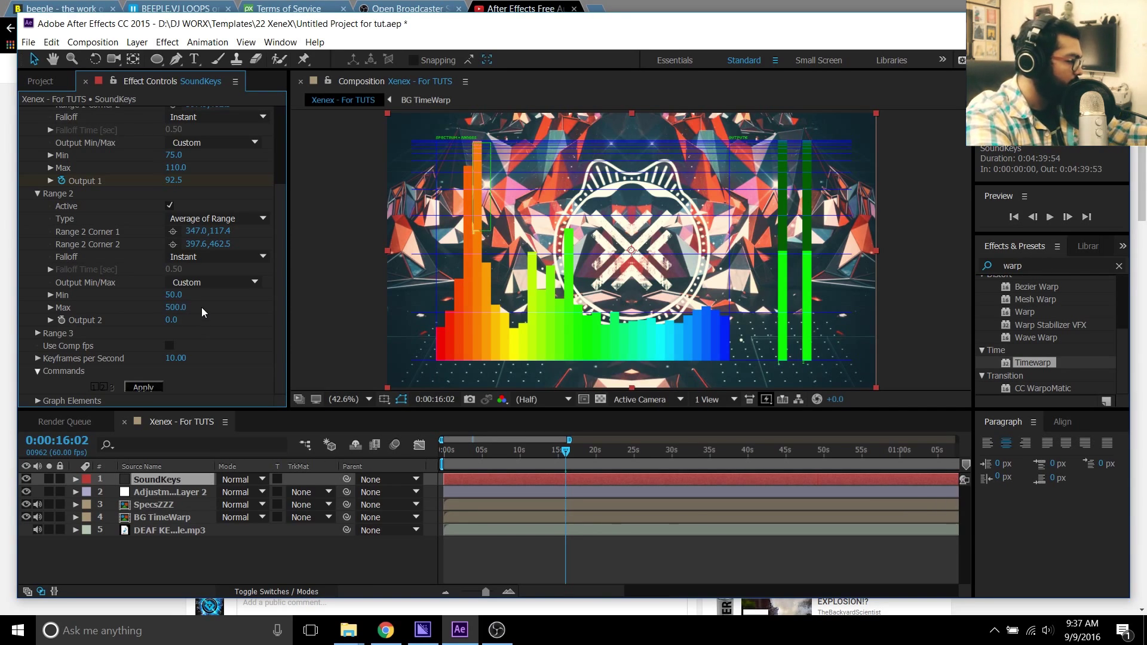
Step: Apply Sound Keys to generate the output keyframes and reveal the keyframed Output 1 and Output 2 properties of the SoundKeys layer
{"action": "left_click", "coordinate": [158, 389]}
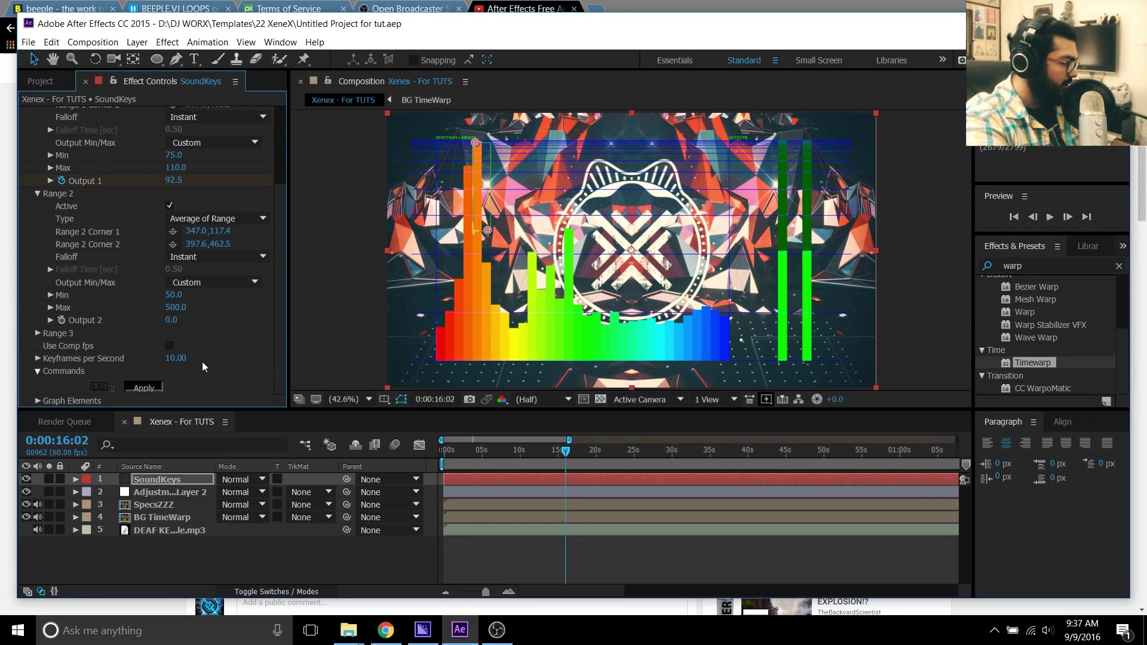
{"action": "left_click", "coordinate": [188, 479]}
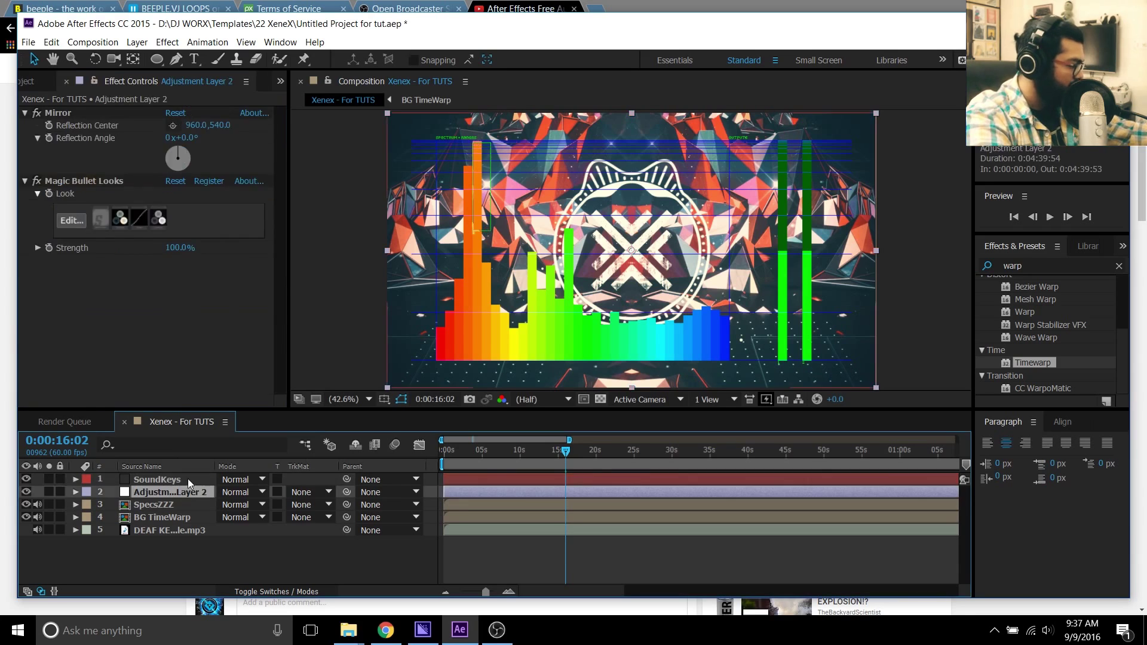
{"action": "key", "text": "u"}
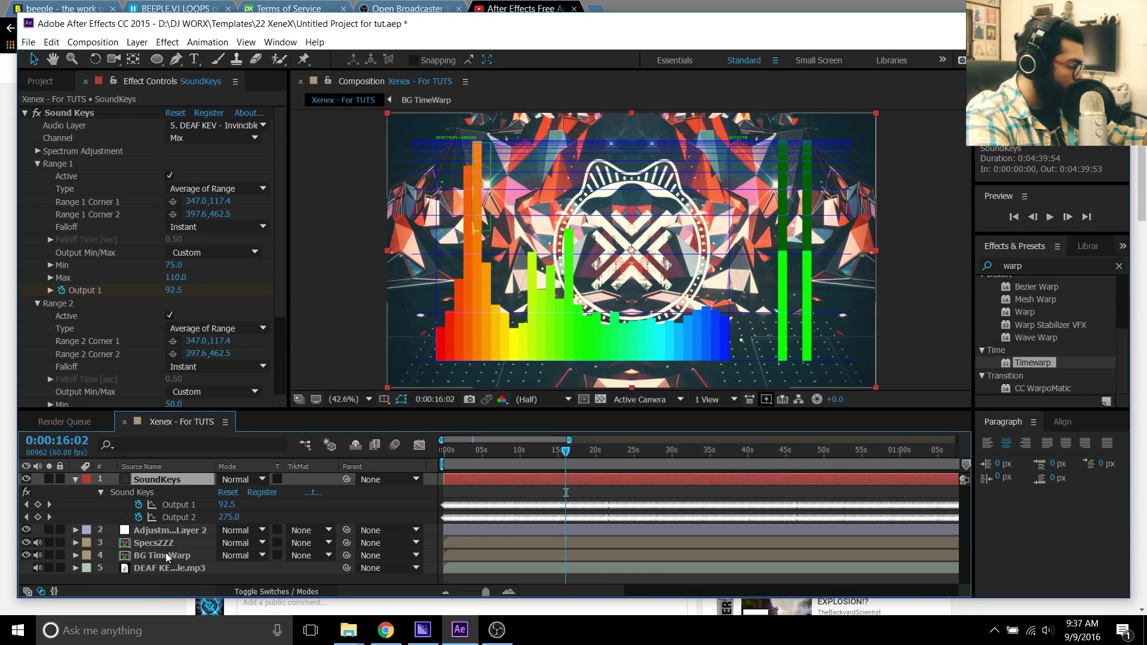
Step: Link the BG TimeWarp layer's Timewarp Speed to the SoundKeys layer's Output 2 with an expression
{"action": "left_click", "coordinate": [132, 555]}
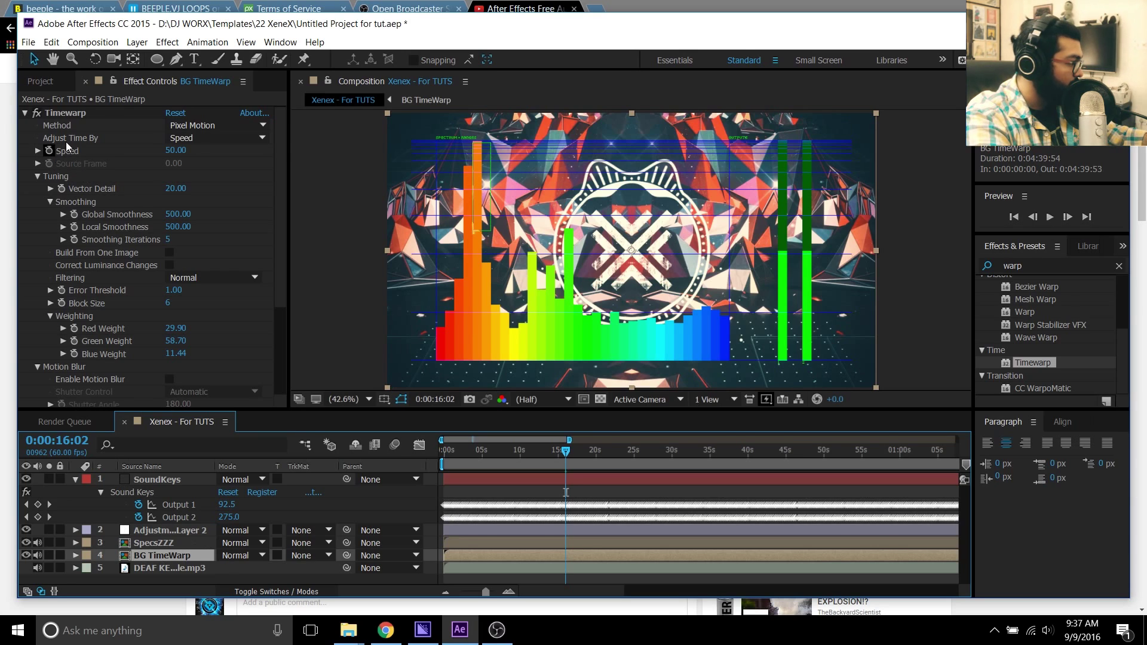
{"action": "left_click", "coordinate": [48, 151], "text": "alt"}
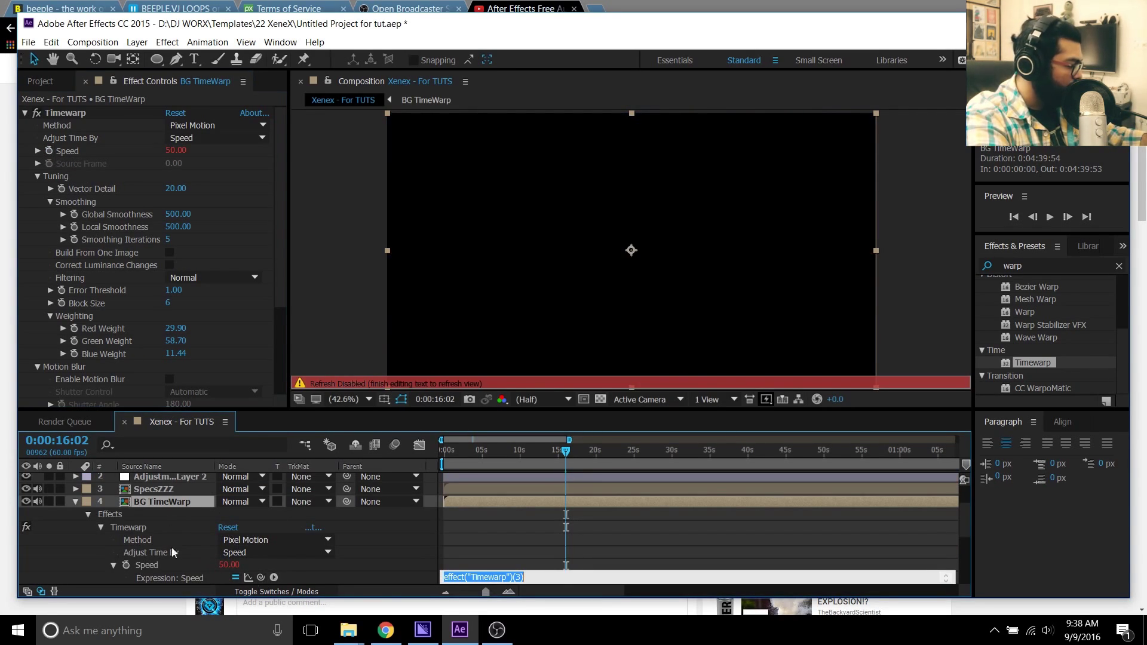
{"action": "left_click_drag", "start_coordinate": [263, 577], "coordinate": [176, 509]}
{"action": "left_click", "coordinate": [355, 544]}
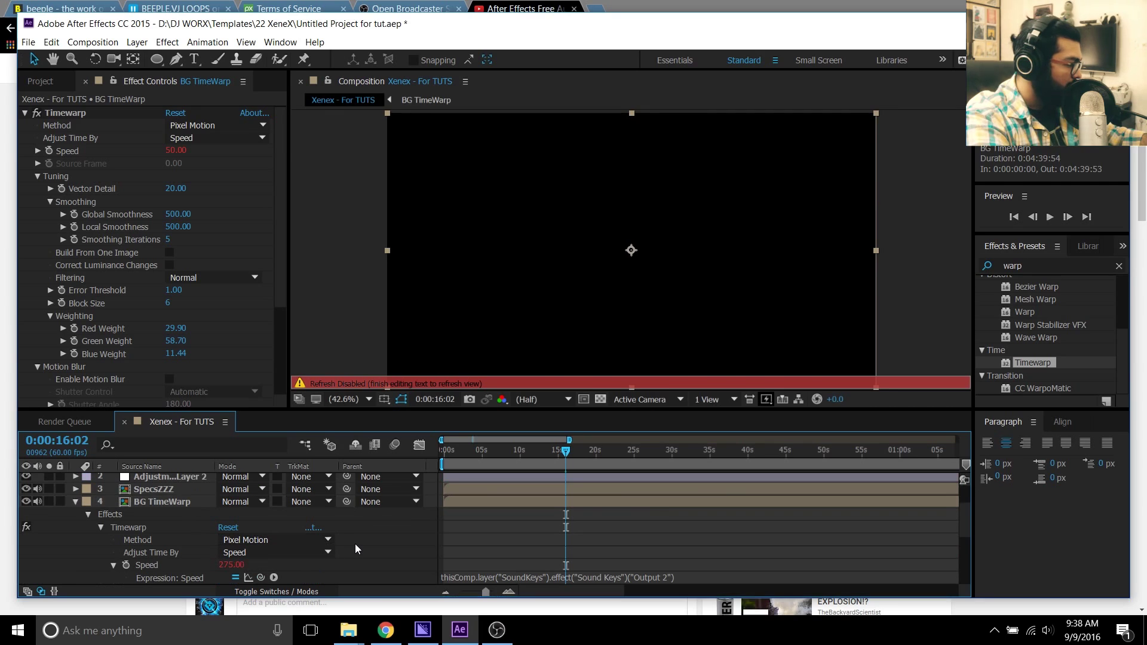
Step: Collapse the SoundKeys layer's properties and turn off the layer's visibility
{"action": "scroll", "coordinate": [363, 544], "scroll_direction": "up", "scroll_amount": 3}
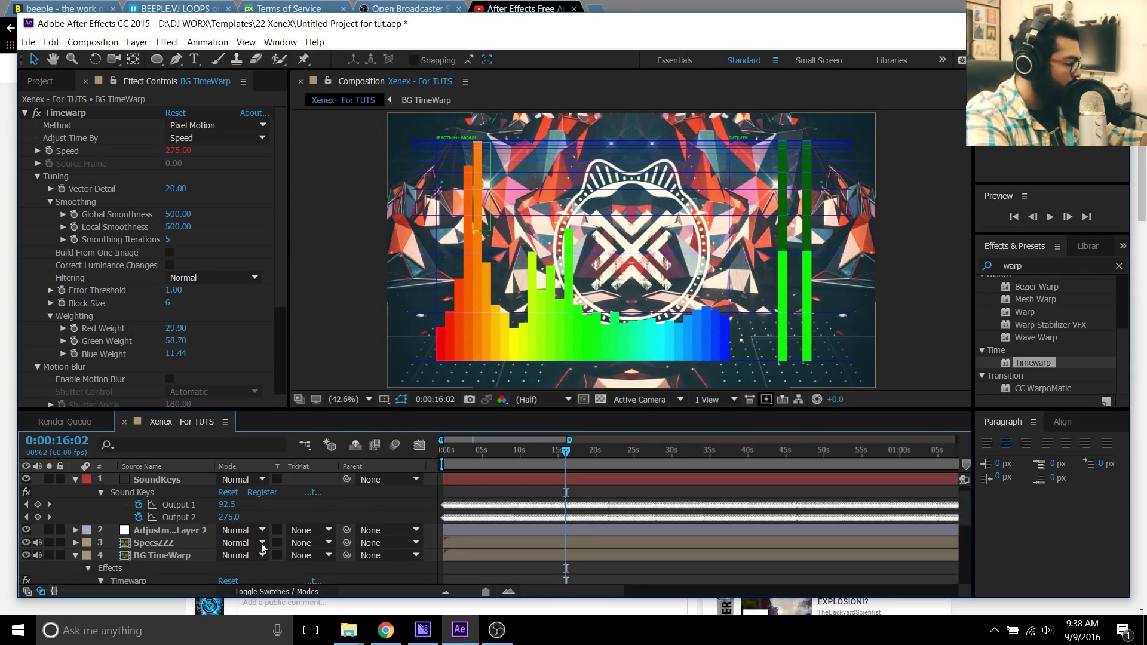
{"action": "left_click", "coordinate": [76, 479]}
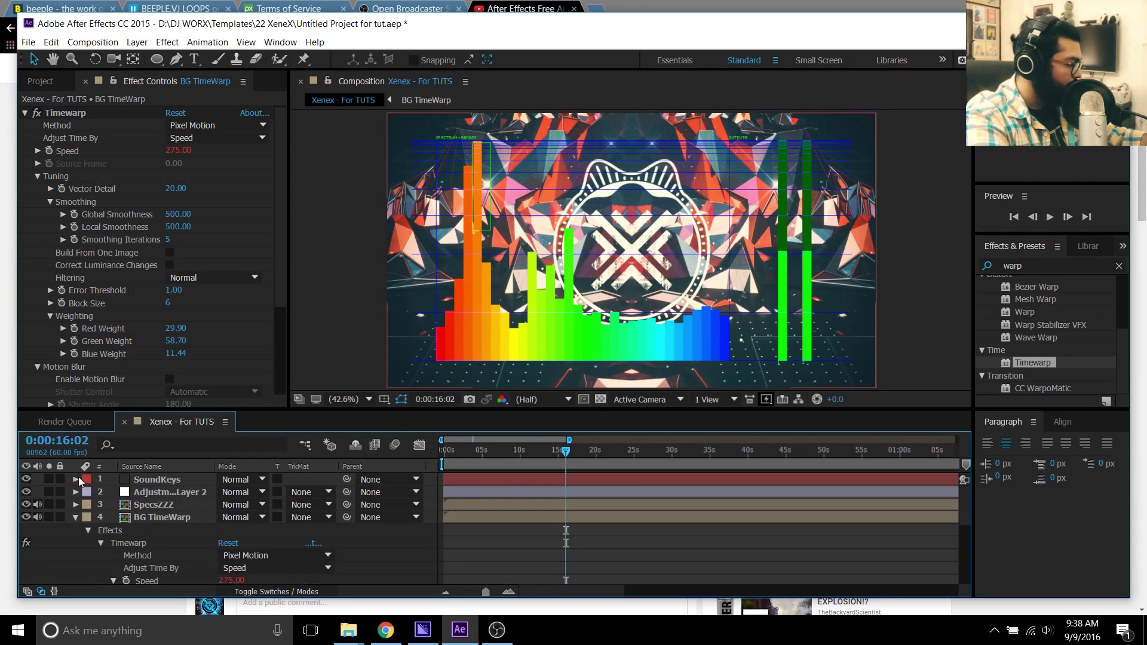
{"action": "left_click", "coordinate": [27, 479]}
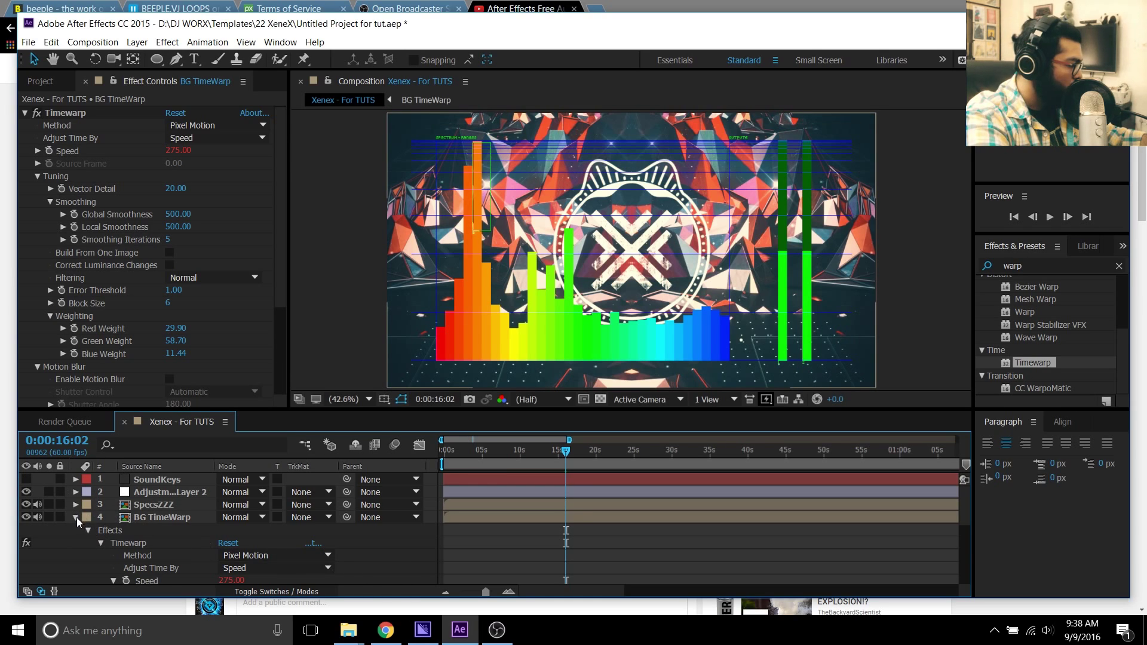
Step: Check the expression-driven Timewarp Speed at several times in the composition and collapse the BG TimeWarp layer
{"action": "scroll", "coordinate": [414, 572], "scroll_direction": "down", "scroll_amount": 4}
{"action": "scroll", "coordinate": [572, 536], "scroll_direction": "up", "scroll_amount": 2}
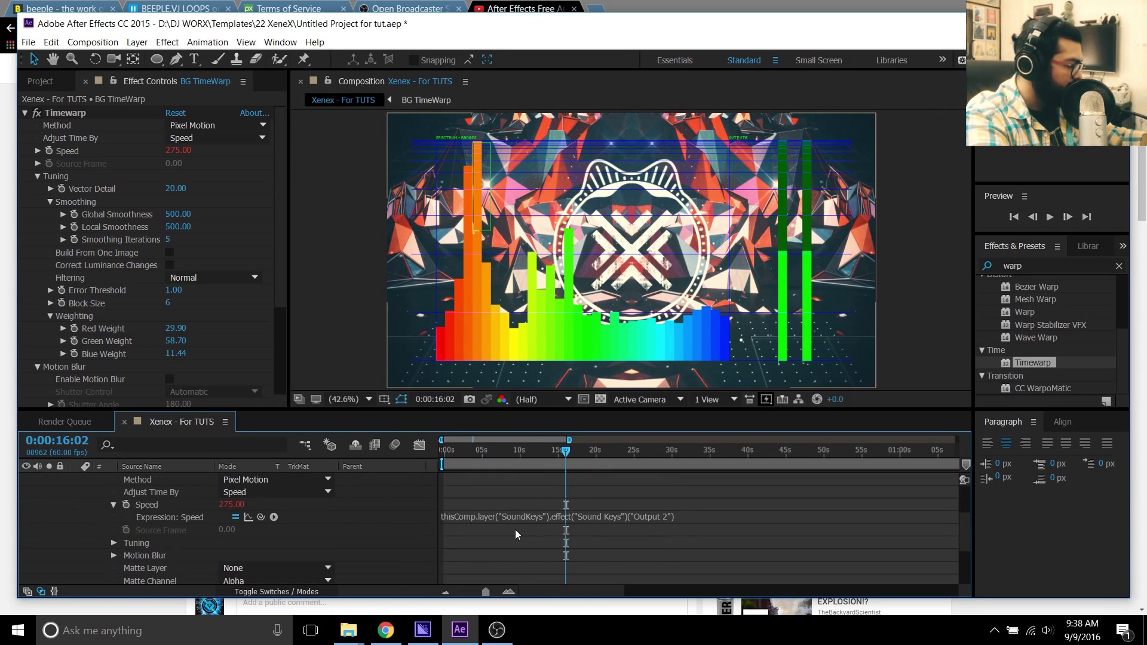
{"action": "left_click", "coordinate": [589, 449]}
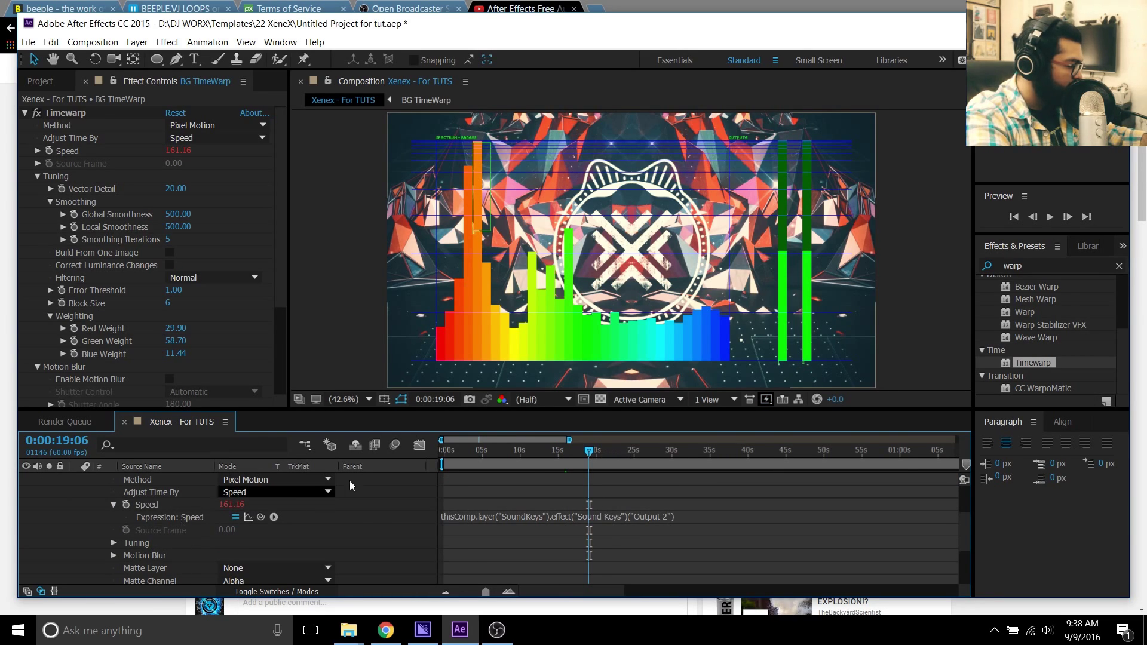
{"action": "left_click", "coordinate": [484, 451]}
{"action": "left_click", "coordinate": [524, 452]}
{"action": "left_click_drag", "start_coordinate": [544, 450], "coordinate": [690, 450]}
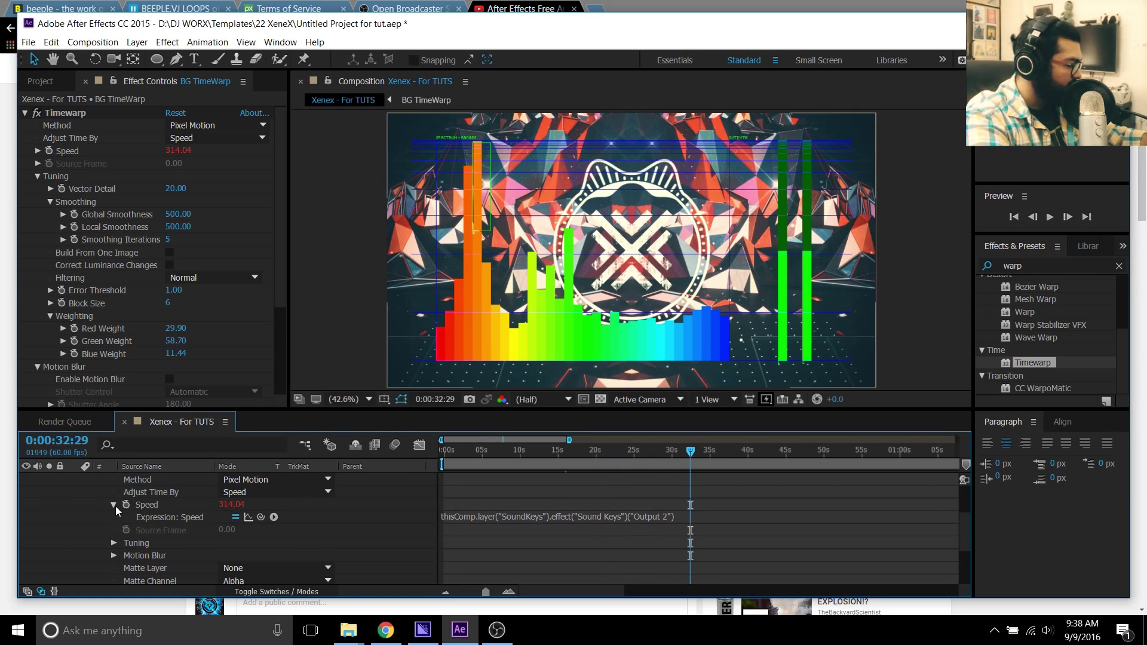
{"action": "scroll", "coordinate": [116, 506], "scroll_direction": "up", "scroll_amount": 3}
{"action": "left_click", "coordinate": [77, 517]}
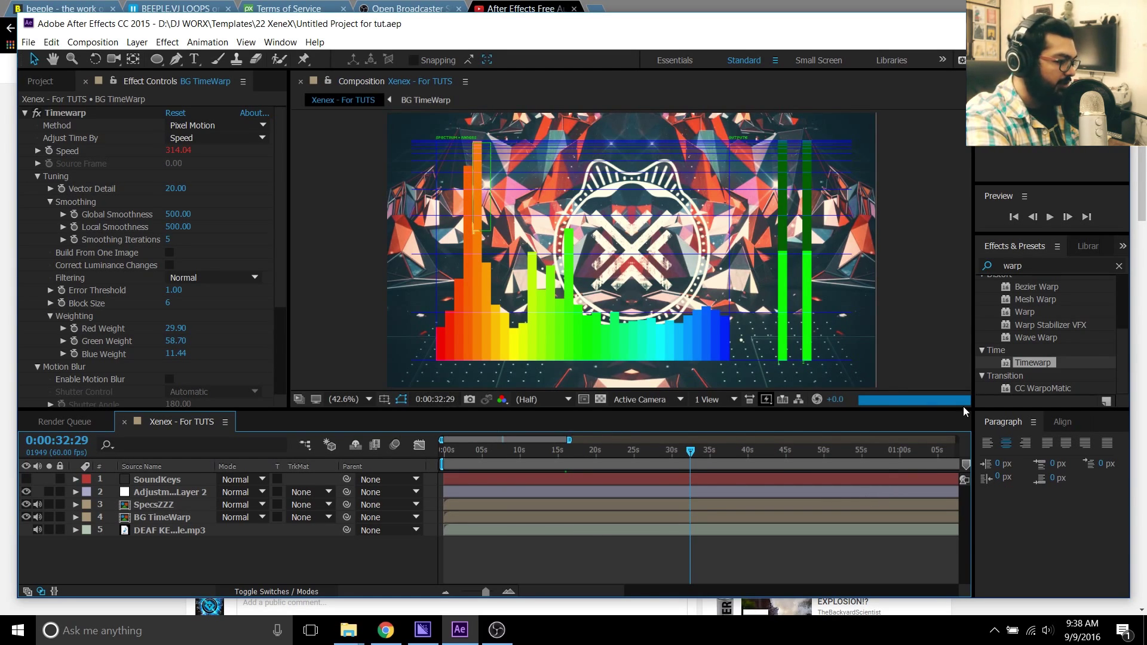
Step: Lower the composition preview resolution to Quarter and scrub the current time to 0:00:35:26
{"action": "left_click", "coordinate": [541, 399]}
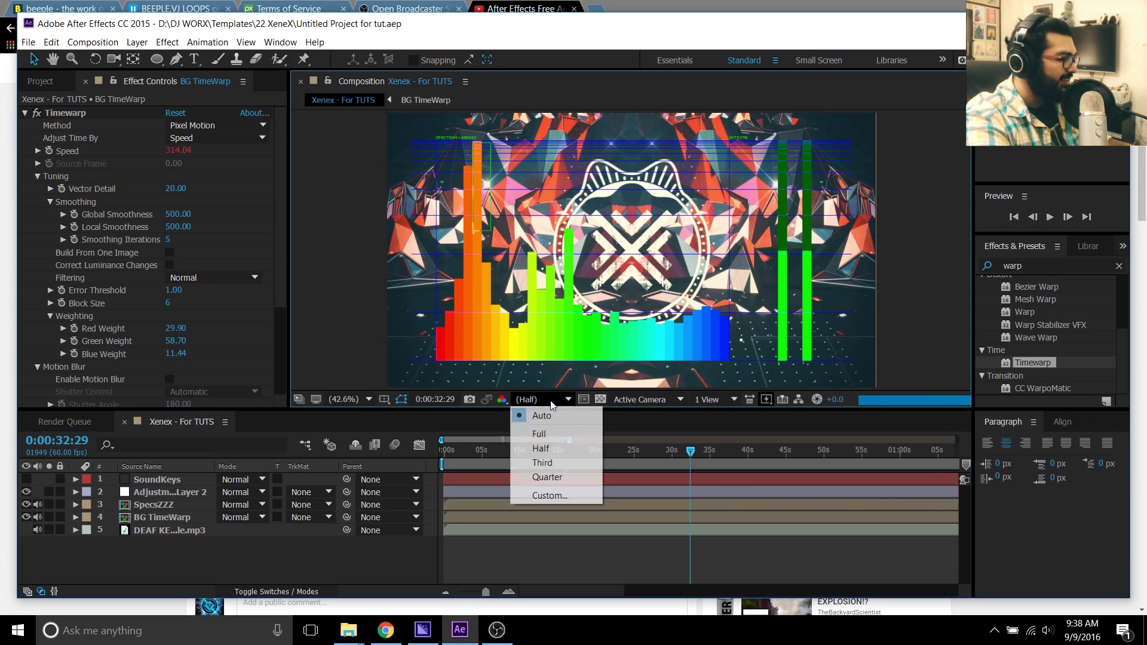
{"action": "left_click", "coordinate": [564, 478]}
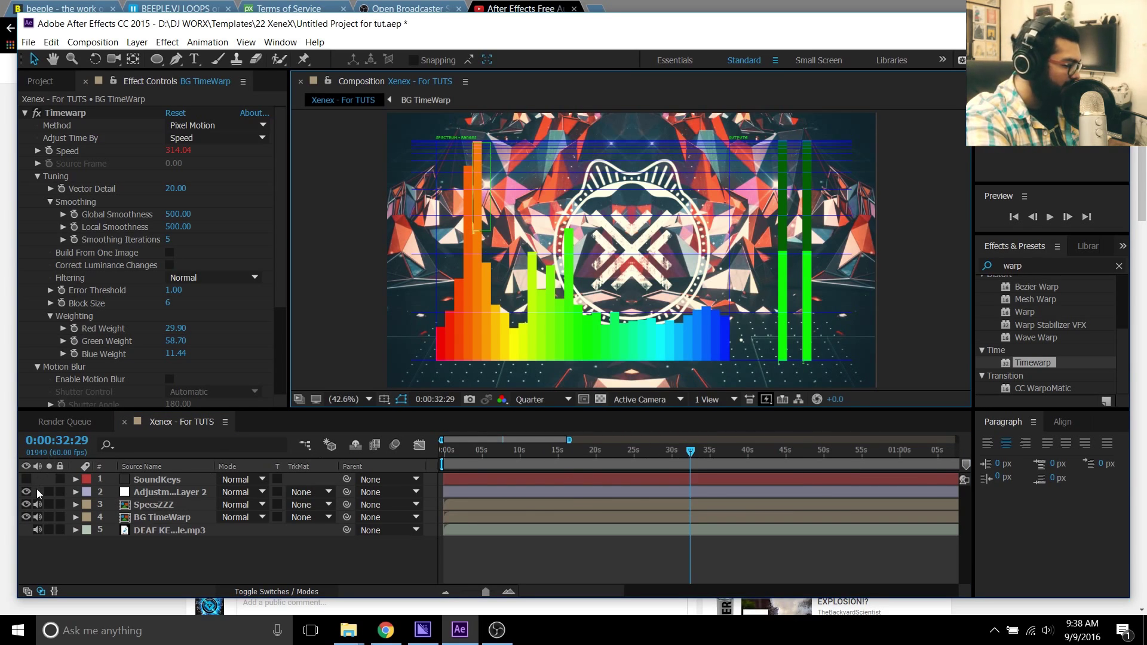
{"action": "left_click_drag", "start_coordinate": [658, 451], "coordinate": [712, 454]}
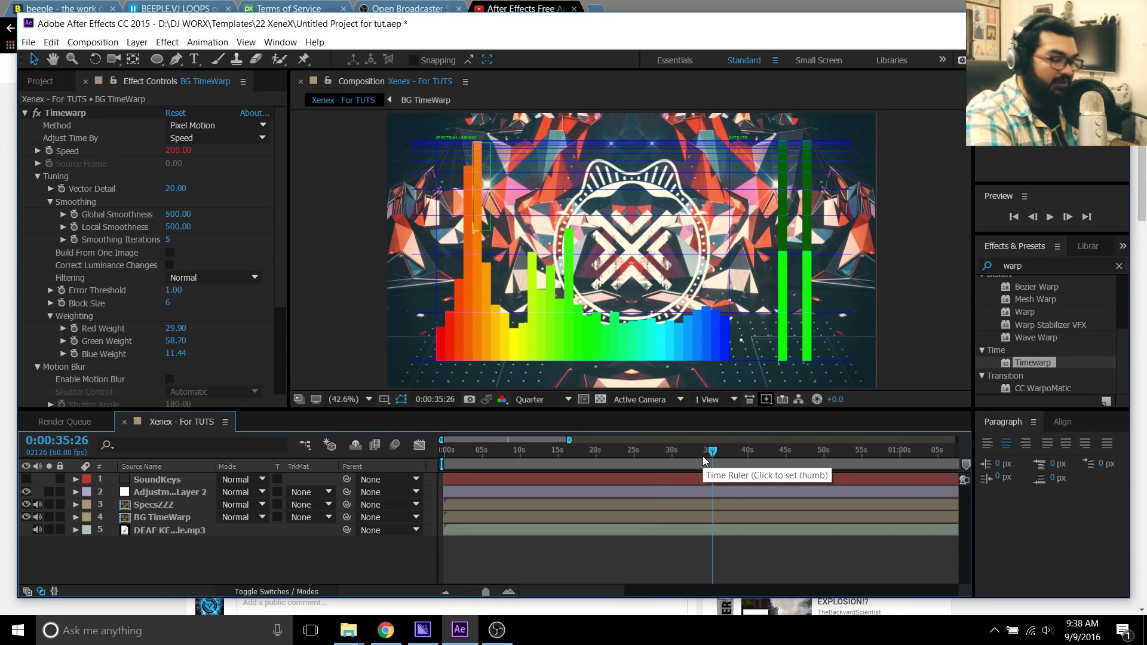